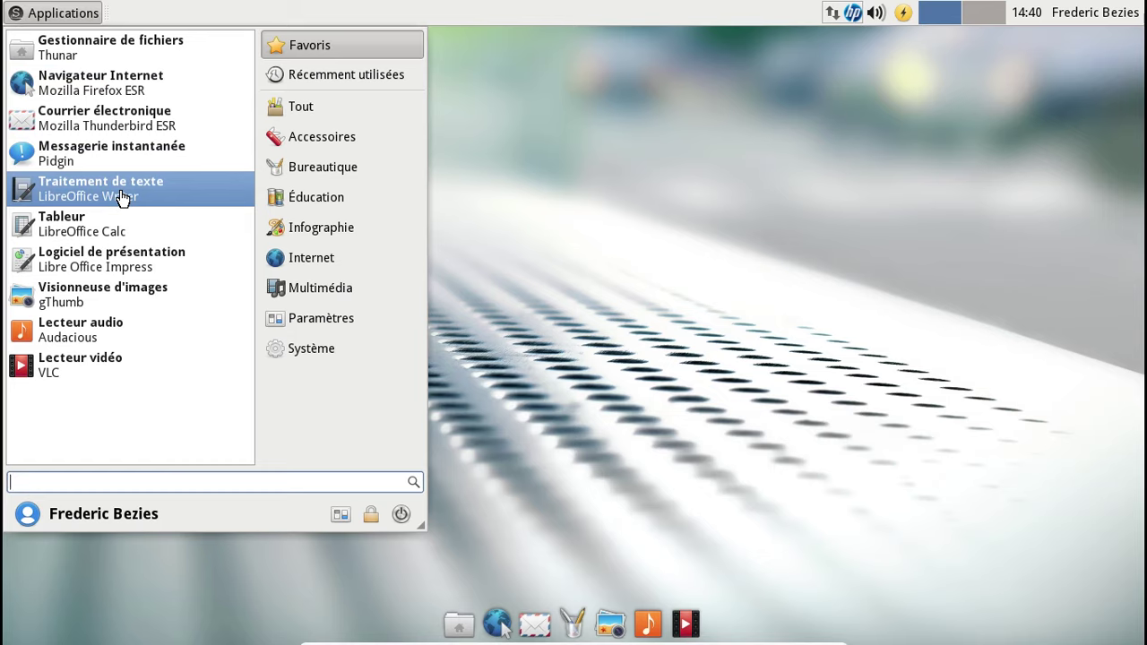
- Browse the applications in the Tout, Accessoires, Bureautique, Éducation, Infographie and Internet categories
left_click(338, 113)
left_click(336, 145)
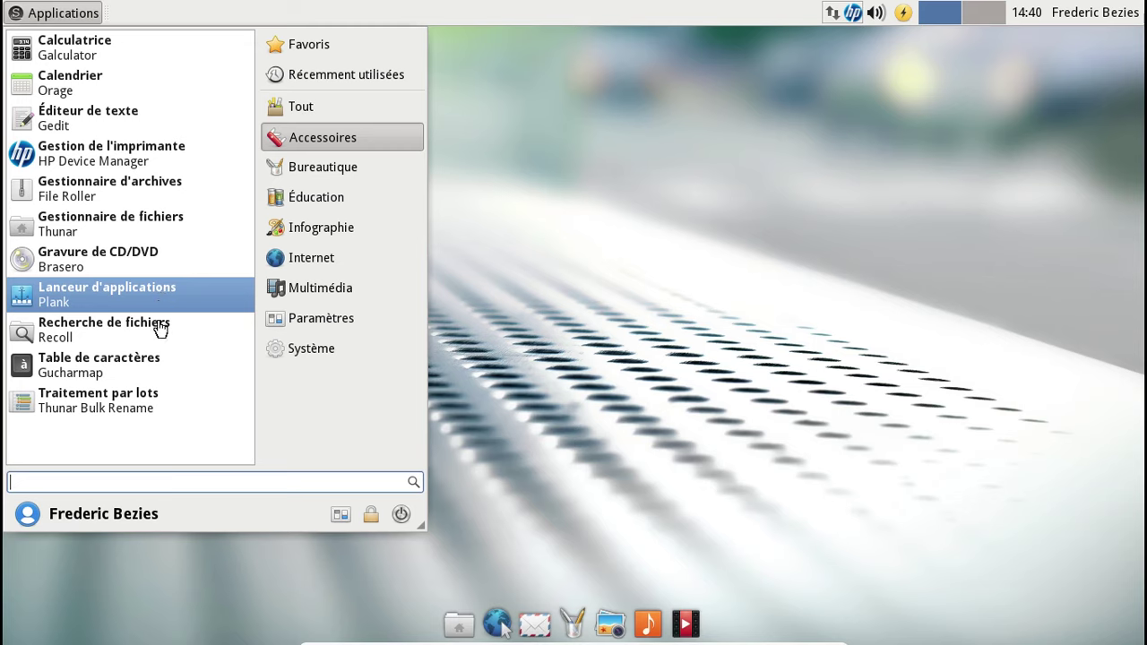
left_click(316, 171)
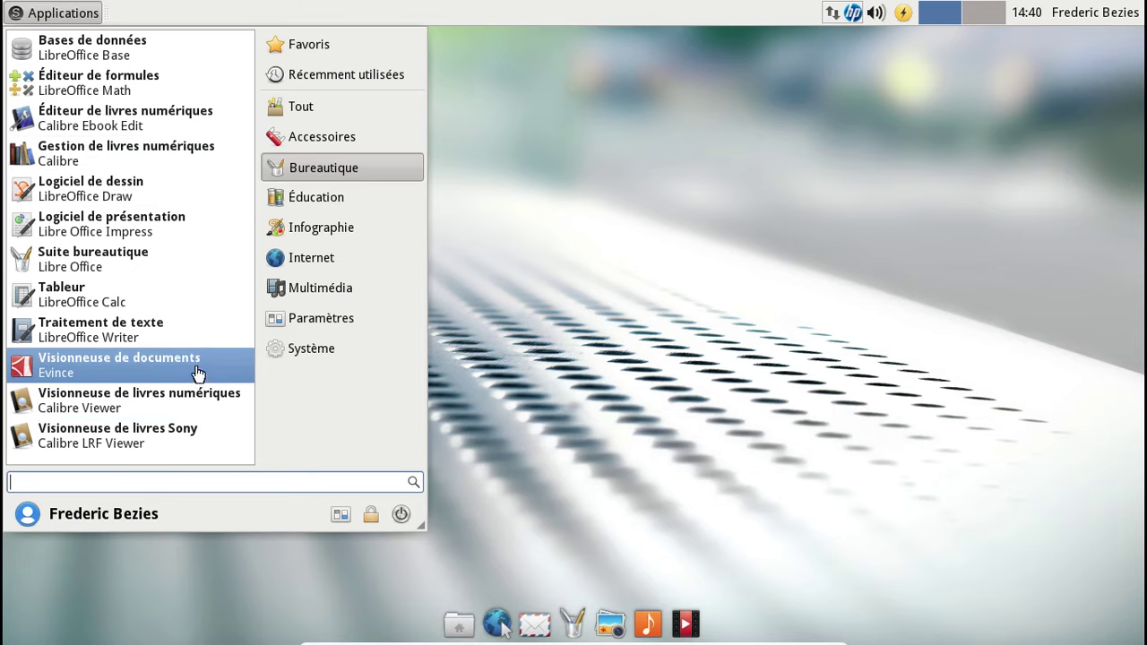
left_click(315, 201)
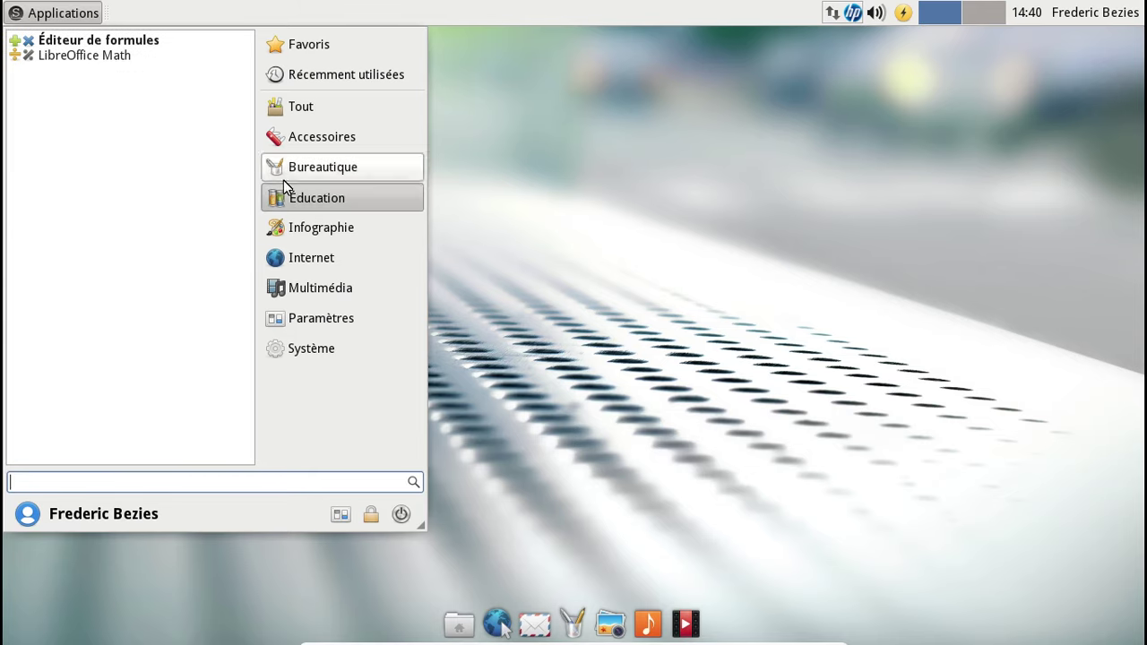
left_click(309, 227)
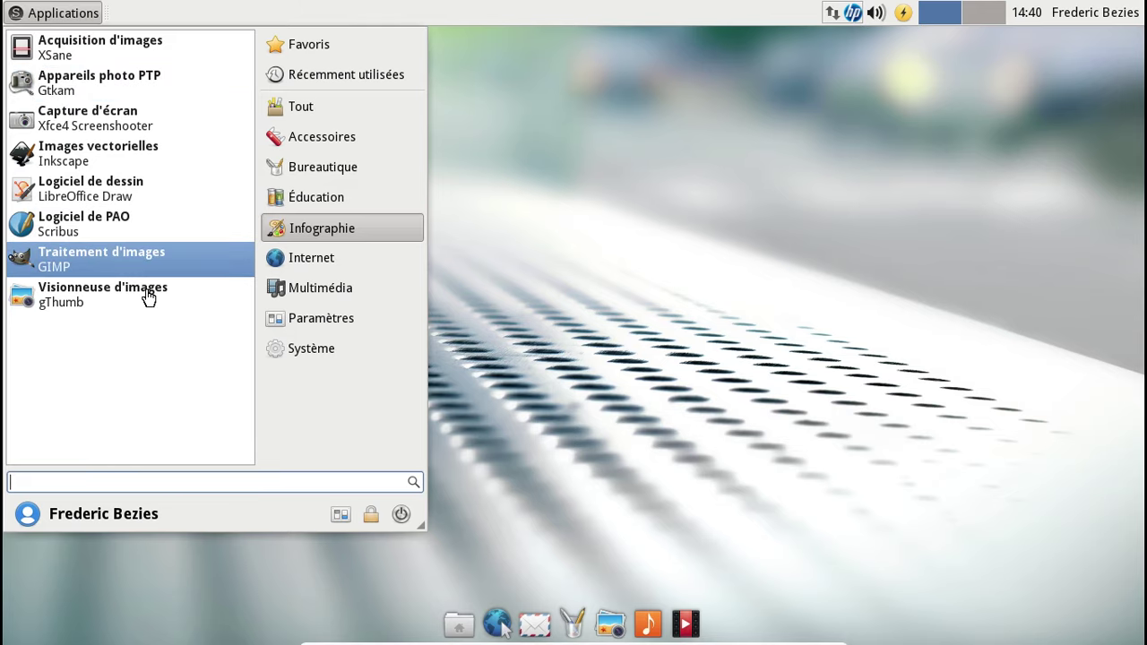
left_click(324, 259)
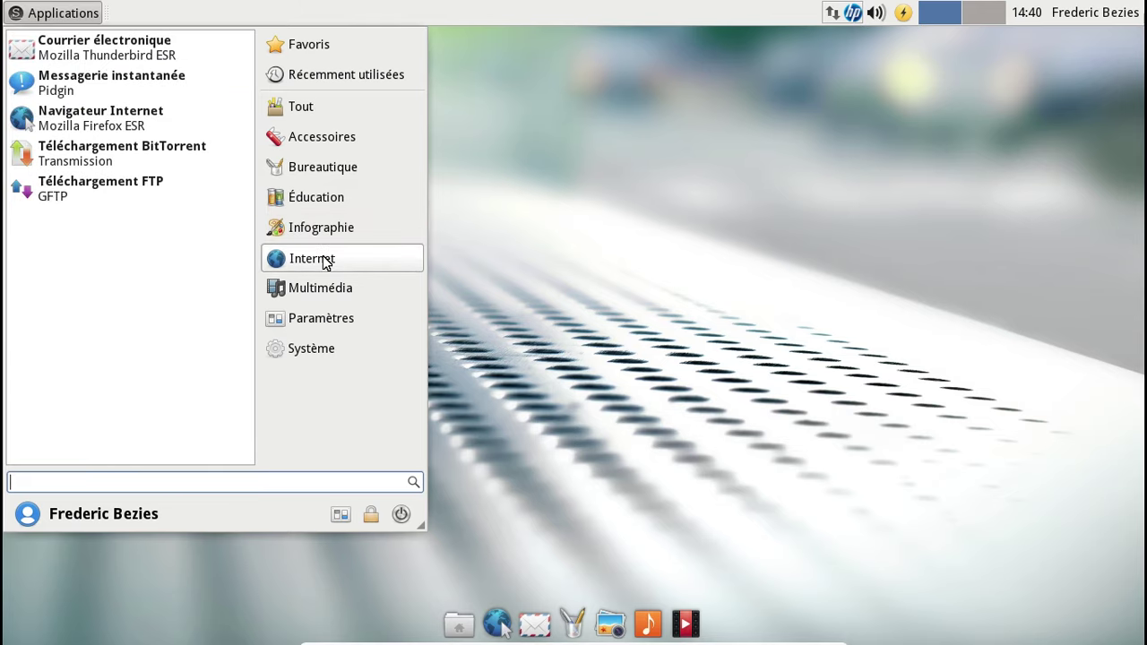
- Launch the Transmission BitTorrent client, accept its file-sharing notice and move its window toward the middle of the desktop
left_click(153, 164)
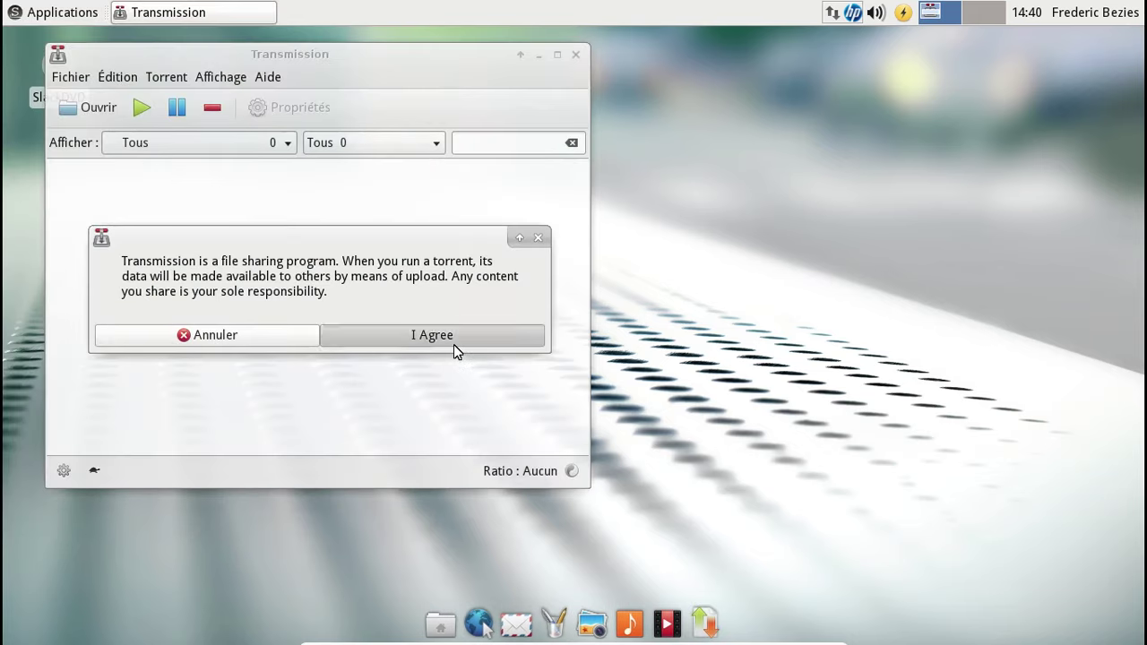
left_click(454, 346)
left_click_drag(354, 69, 519, 63)
- Check Transmission's version in its About information and close the program
left_click(433, 72)
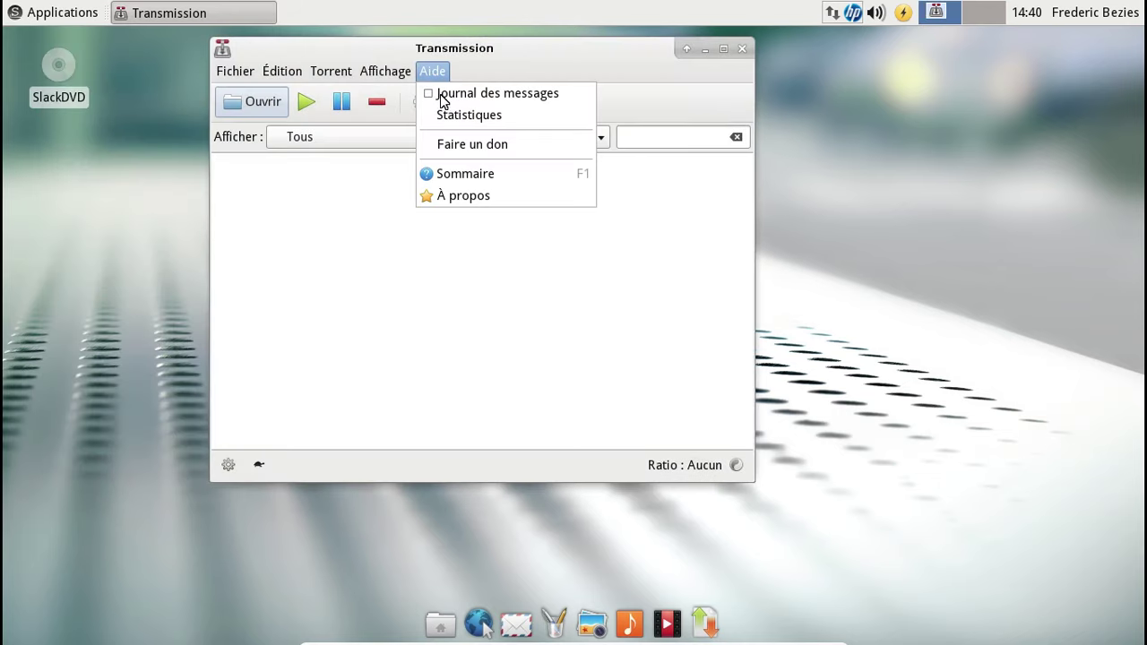
left_click(473, 195)
left_click(614, 413)
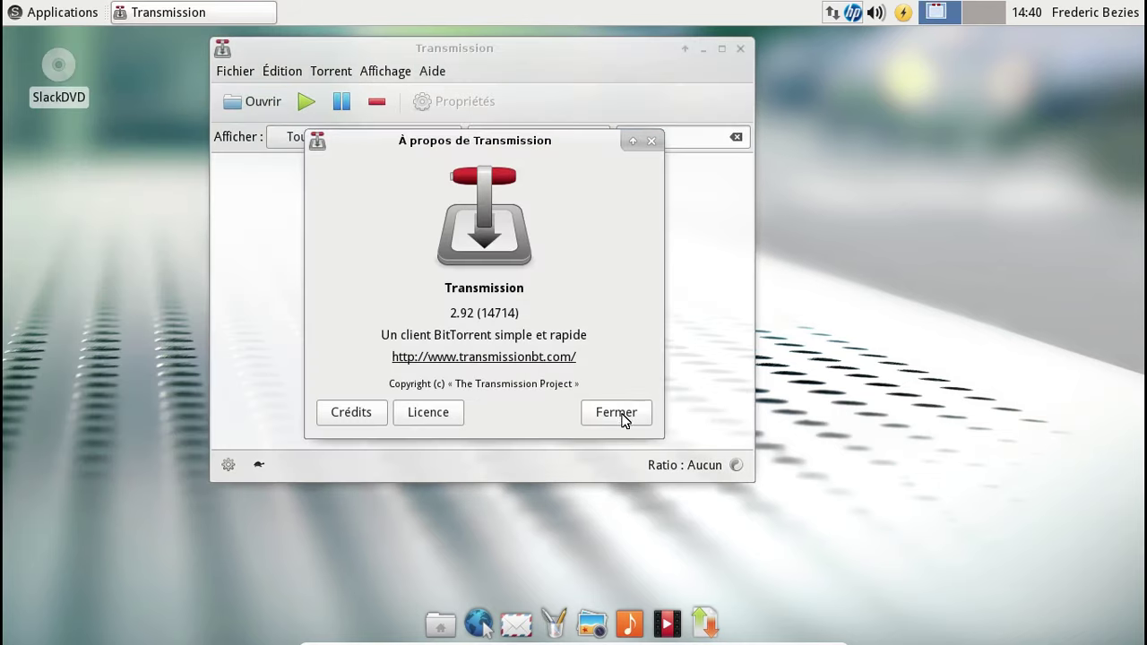
left_click(742, 50)
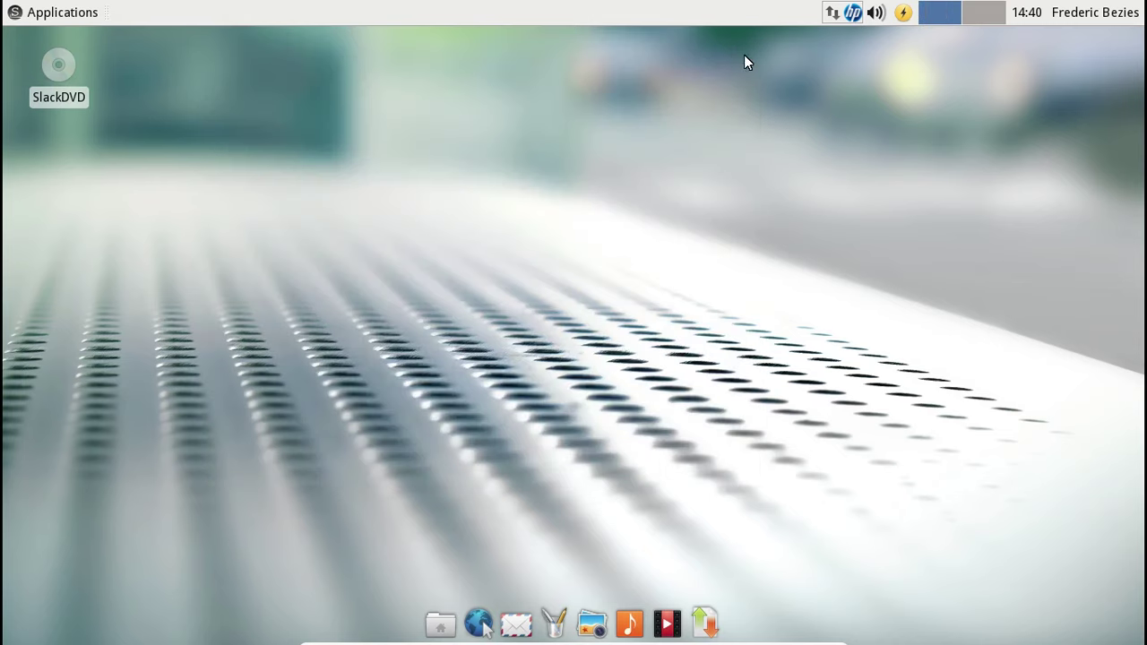
- Browse the Multimédia applications and open qt-recordMyDesktop to view its recording window, closing it when done
left_click(97, 15)
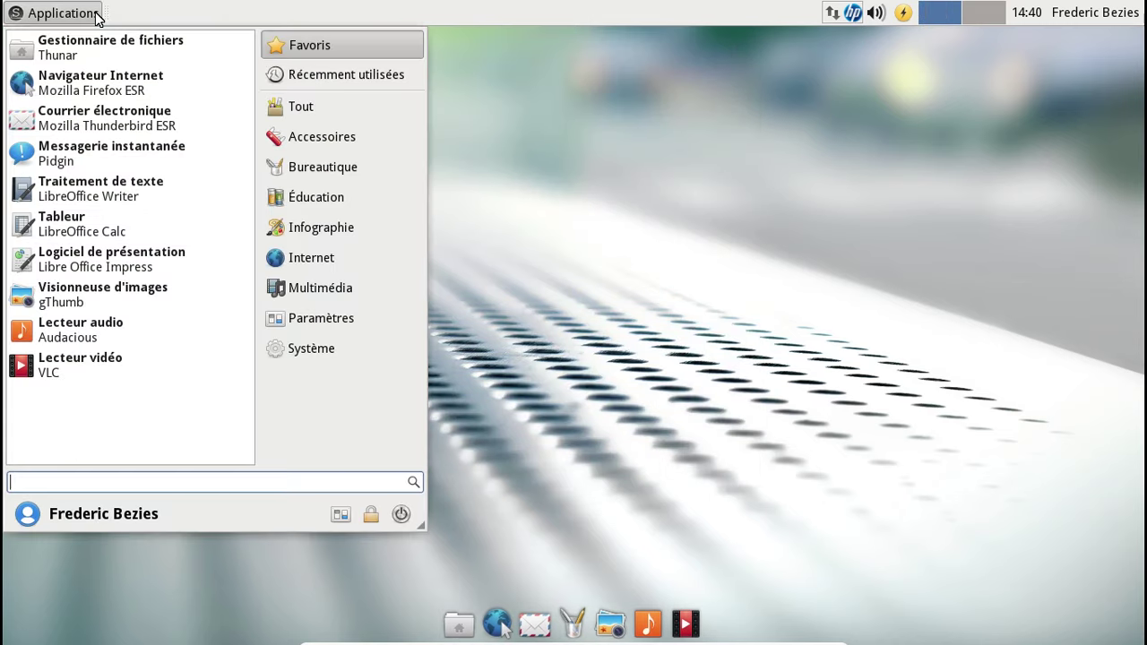
left_click(352, 290)
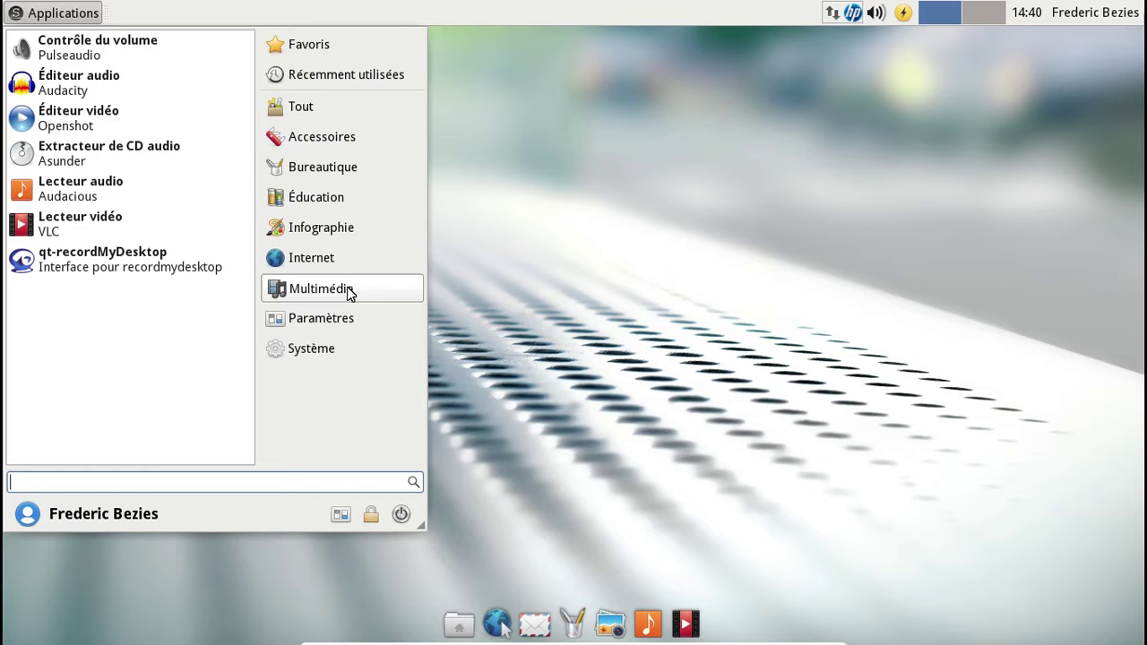
left_click(121, 271)
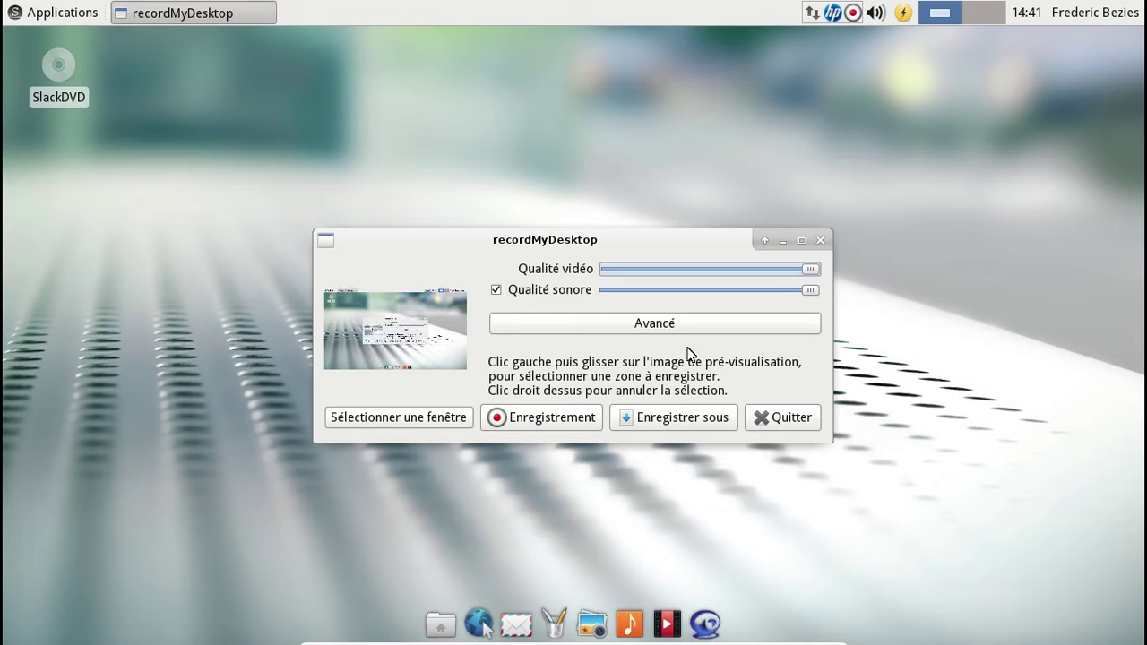
left_click(819, 241)
- Browse the Paramètres entries down to the end of the list, plus the Système and Tout categories
left_click(49, 12)
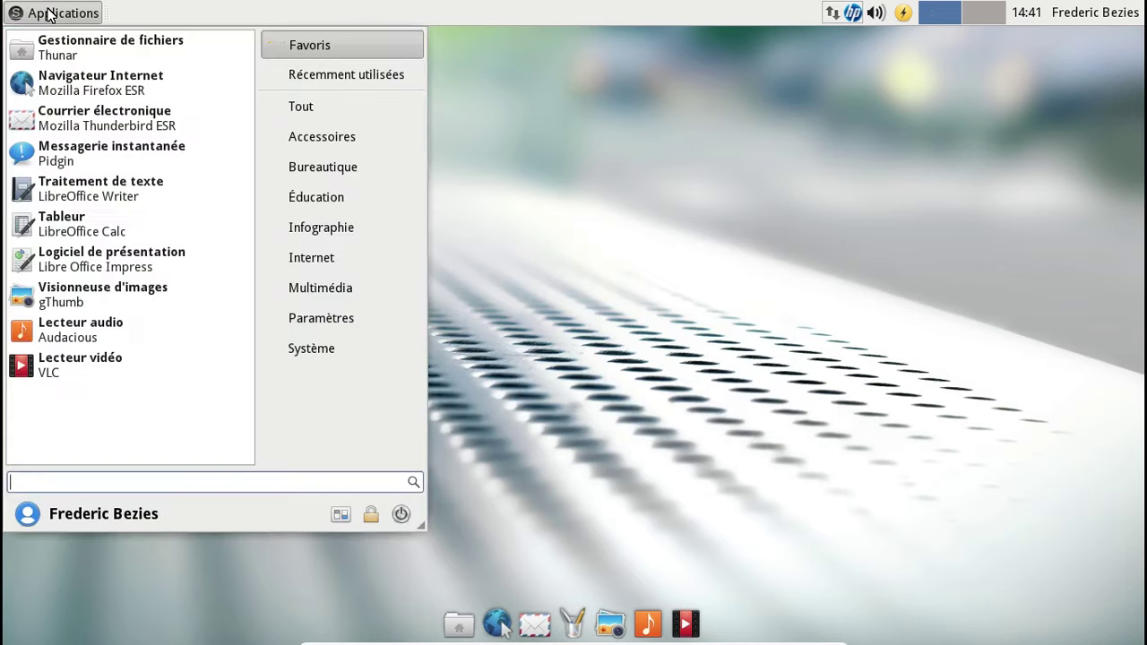
left_click(327, 320)
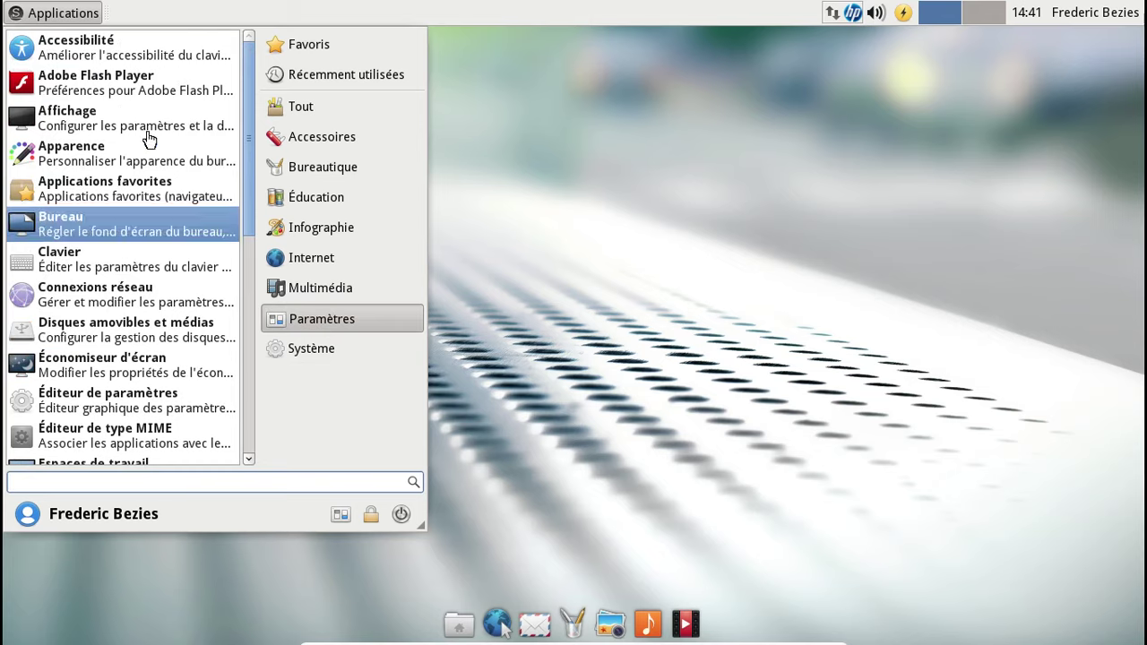
scroll(141, 238, "down", 5)
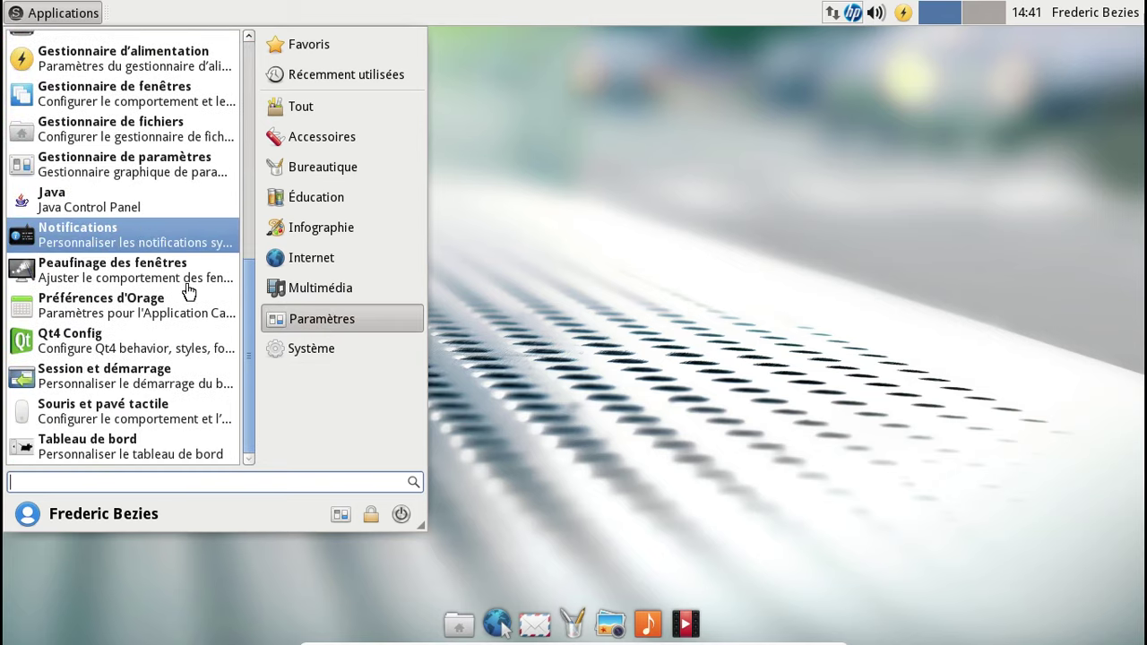
left_click(339, 349)
left_click(309, 108)
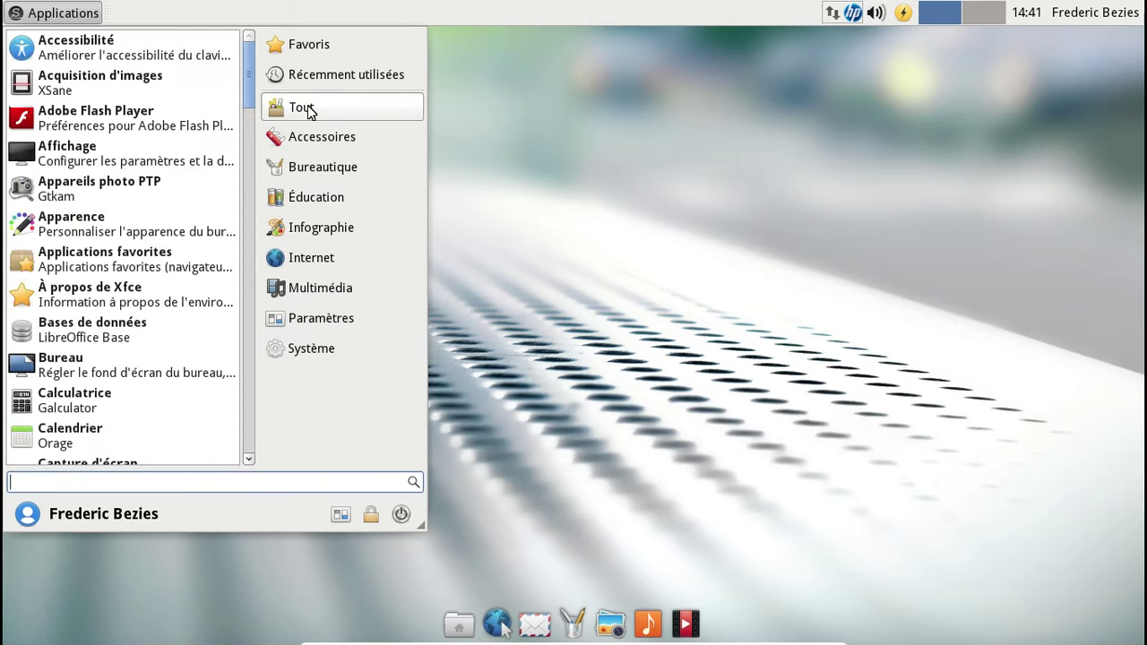
- Open the gedit text editor from the accessories, check its version in the About information and close it
left_click(304, 137)
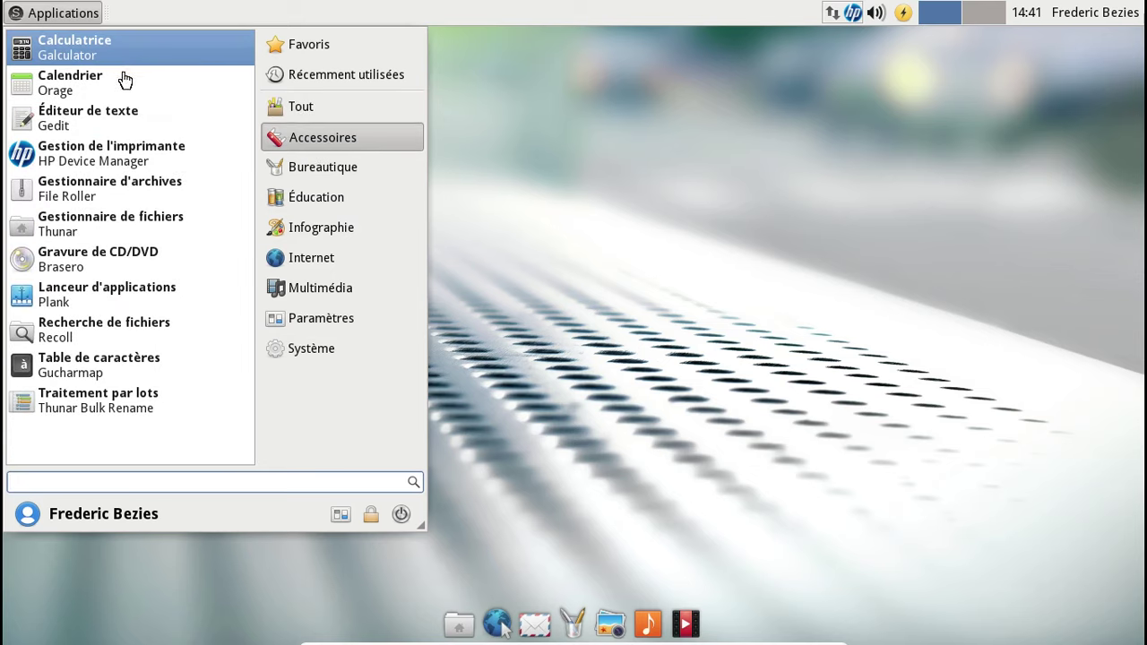
left_click(139, 129)
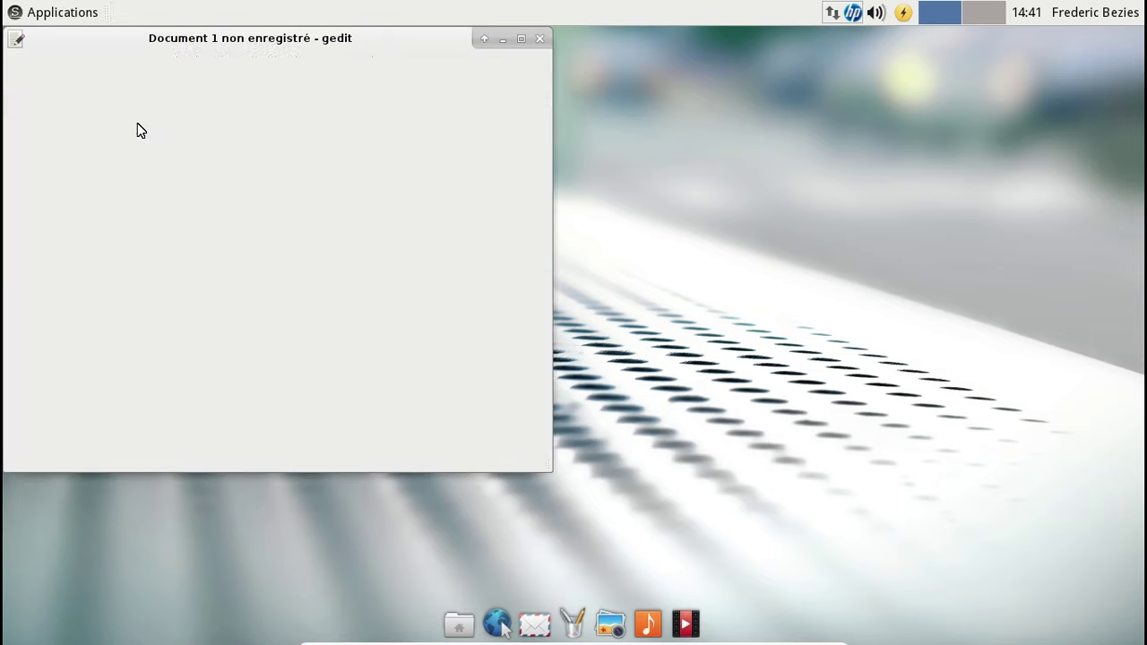
left_click(379, 60)
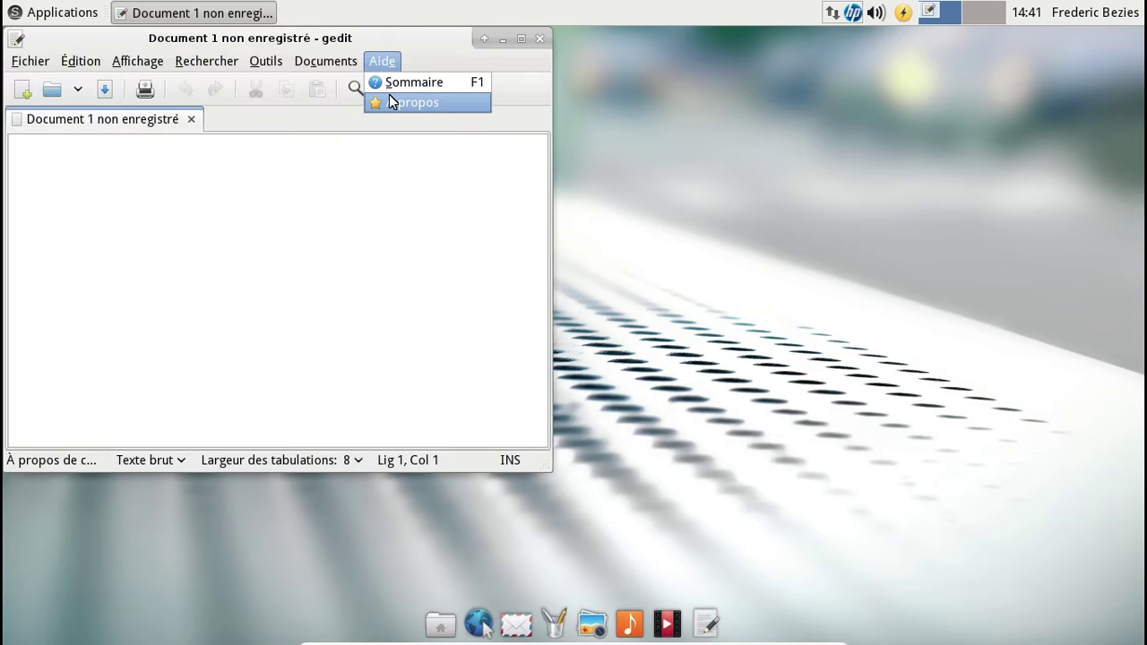
left_click(391, 101)
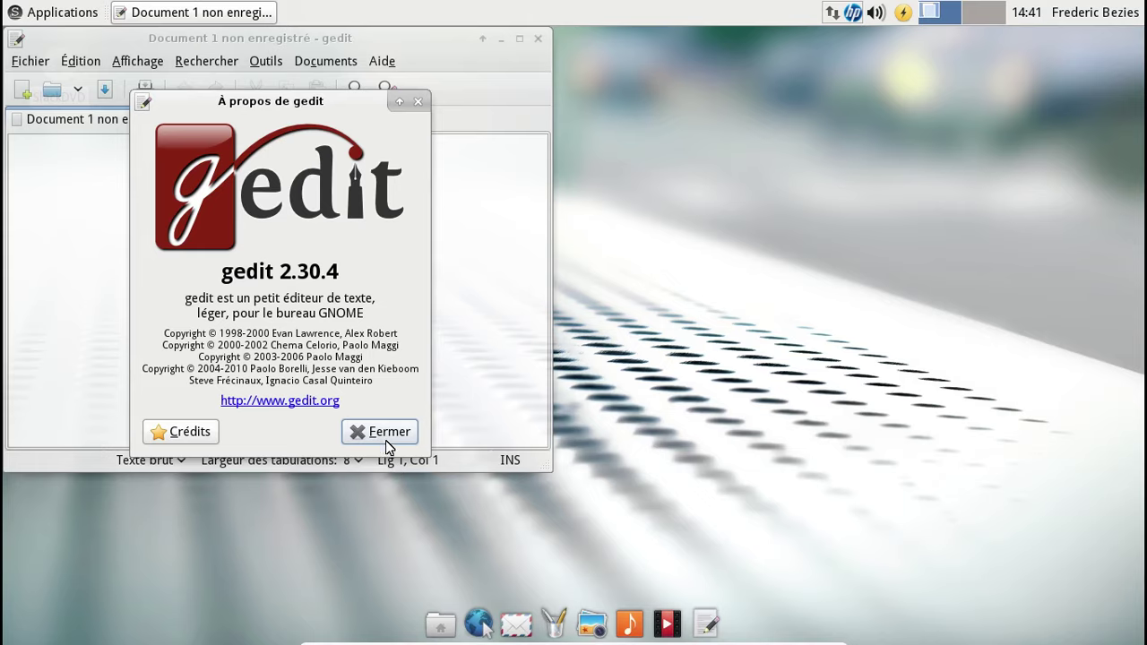
left_click(386, 433)
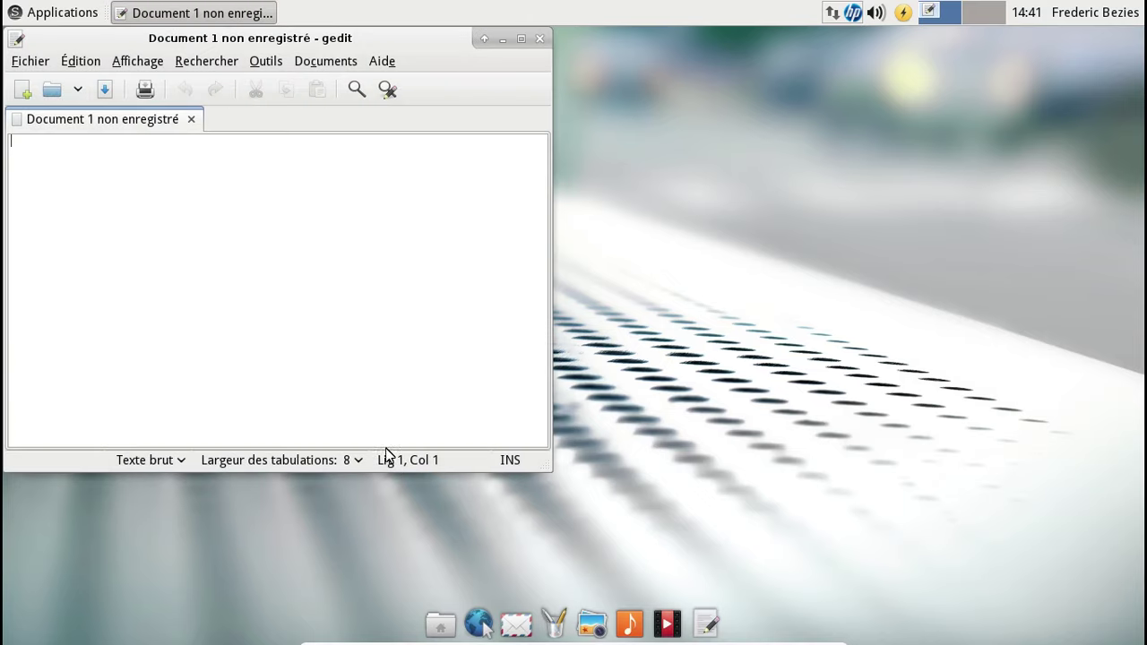
left_click(538, 40)
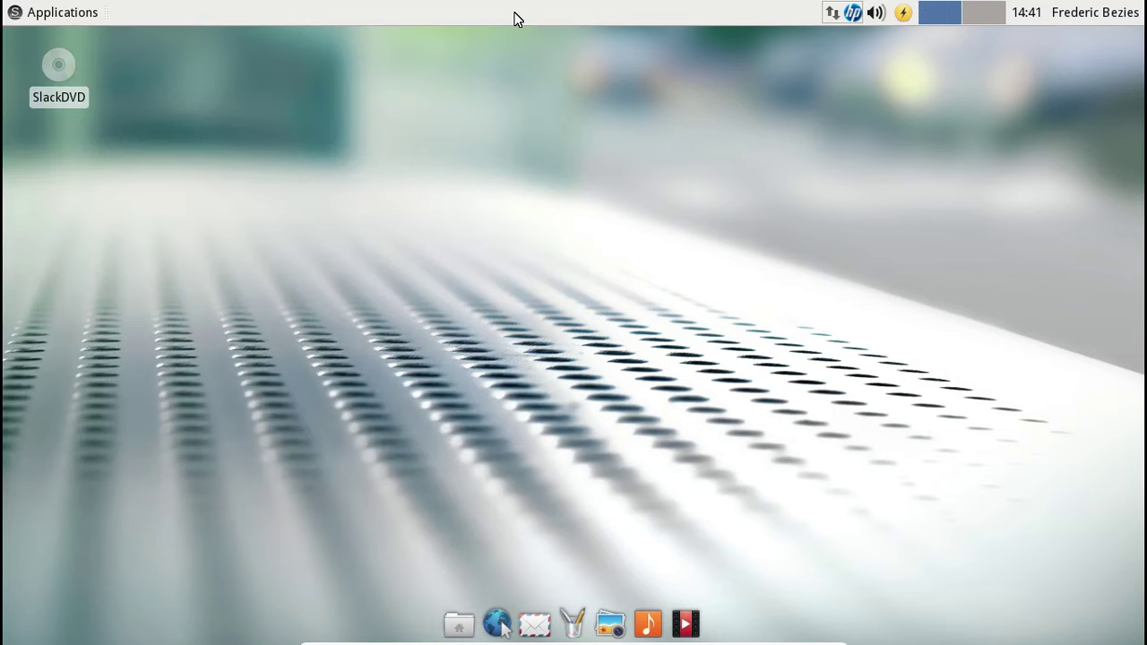
- Open the Xfce panel's preferences to review its display settings and close them
right_click(514, 16)
mouse_move(593, 120)
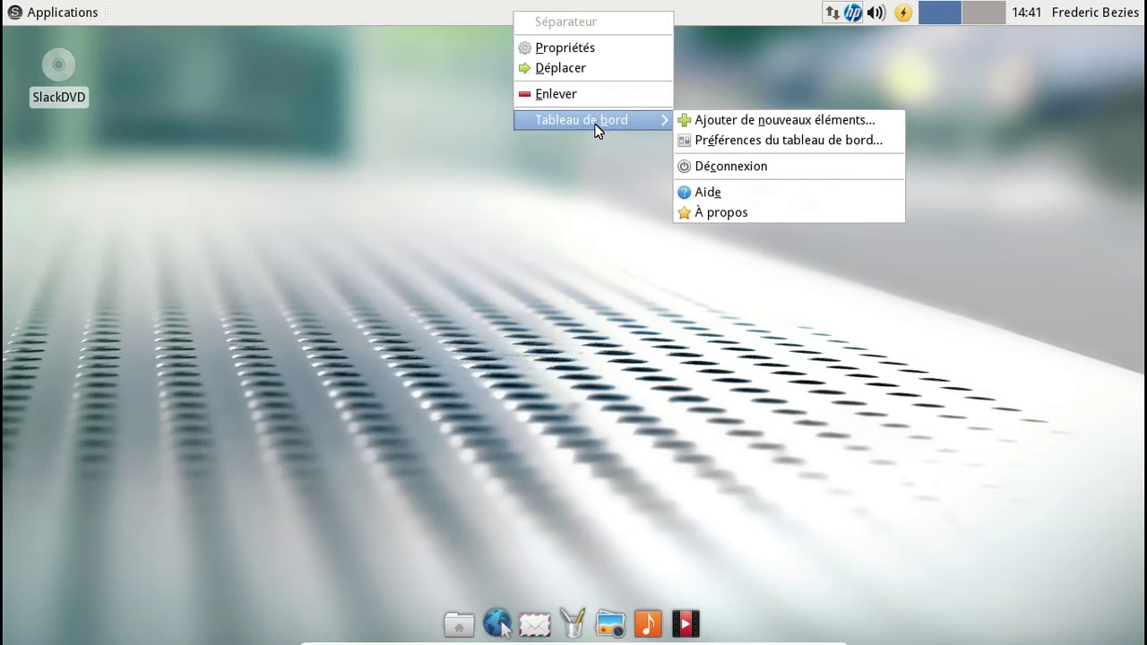
left_click(740, 142)
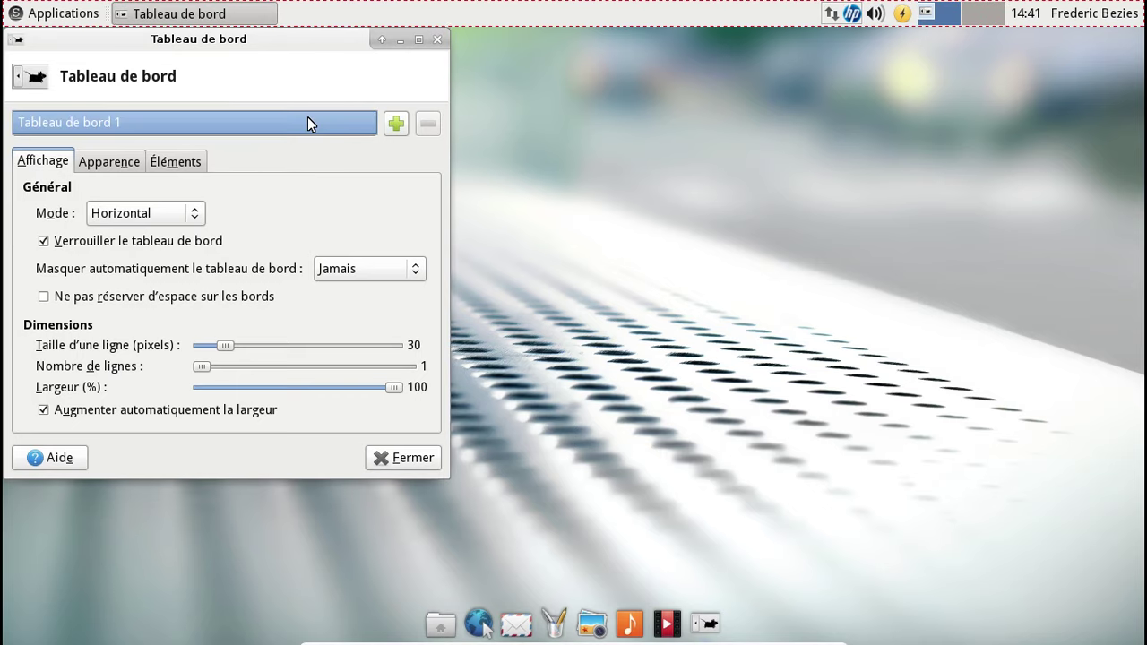
left_click(436, 39)
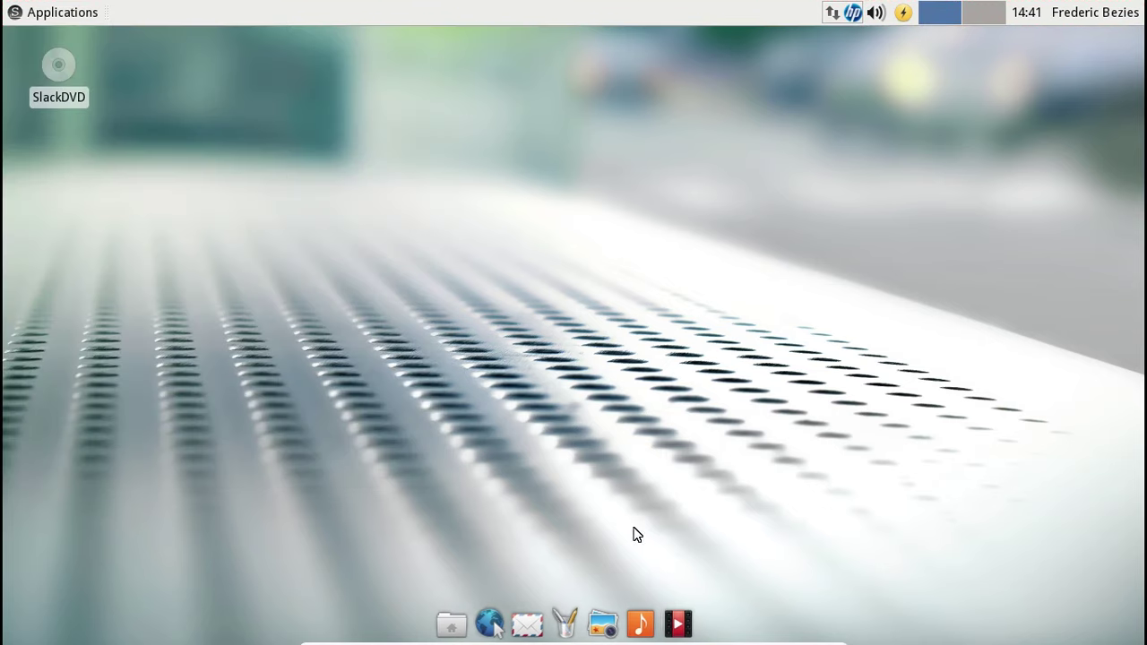
- View the general properties of the Bureau folder from the desktop and close them
right_click(707, 640)
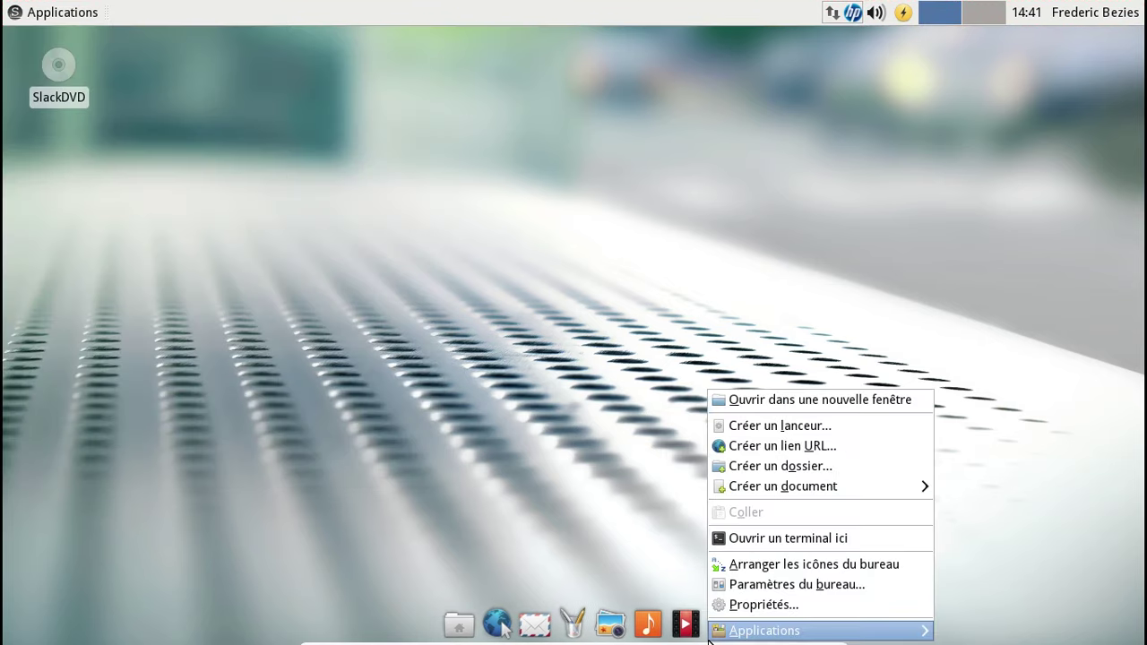
mouse_move(708, 638)
left_click(724, 606)
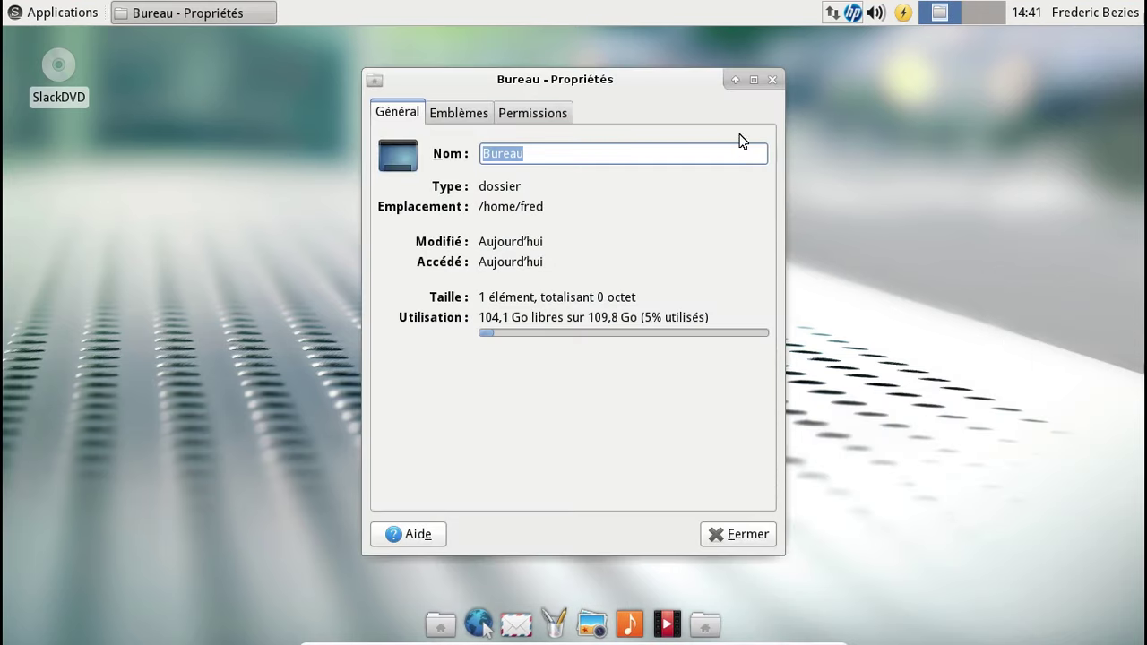
left_click(772, 81)
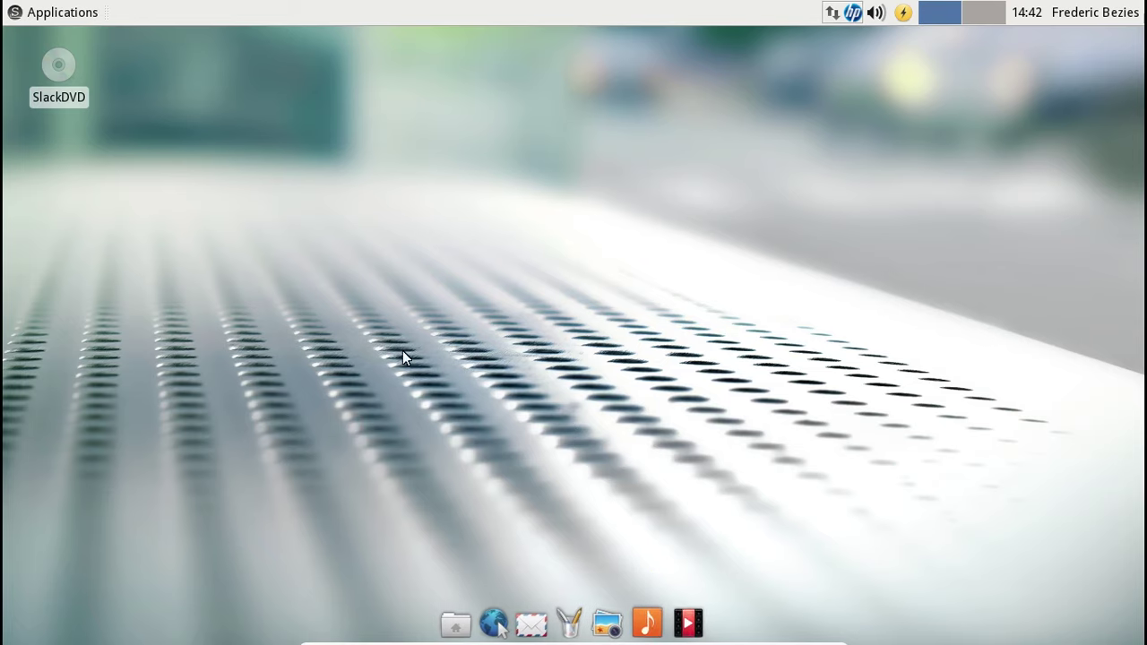
- Open the Thunar file manager, center its window to show the home folder and close it
left_click(83, 12)
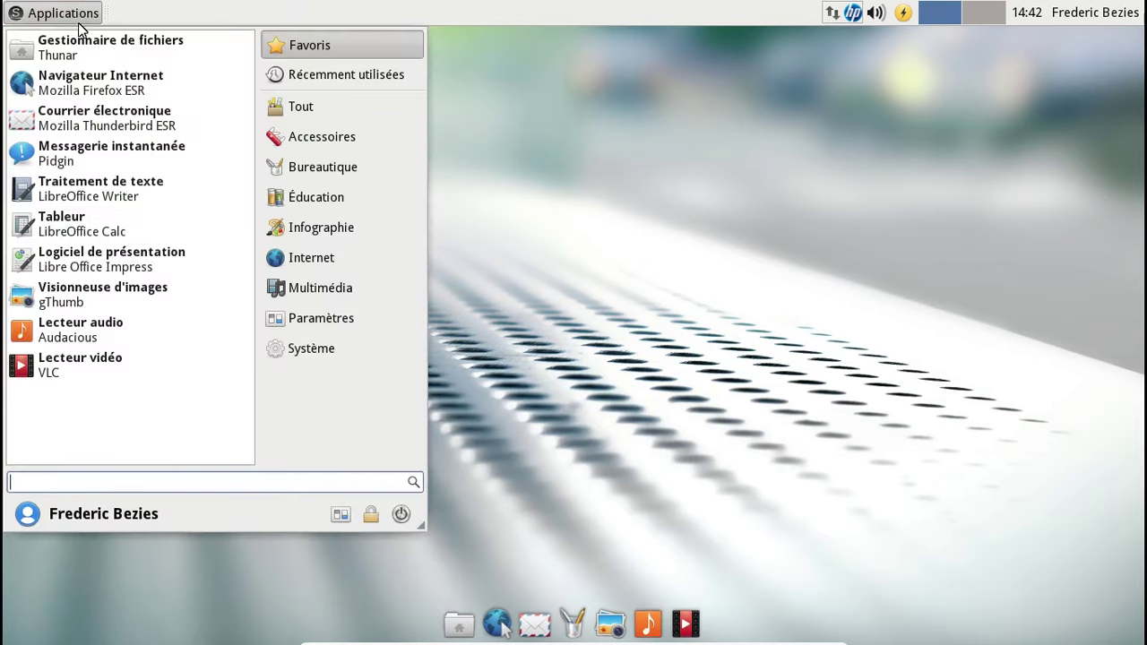
left_click(78, 45)
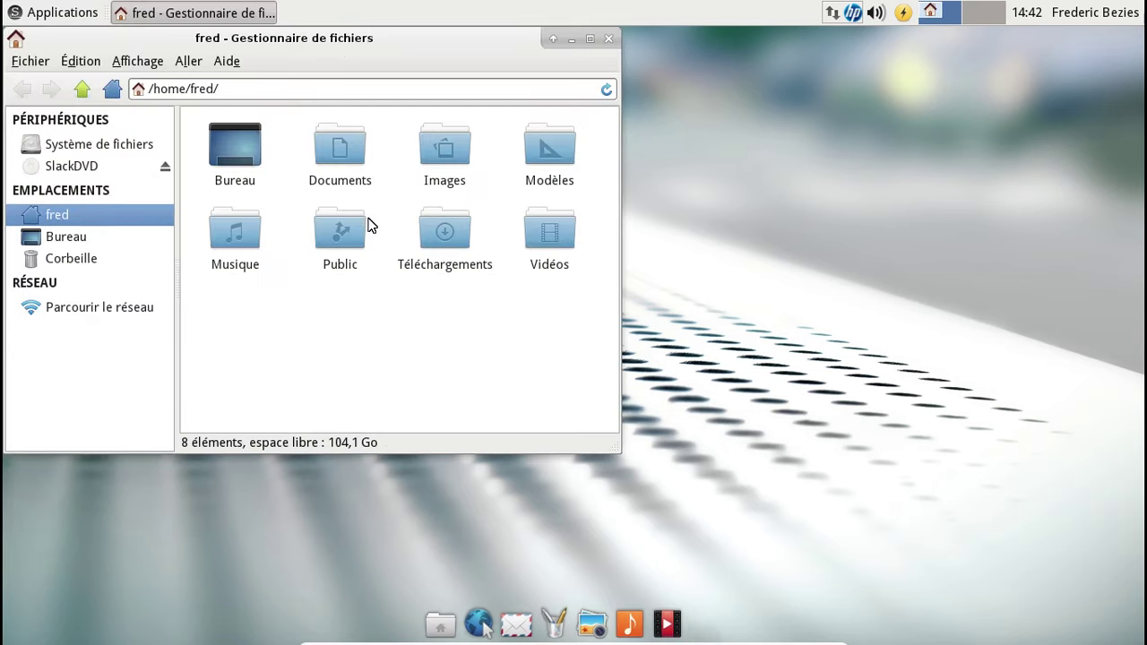
left_click_drag(332, 42, 627, 81)
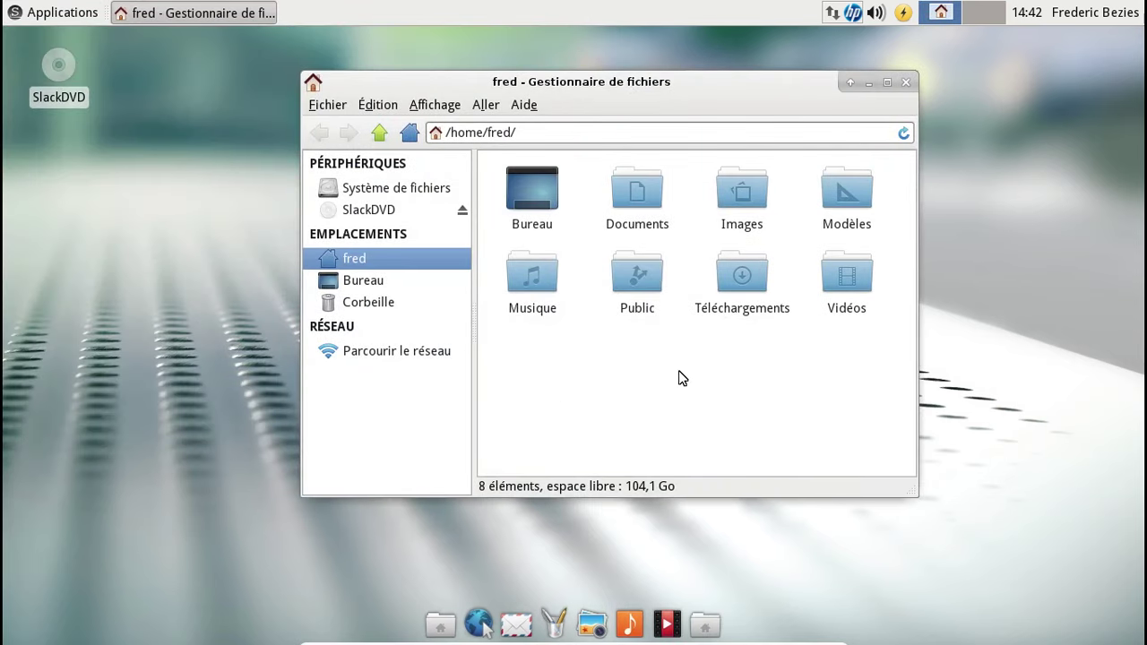
left_click(905, 83)
- Launch the Mozilla Firefox ESR browser and close the first-run Mozilla tab, keeping only the start page
left_click(82, 14)
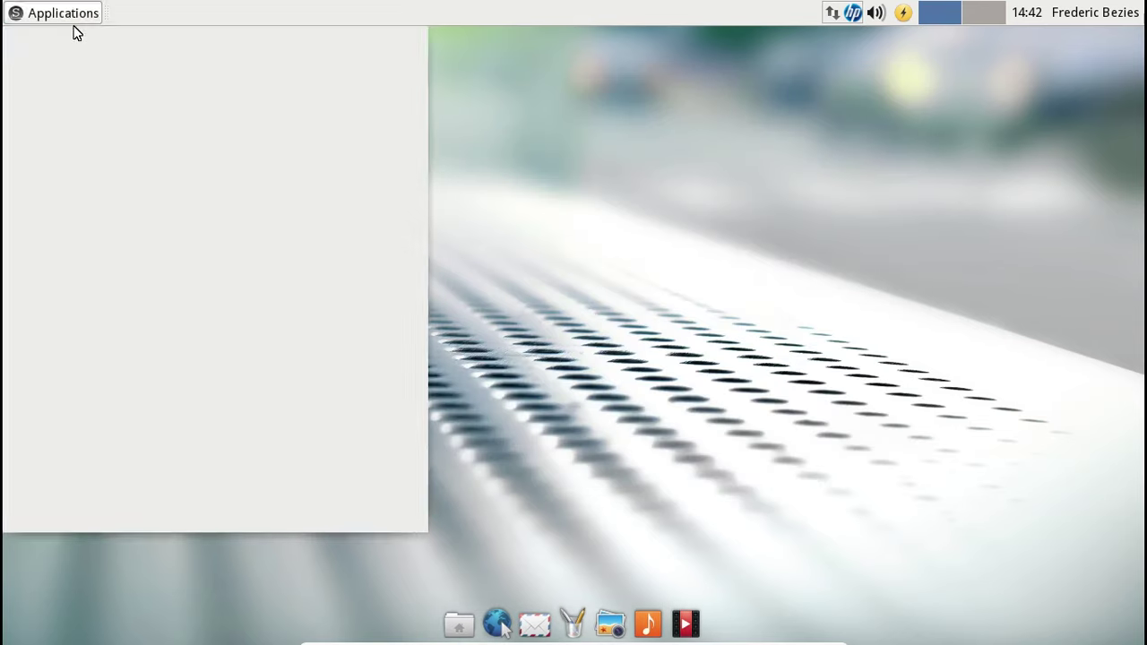
left_click(76, 94)
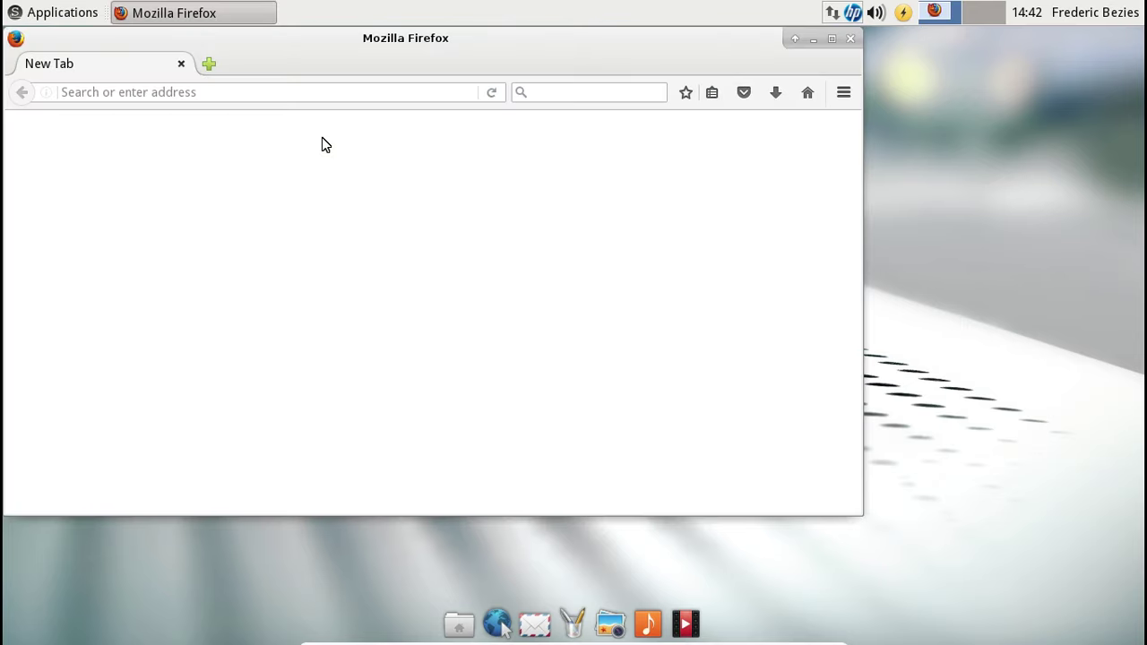
left_click(182, 64)
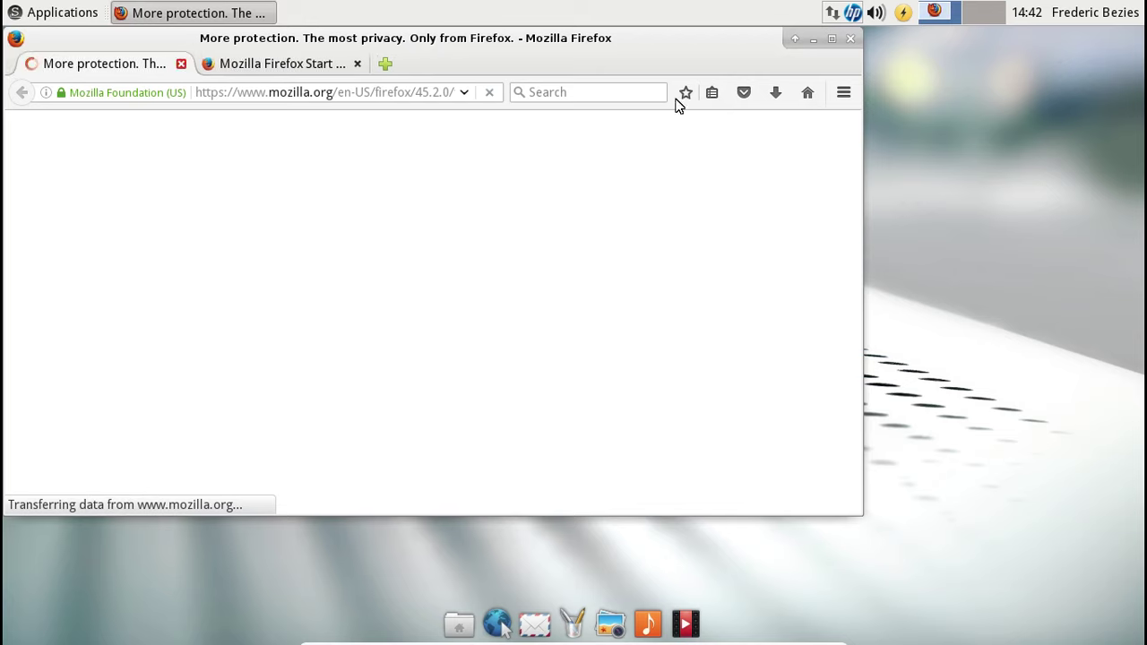
key("ctrl+w")
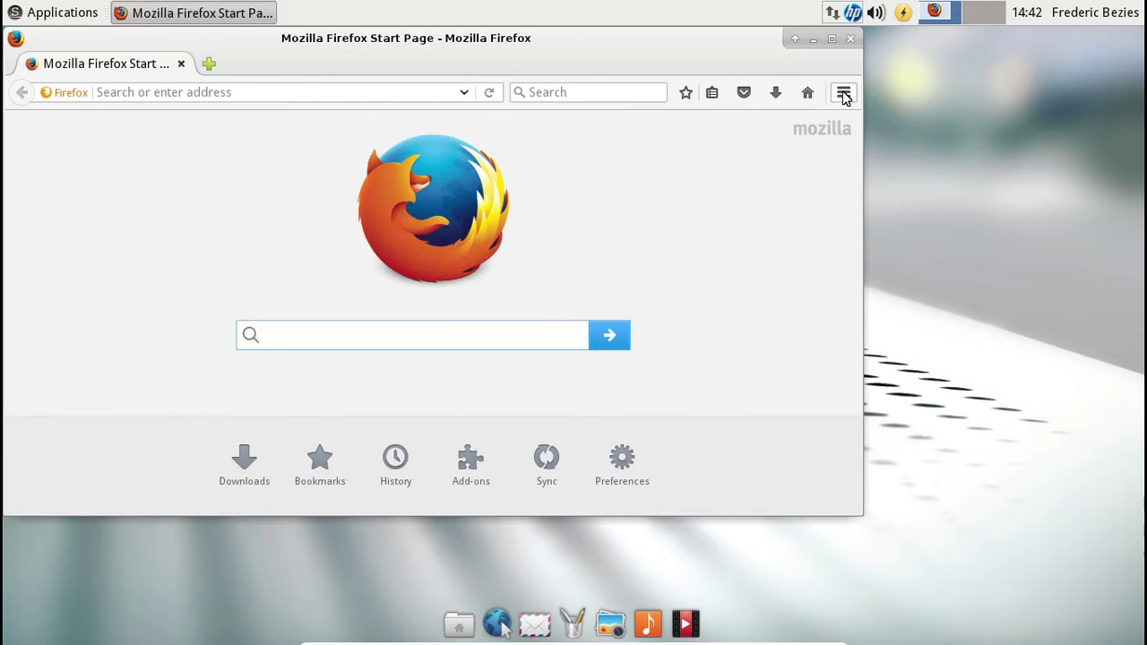
- Enable the Français Language Pack in Firefox's add-ons and close the browser with all its tabs to restart it in French
left_click(843, 94)
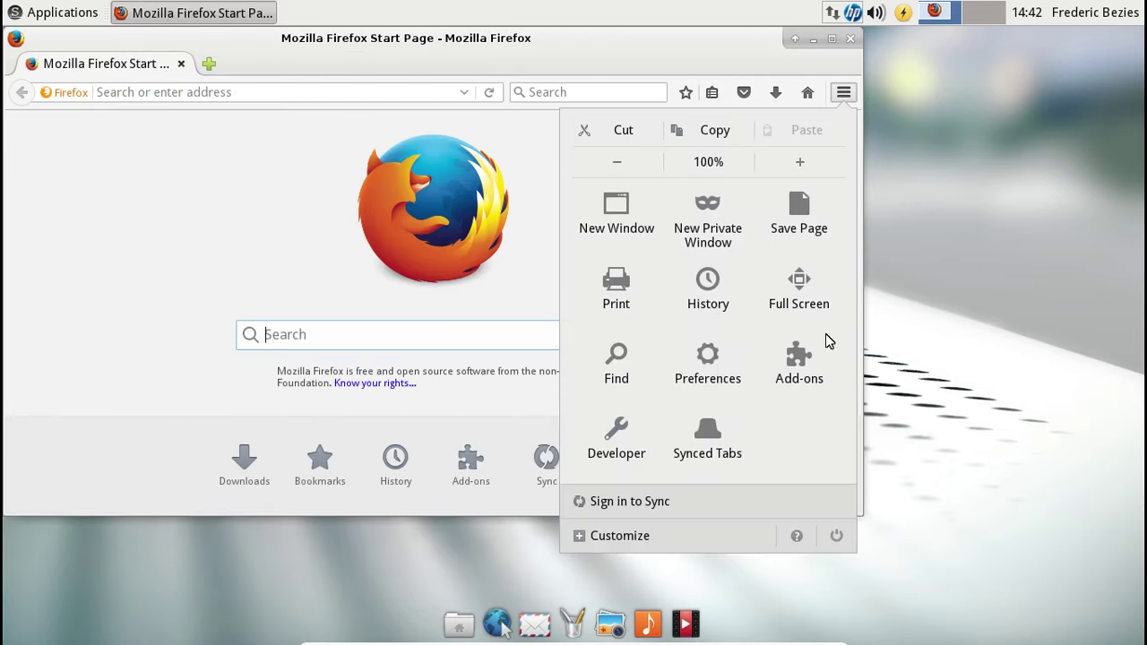
left_click(797, 370)
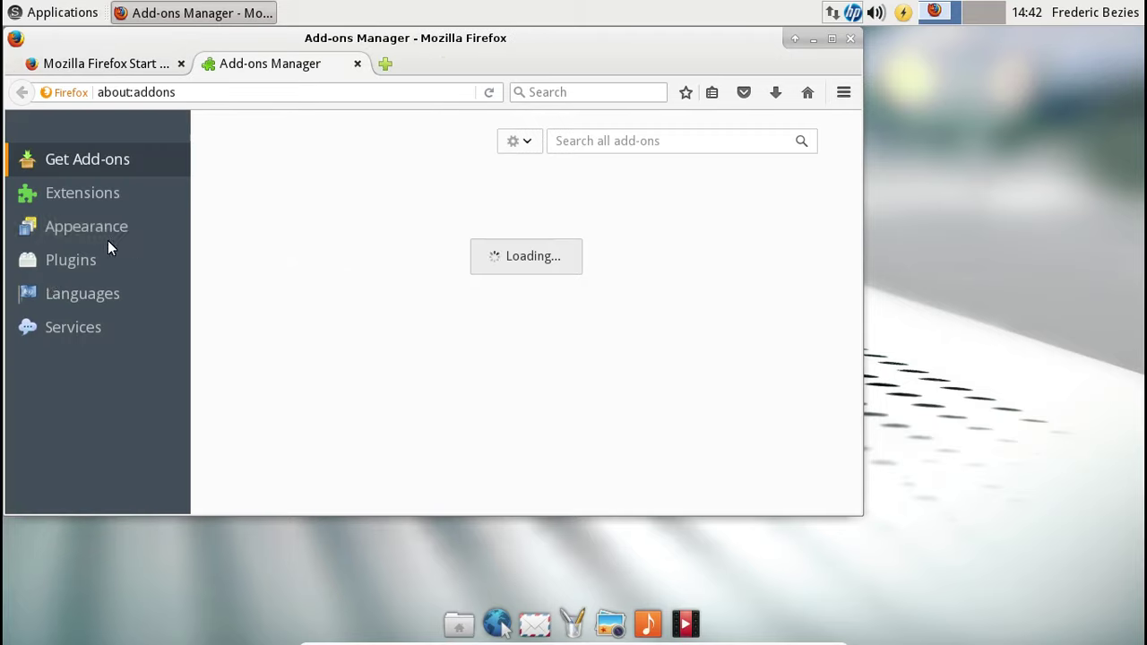
left_click(45, 296)
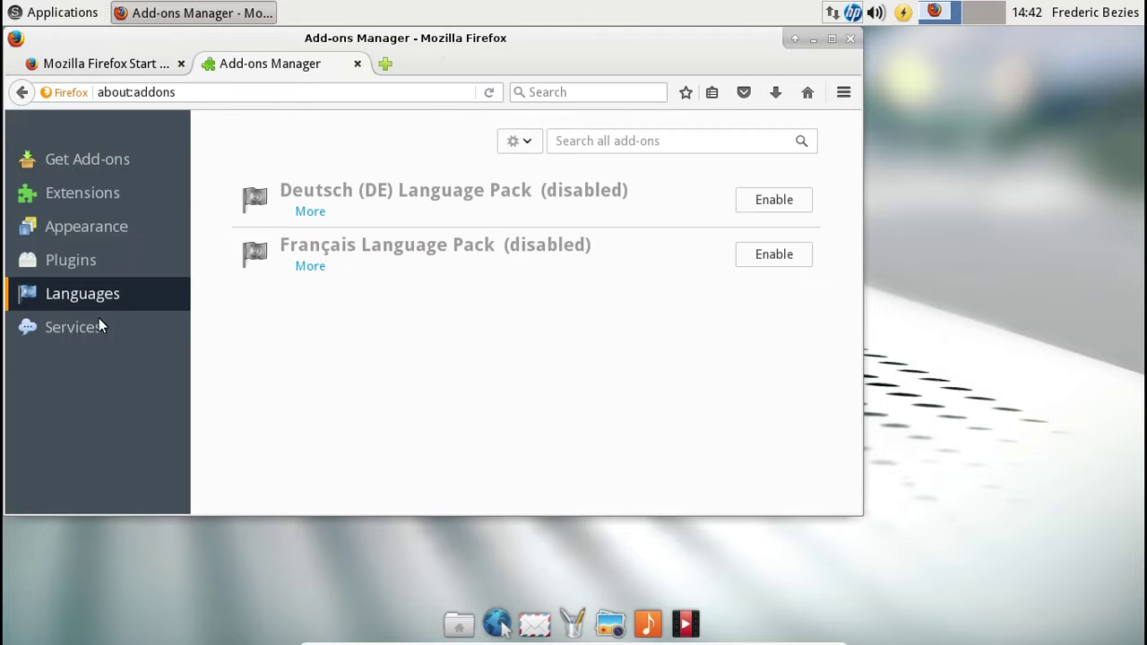
left_click(774, 259)
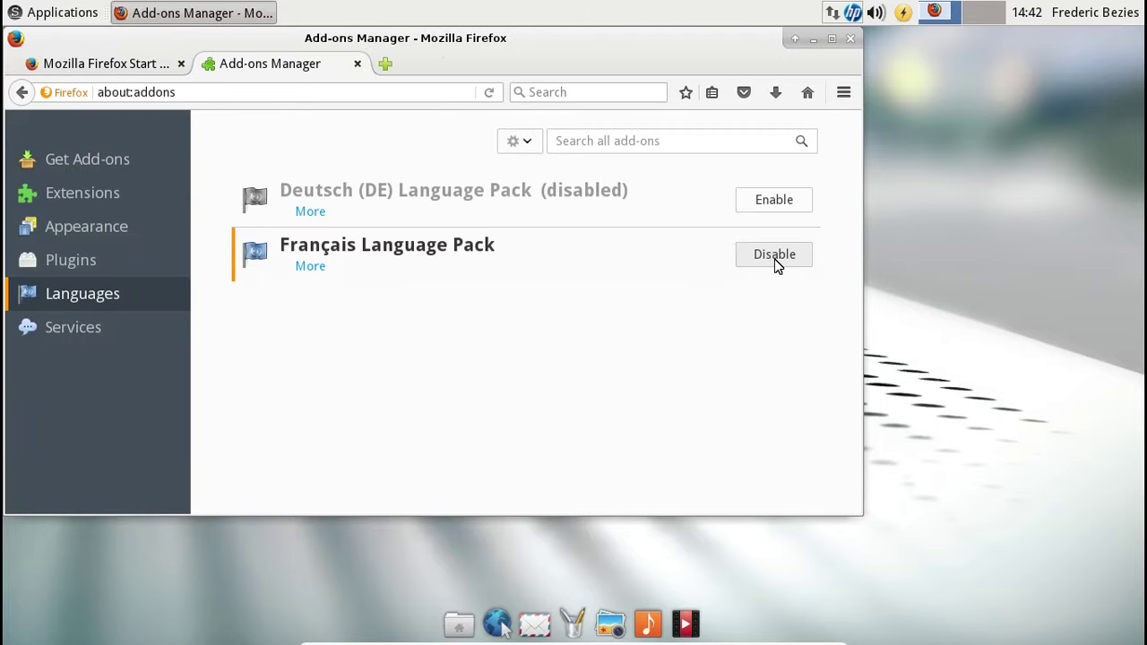
left_click(850, 39)
left_click(622, 320)
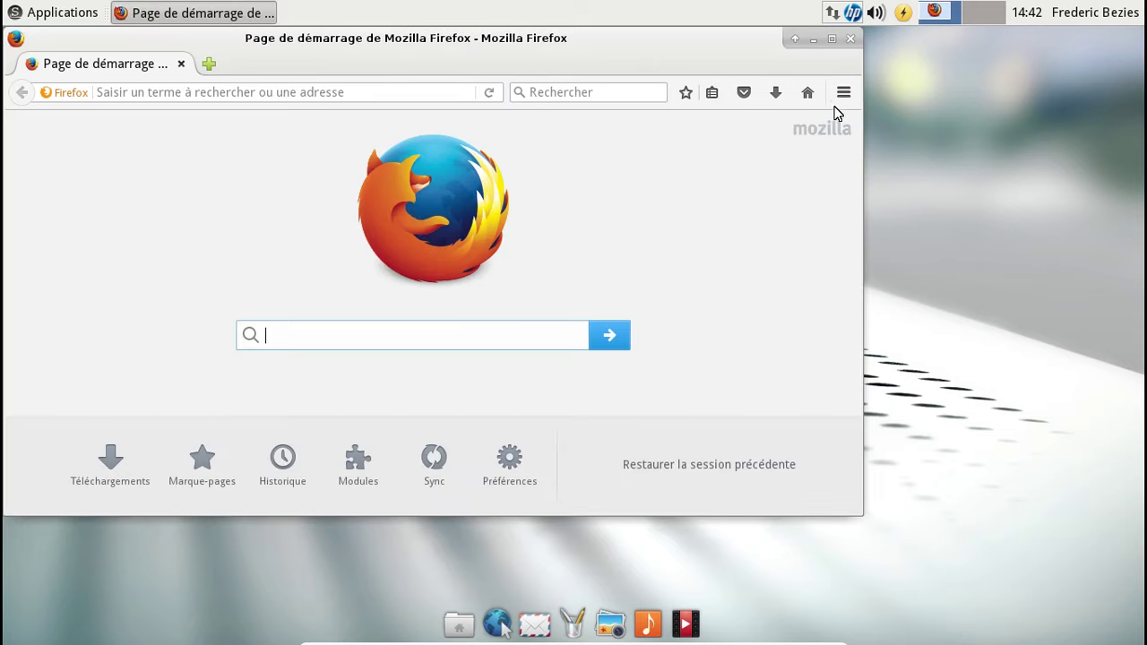
- View the À propos de Firefox window to check the browser's version and close it
left_click(844, 92)
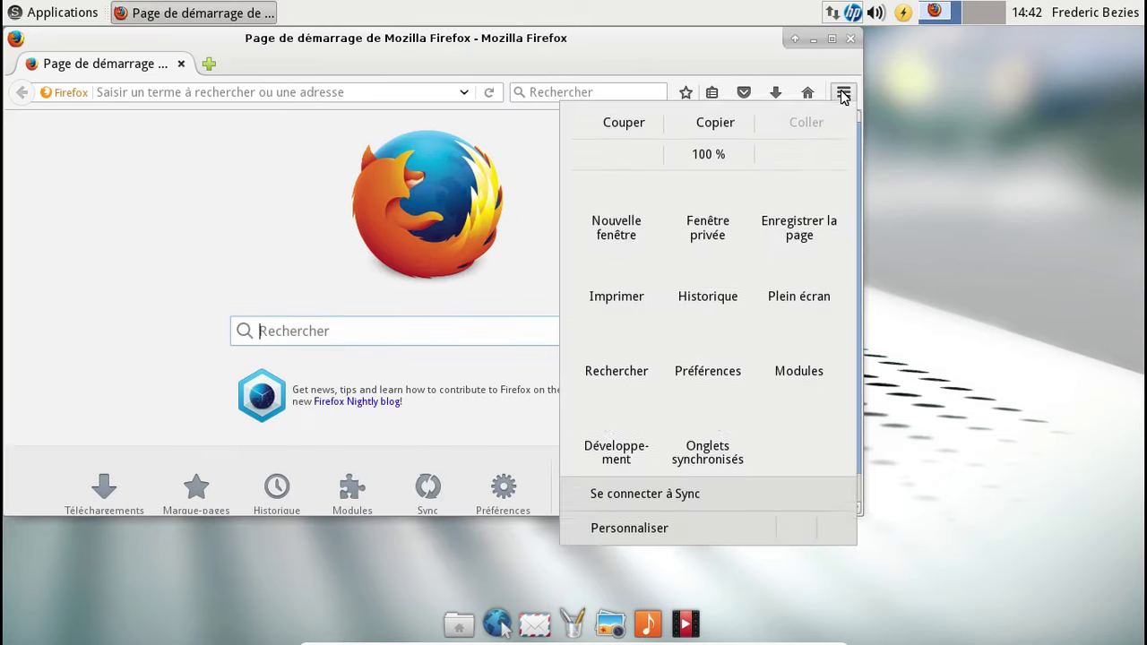
left_click(794, 530)
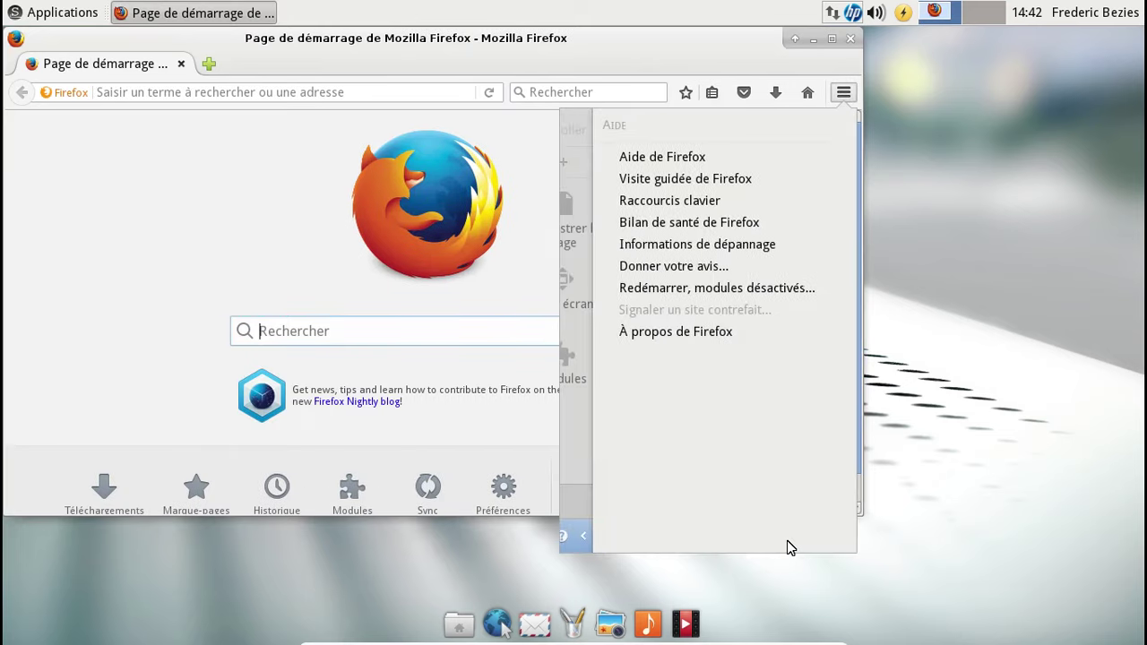
left_click(725, 336)
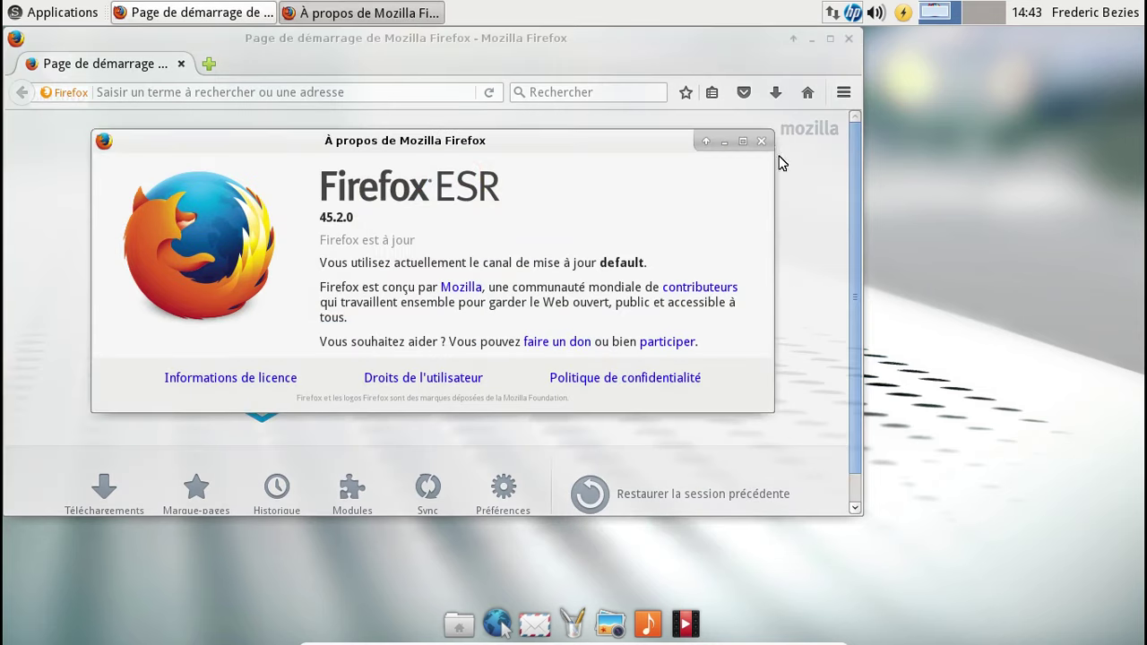
left_click(762, 142)
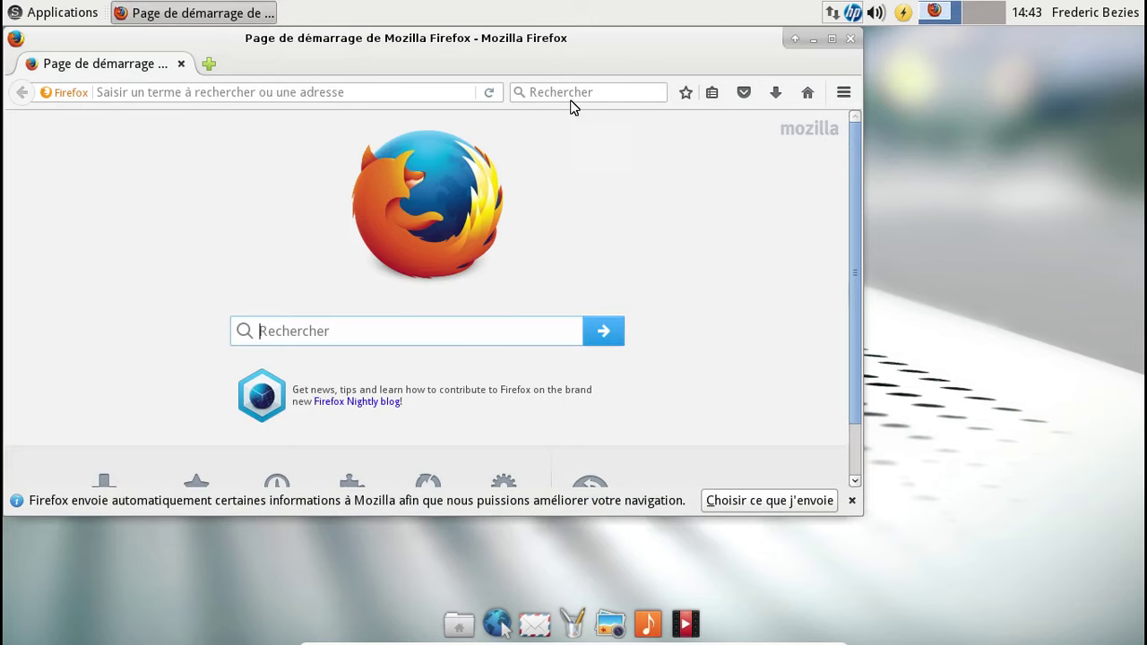
- Search the Firefox add-ons for "ublock", install uBlock Origin and close the add-ons manager
left_click(842, 97)
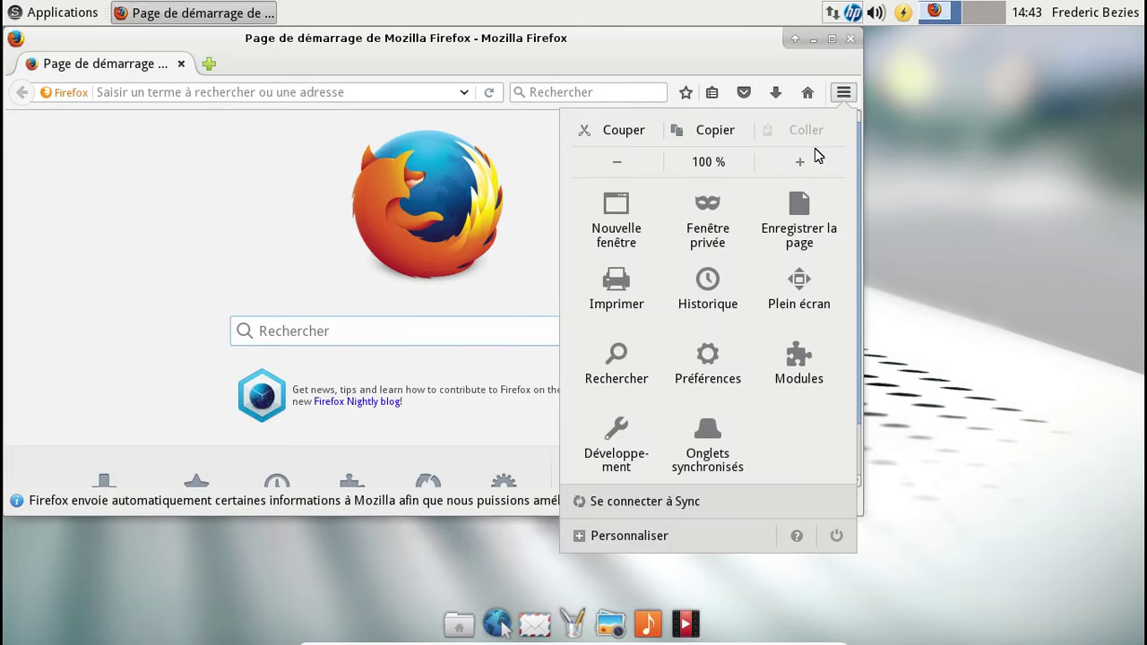
left_click(798, 363)
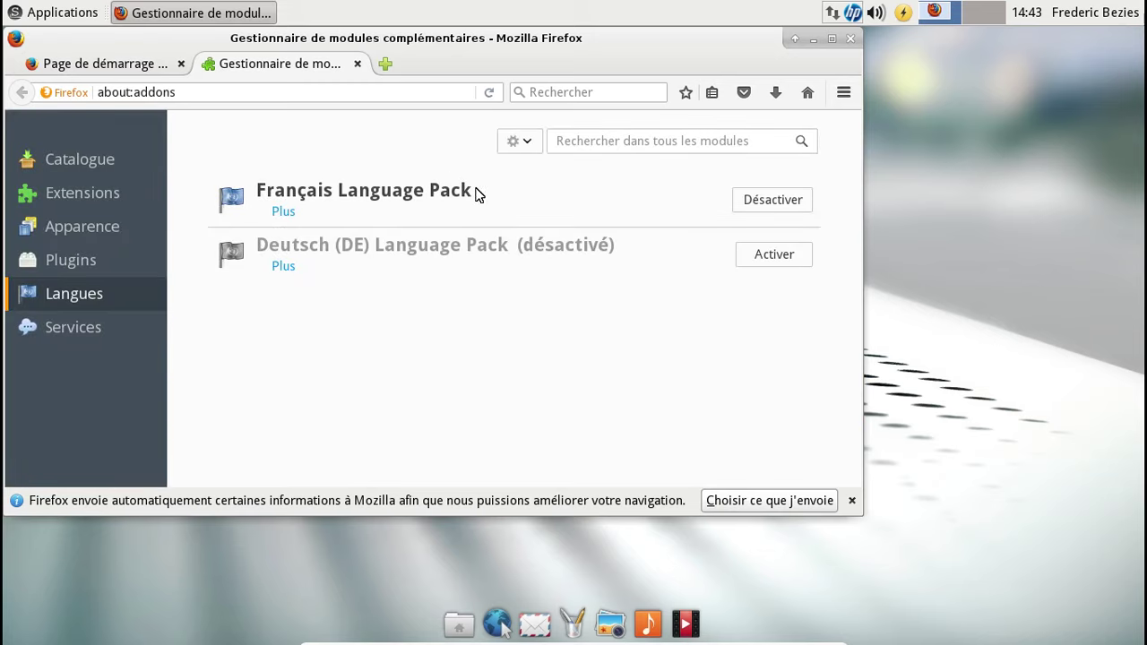
left_click(103, 199)
left_click(578, 148)
type("ublock")
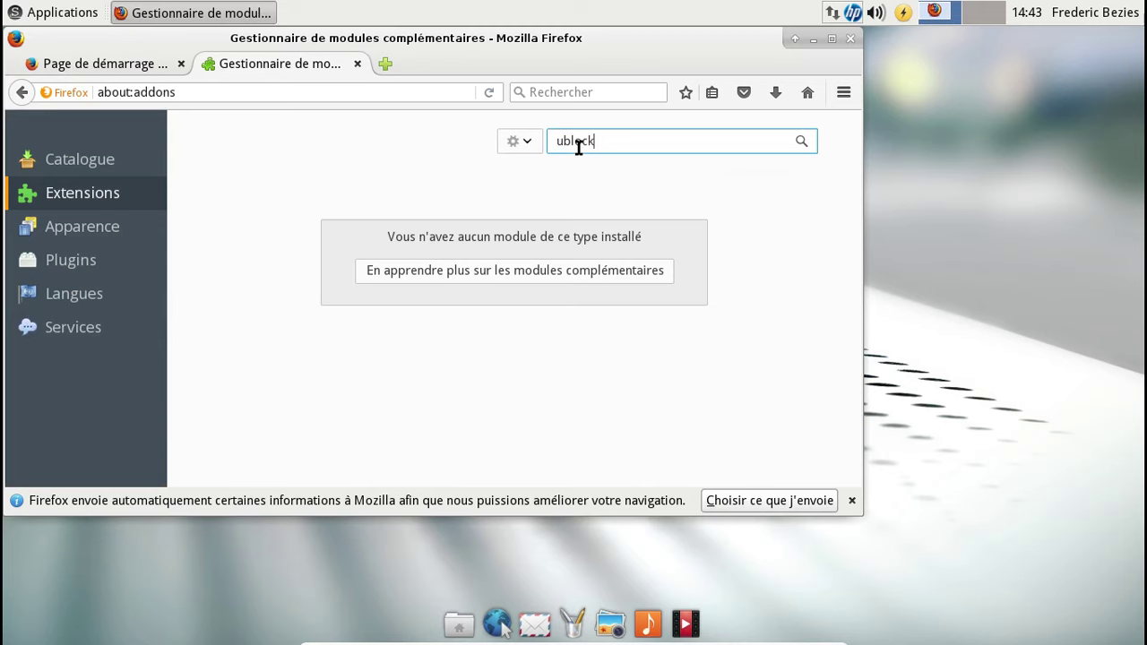
key("Return")
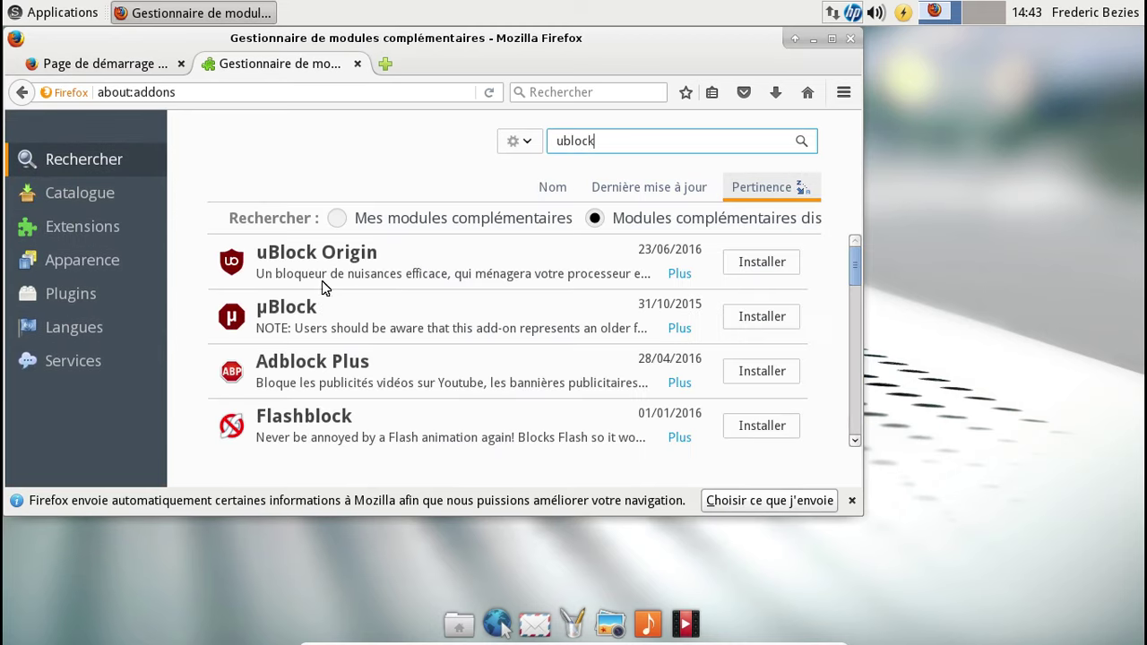
left_click(739, 267)
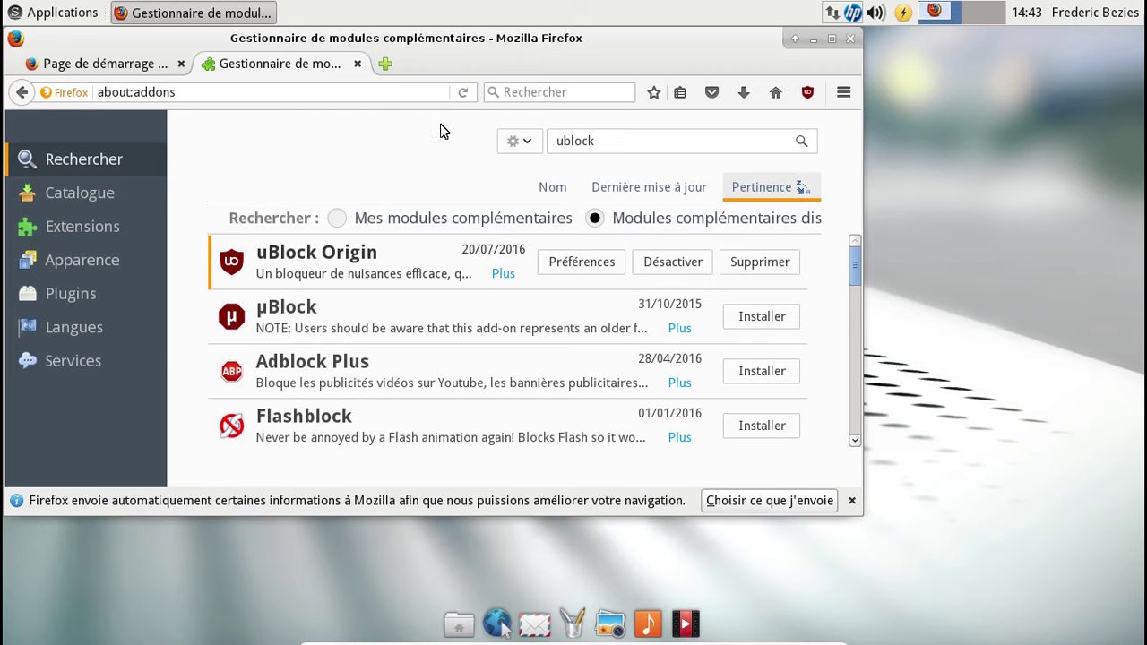
left_click(355, 65)
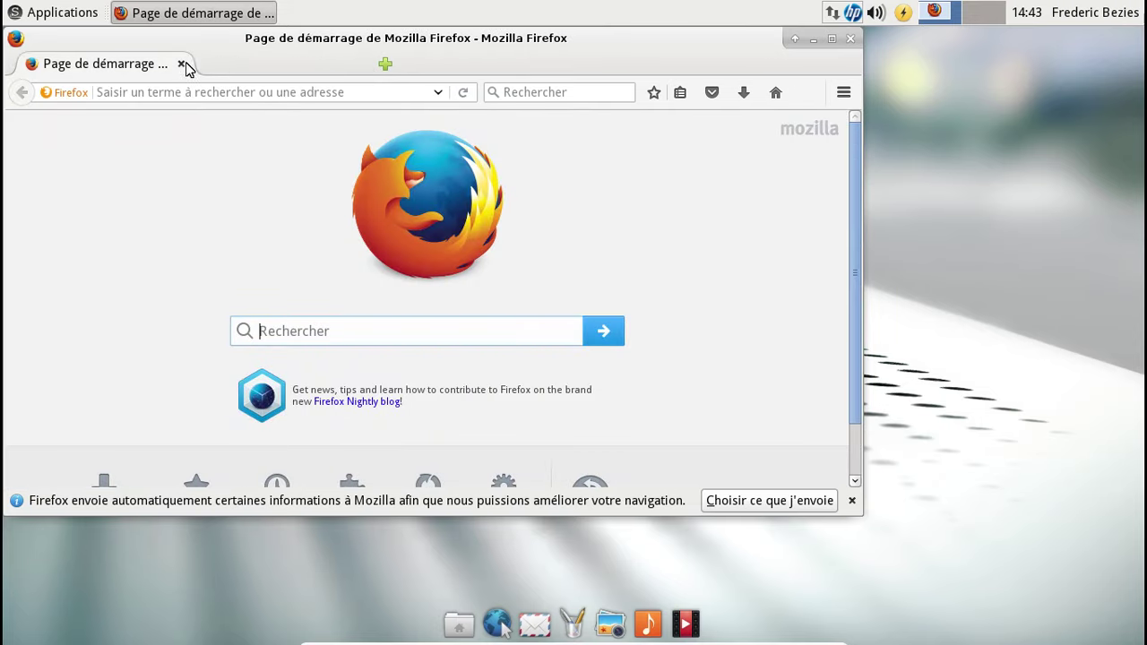
- Visit microlinux.fr, skim its home page and look through the site's Linux page
left_click(206, 93)
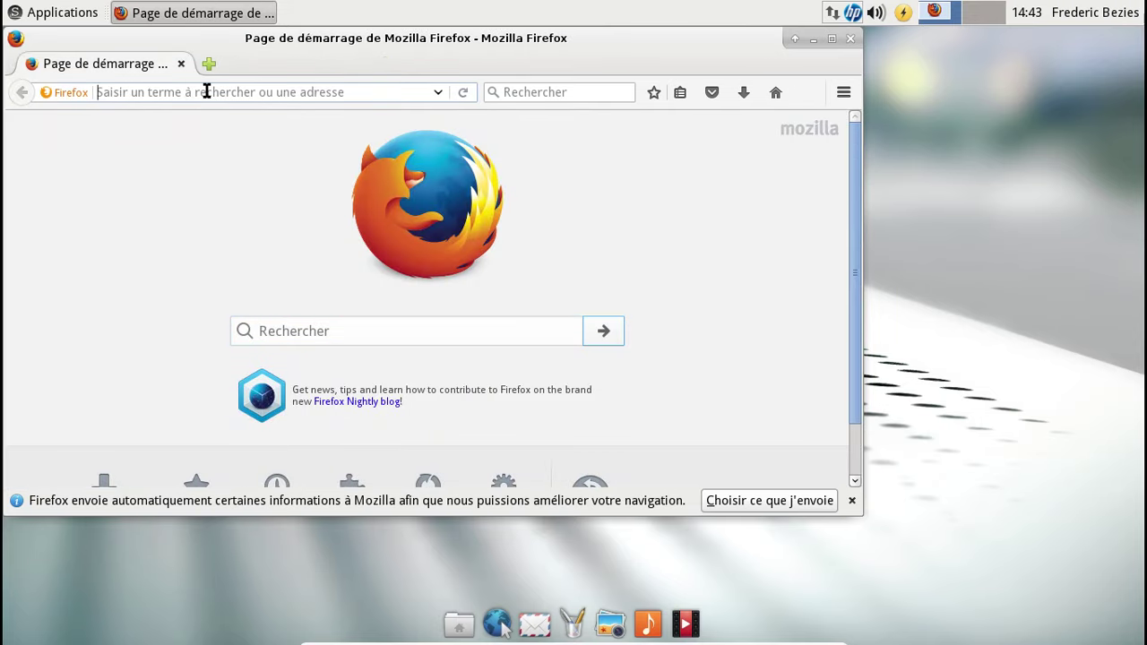
type("microli")
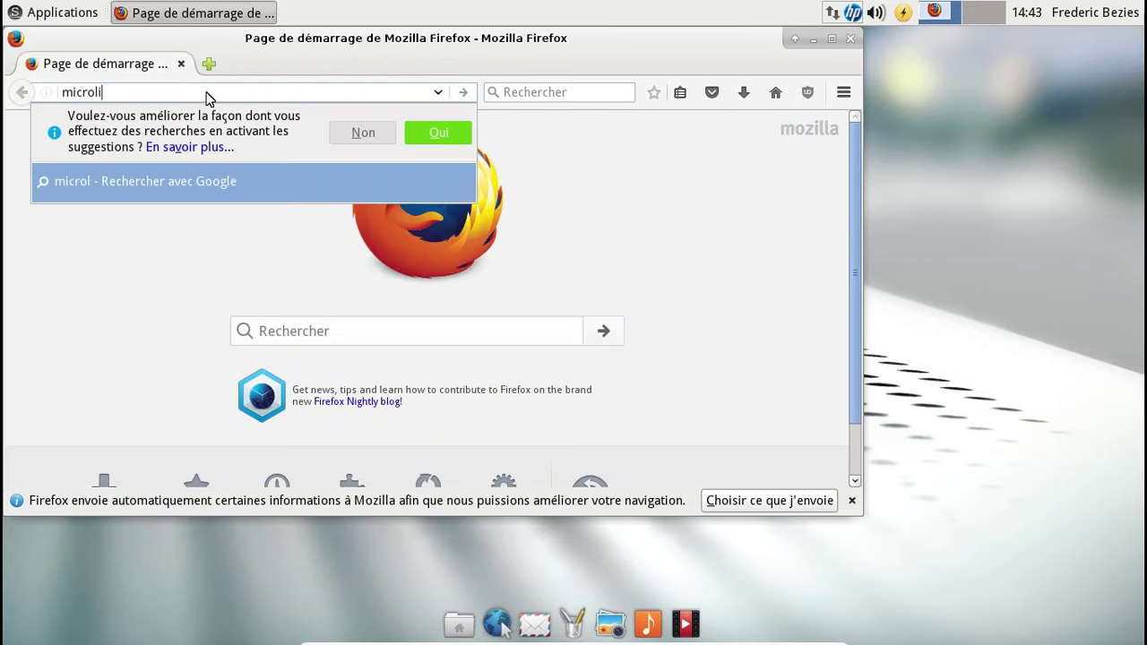
type("nux.fr")
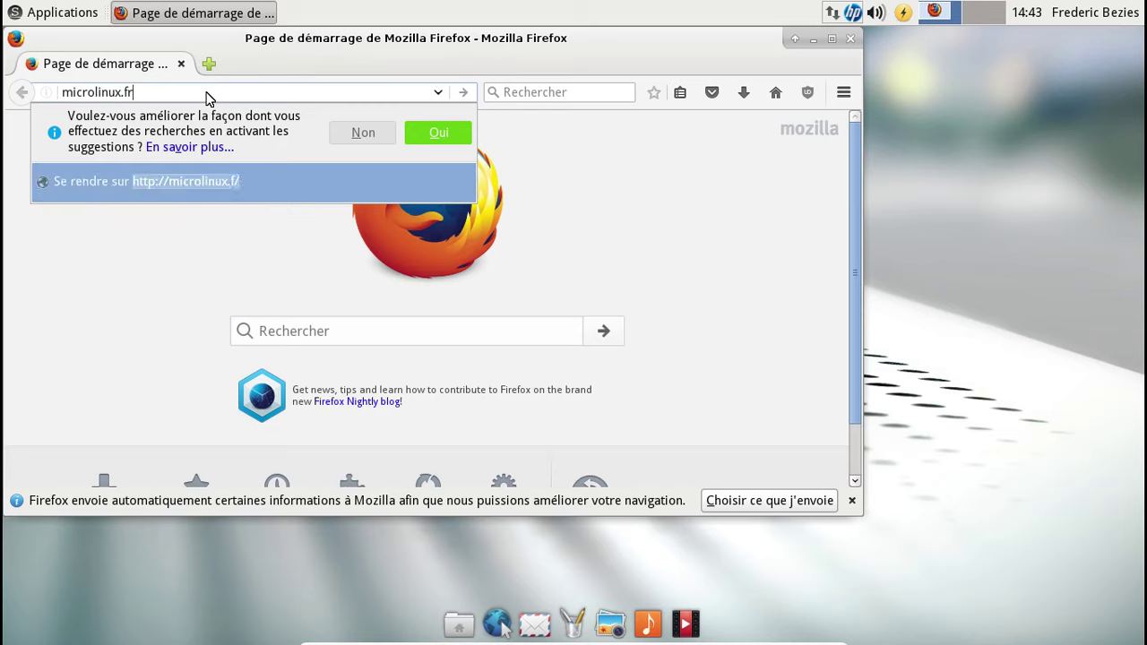
key("Return")
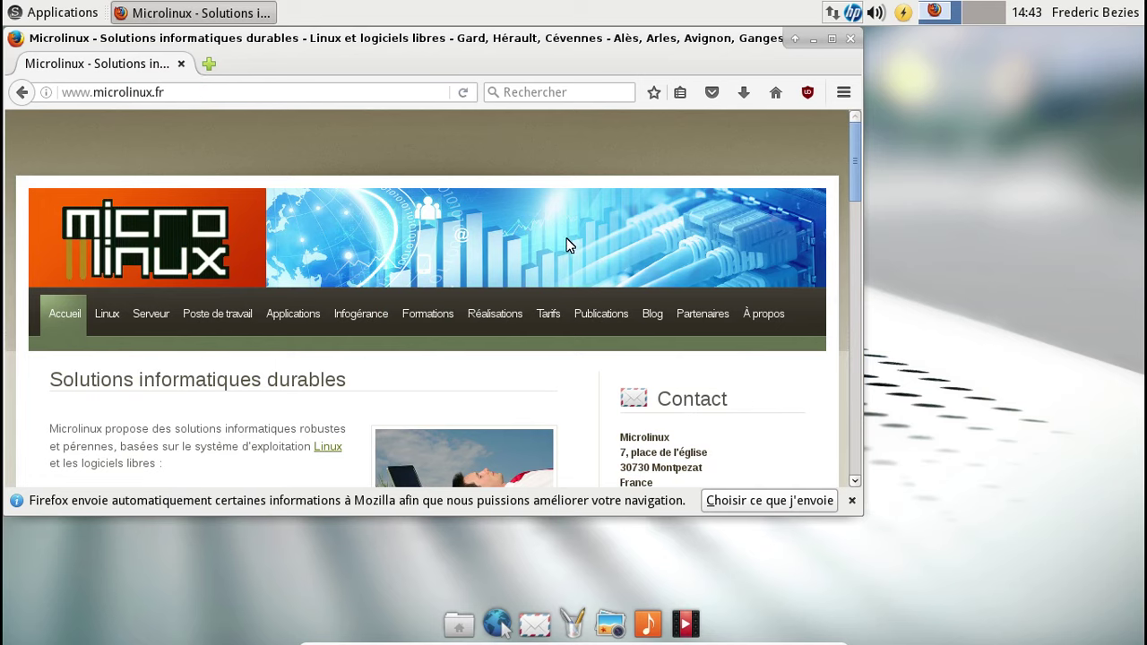
scroll(569, 245, "down", 5)
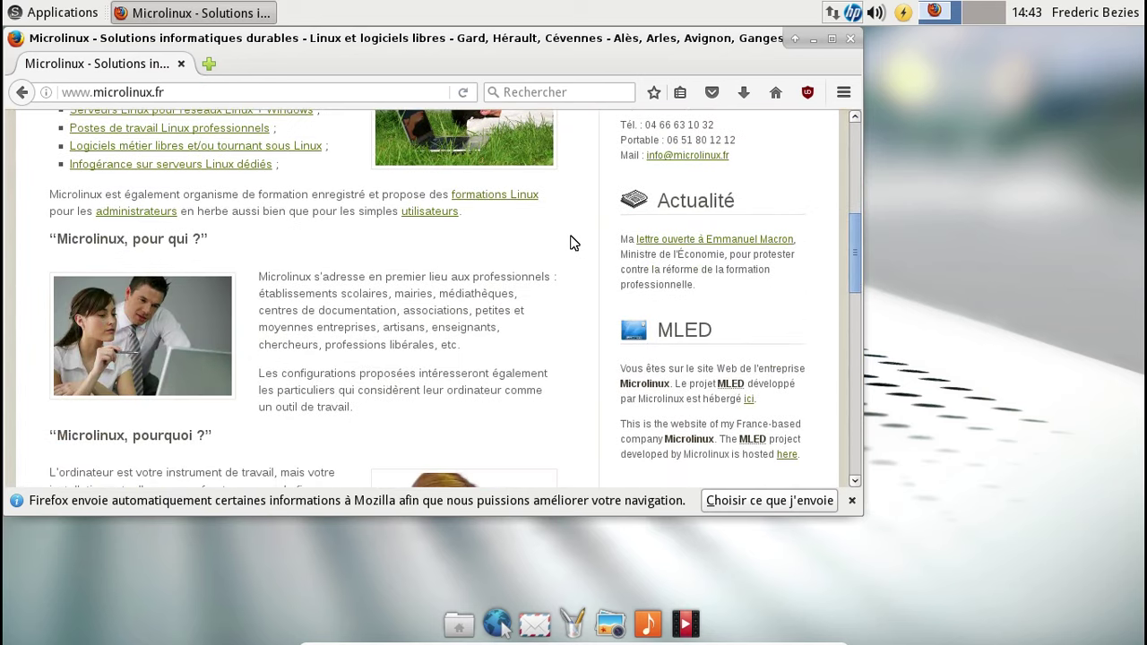
scroll(574, 243, "up", 5)
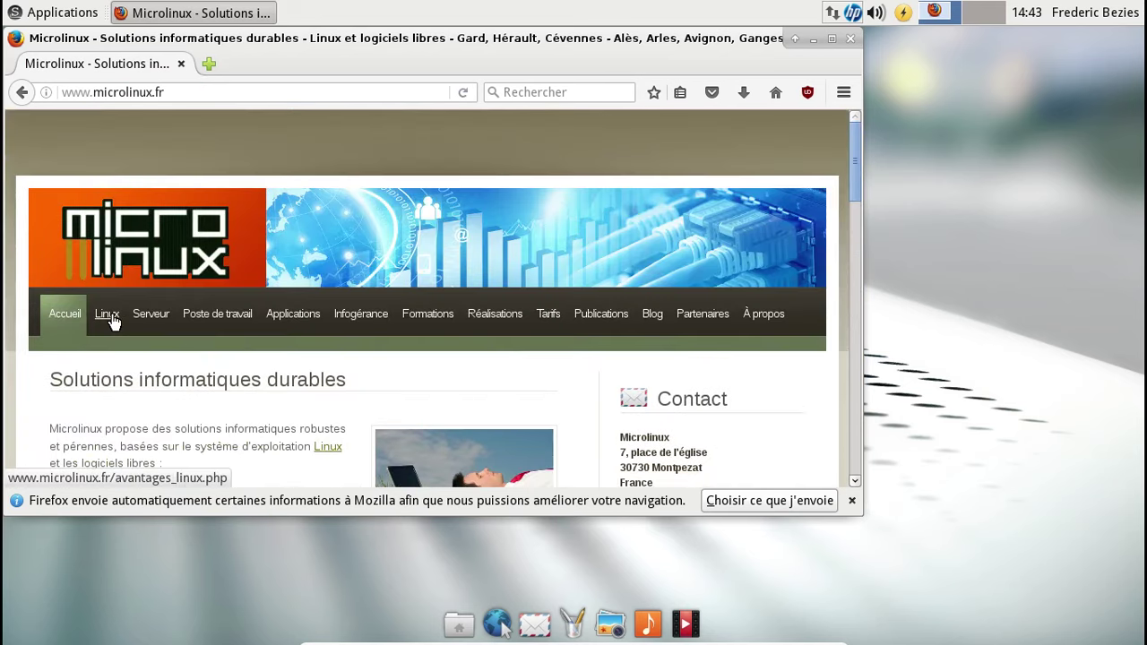
left_click(111, 318)
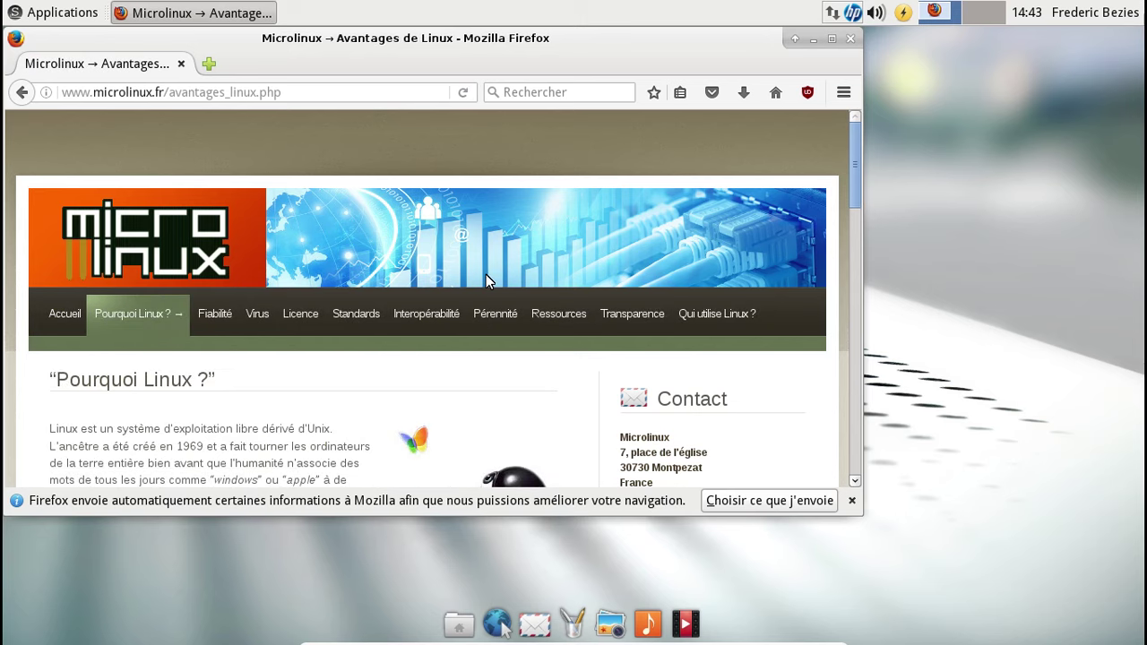
scroll(486, 277, "down", 3)
scroll(486, 278, "up", 3)
left_click_drag(153, 93, 356, 95)
type(".eu")
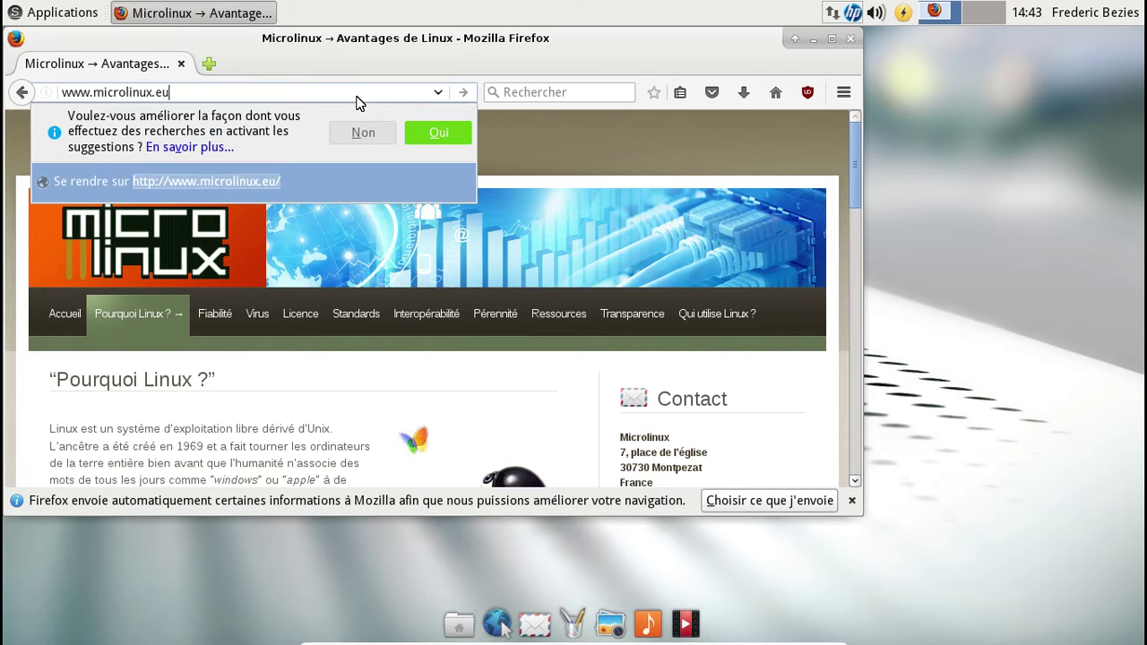
key("Return")
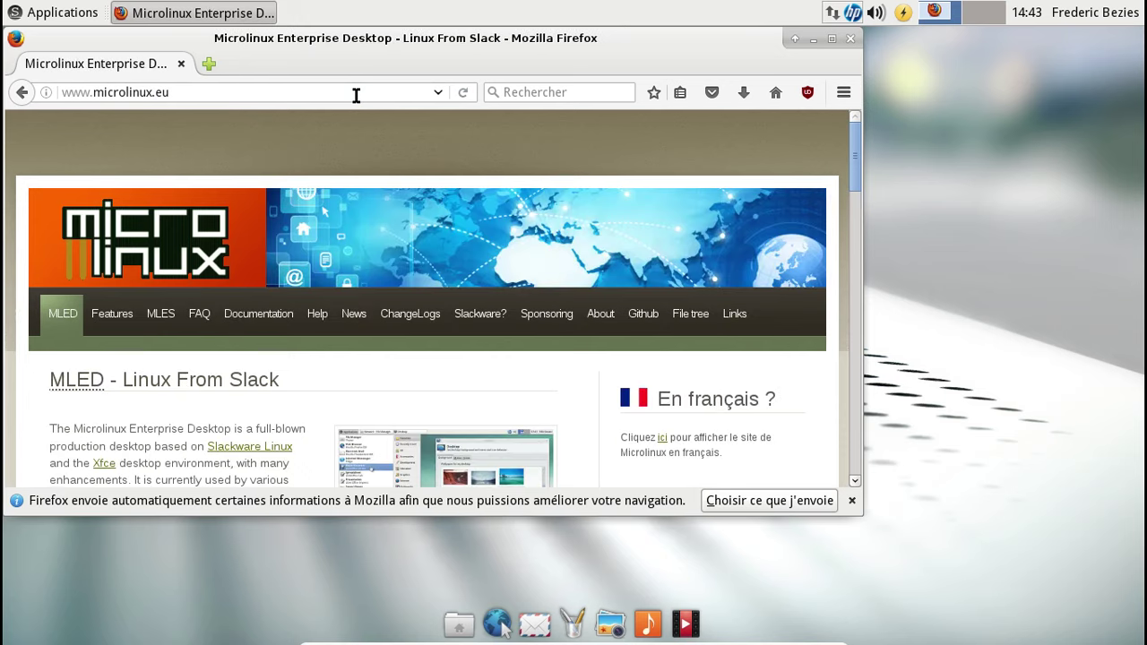
scroll(440, 215, "down", 3)
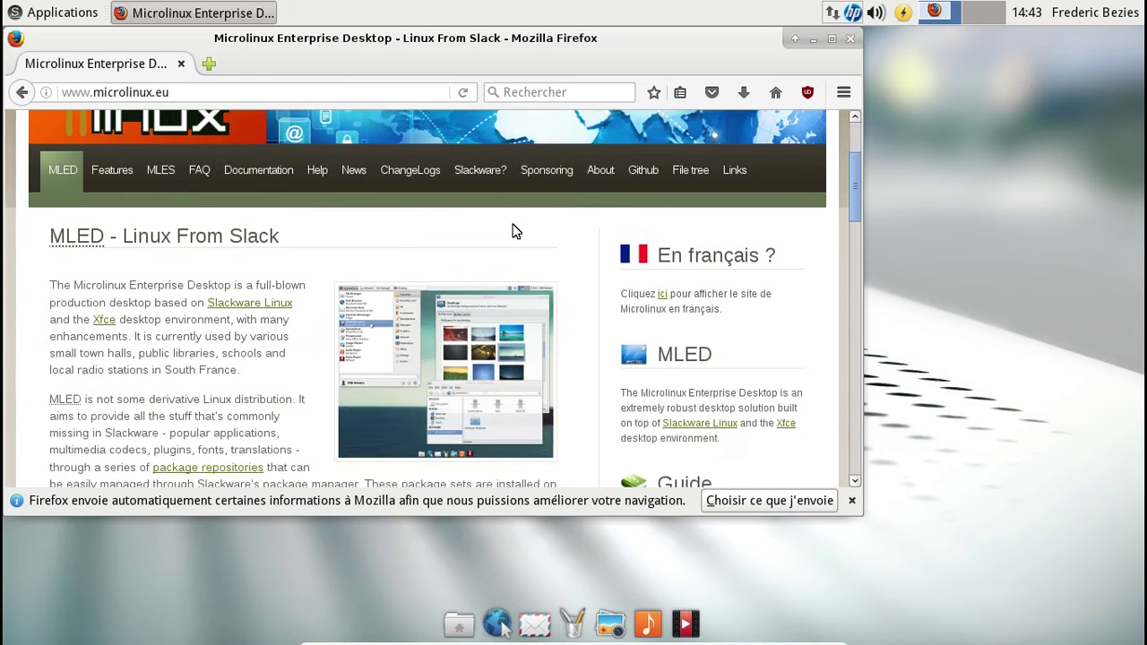
left_click(663, 293)
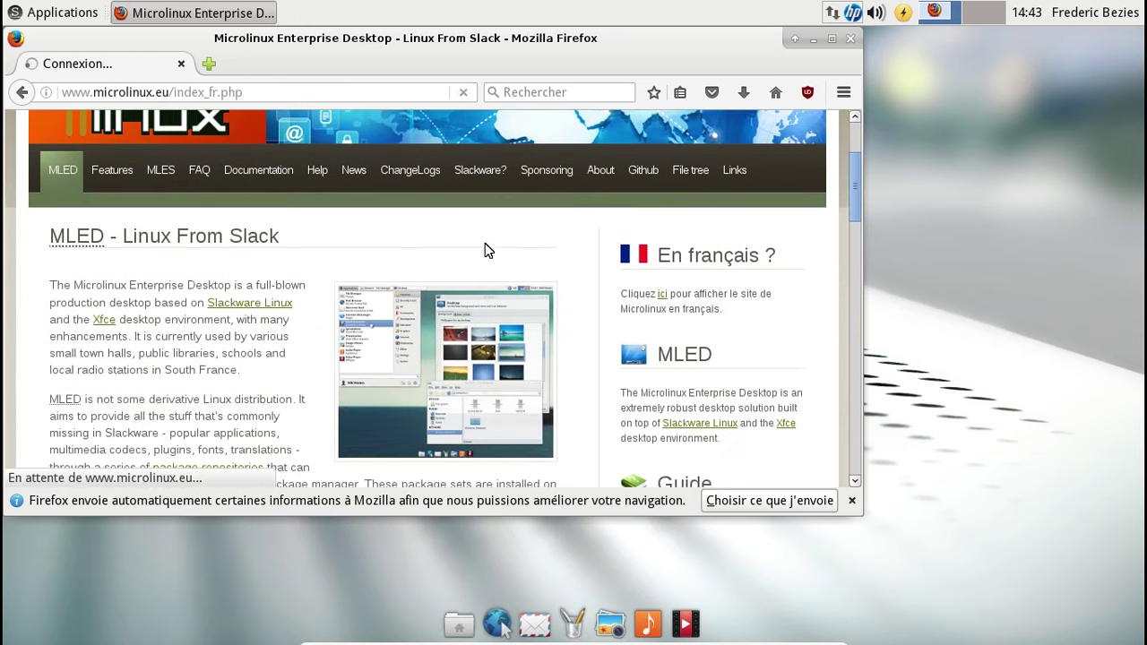
scroll(452, 128, "down", 2)
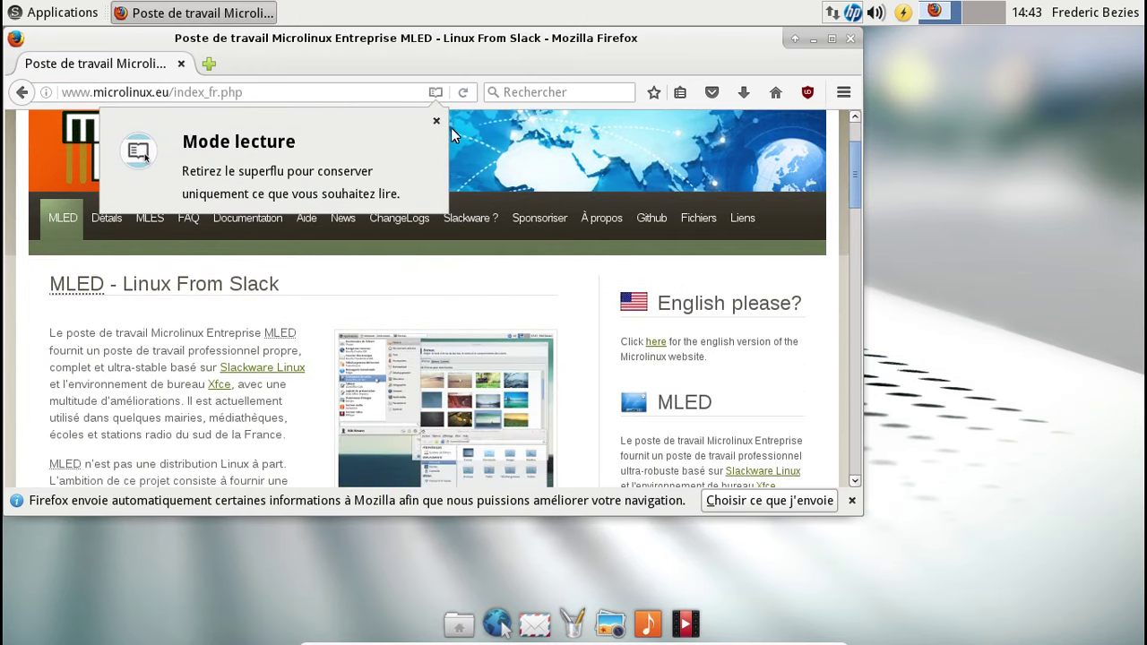
left_click(436, 123)
- Read the MLED 14.2 64-bit text changelog from the site's ChangeLogs page and close Firefox
left_click(406, 219)
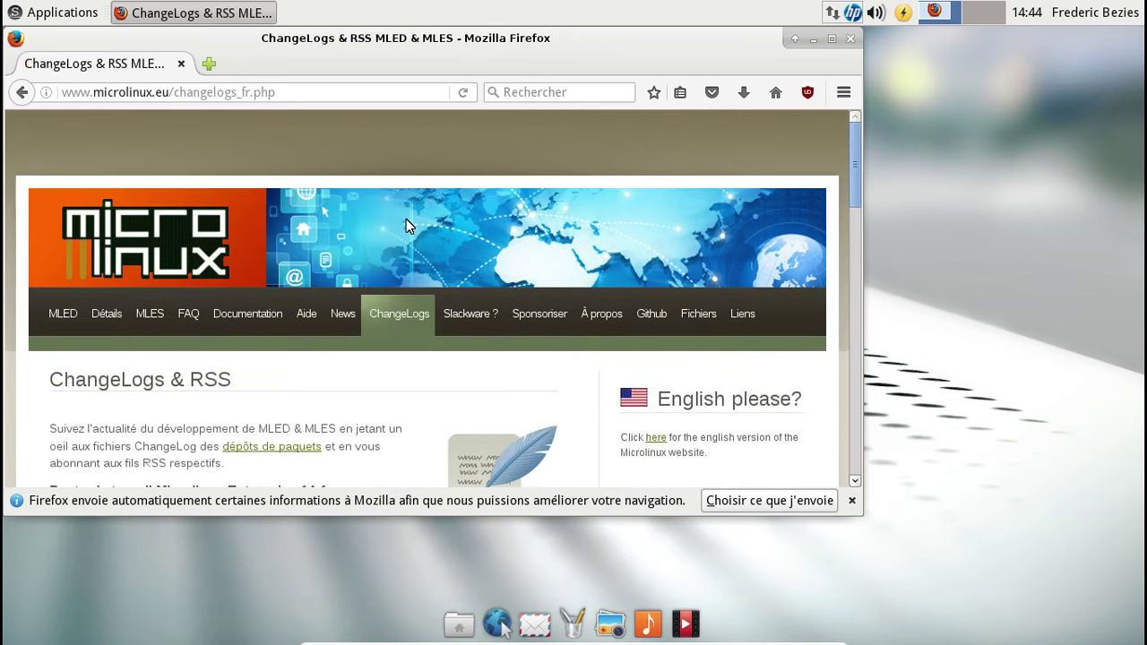
scroll(406, 219, "down", 12)
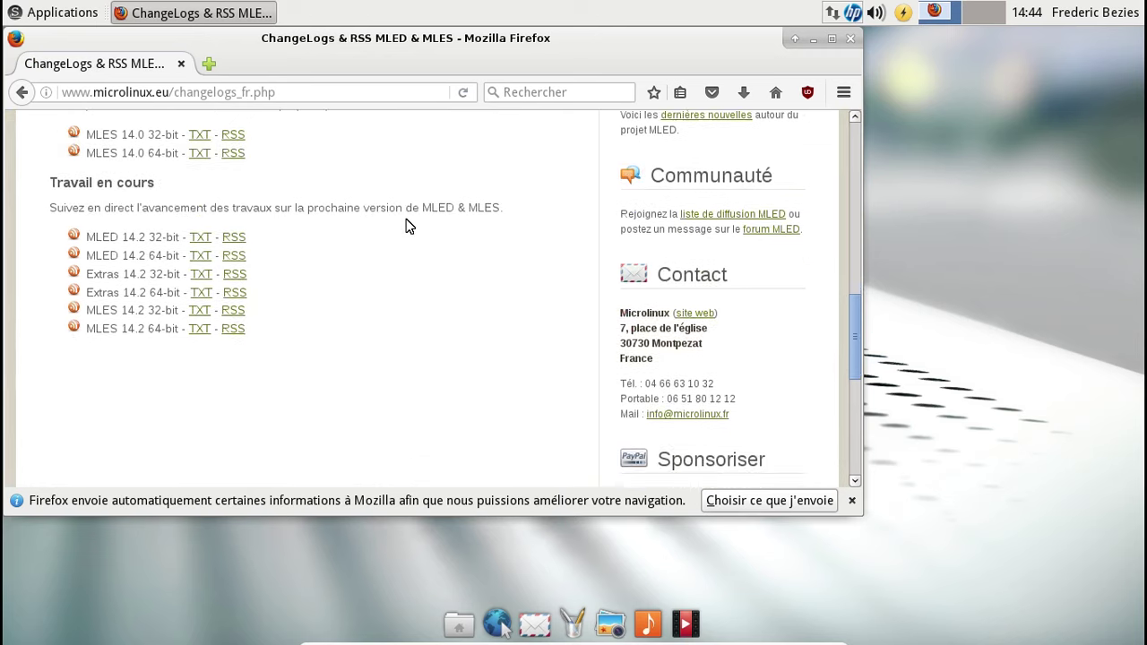
left_click(200, 255)
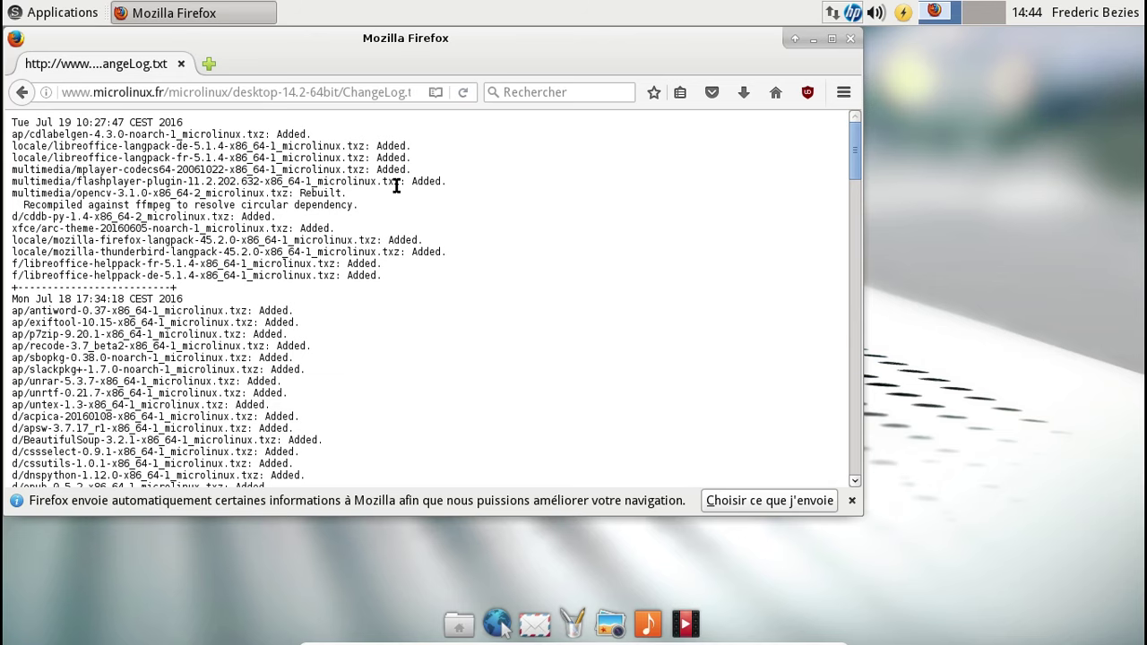
scroll(396, 185, "down", 3)
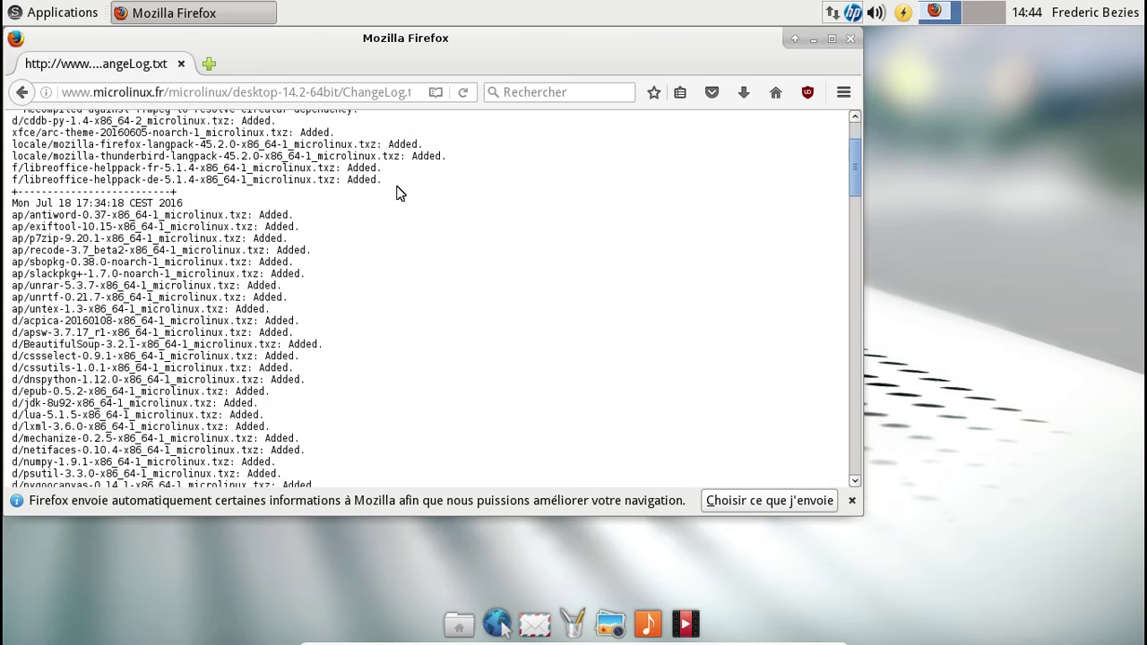
scroll(400, 193, "down", 7)
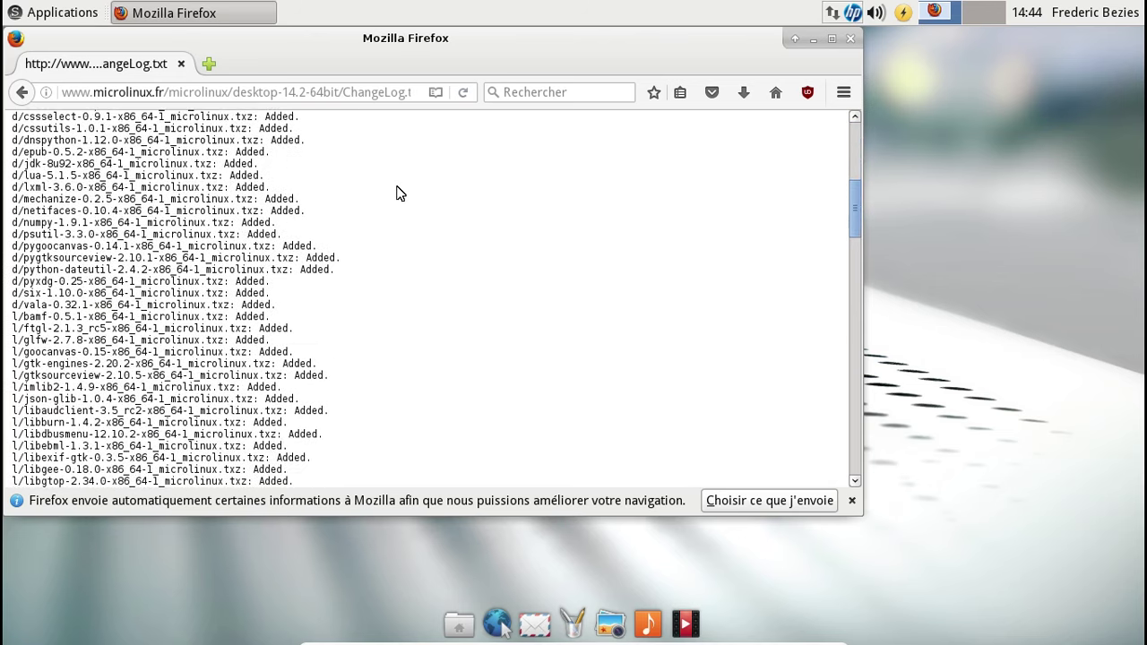
scroll(400, 193, "up", 10)
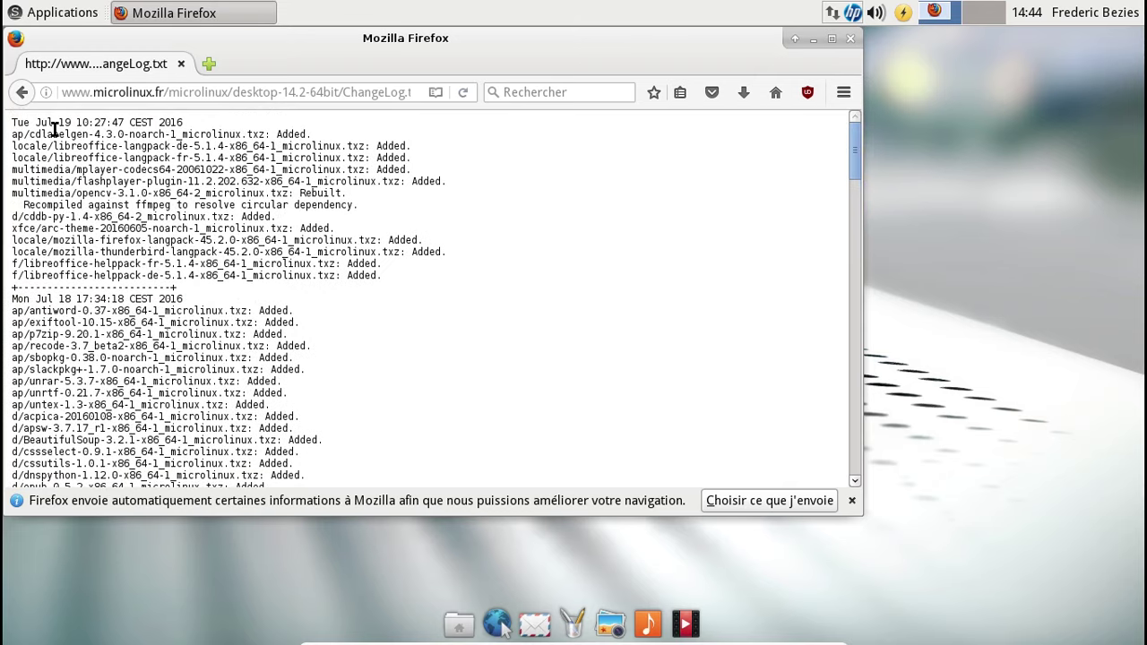
left_click(850, 39)
- Open the Xfce settings manager to show the desktop's configuration modules
left_click(23, 16)
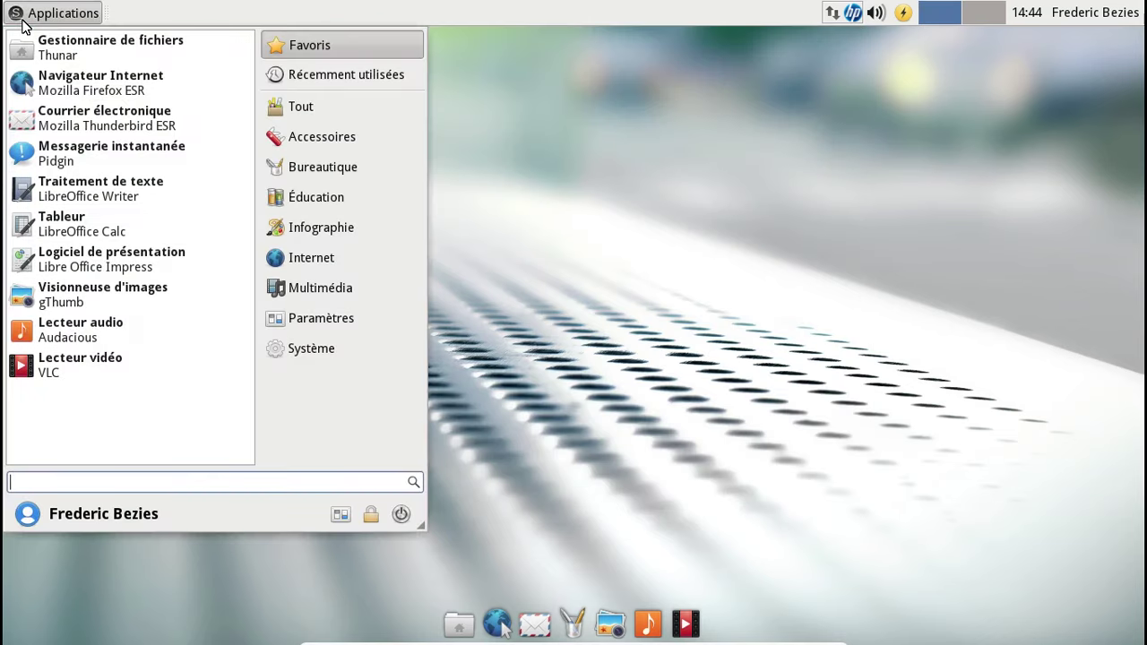
left_click(341, 515)
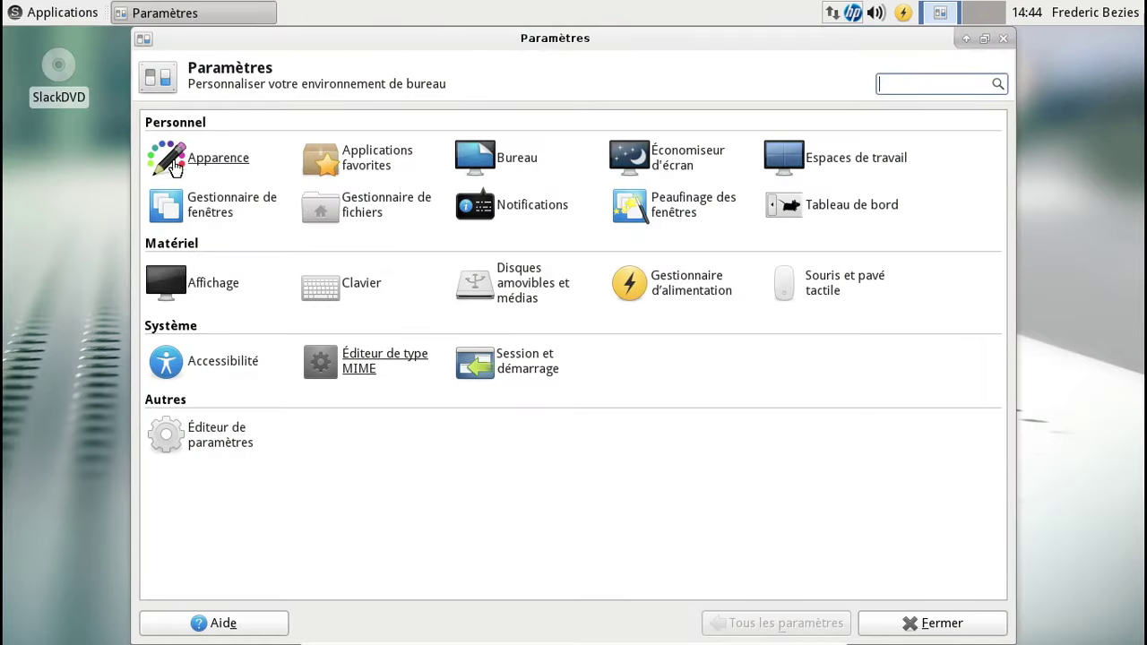
- Apply the Arc style in the desktop's appearance settings and close the settings window
left_click(174, 169)
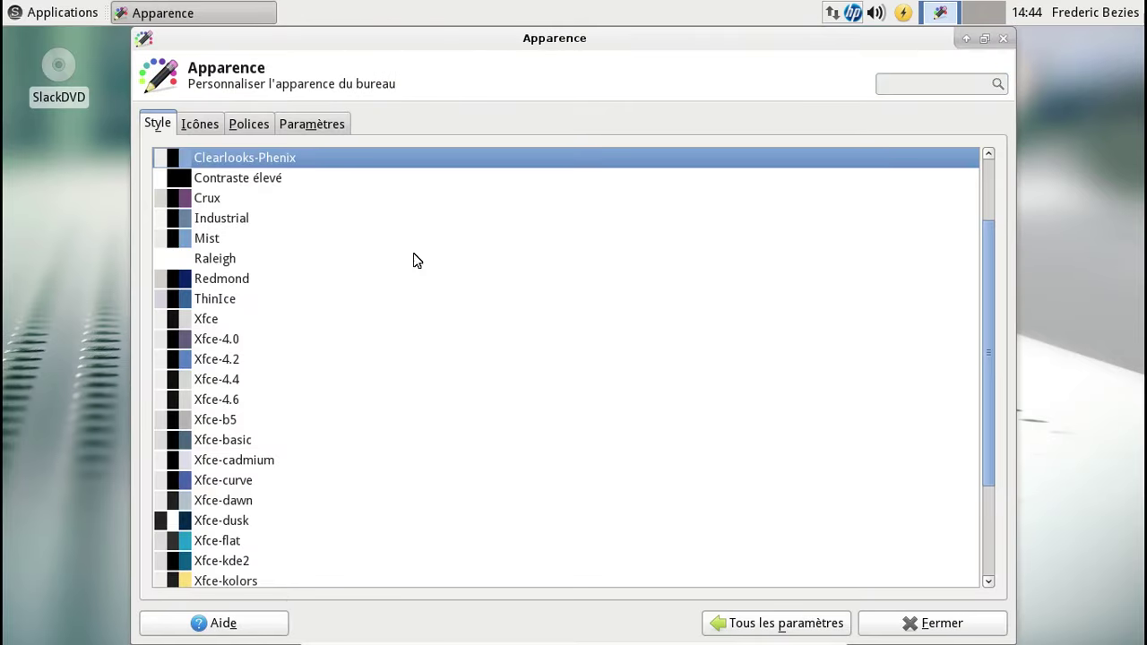
scroll(453, 283, "up", 2)
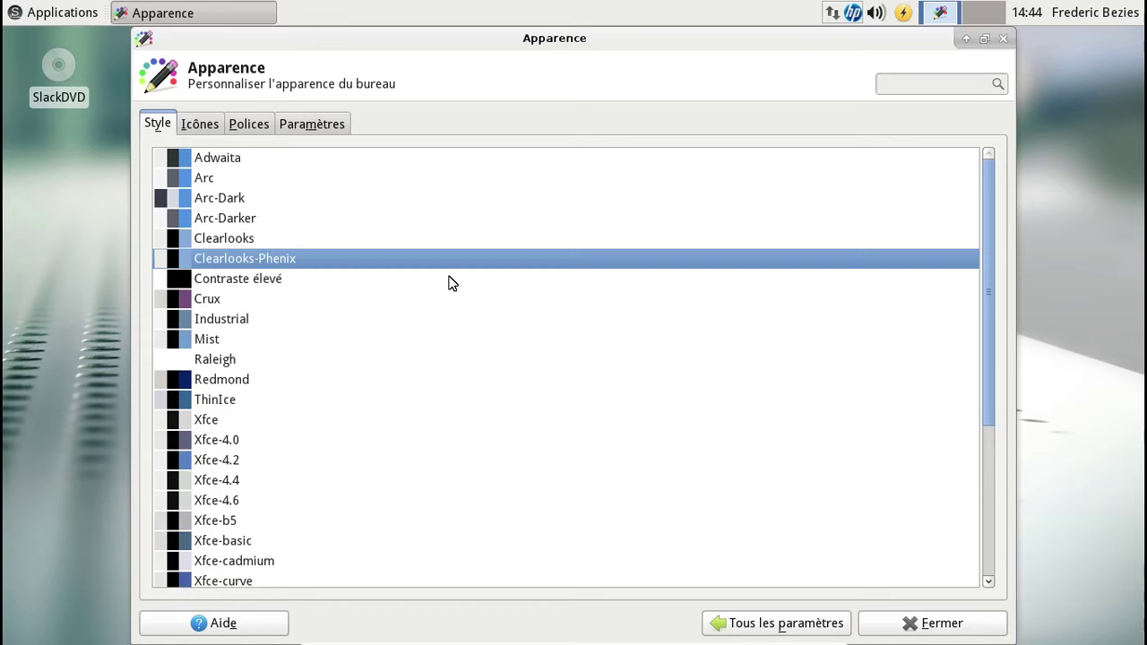
left_click(250, 182)
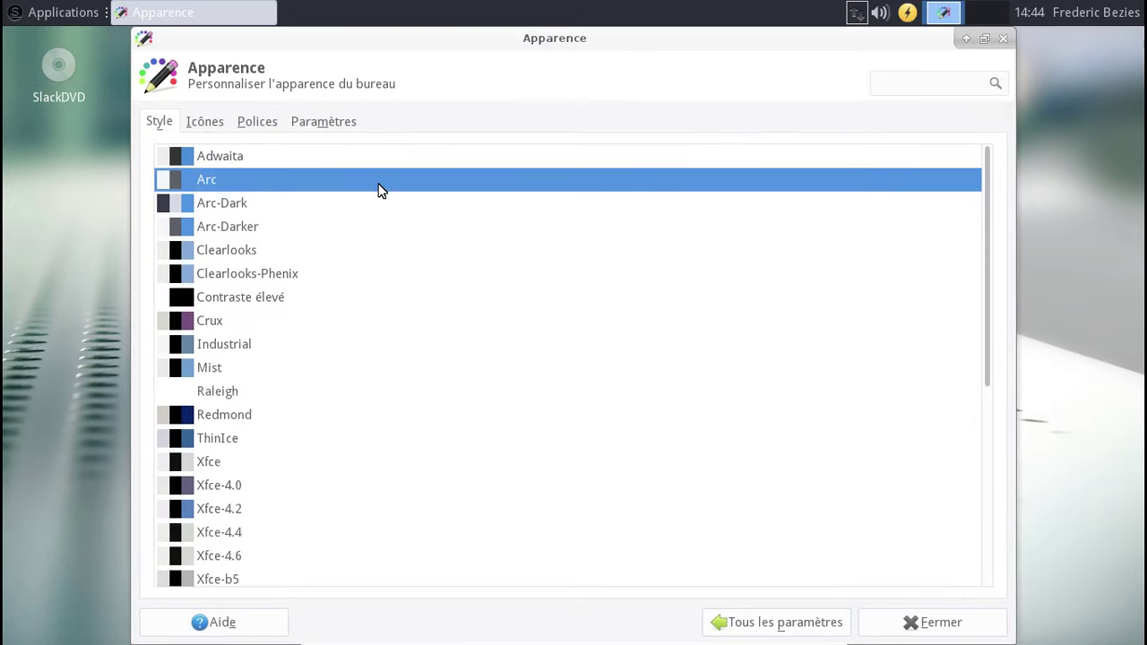
left_click(1003, 38)
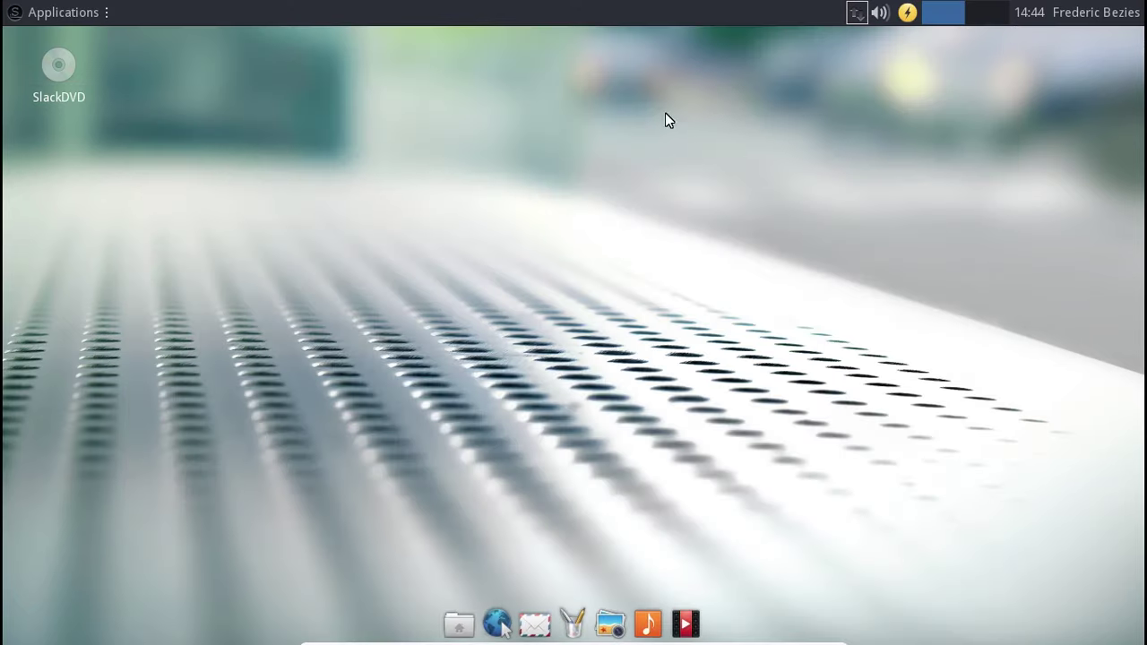
- Open the Thunar file manager, move its window towards the middle of the desktop to view the new style, and close it
left_click(76, 12)
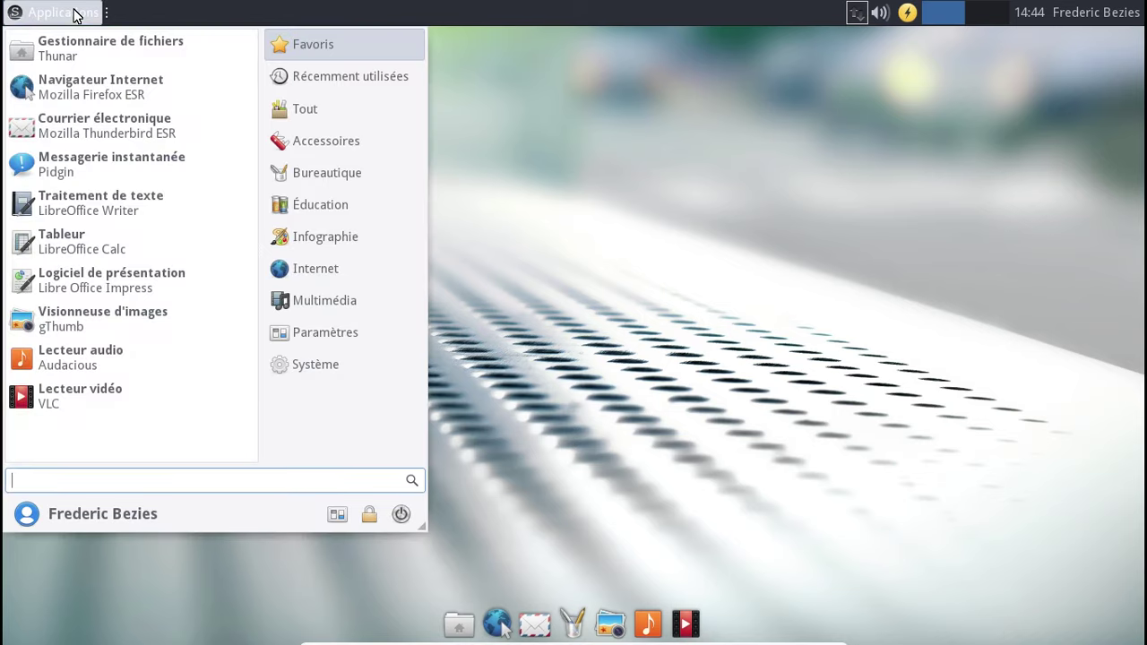
left_click(85, 56)
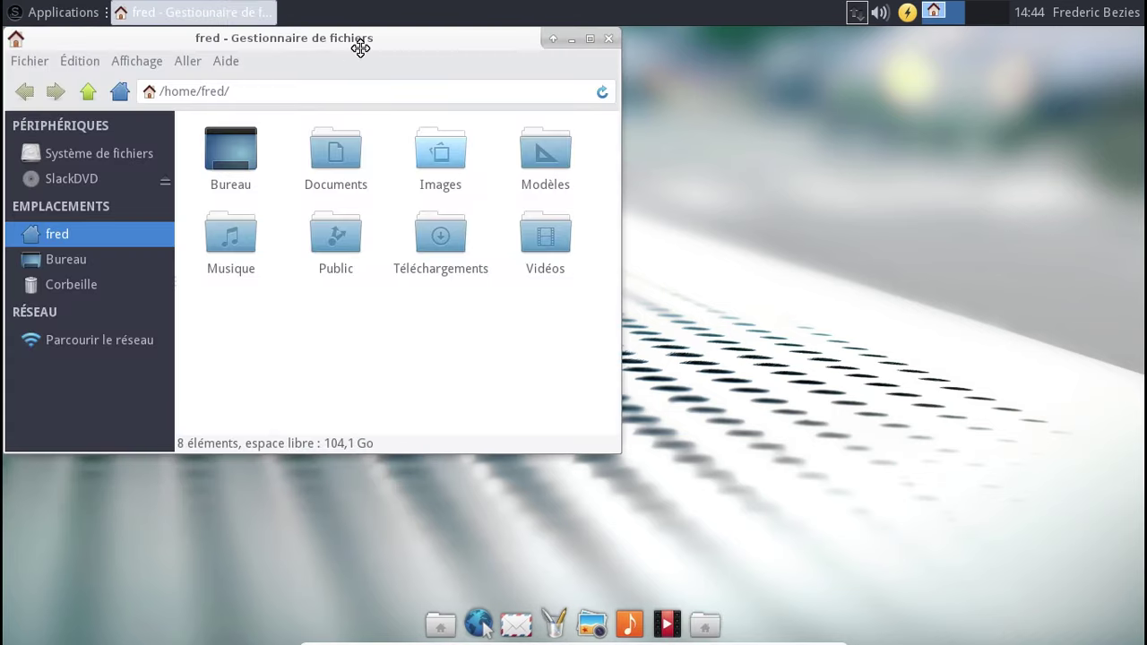
left_click_drag(354, 45, 624, 87)
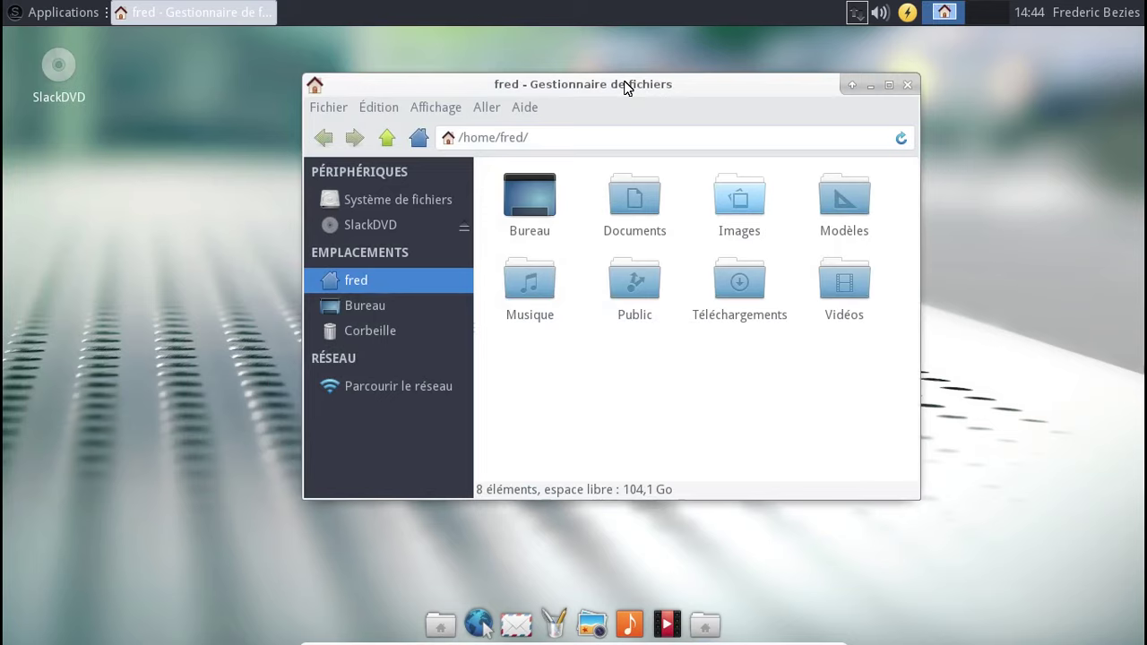
left_click(908, 86)
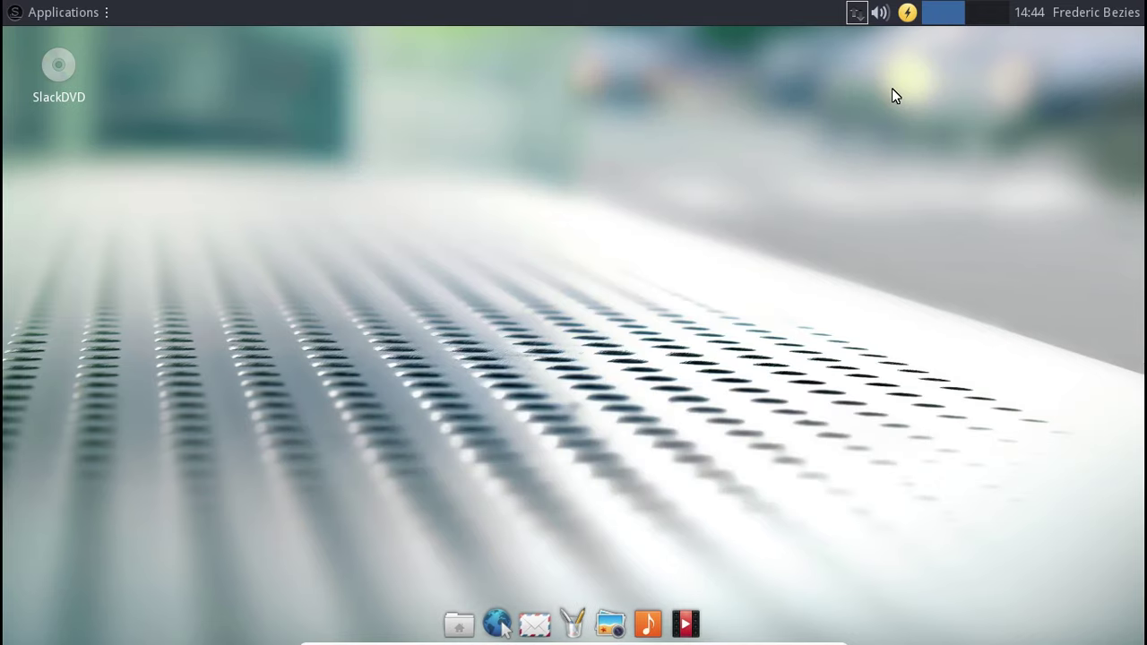
- Launch LibreOffice, create a Writer document to check the suite's version in the About dialog, and close it
left_click(573, 622)
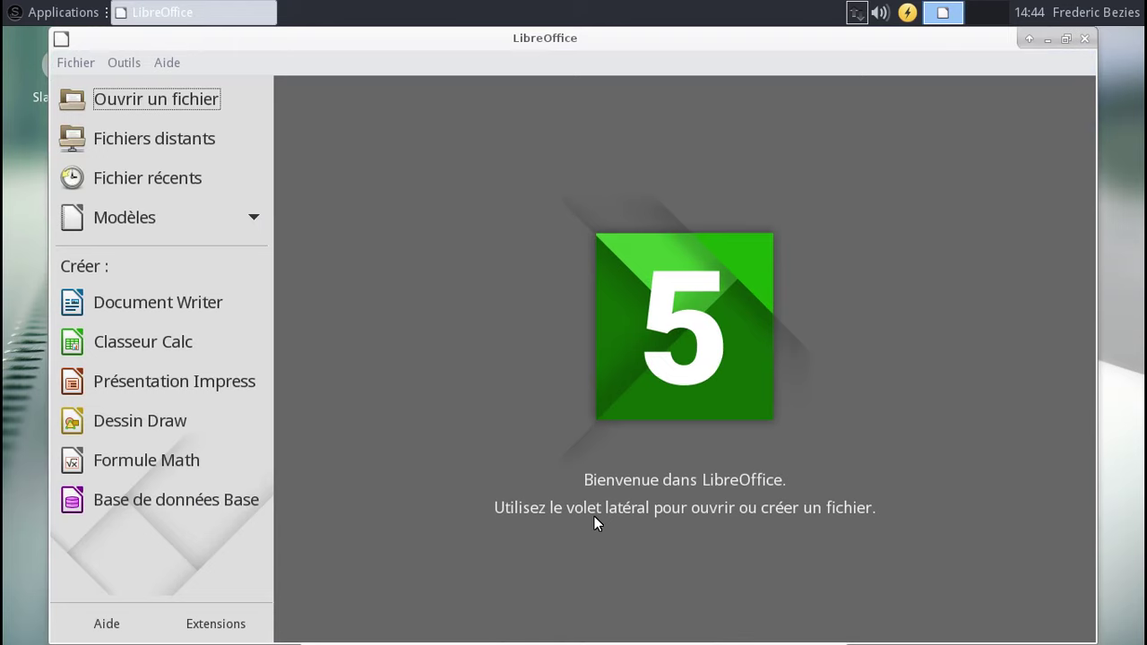
left_click(144, 305)
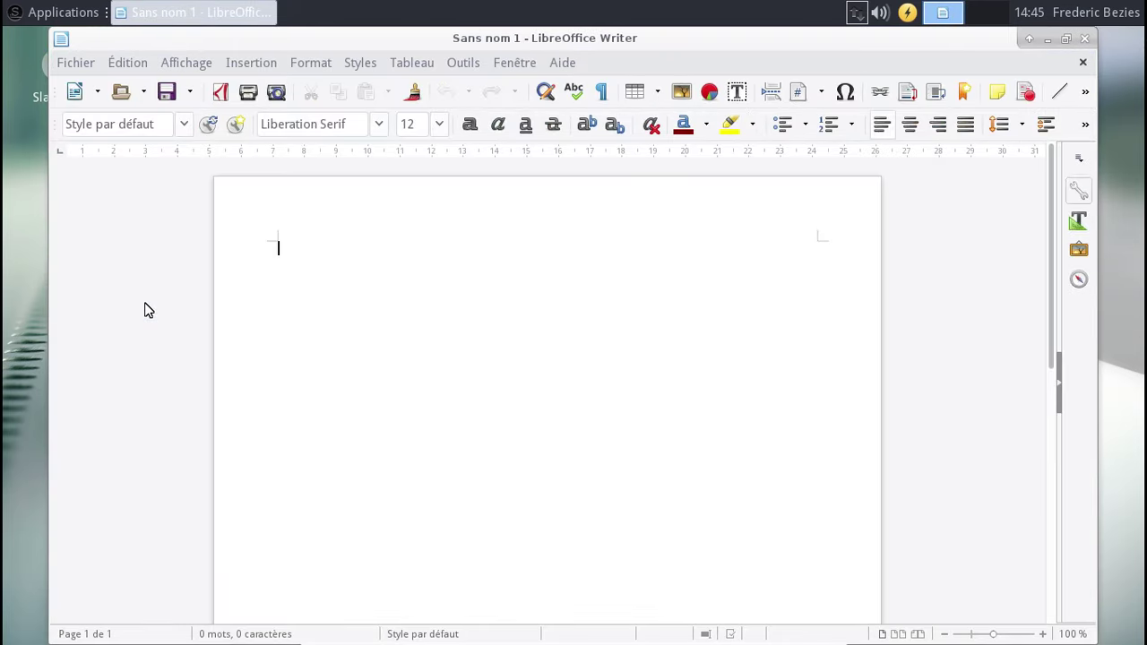
left_click(562, 63)
left_click(586, 179)
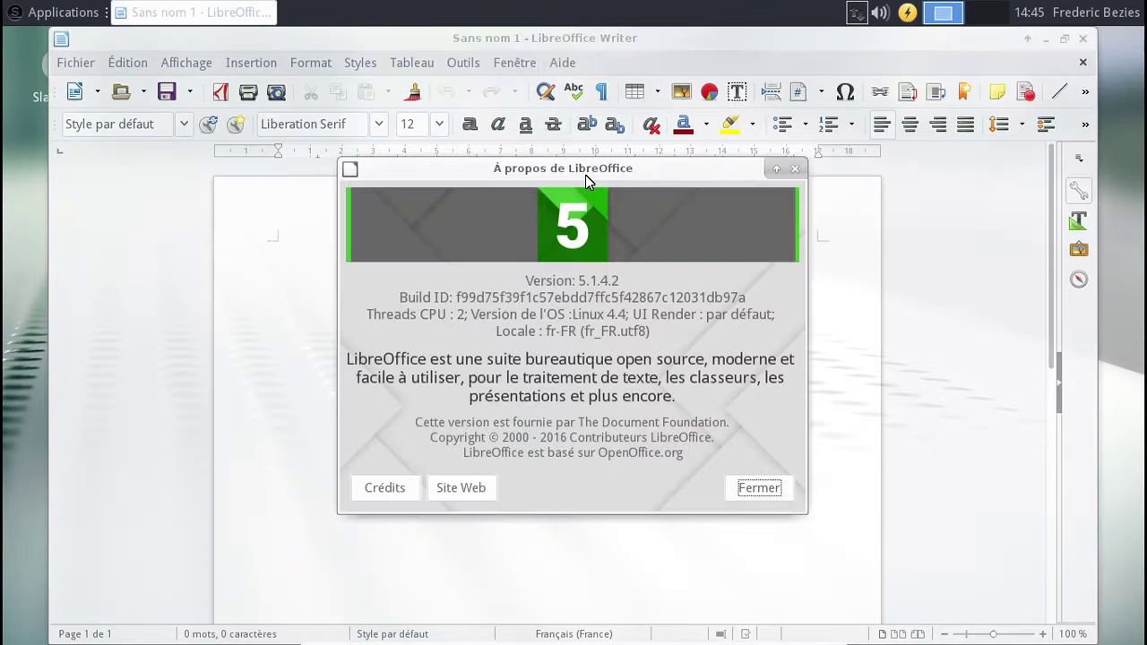
left_click(795, 169)
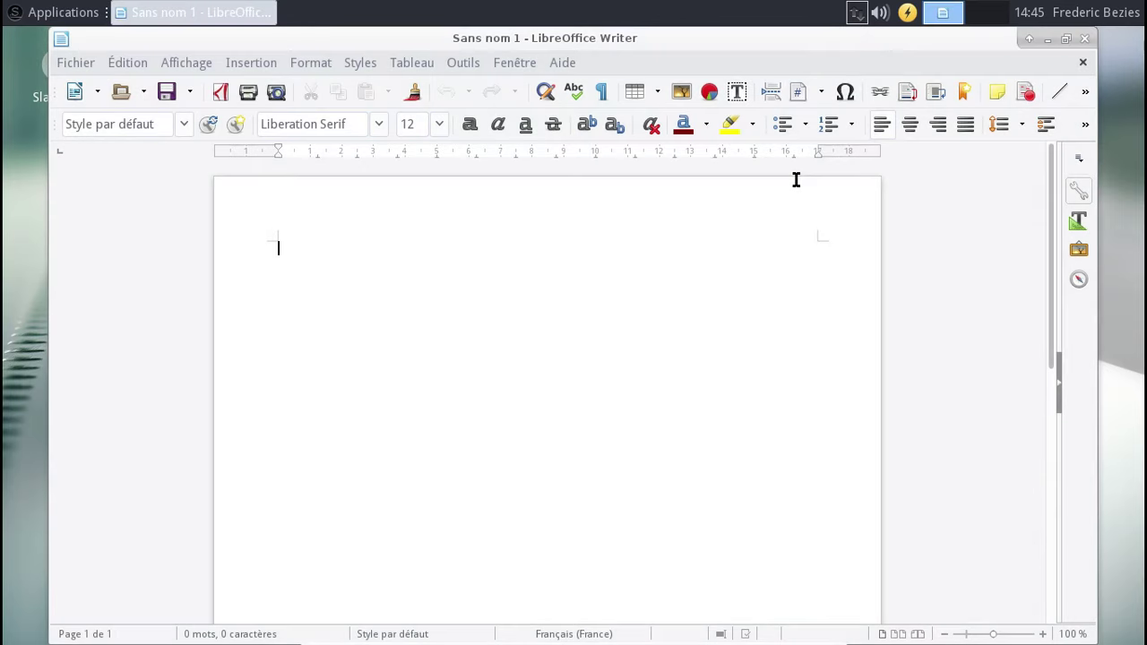
left_click(1086, 40)
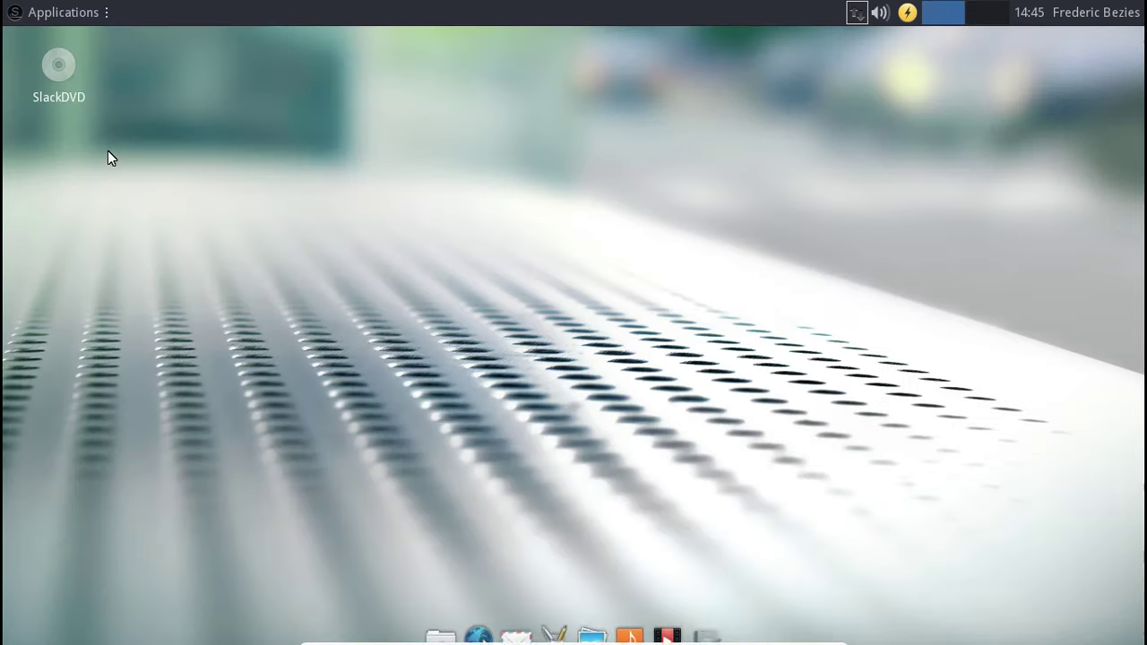
- Launch Mozilla Thunderbird from the favourite applications and dismiss its new email address welcome dialog
left_click(45, 11)
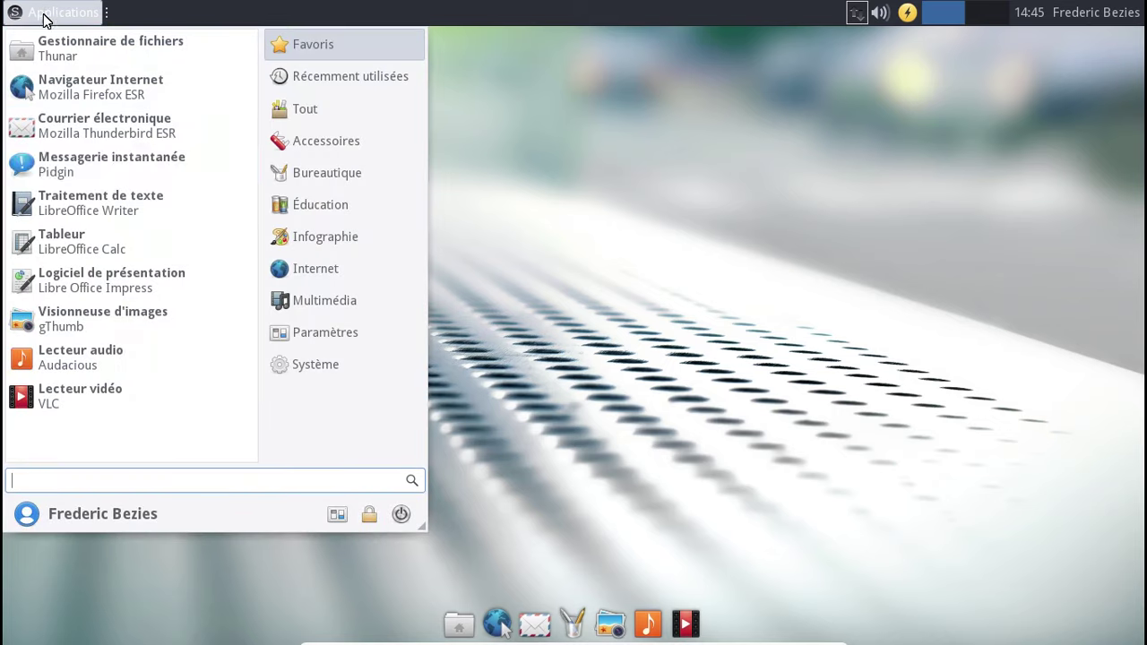
left_click(90, 139)
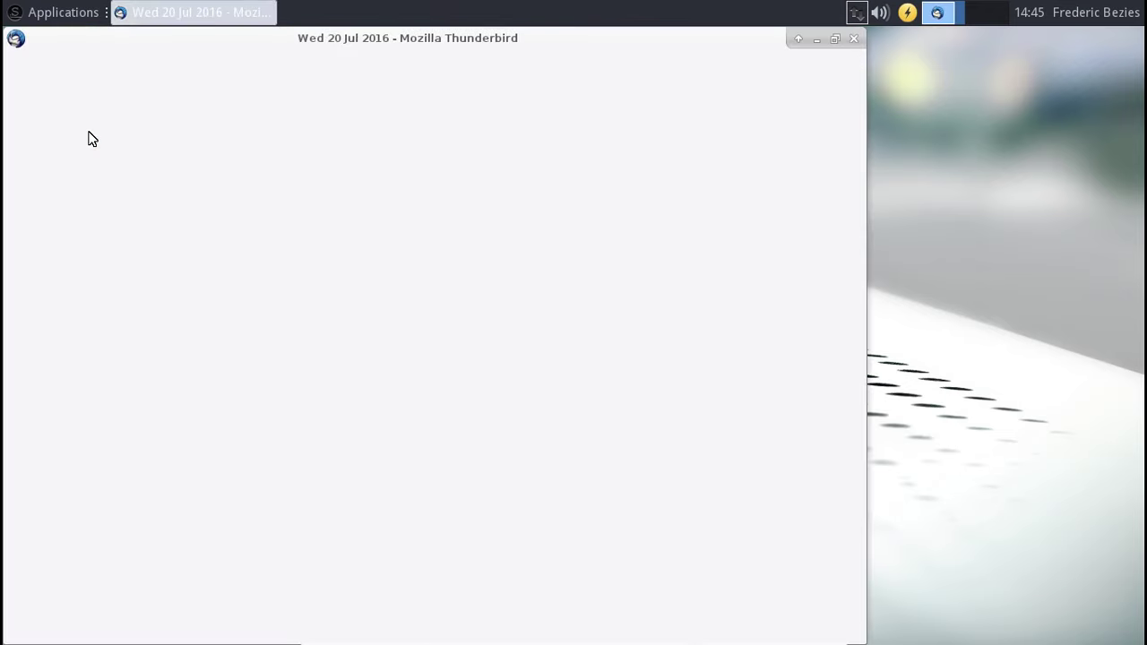
left_click_drag(347, 45, 456, 38)
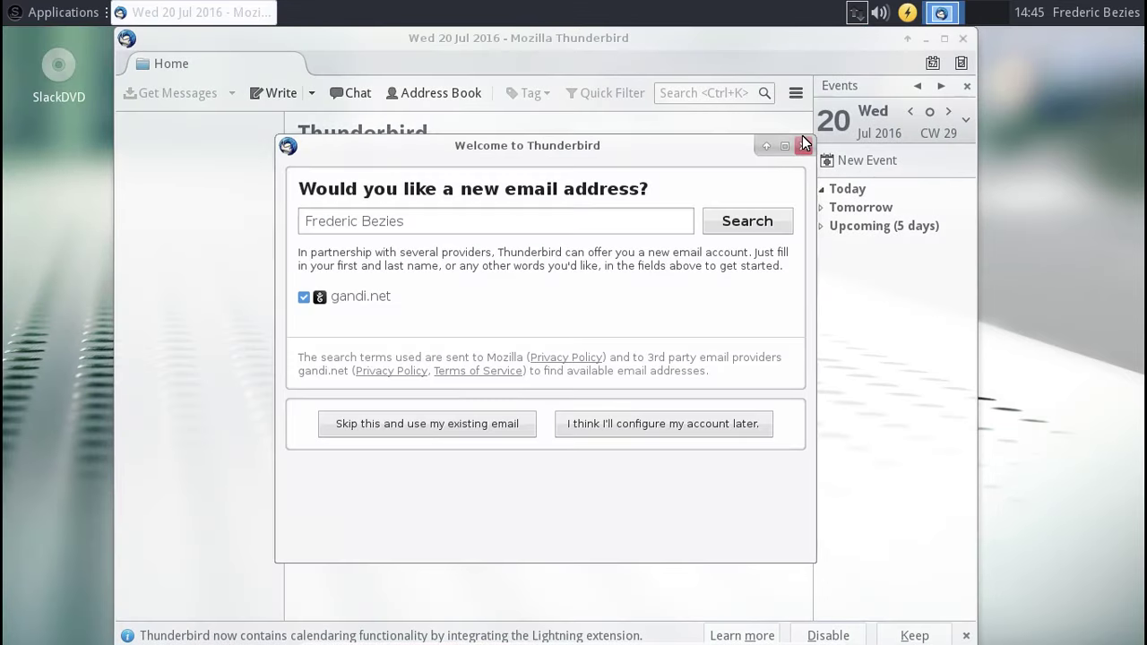
left_click(803, 145)
- Enable the Français Language Pack in Thunderbird's add-ons manager and close Thunderbird
left_click(796, 93)
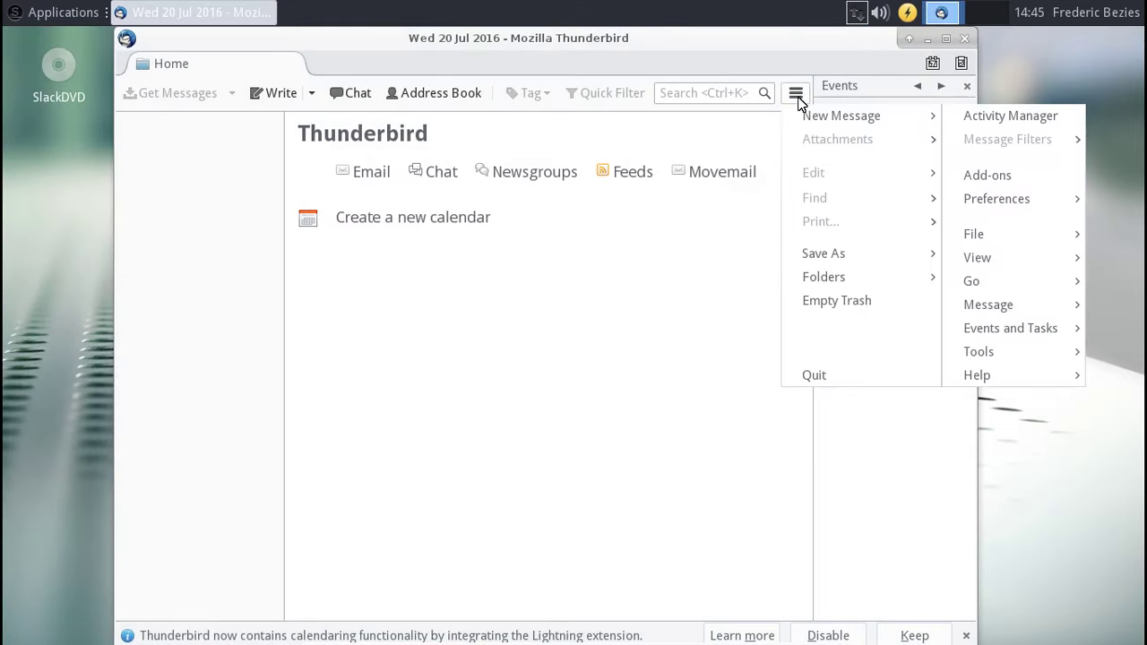
left_click(981, 175)
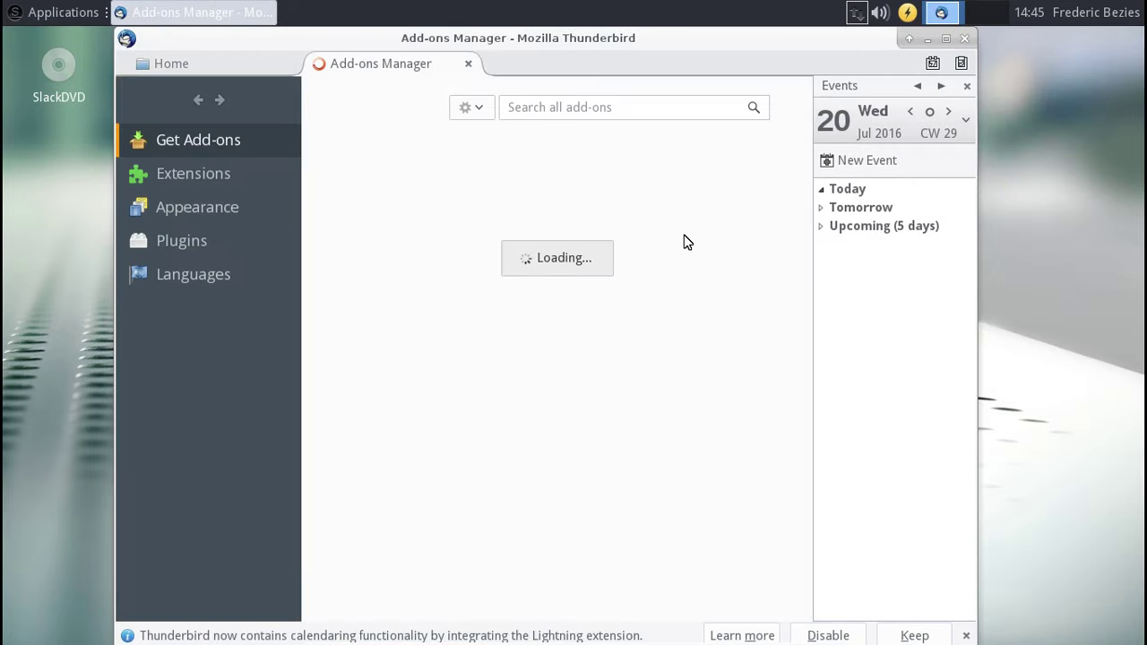
left_click(551, 107)
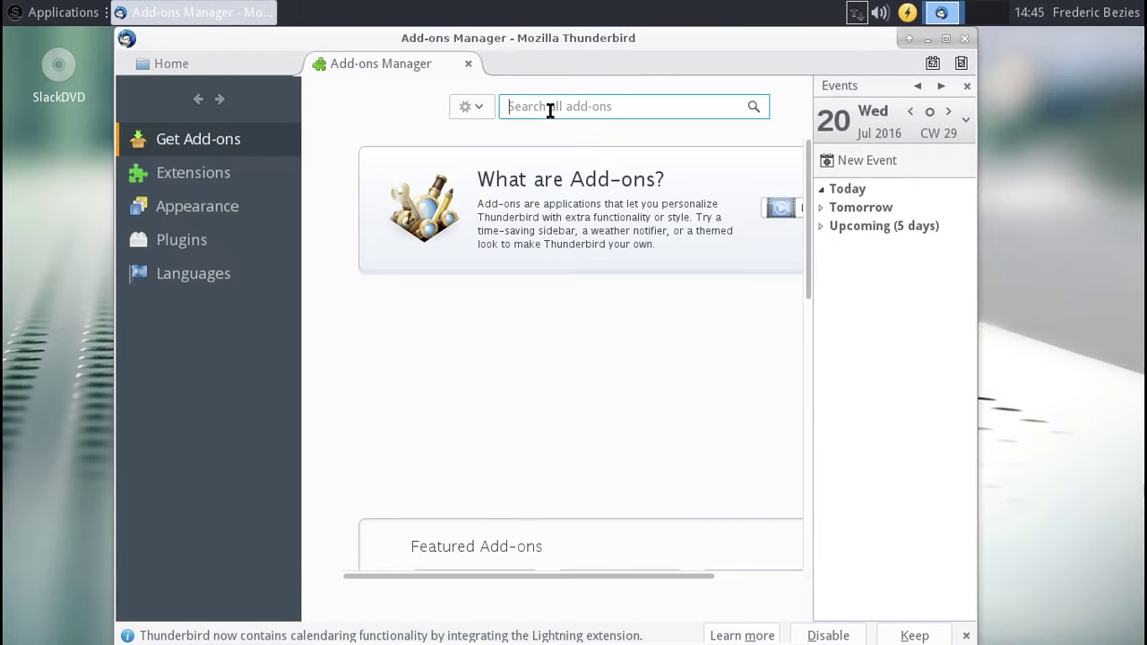
left_click(231, 271)
left_click(747, 228)
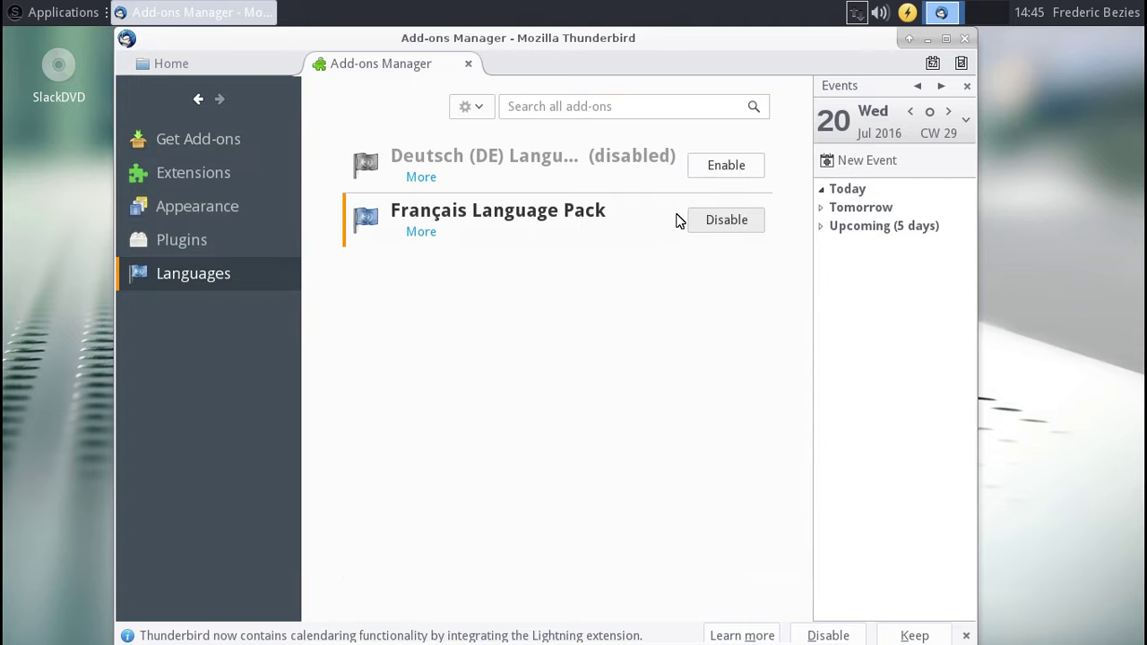
left_click(469, 65)
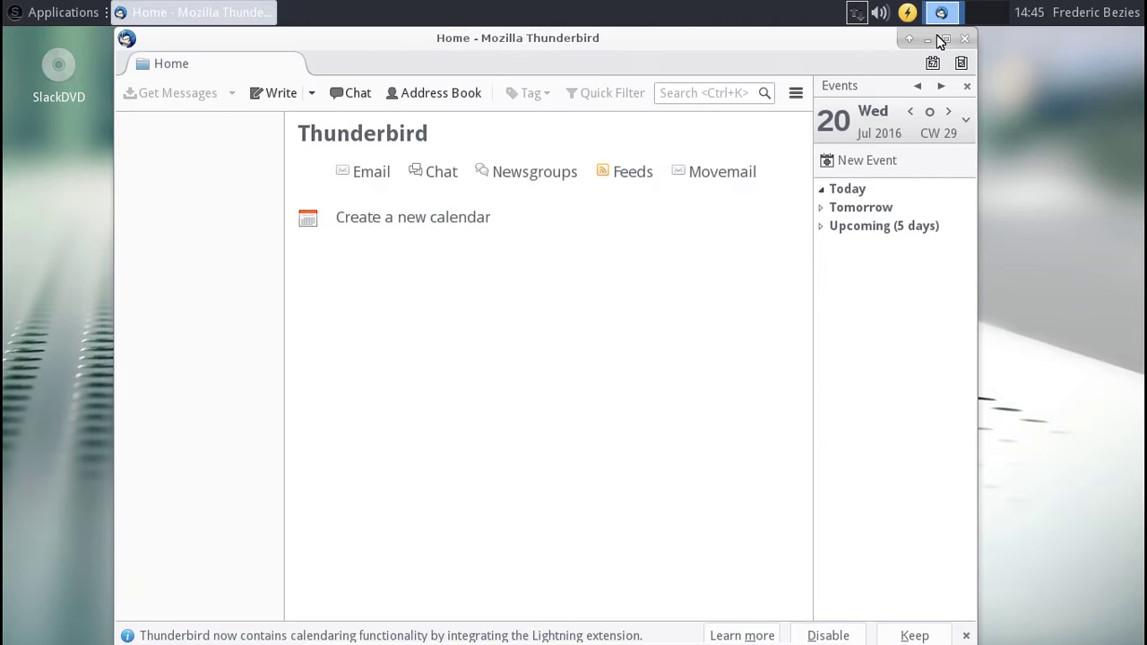
left_click(965, 40)
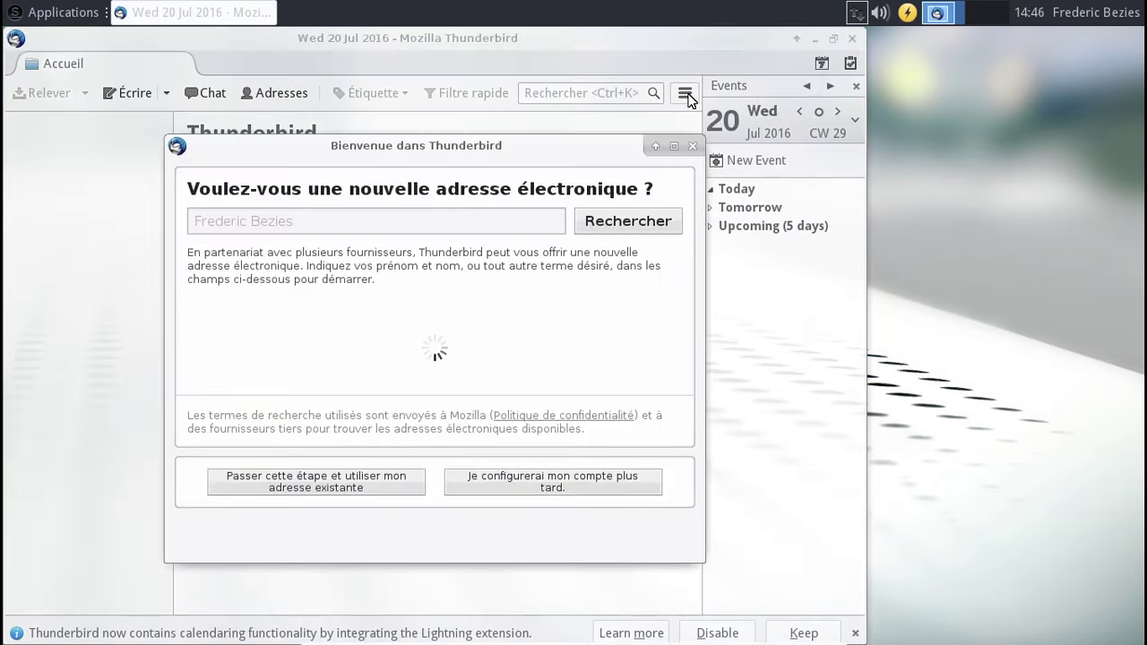
- Remove the Lightning extension in Thunderbird's add-ons manager, dismissing the welcome dialog, and restart Thunderbird
left_click(687, 96)
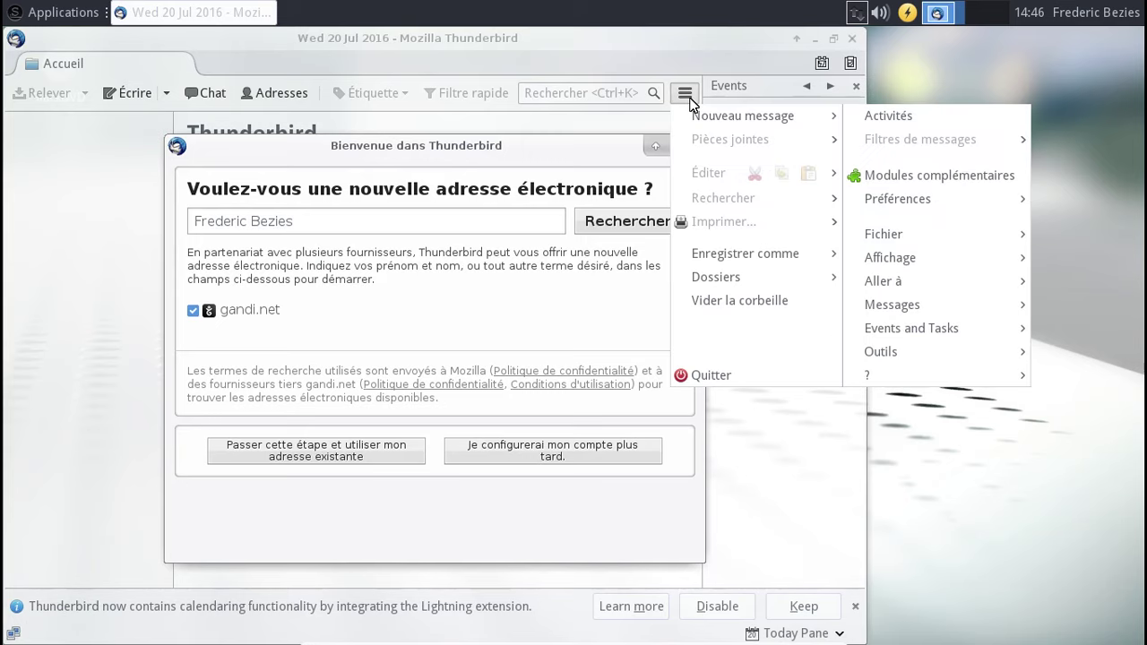
left_click(882, 172)
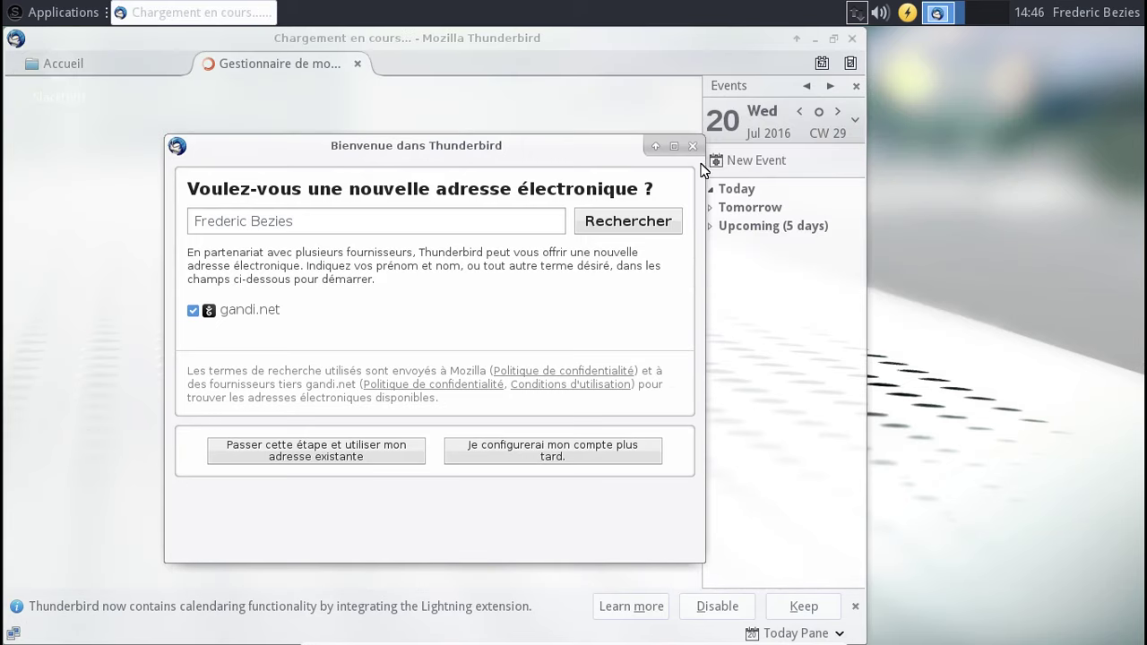
left_click(692, 145)
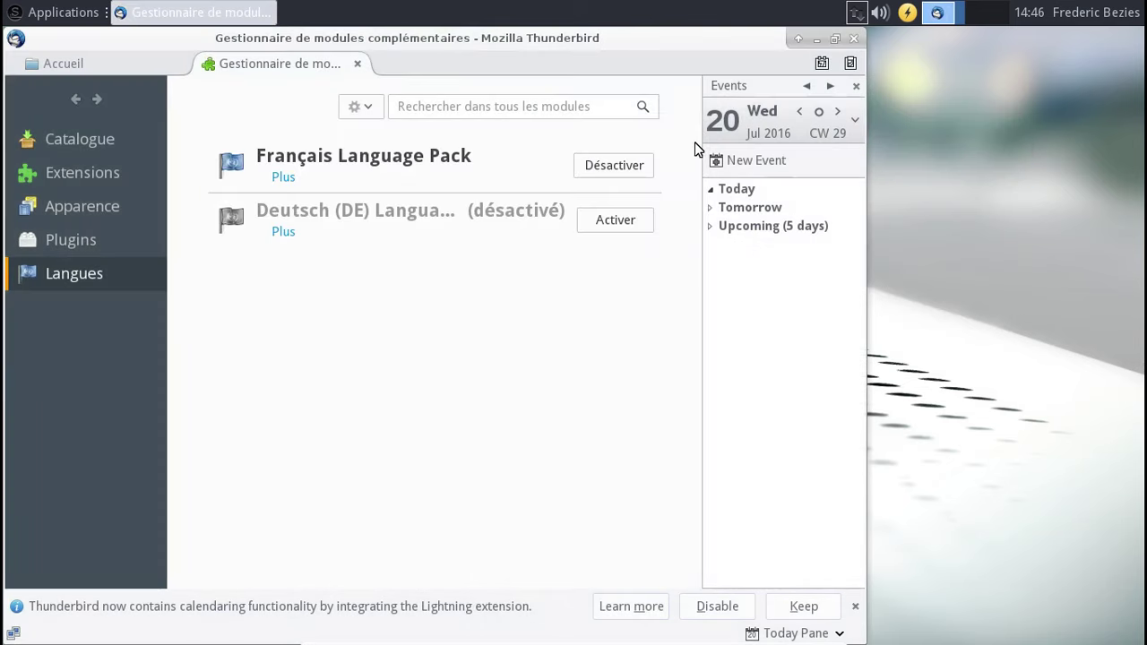
left_click(94, 175)
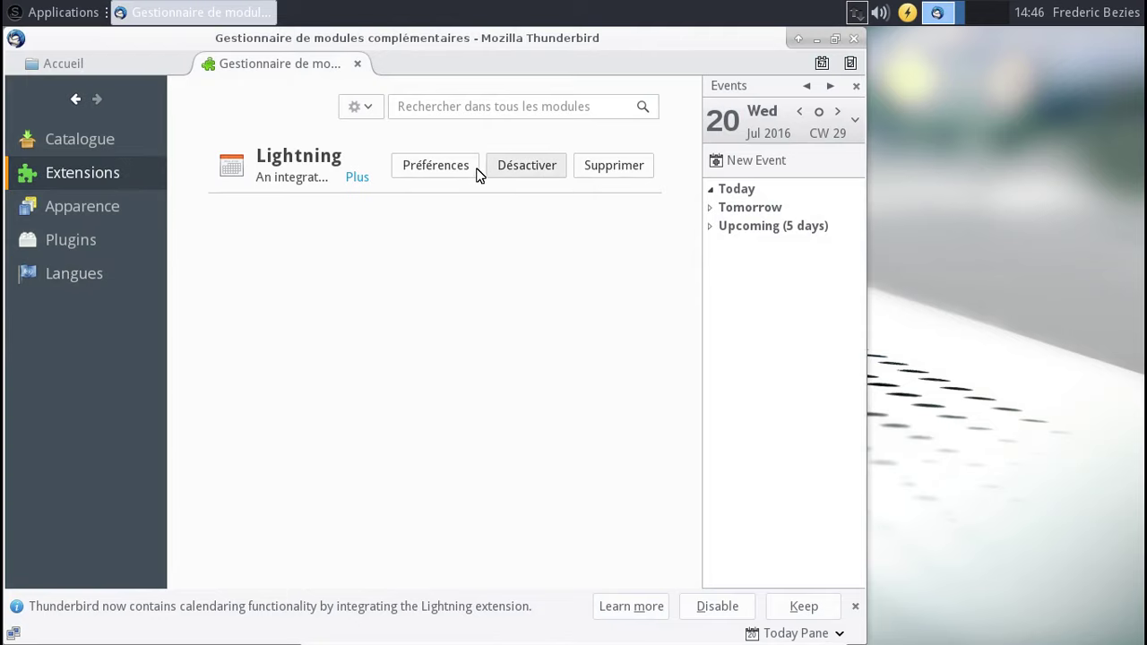
left_click(613, 173)
left_click(533, 162)
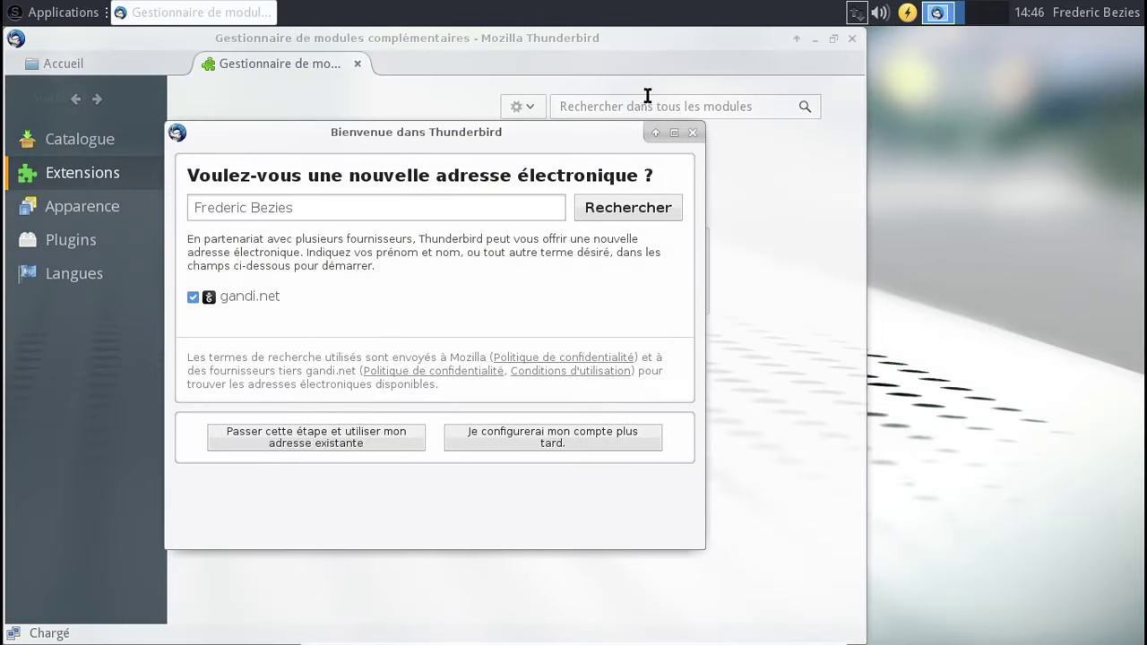
- Dismiss the welcome dialog, search the available add-ons for lightning and install the Lightning extension
left_click(692, 132)
left_click(599, 105)
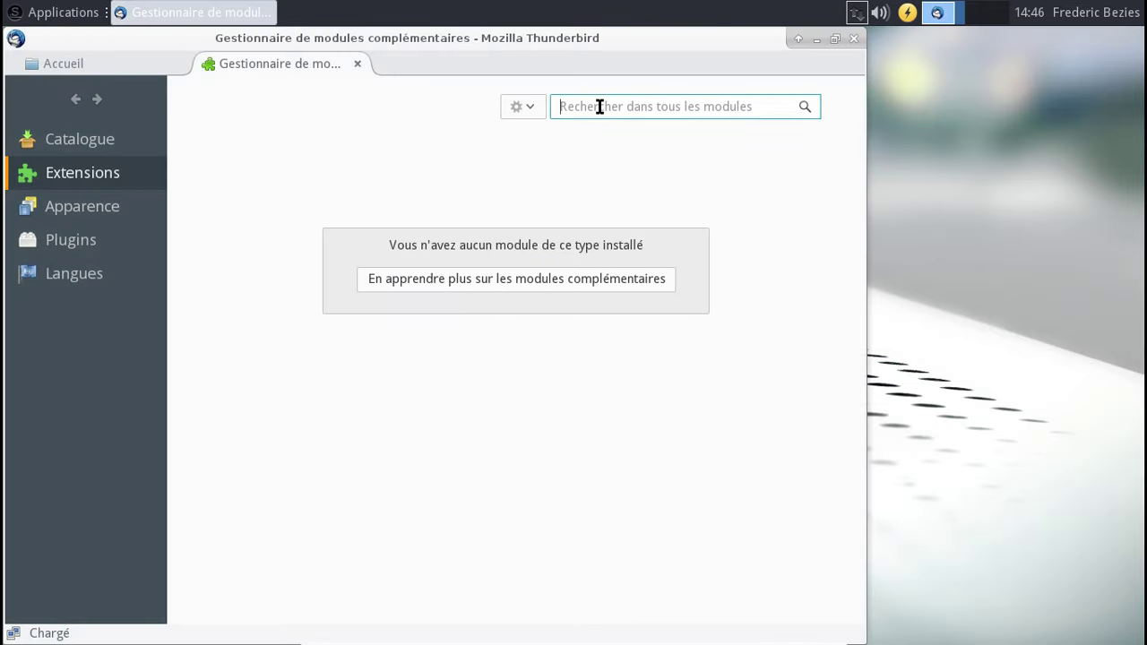
type("lightni")
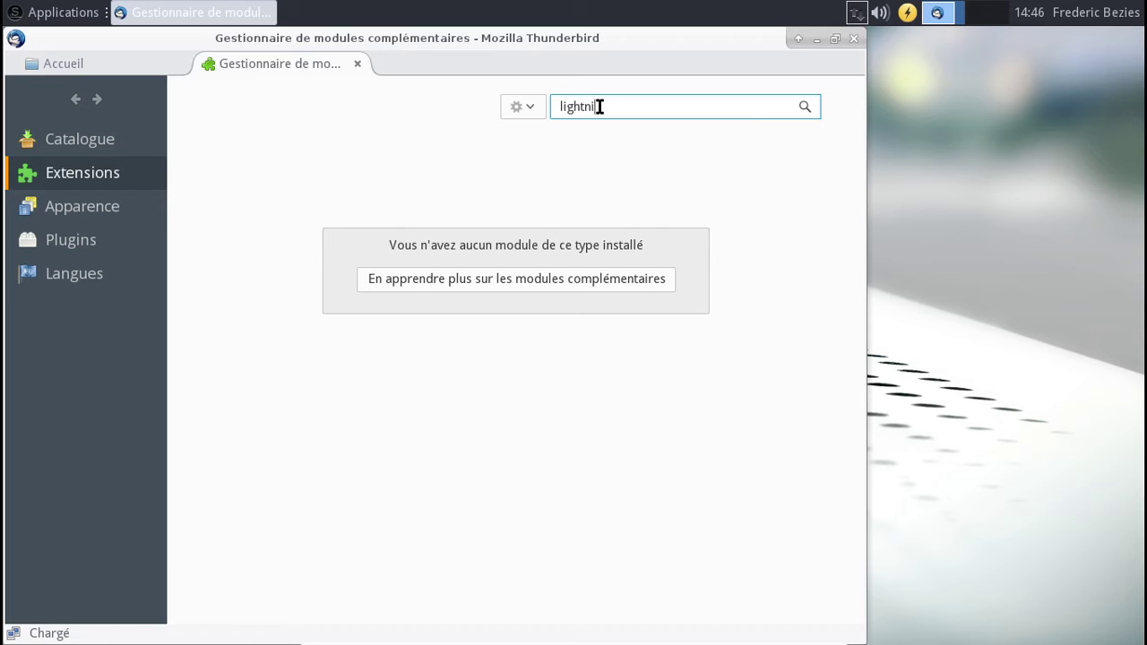
type("ng")
key("Return")
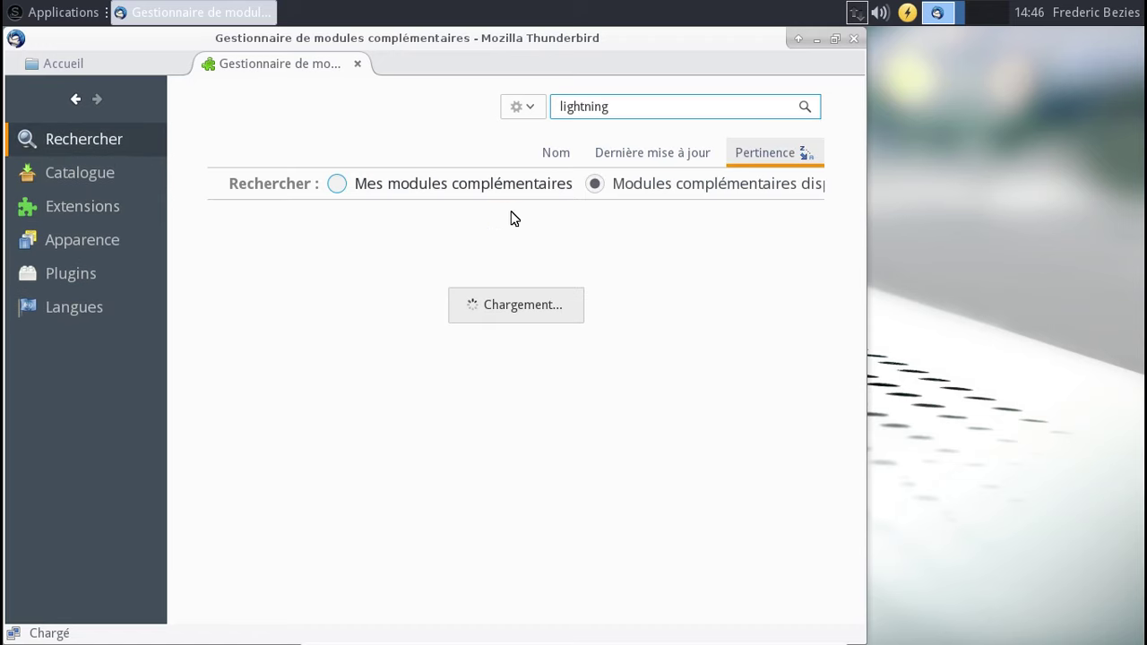
left_click(745, 228)
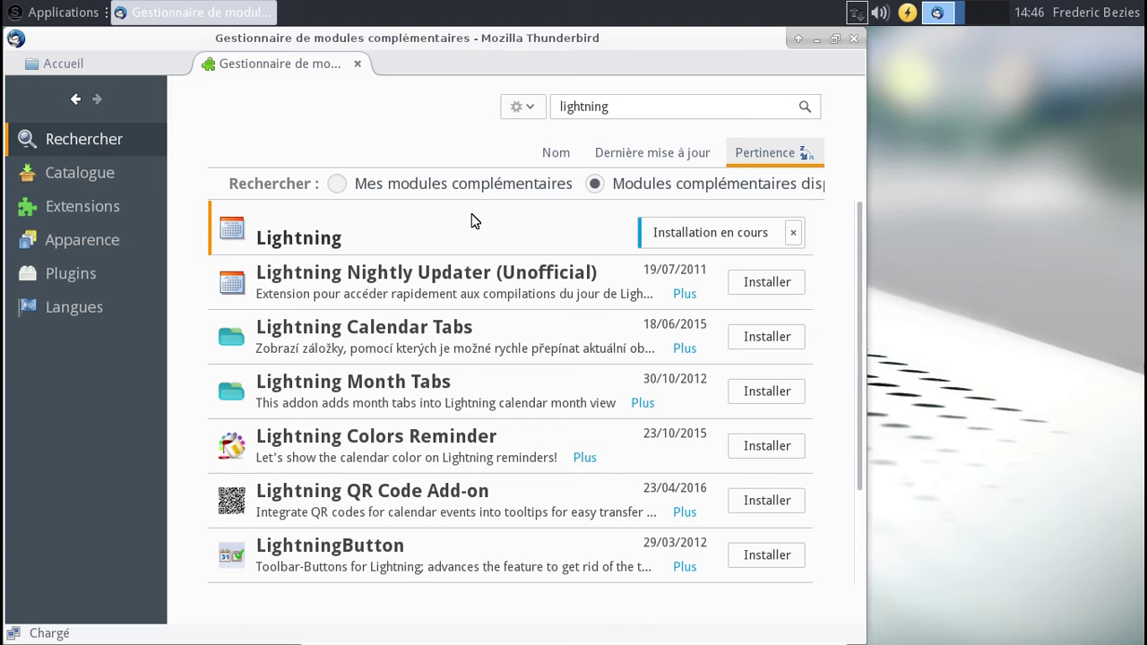
- Launch Inkscape from the Infographie applications and open its About dialog to check the version
left_click(63, 18)
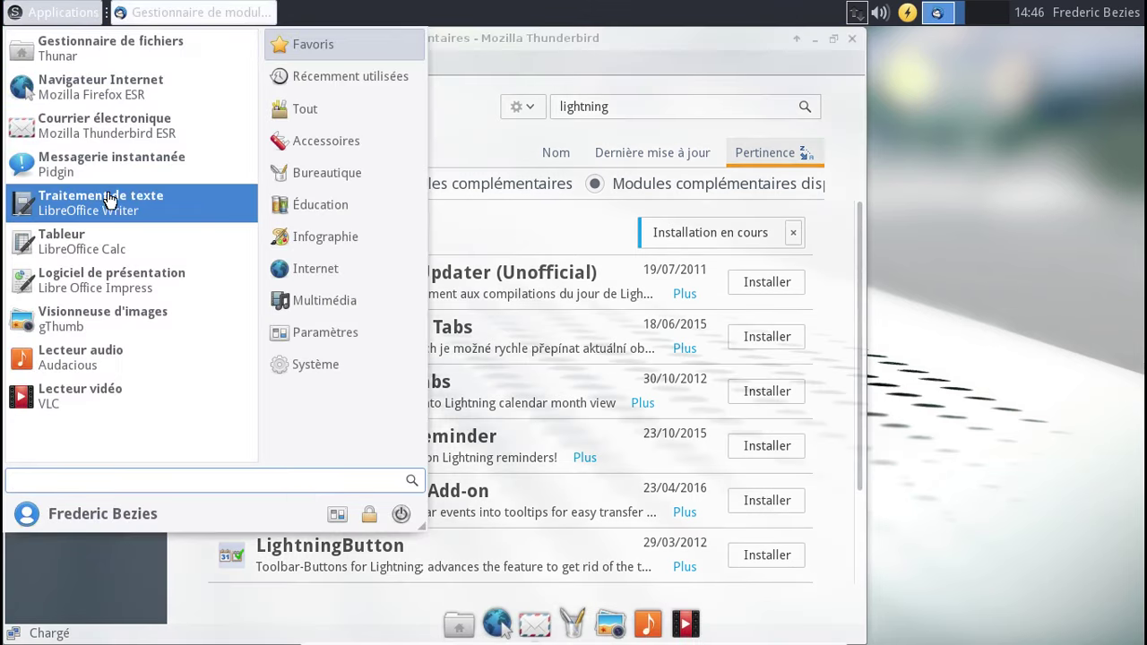
mouse_move(346, 238)
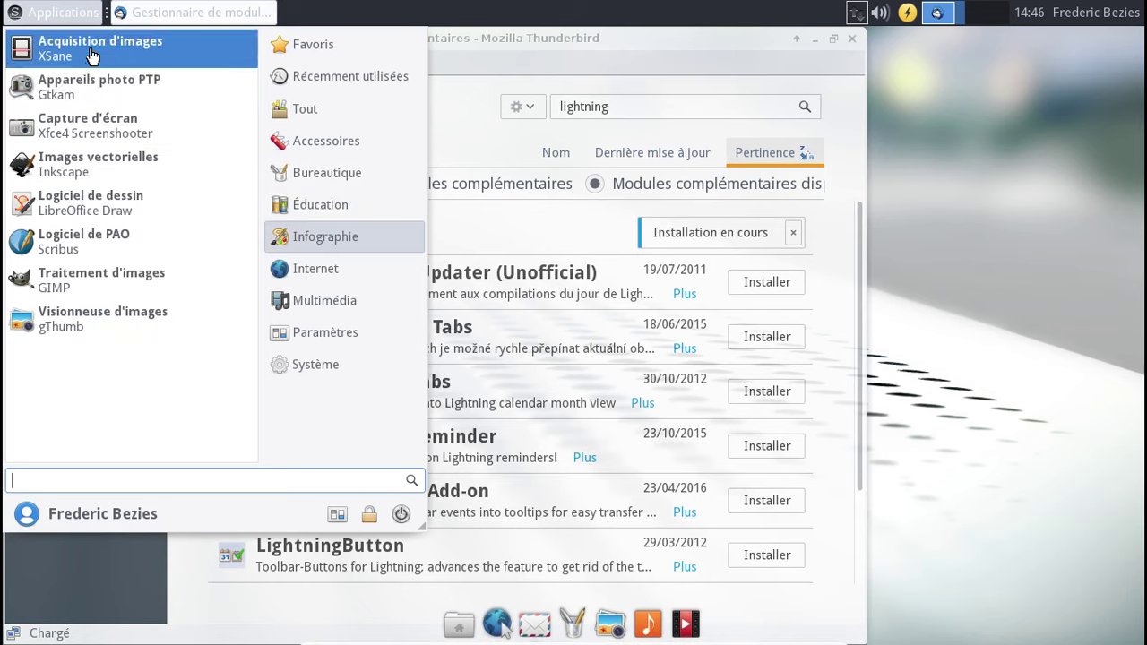
left_click(110, 166)
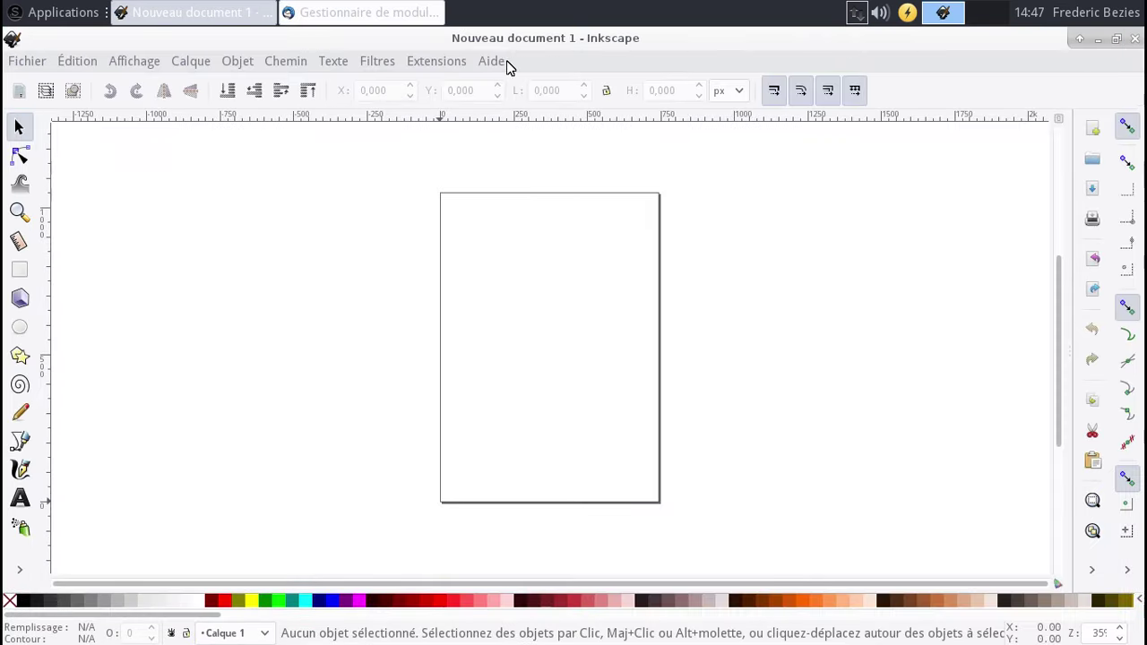
left_click(505, 64)
left_click(576, 335)
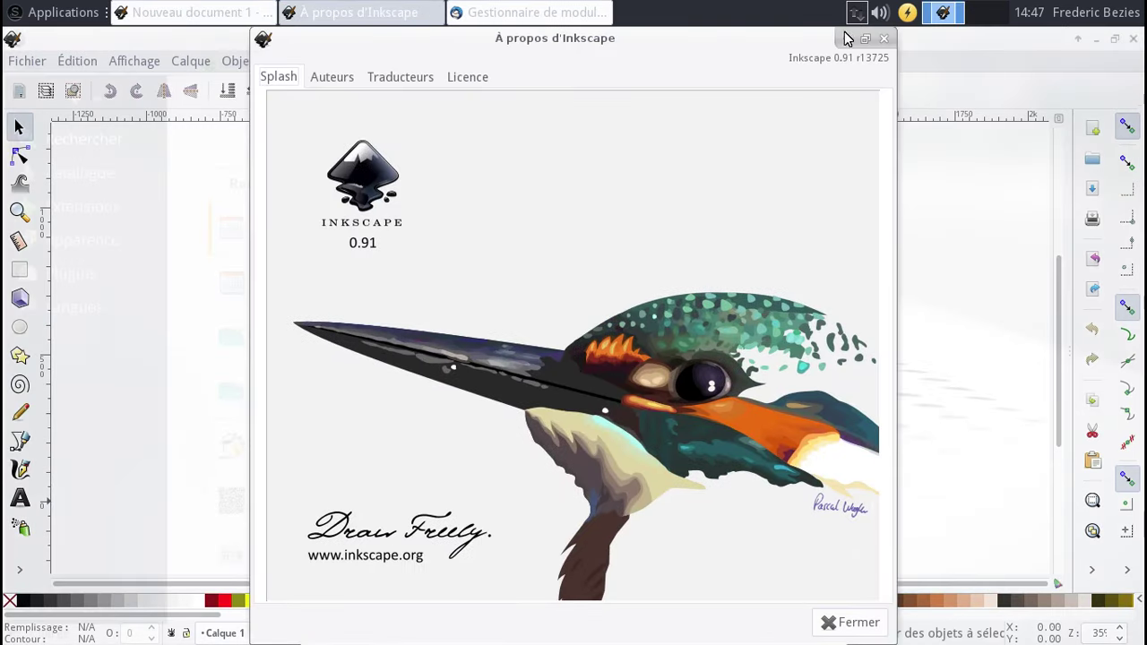
- Close Inkscape's About dialog and its document window, and close Thunderbird
left_click(883, 41)
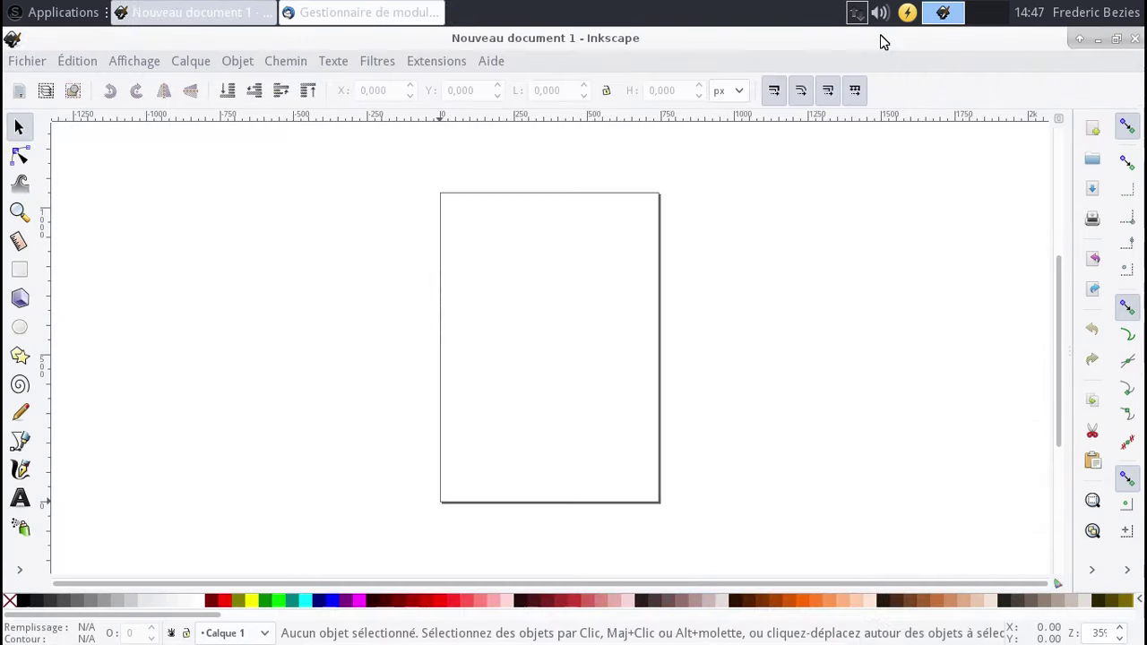
left_click(1135, 42)
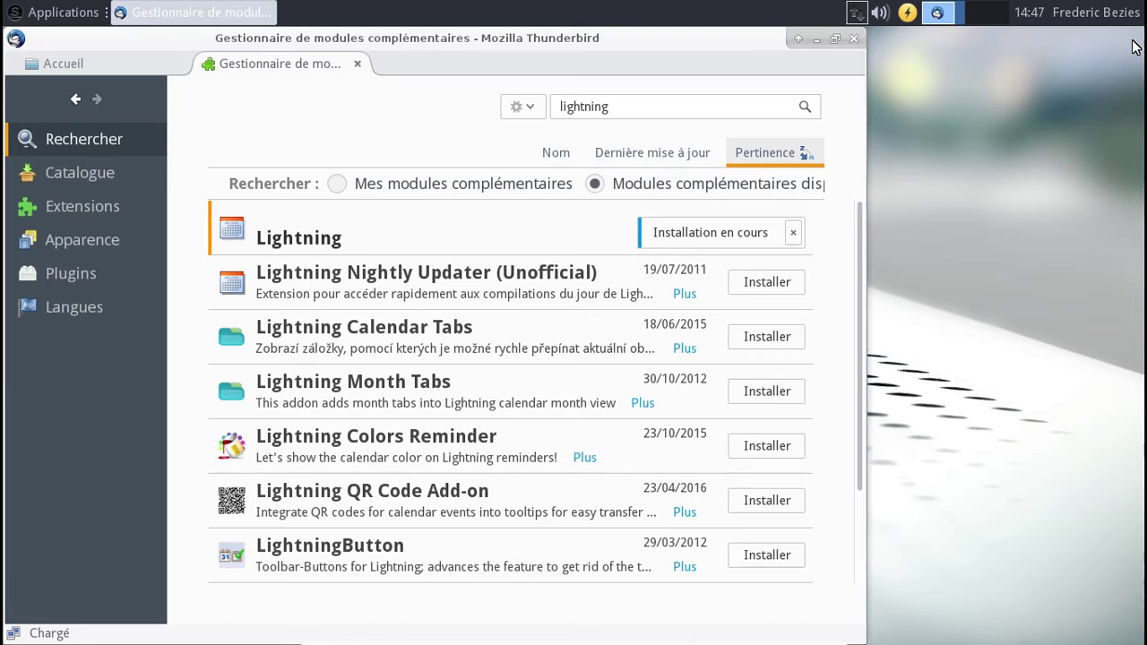
left_click(856, 40)
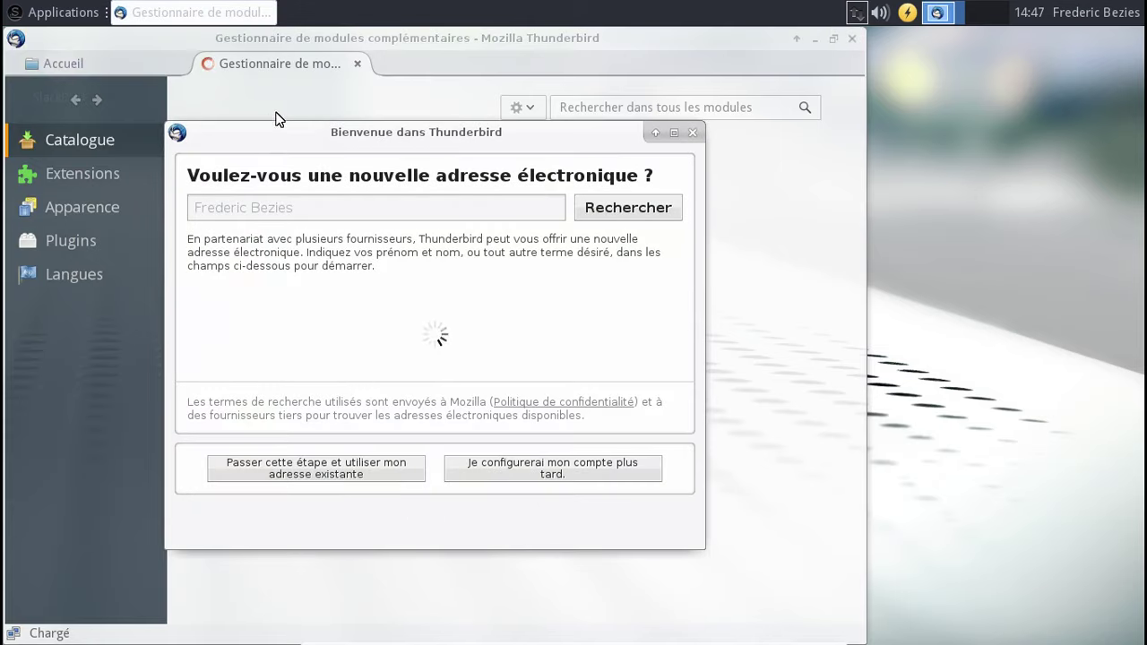
- Dismiss Thunderbird's welcome dialog, then search the available add-ons for lightning and install the Lightning extension
left_click(674, 132)
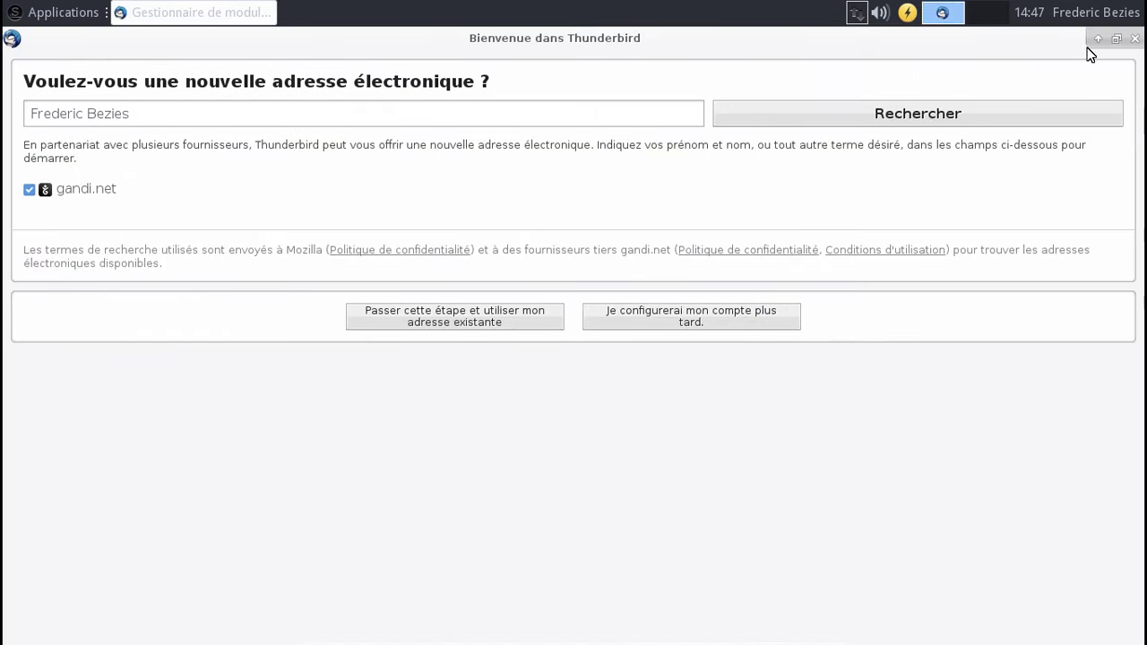
left_click(1117, 39)
left_click(693, 134)
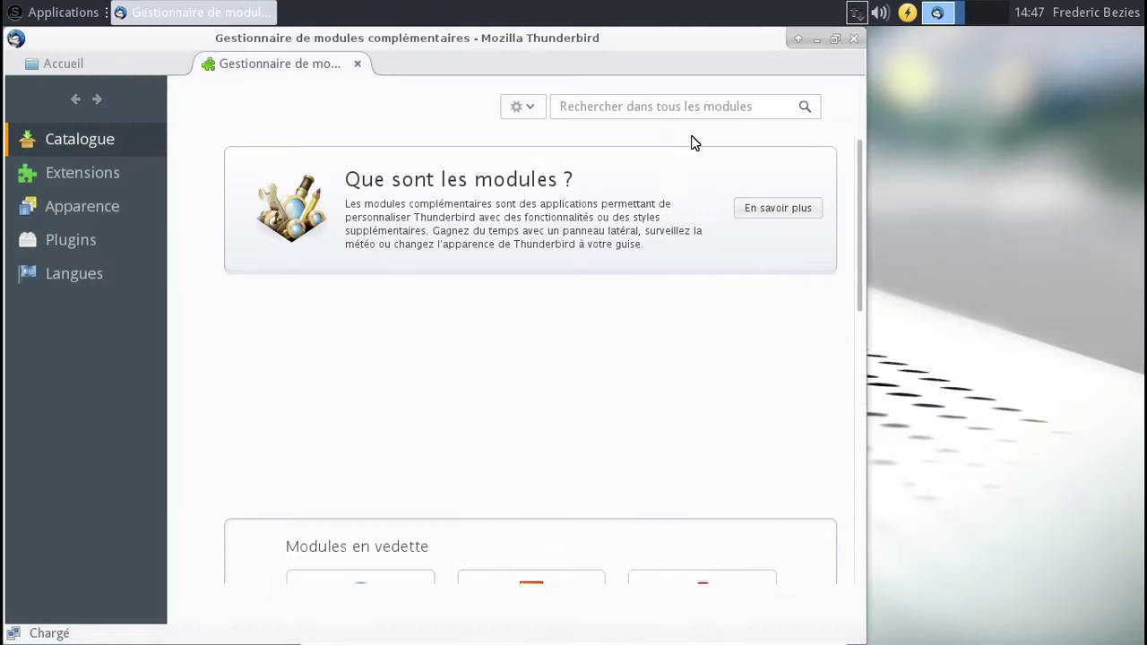
left_click(97, 183)
left_click(587, 111)
type("lightning")
key("Return")
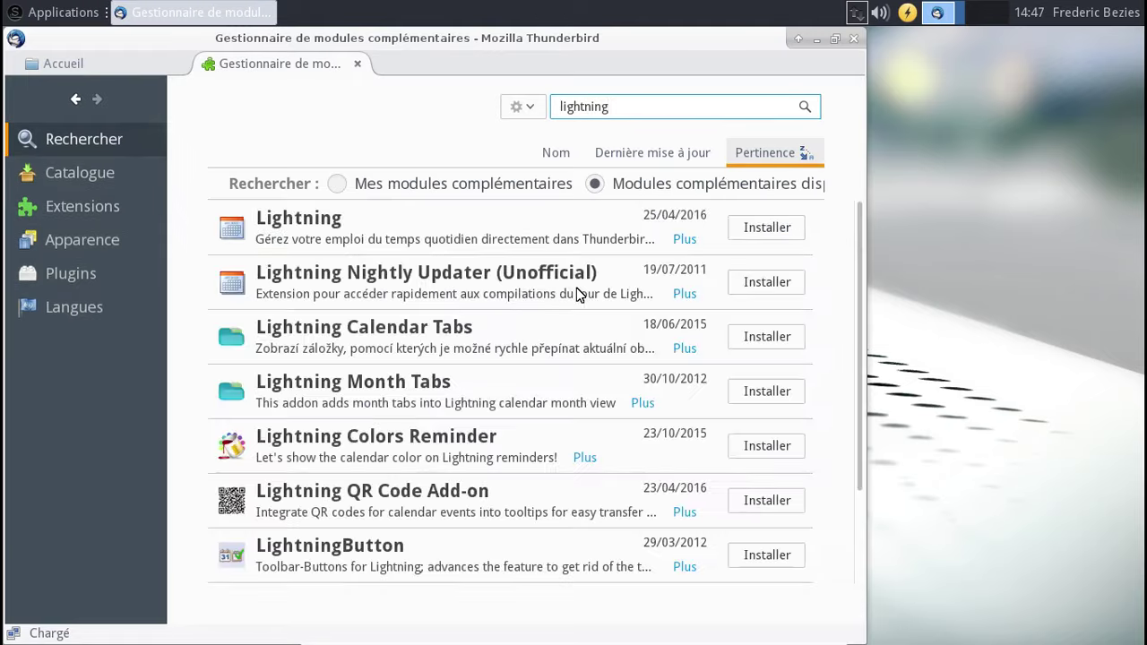
left_click(741, 235)
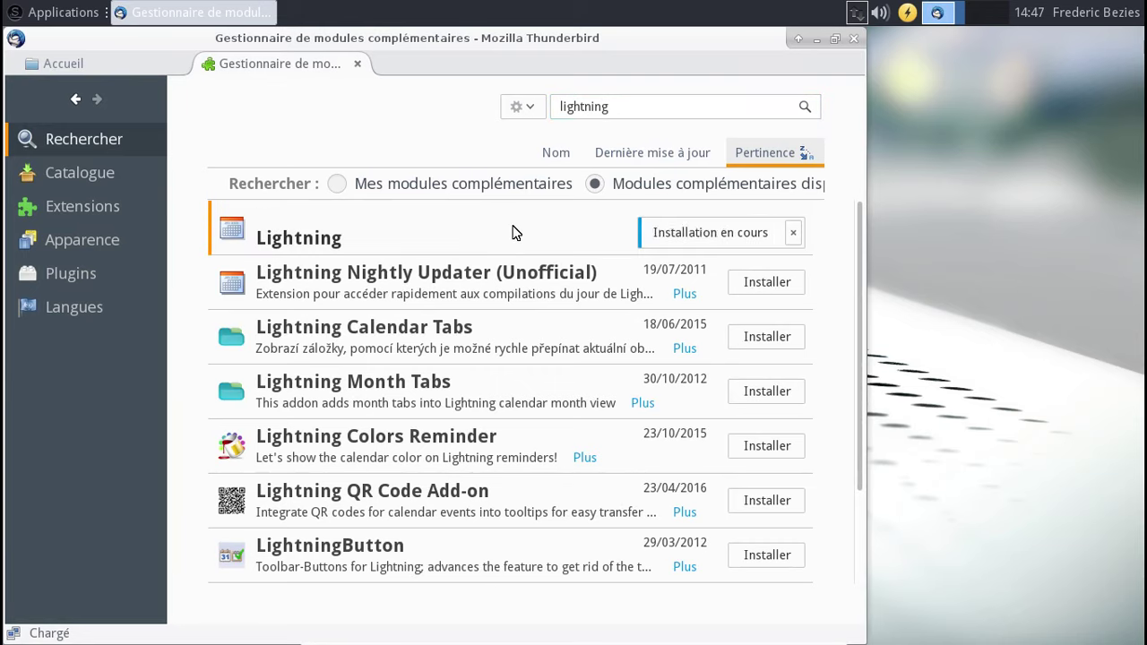
- Check the Lightning installation among Thunderbird's extensions and view the Accueil page, leaving Thunderbird minimized
left_click(101, 213)
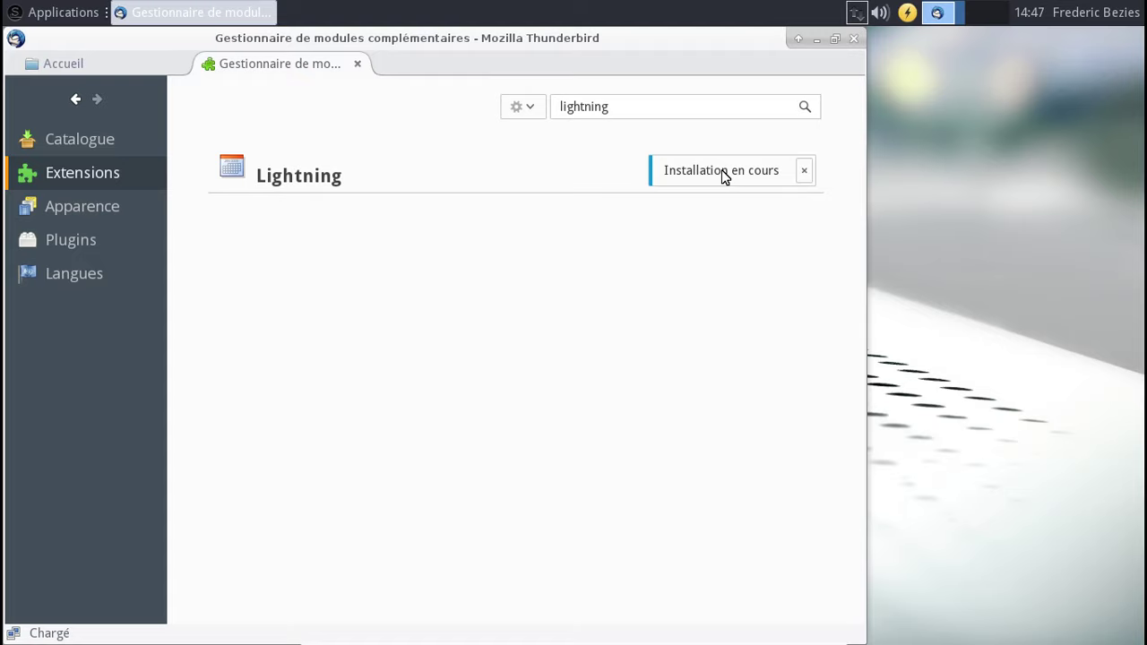
left_click(133, 64)
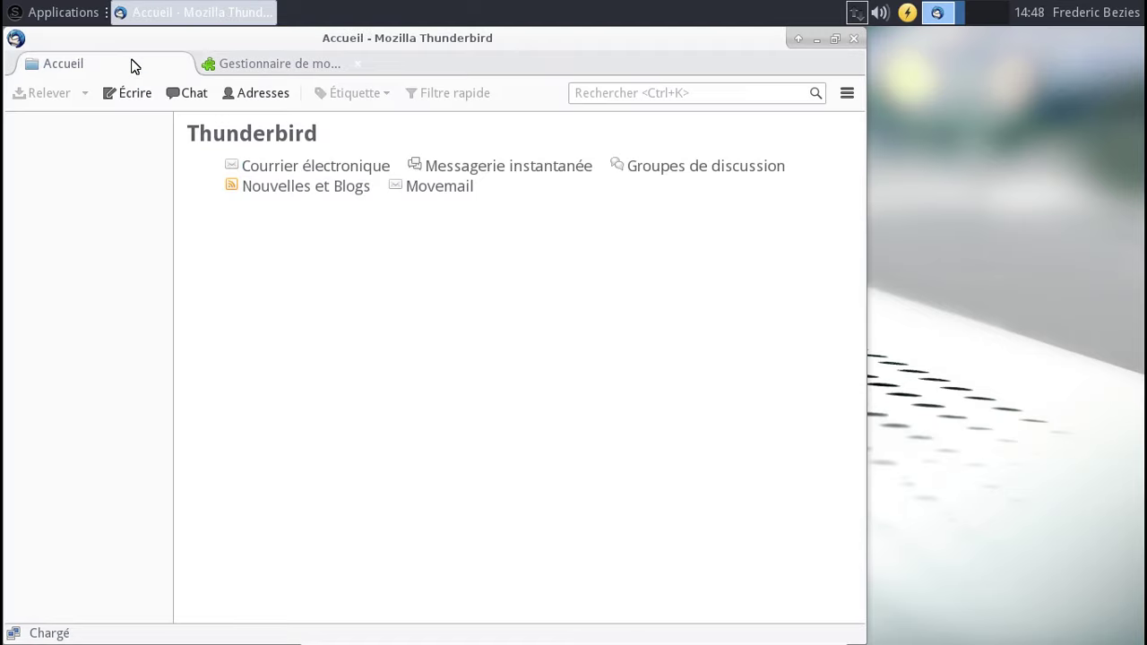
left_click(273, 64)
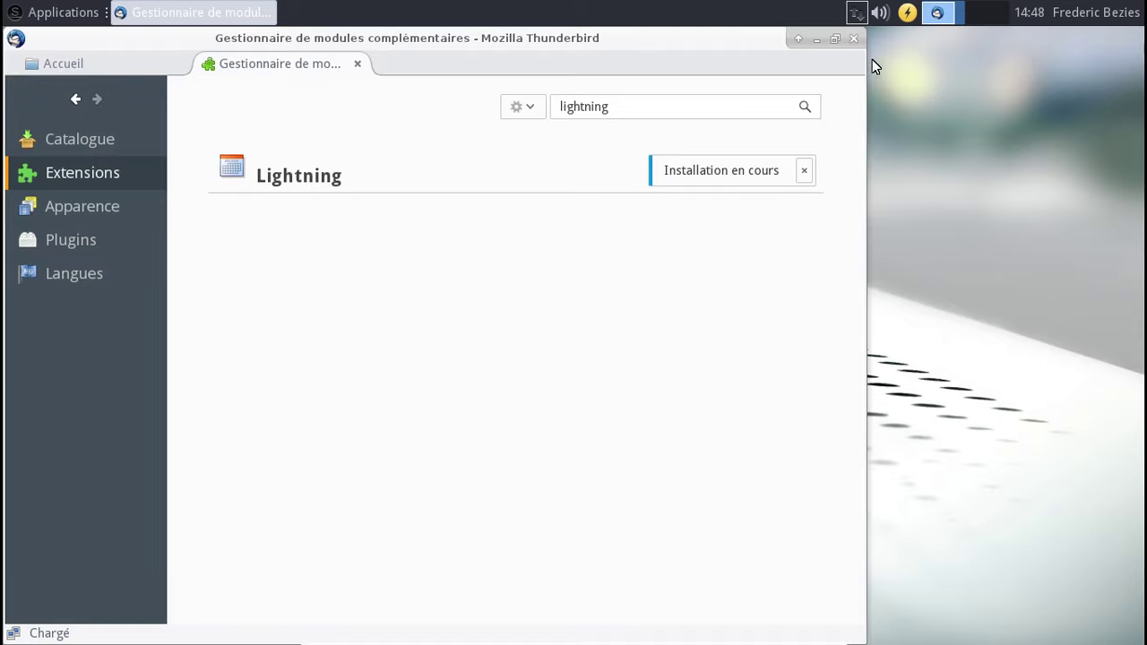
left_click(817, 39)
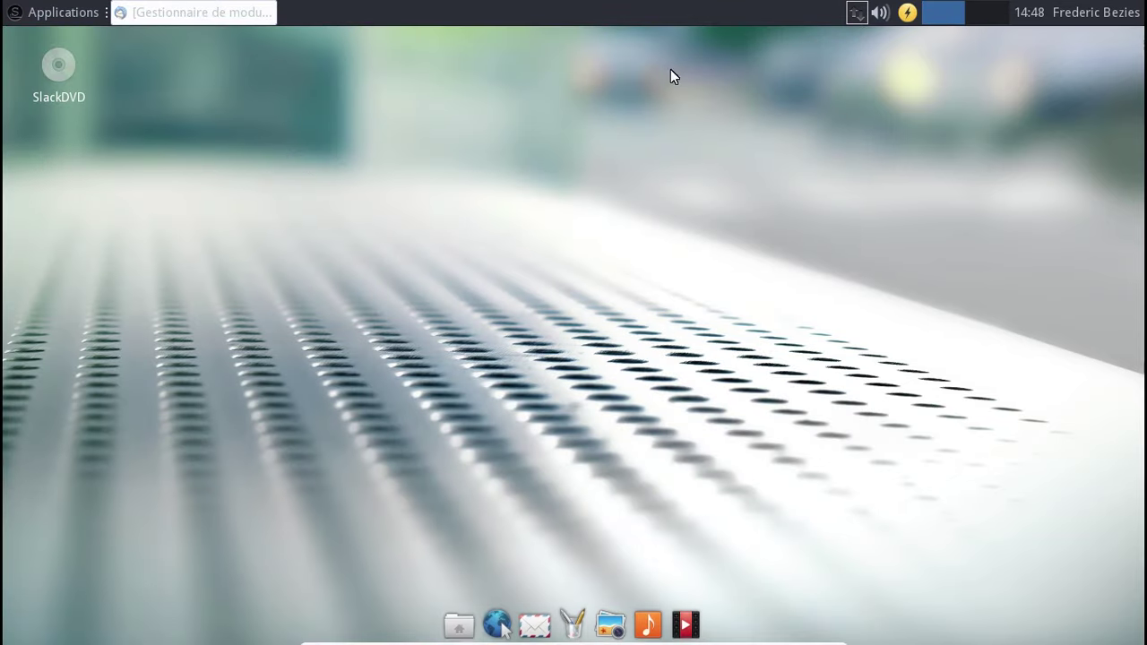
- Show the installed Multimédia applications and launch Firefox
left_click(72, 13)
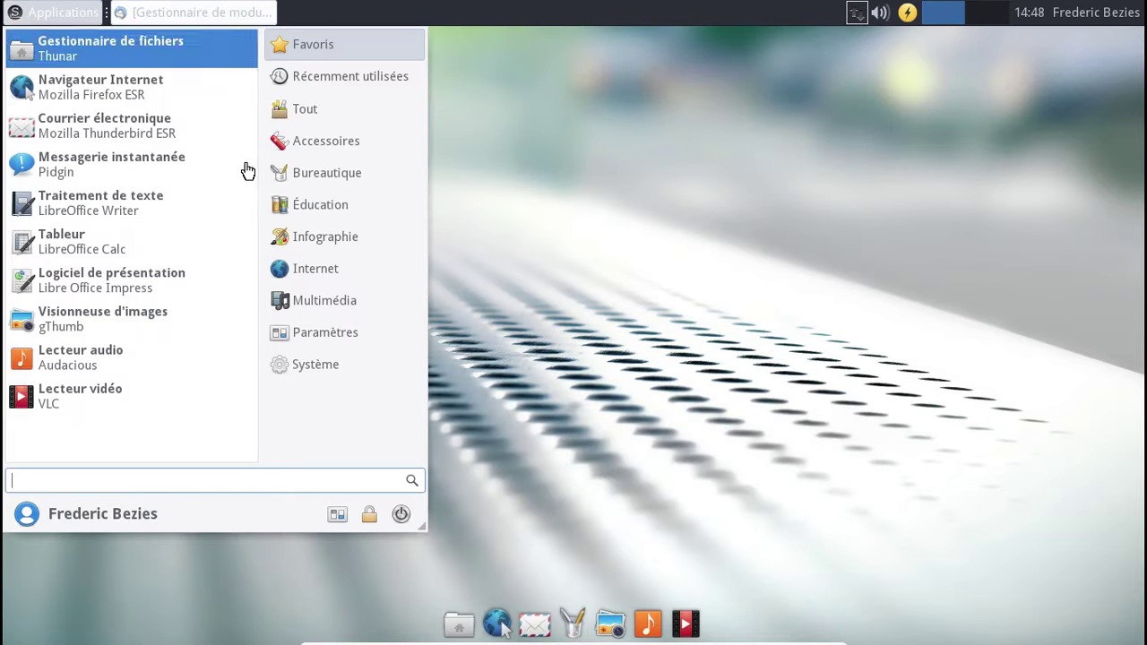
left_click(325, 300)
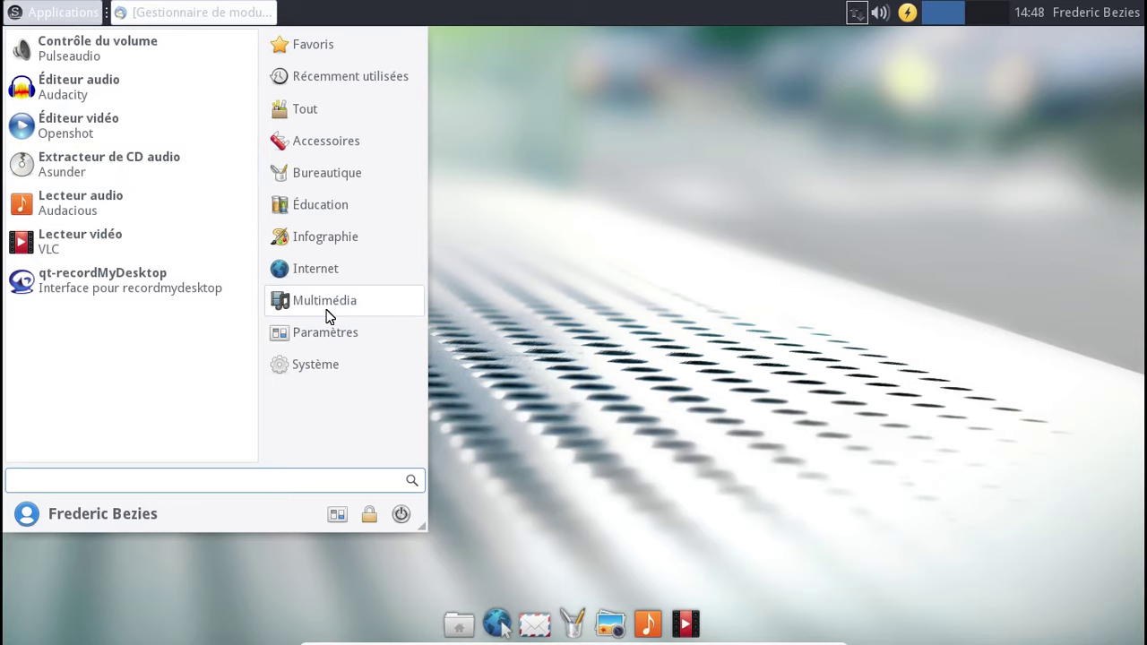
left_click(498, 628)
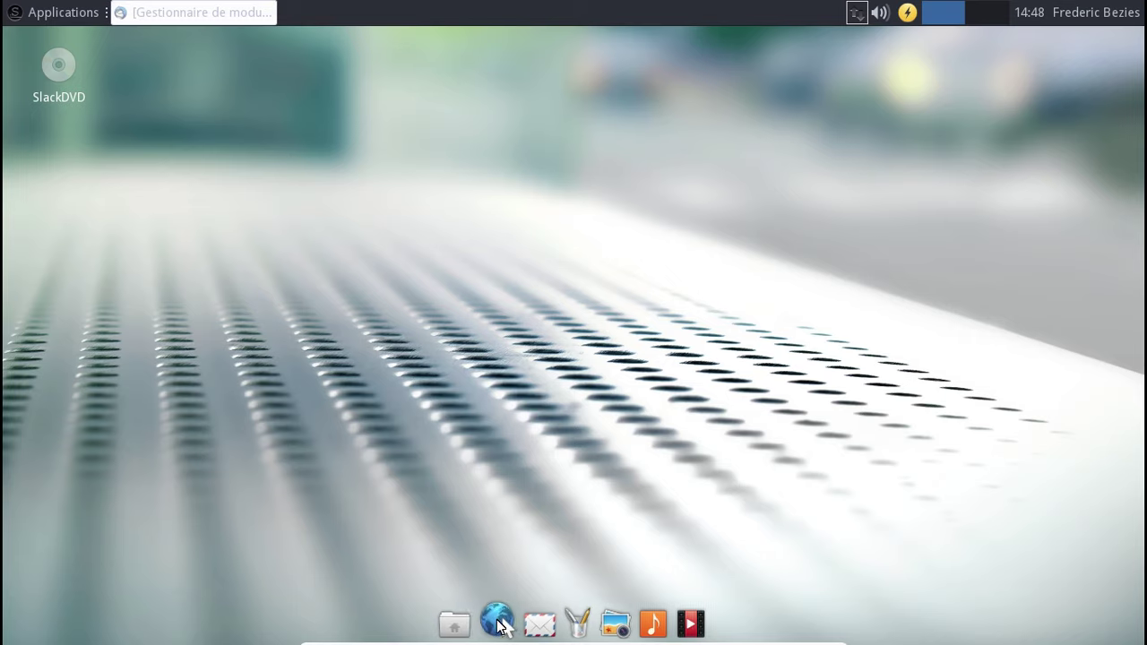
left_click(497, 618)
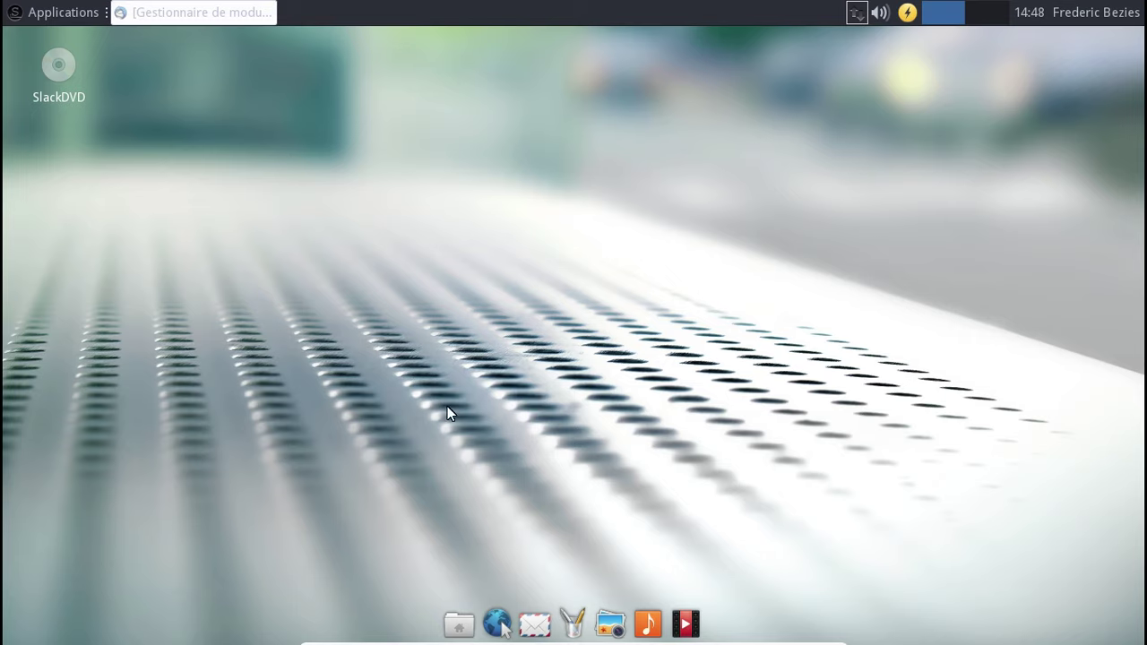
- Bring Thunderbird back, try to cancel the Lightning installation and close Thunderbird
left_click(201, 11)
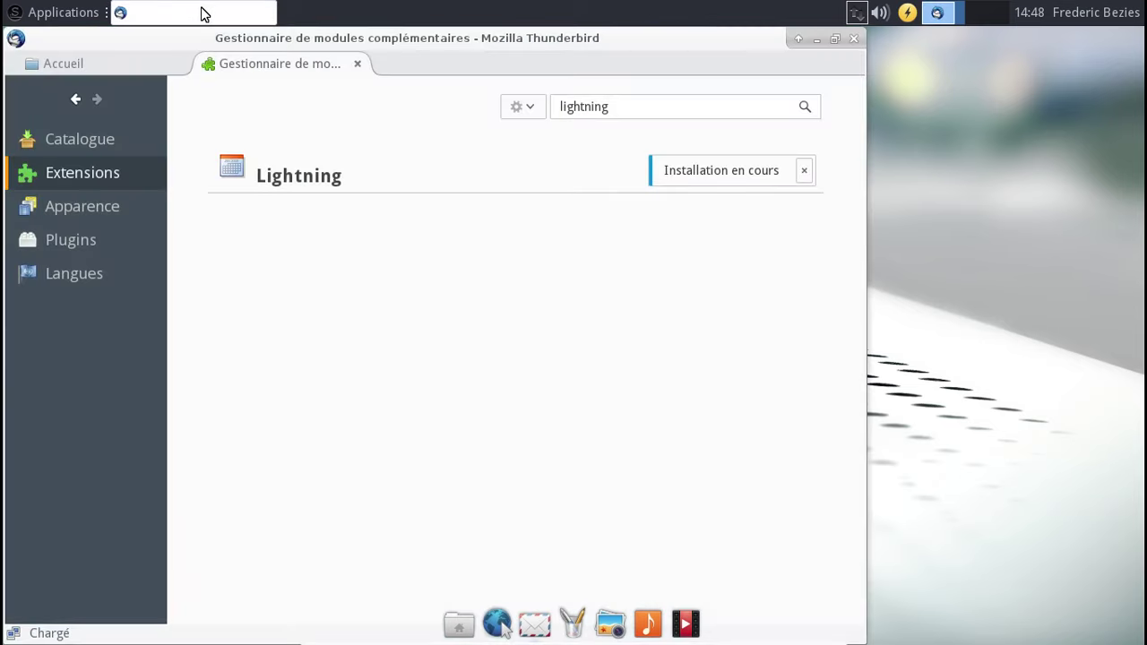
left_click(804, 172)
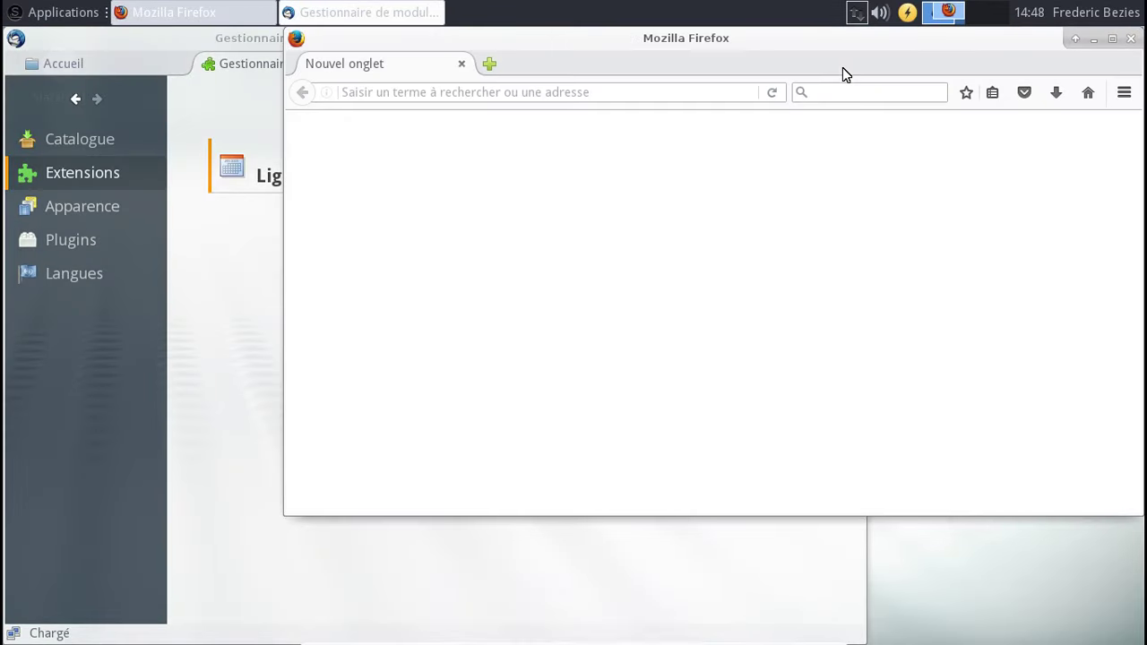
left_click(217, 38)
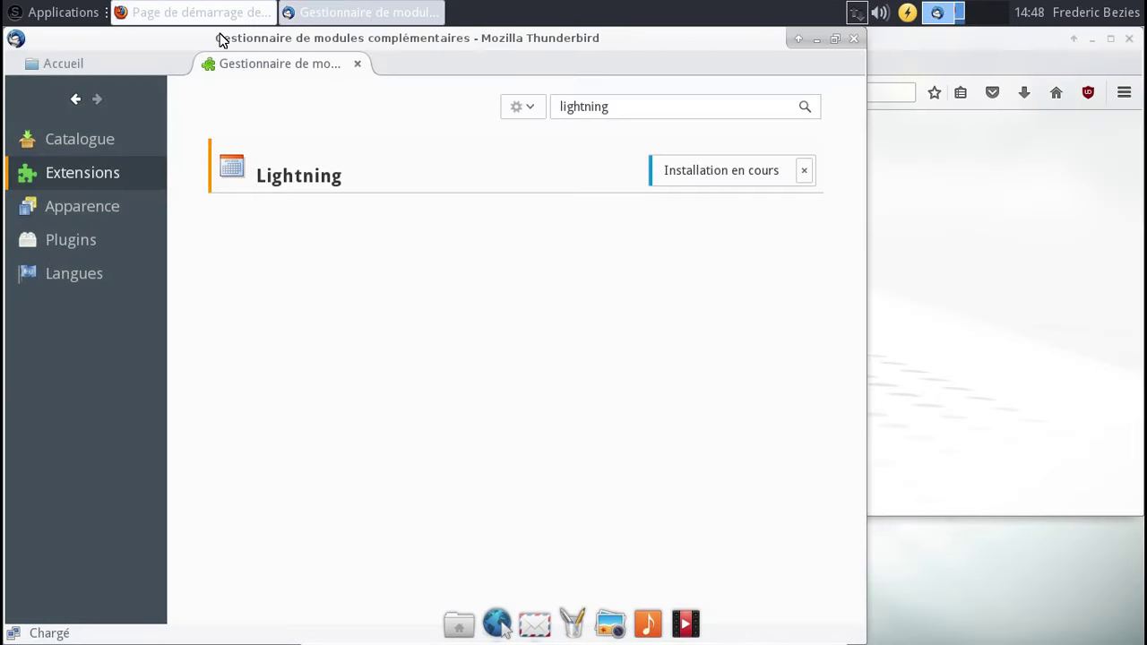
left_click(853, 40)
- Move the Firefox window towards the middle of the desktop and go to altermusique.org
left_click_drag(573, 44, 407, 67)
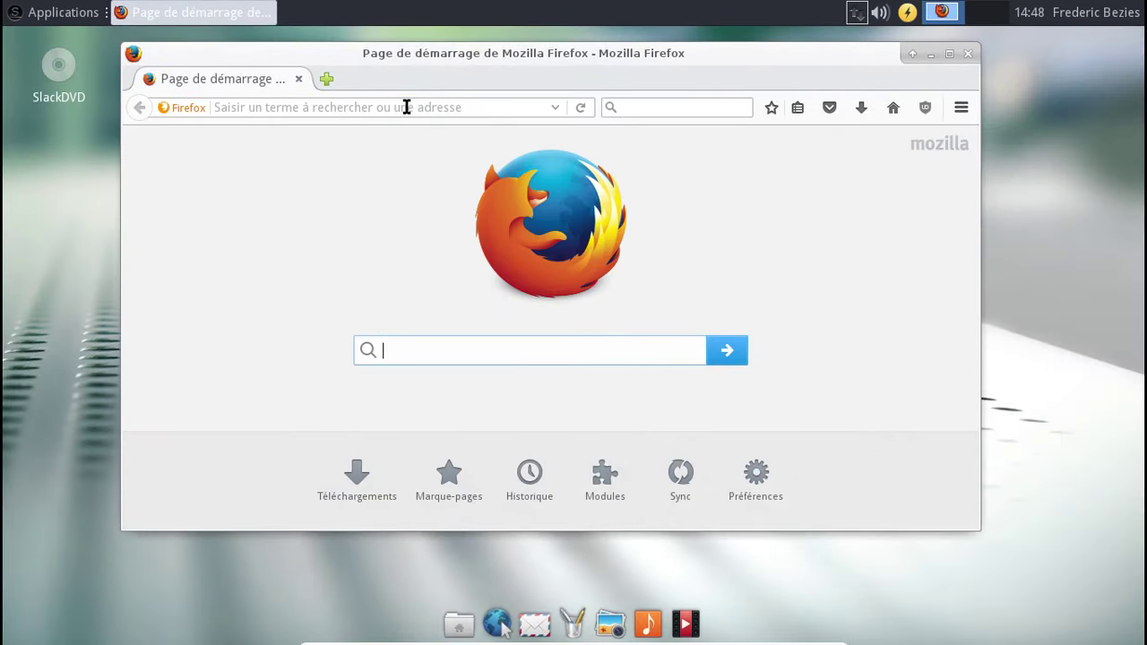
left_click(408, 107)
type("alterm")
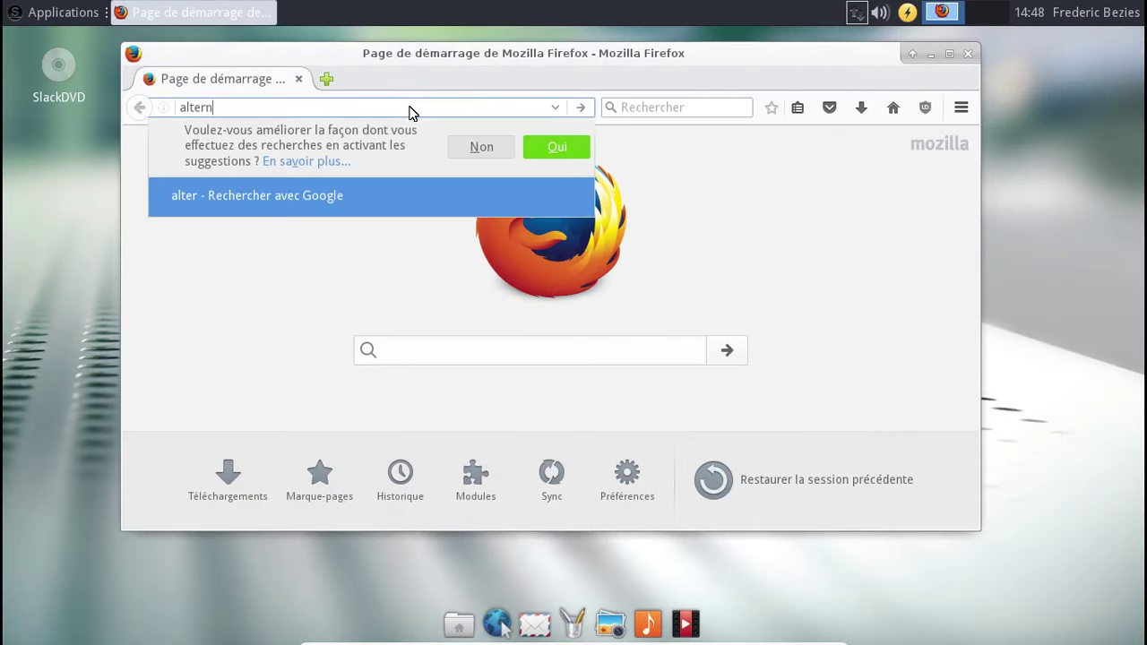
type("usique.org")
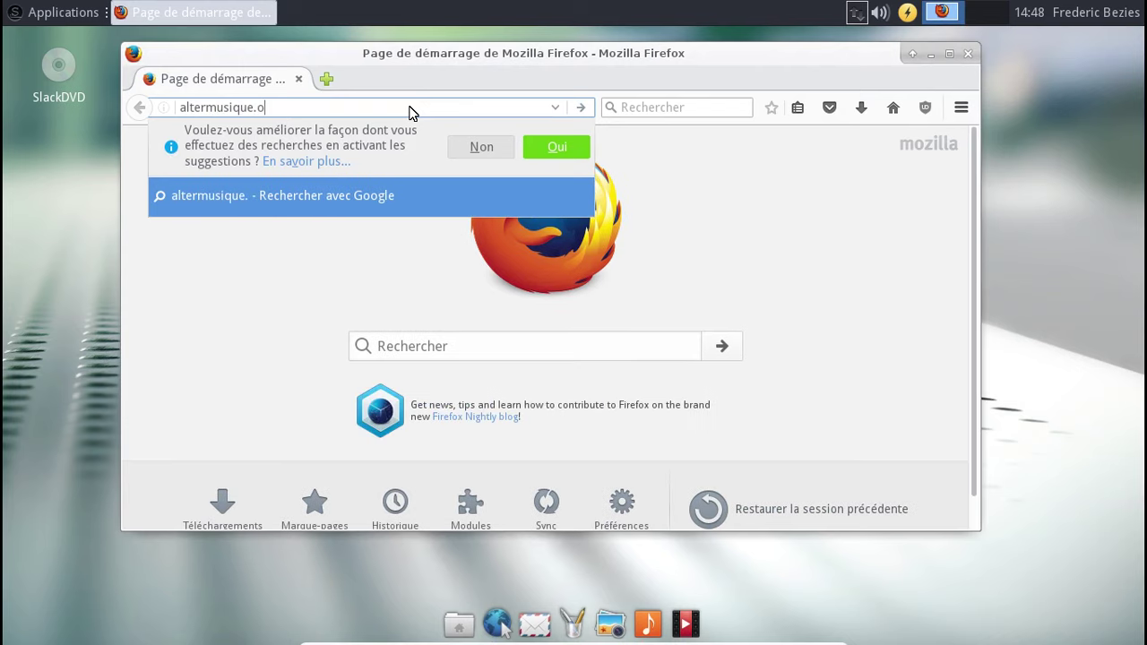
key("Return")
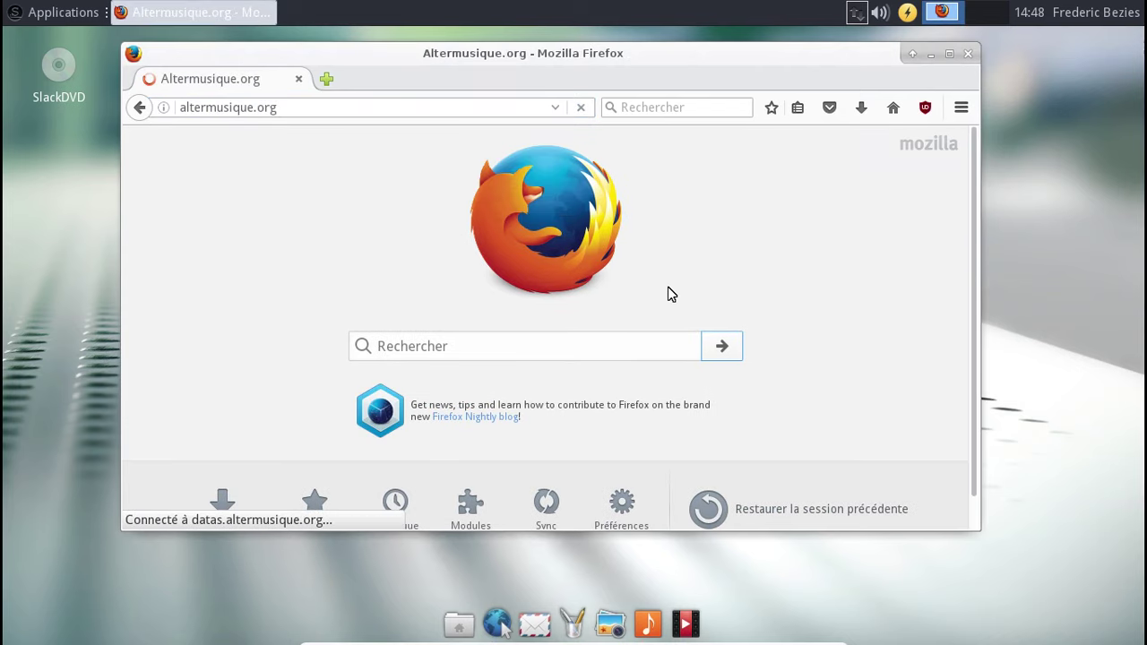
- Browse the albums on the Altermusique home page and open the album Opus Solemnis
scroll(668, 291, "down", 10)
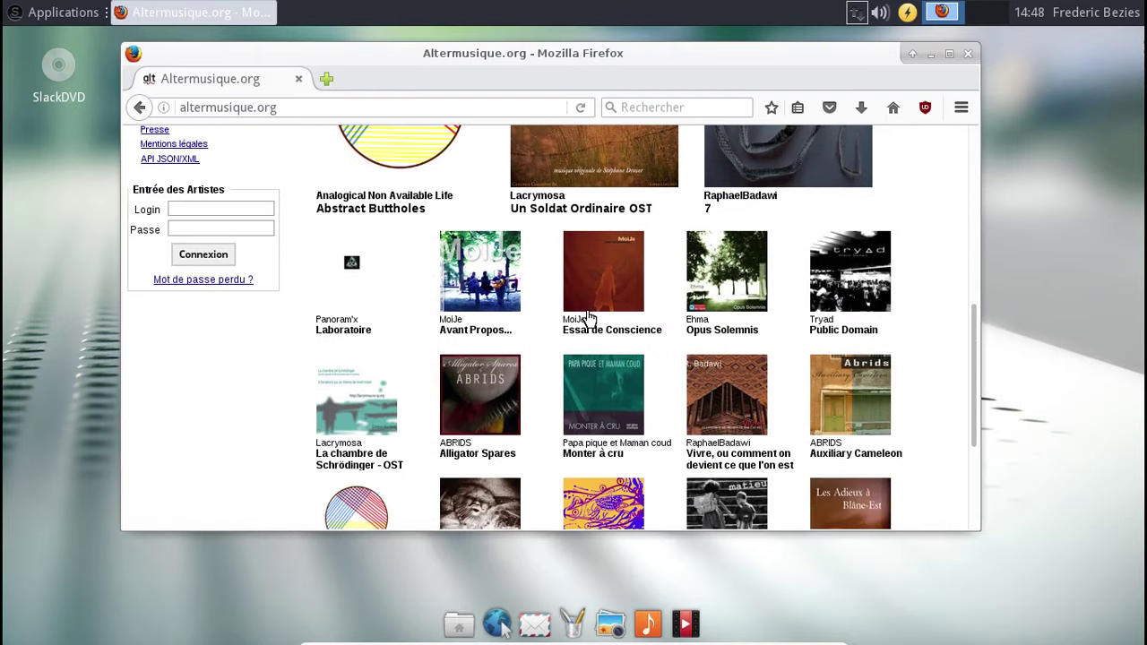
scroll(717, 317, "down", 2)
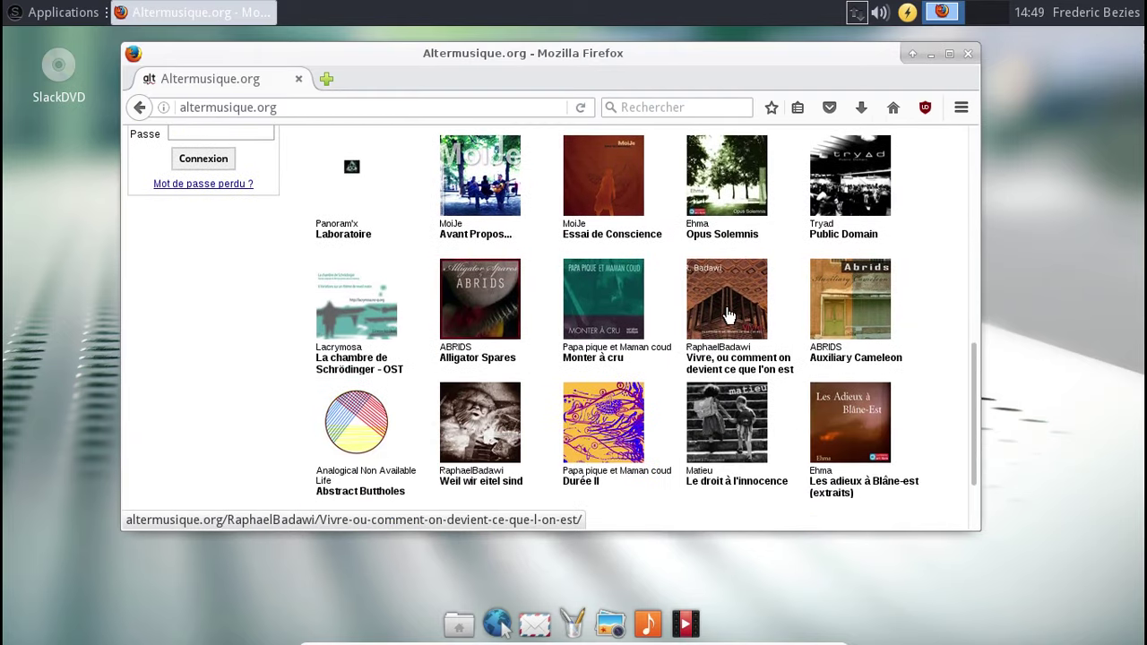
scroll(728, 315, "down", 2)
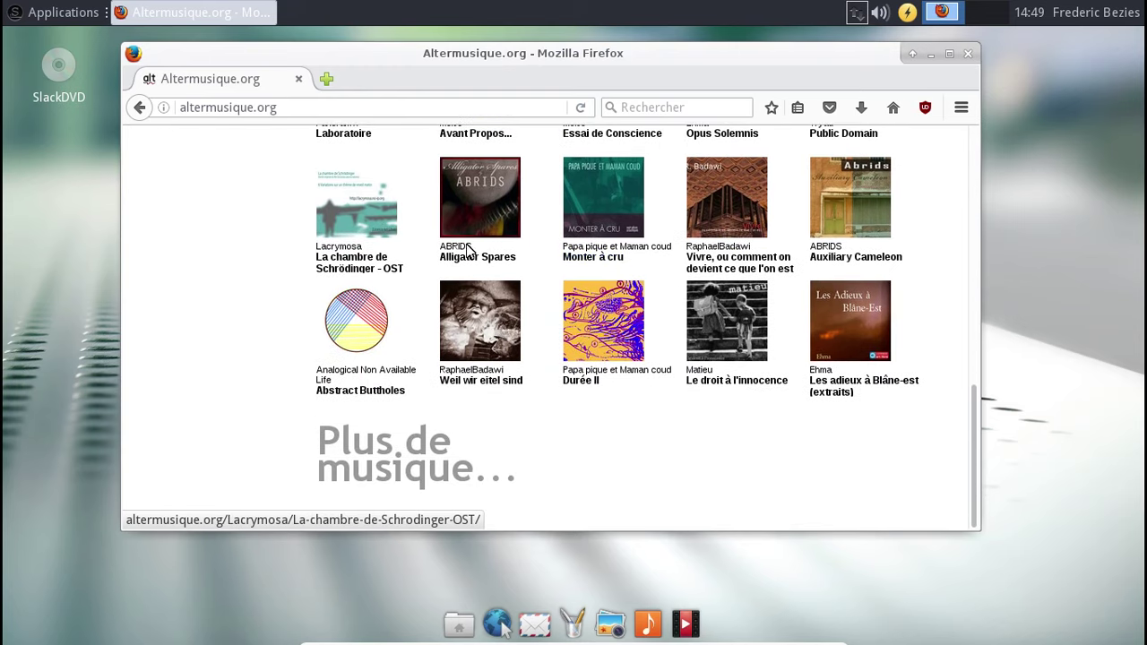
scroll(834, 327, "up", 3)
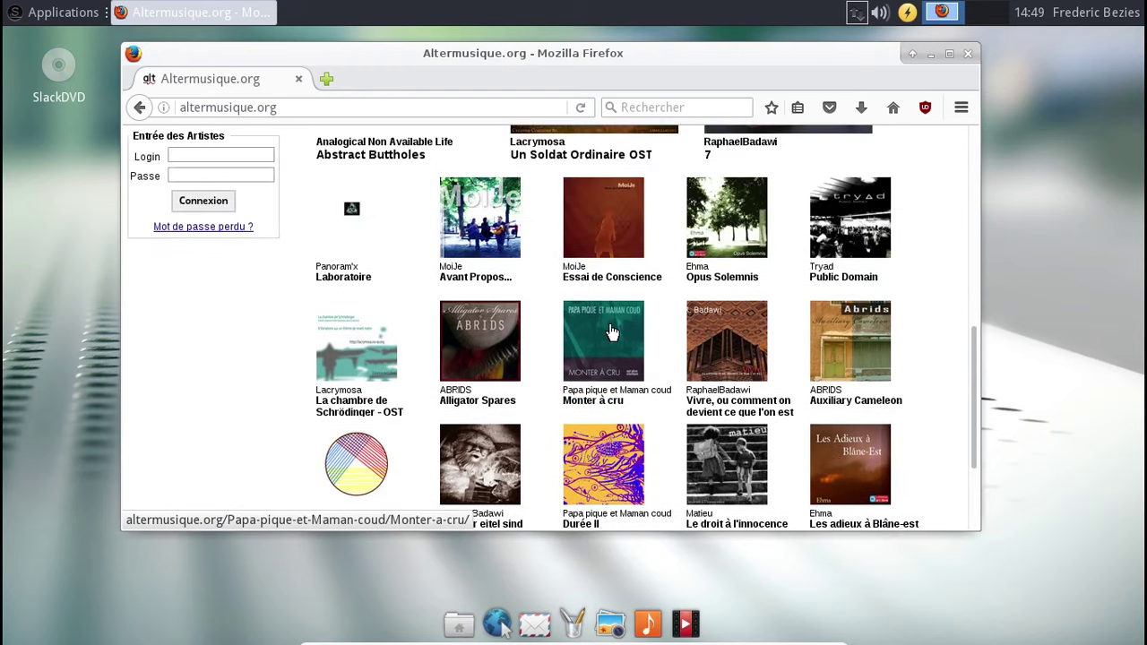
left_click(749, 228)
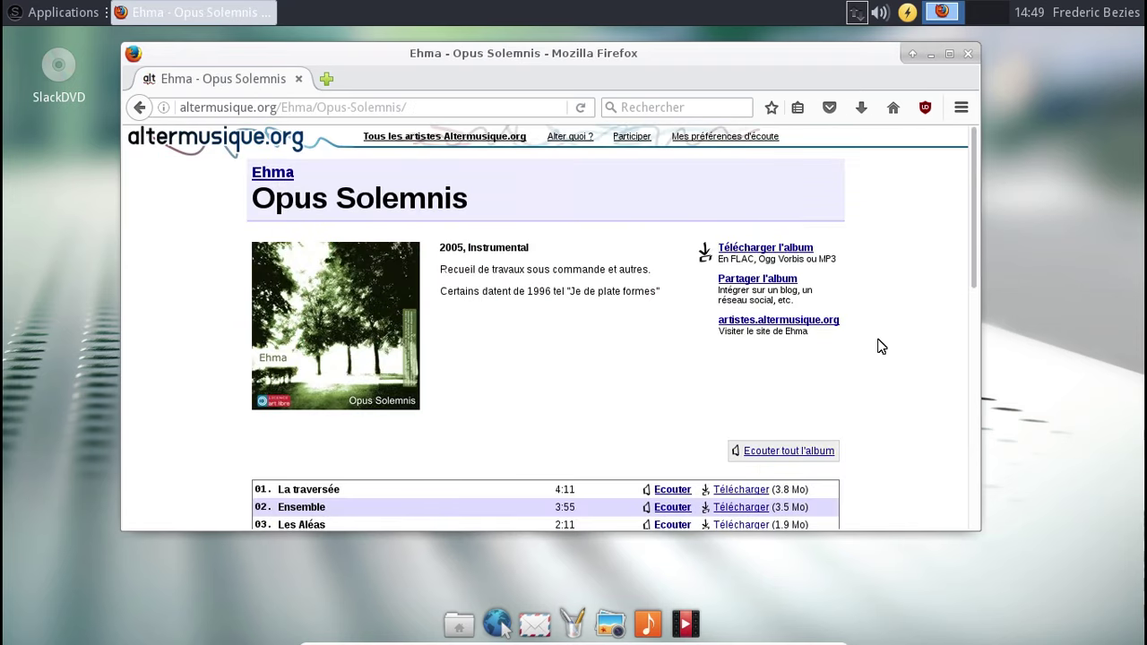
- Download the complete album as MP3 192kbps, saving the zip file and always applying this action to that file type
scroll(881, 347, "down", 6)
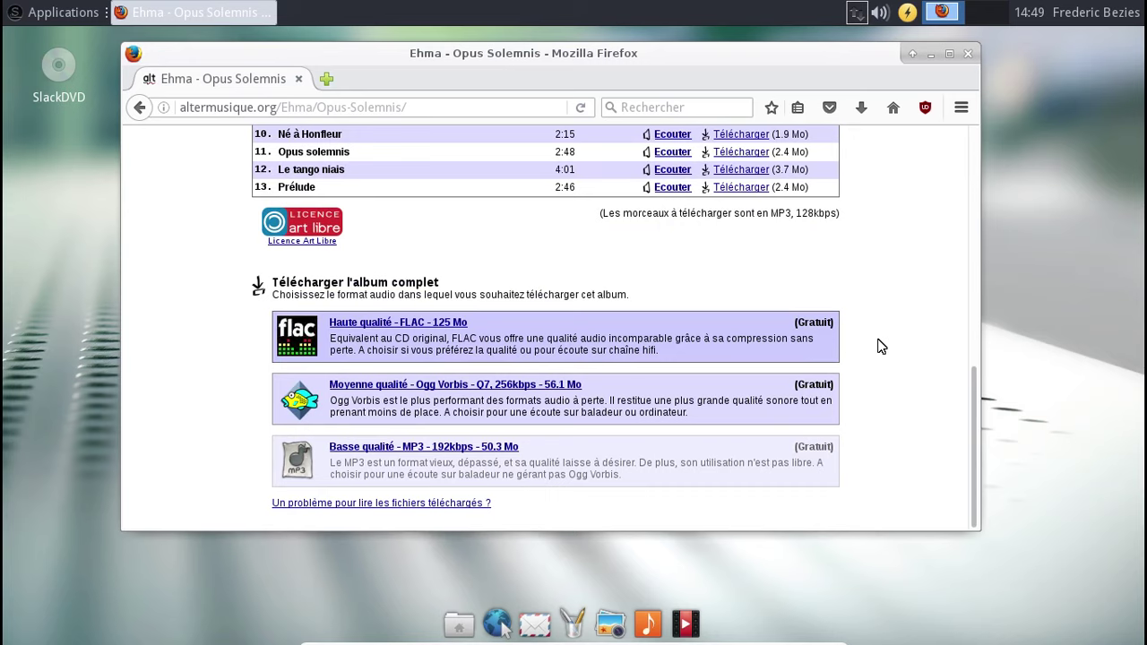
left_click(467, 453)
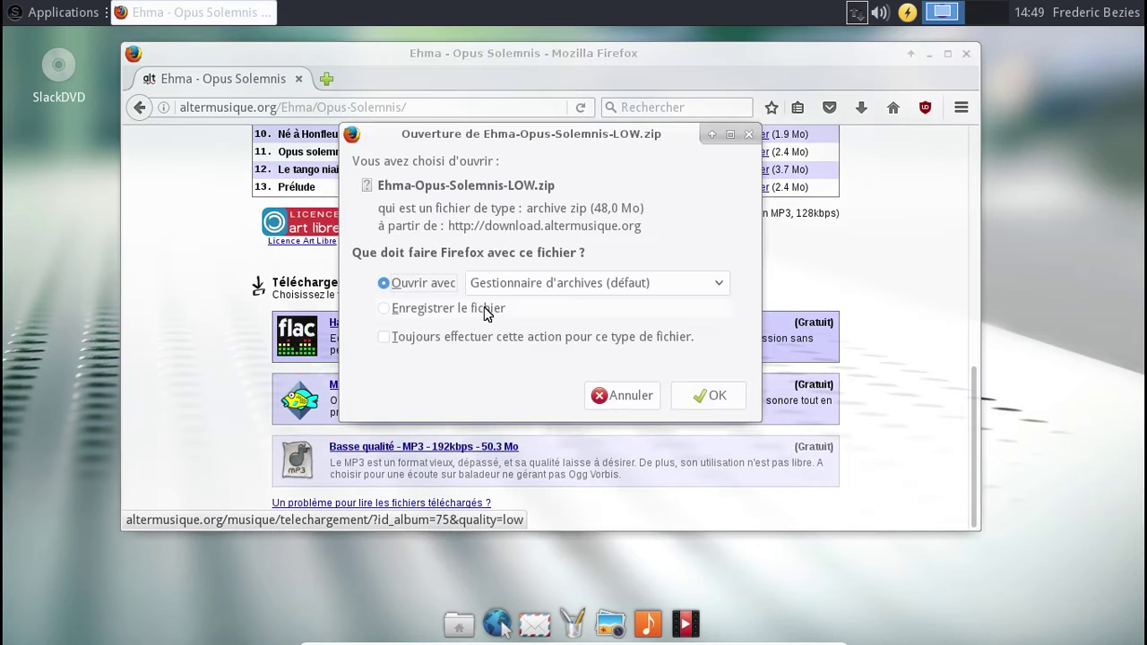
left_click(487, 311)
left_click(460, 336)
left_click(707, 431)
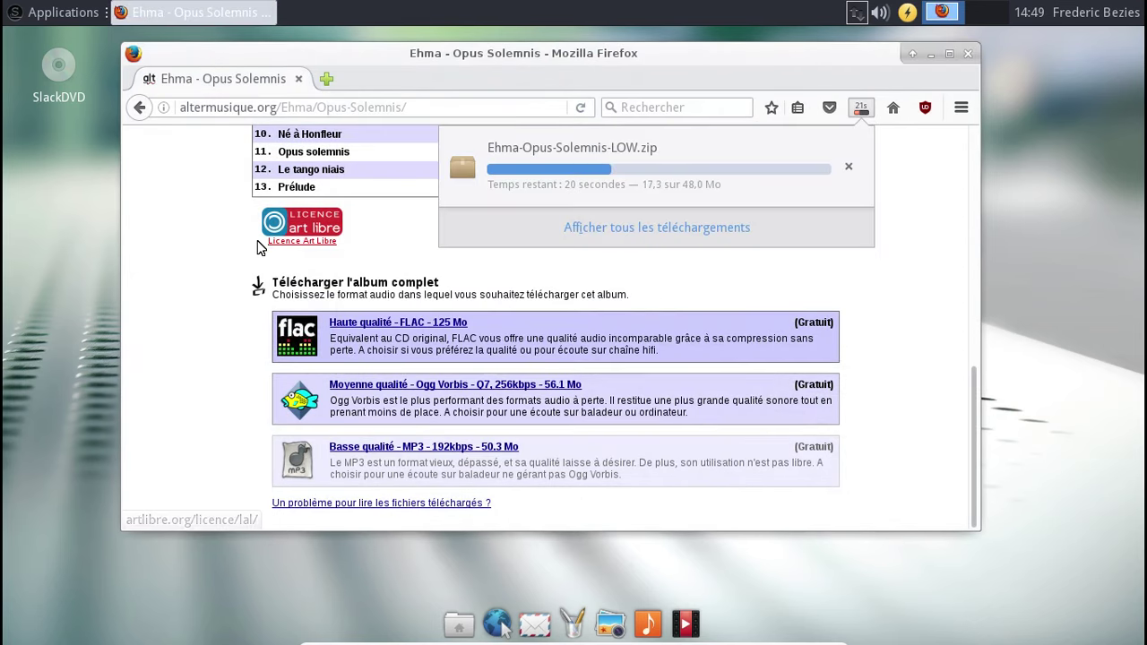
left_click(93, 174)
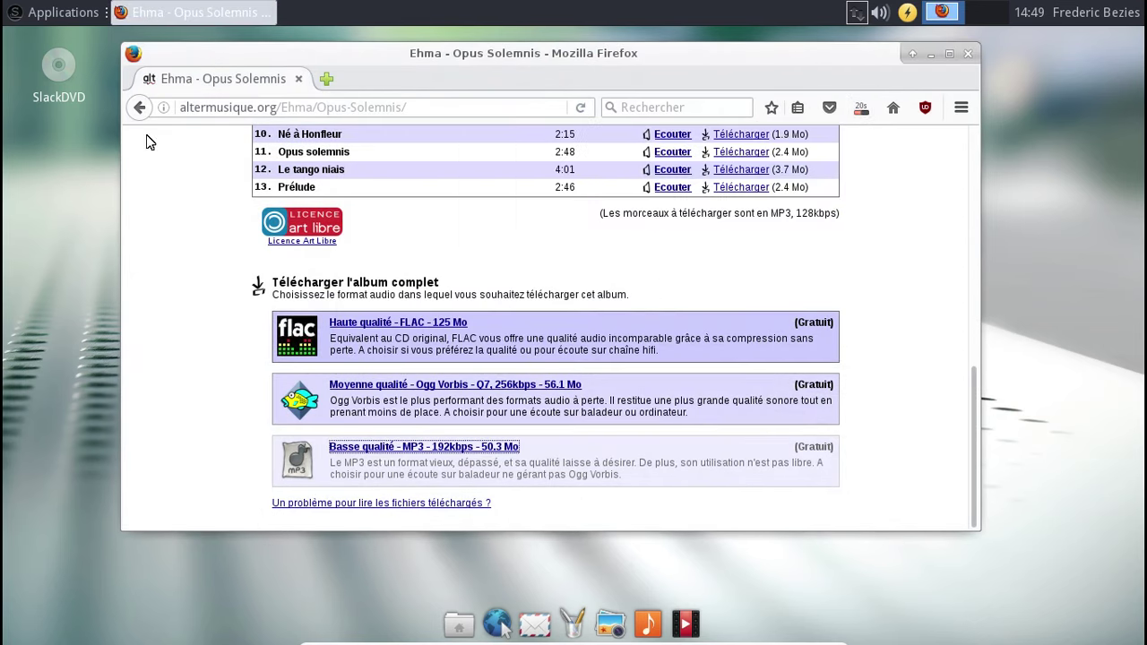
- Search the applications for calib, launch Calibre and advance through its welcome assistant with the default language and library folder
left_click(28, 12)
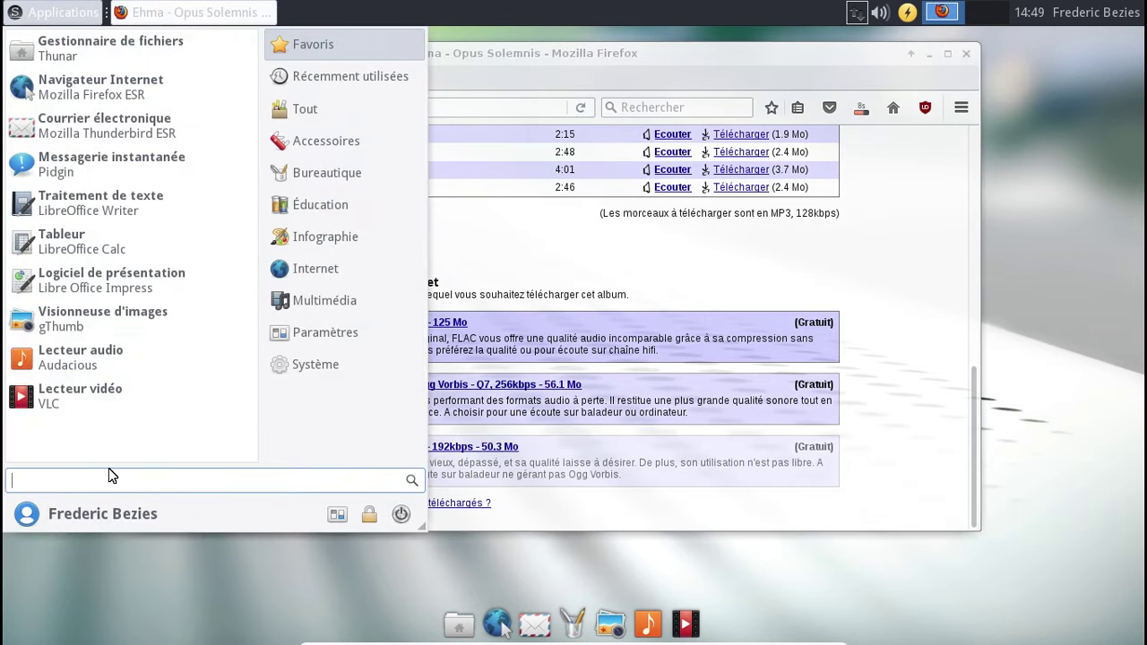
type("calib")
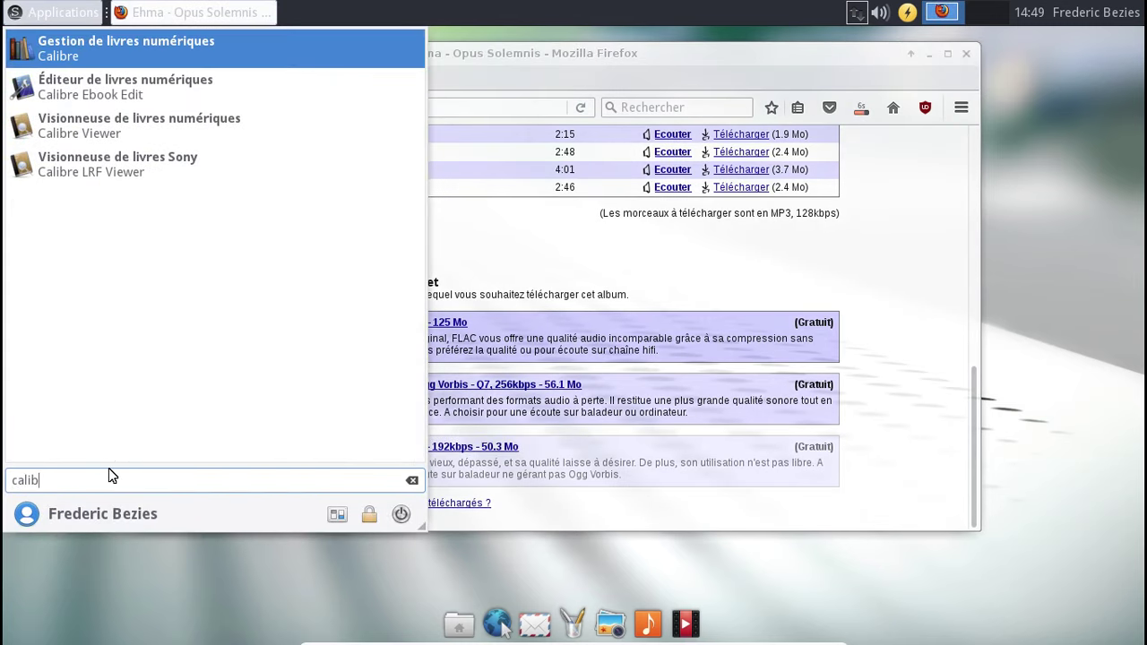
key("Escape")
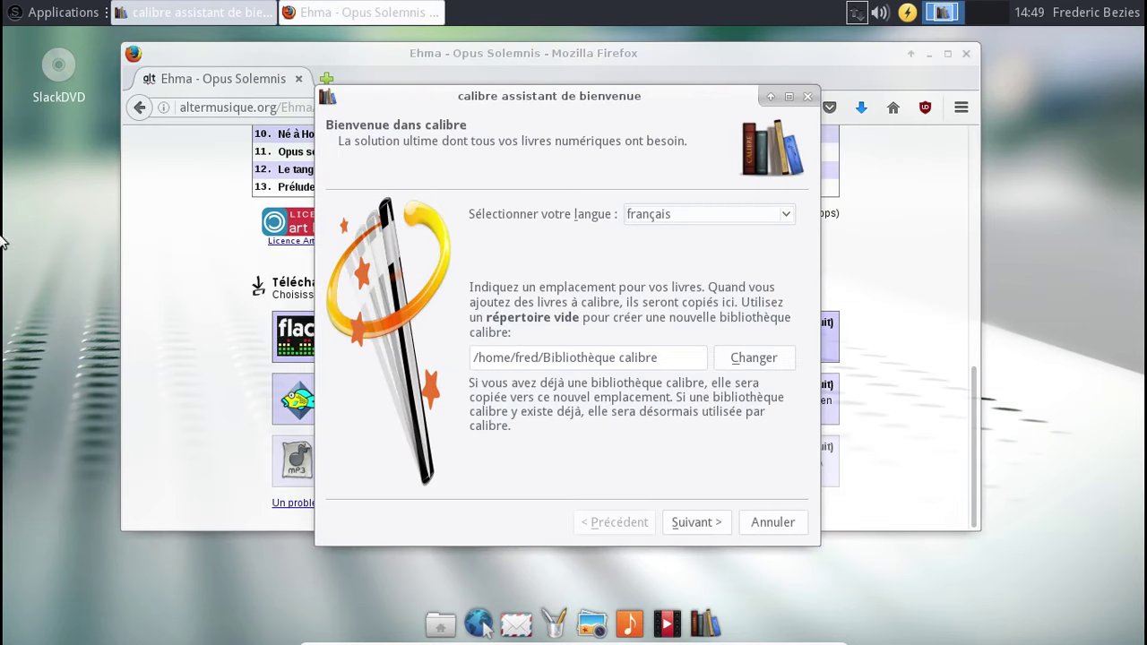
left_click(706, 532)
left_click(696, 516)
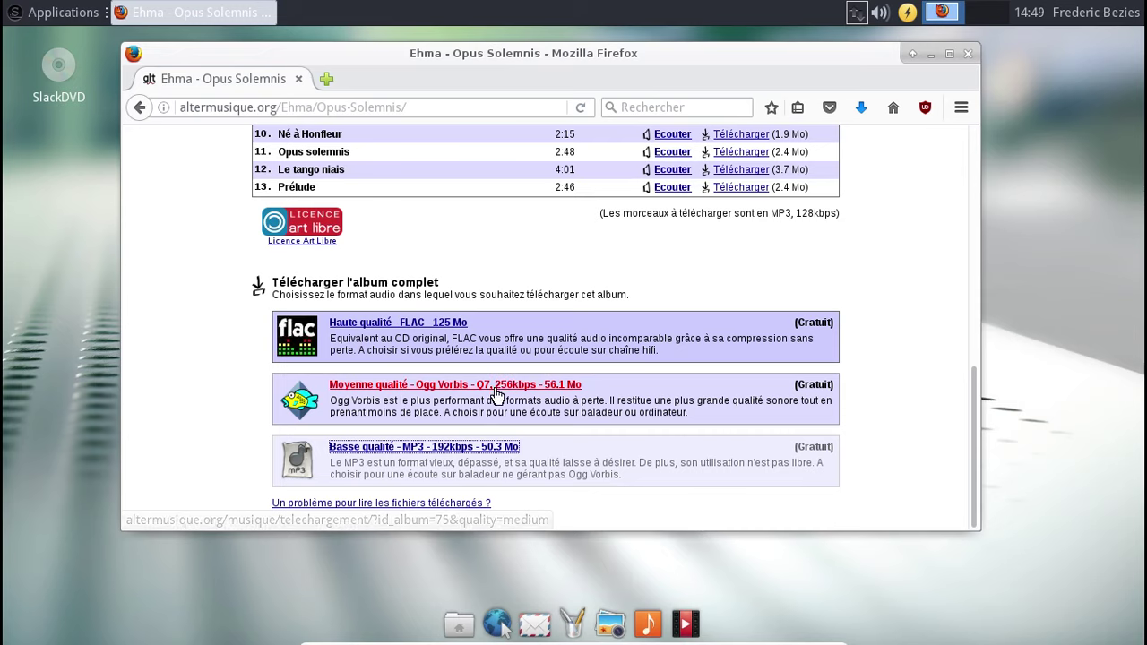
- Go to calibre-ebook.com in a new Firefox tab and bring the browser in front of the Calibre window
left_click(327, 79)
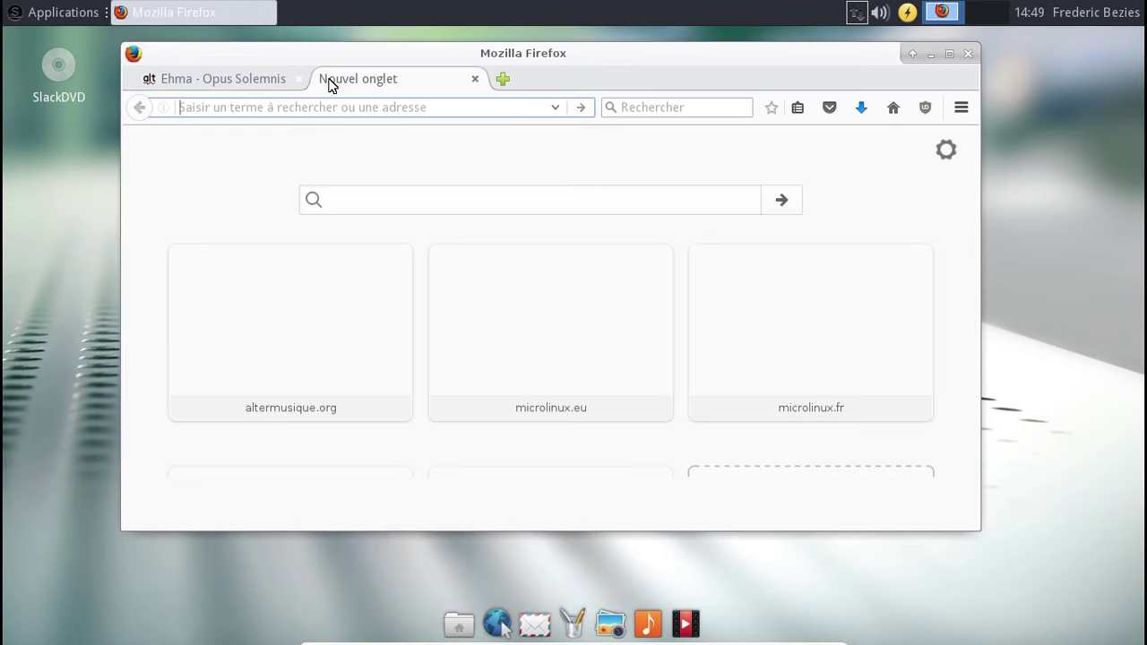
type("calibr")
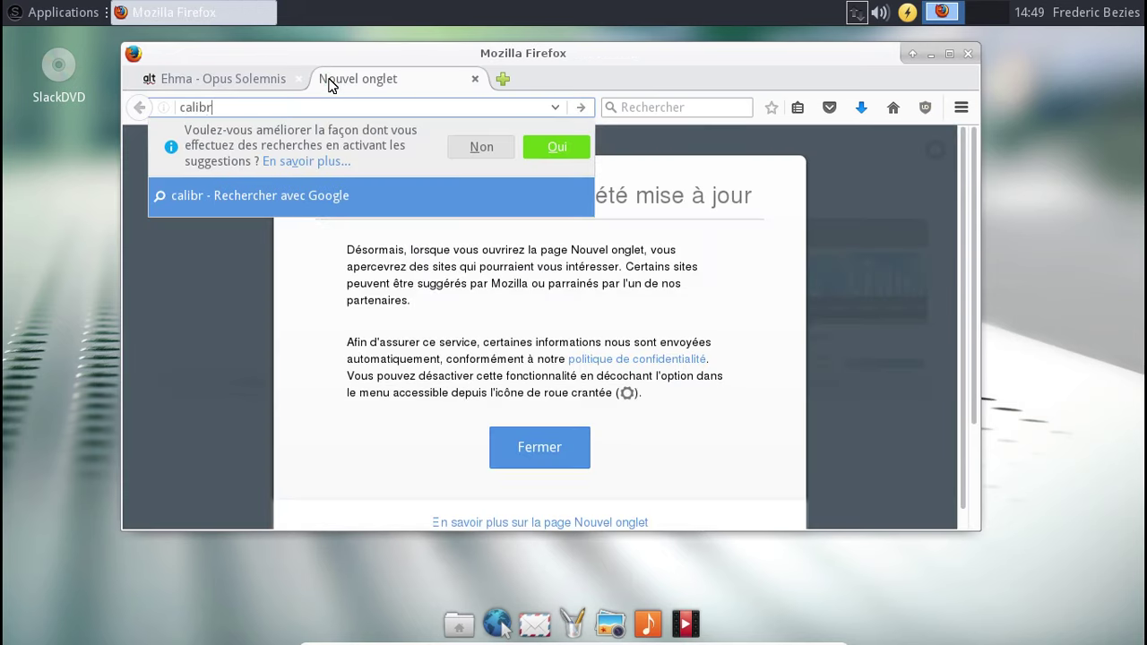
type("e-ebook.com")
key("Return")
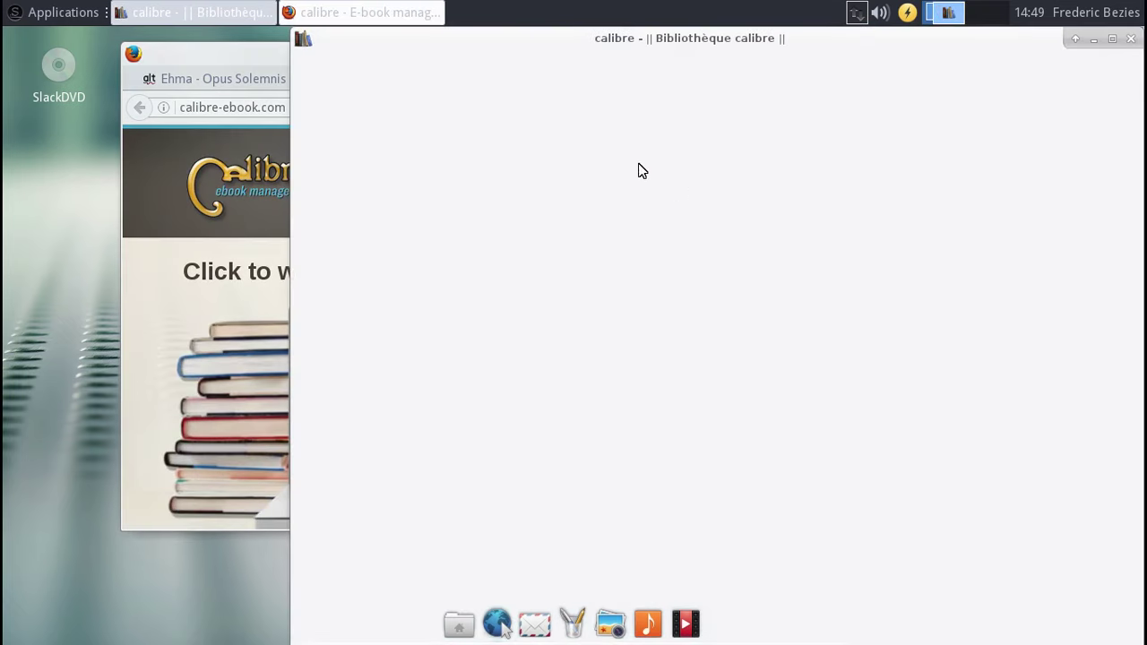
left_click(225, 55)
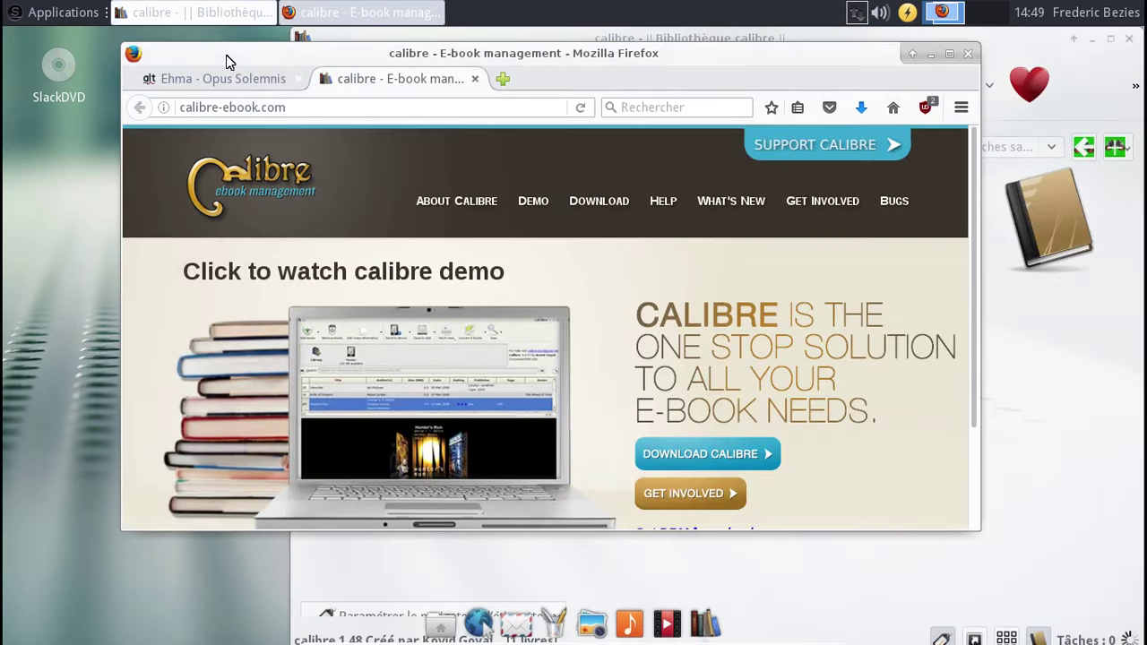
- Open the What's New page of the Calibre site and read through the changelog of recent releases
left_click(732, 209)
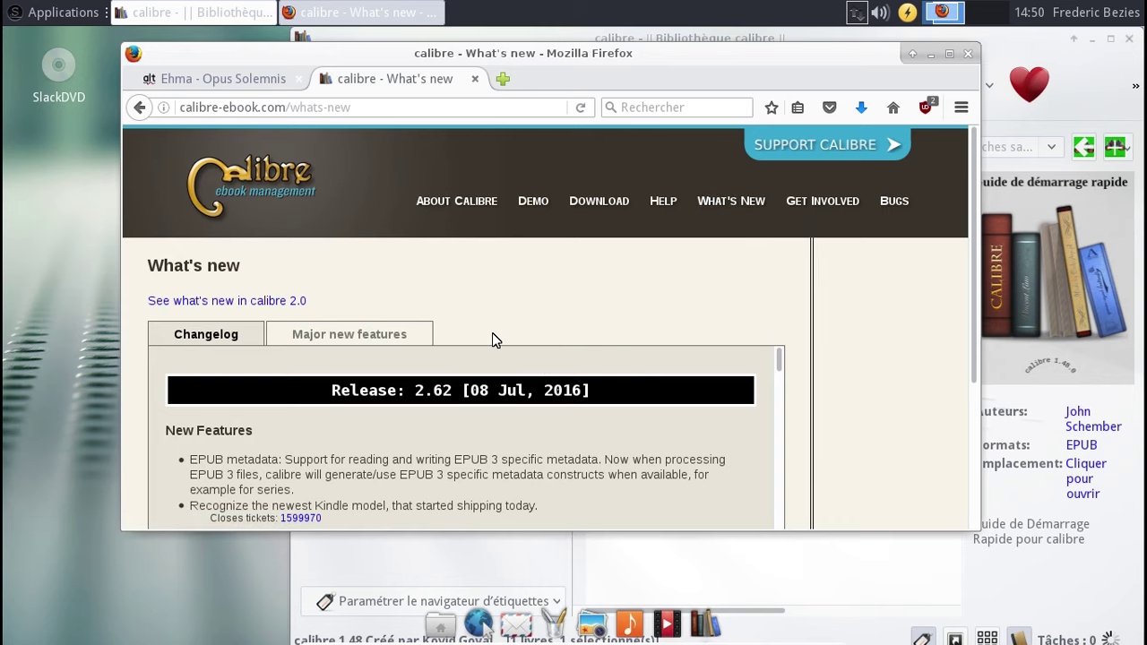
scroll(492, 332, "down", 3)
scroll(646, 246, "down", 5)
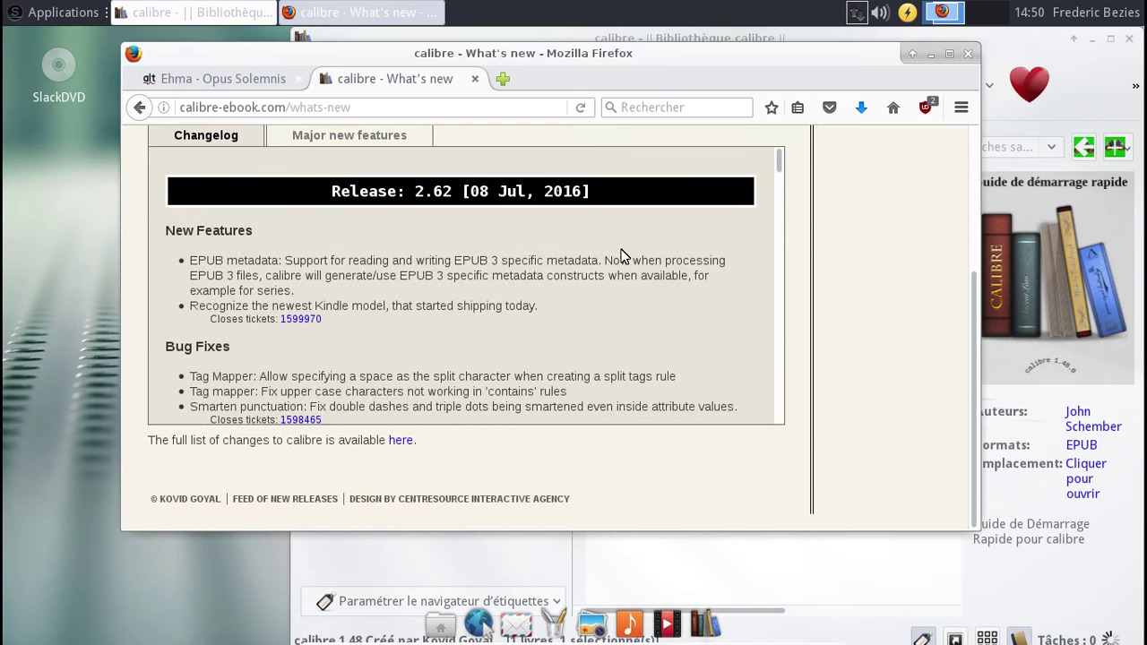
scroll(646, 246, "down", 4)
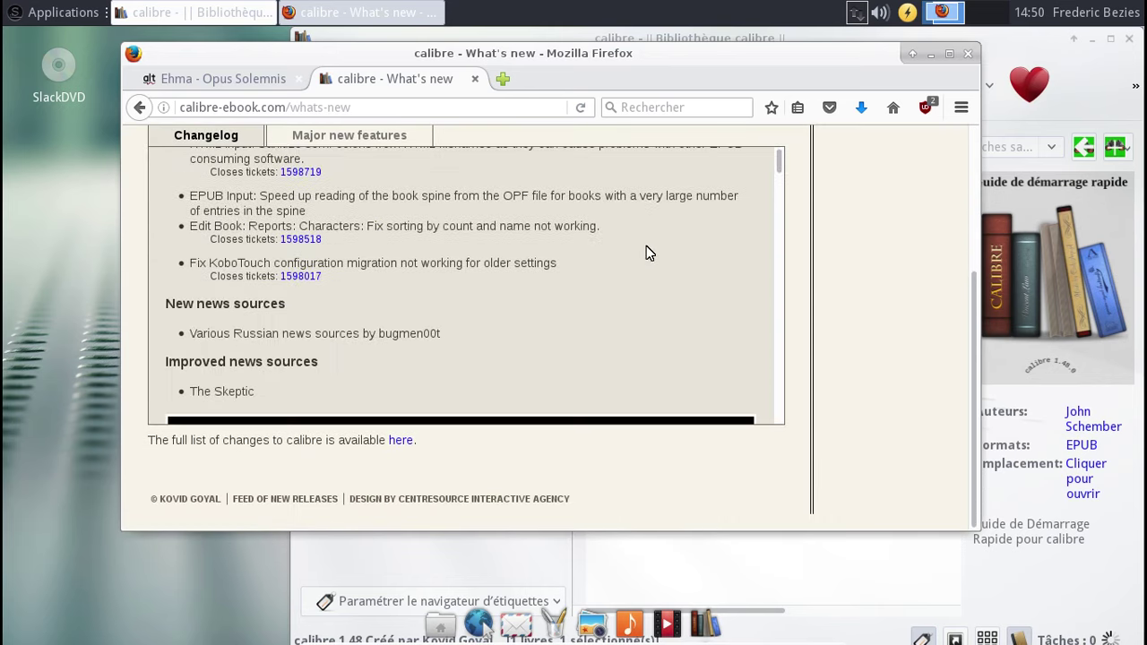
scroll(646, 245, "down", 1)
scroll(646, 246, "down", 10)
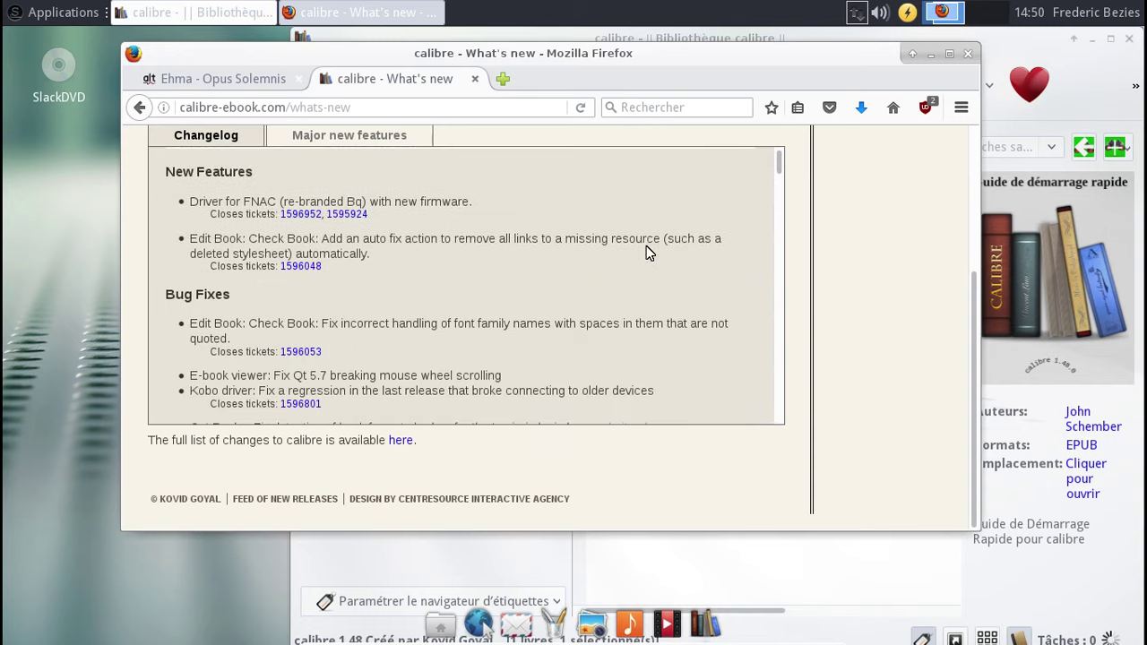
scroll(646, 246, "down", 5)
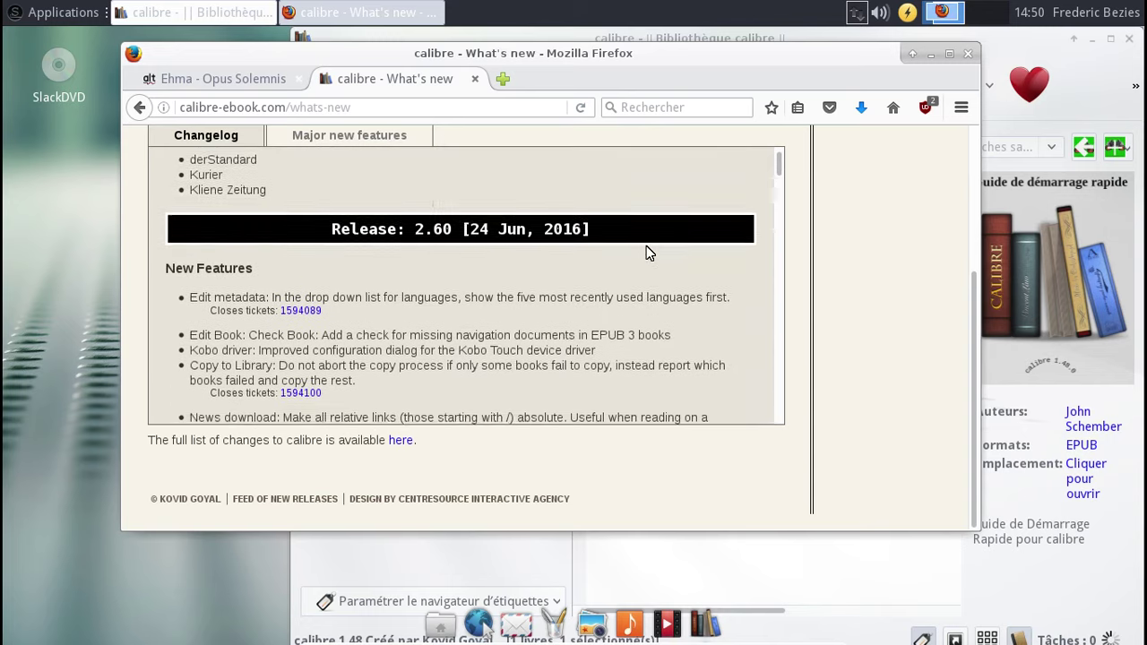
- Switch back to the Calibre library window and open its preferences
left_click(981, 42)
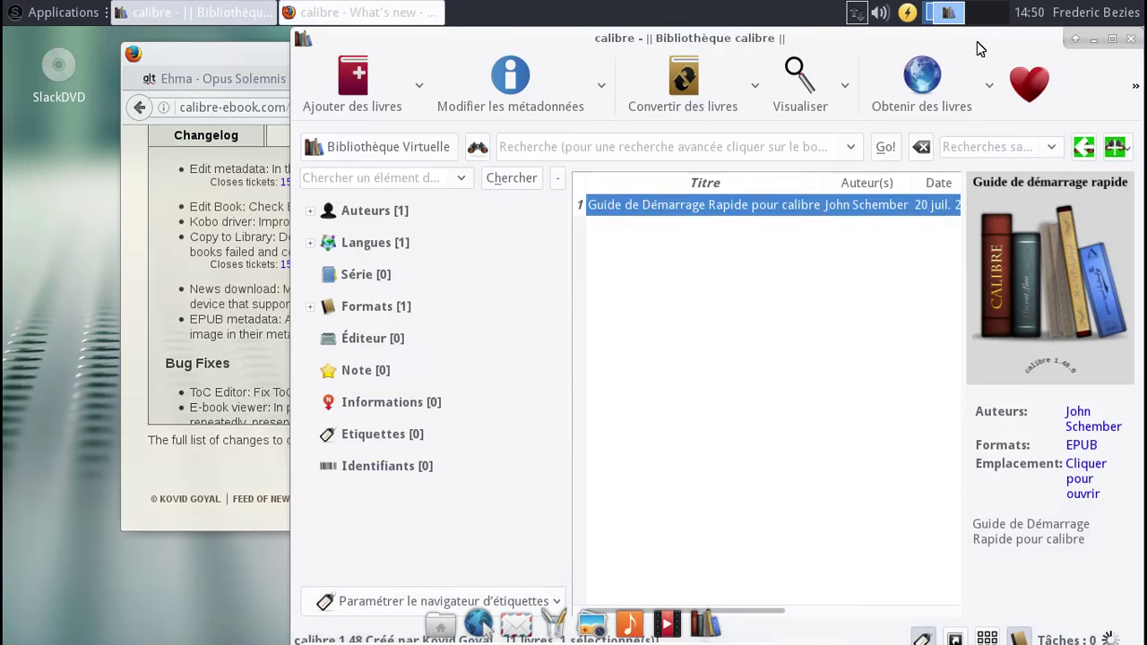
left_click(1135, 88)
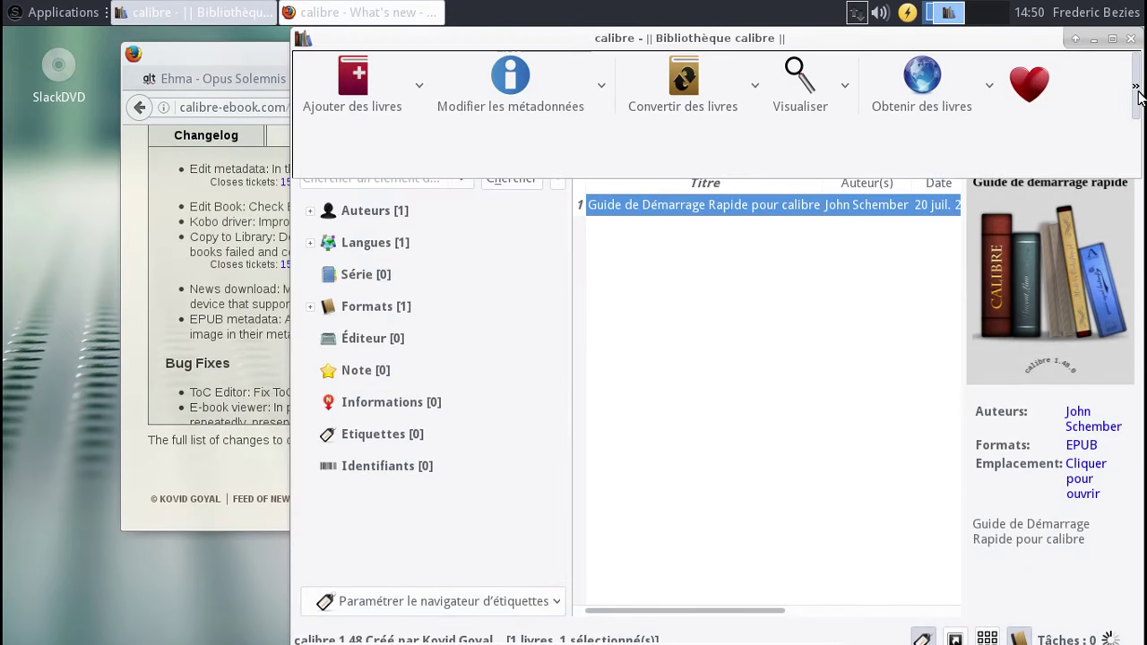
left_click(478, 229)
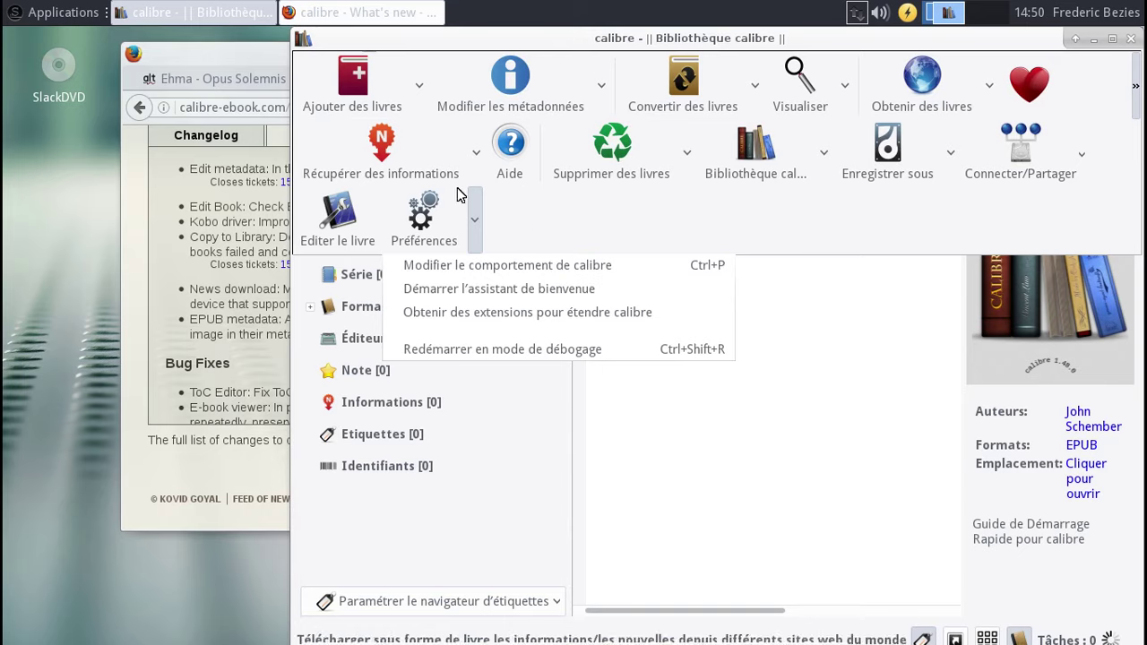
left_click(428, 225)
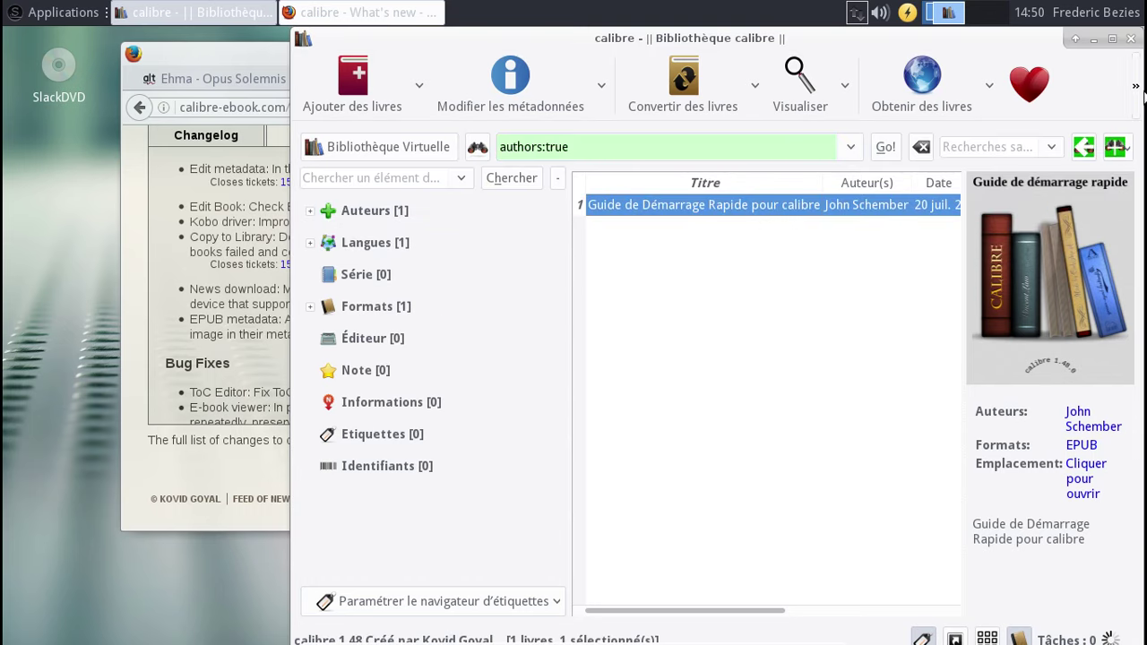
left_click(1136, 97)
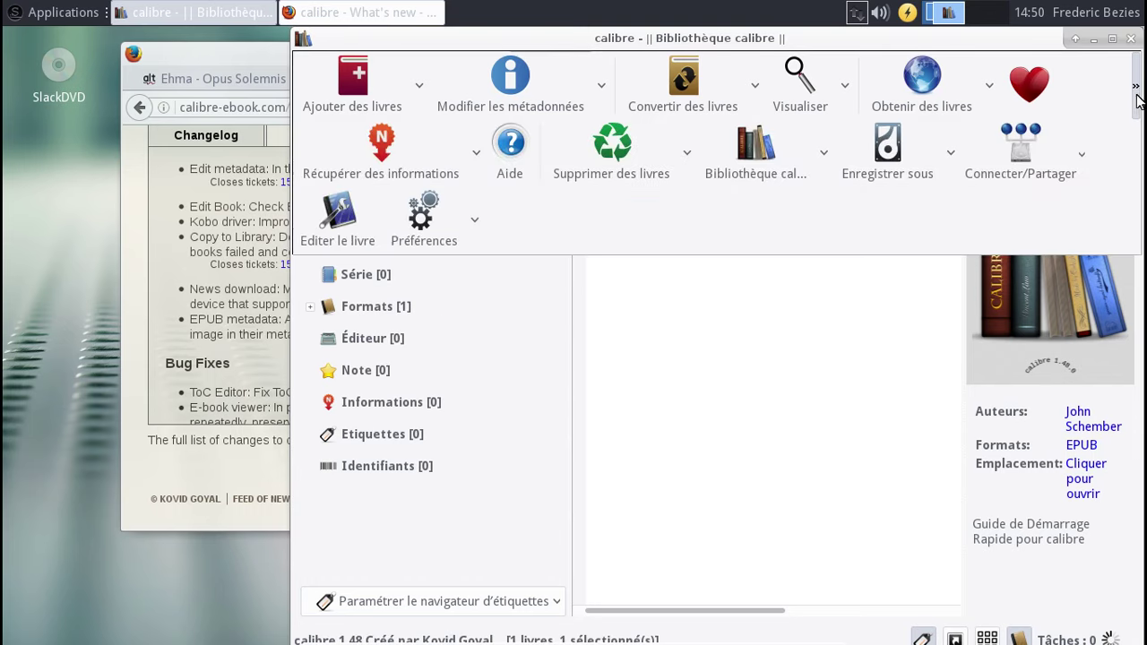
left_click(430, 207)
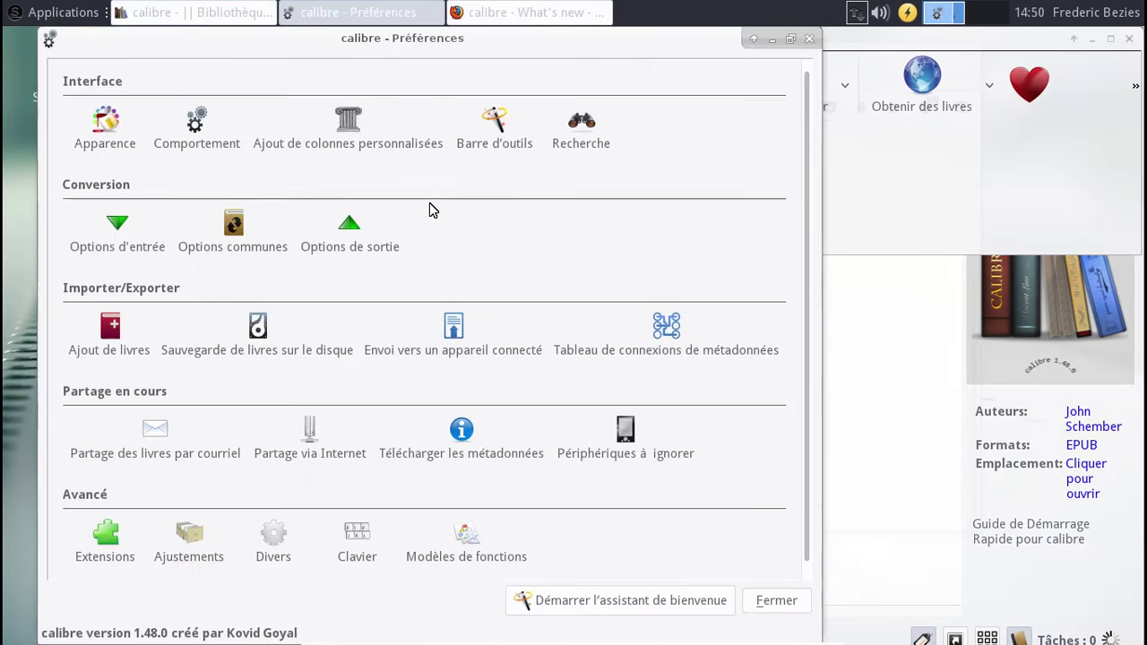
- Open the Apparence preferences and look through the cover grid, book details, tag browser and cover browser settings
left_click(94, 115)
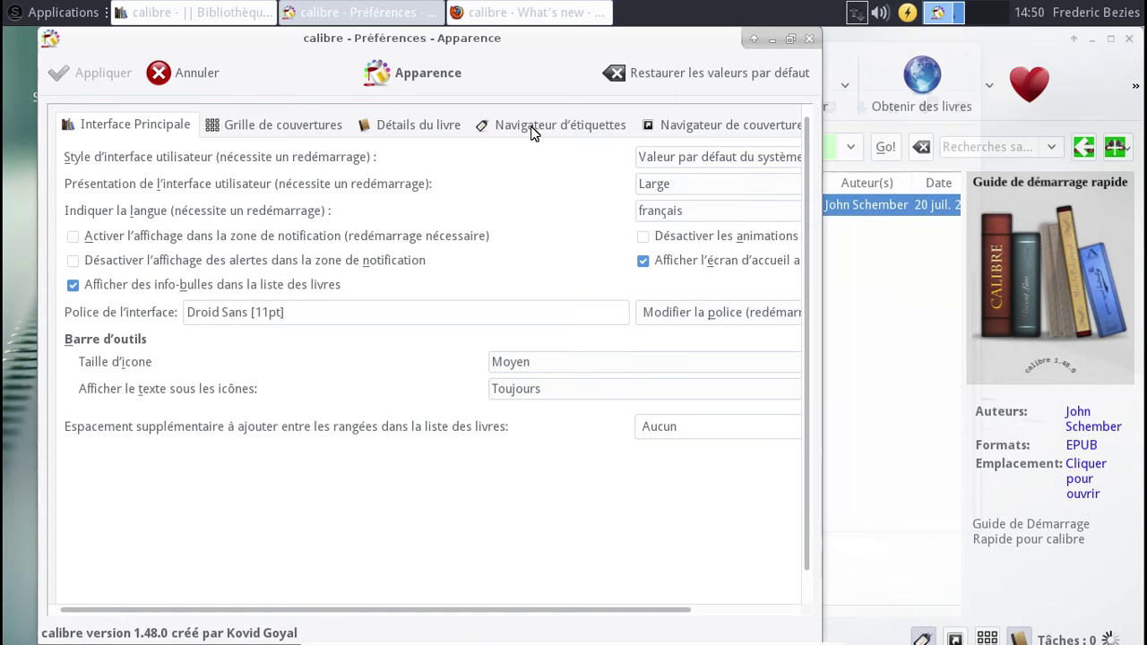
left_click(345, 128)
left_click(416, 124)
left_click(604, 126)
left_click(667, 128)
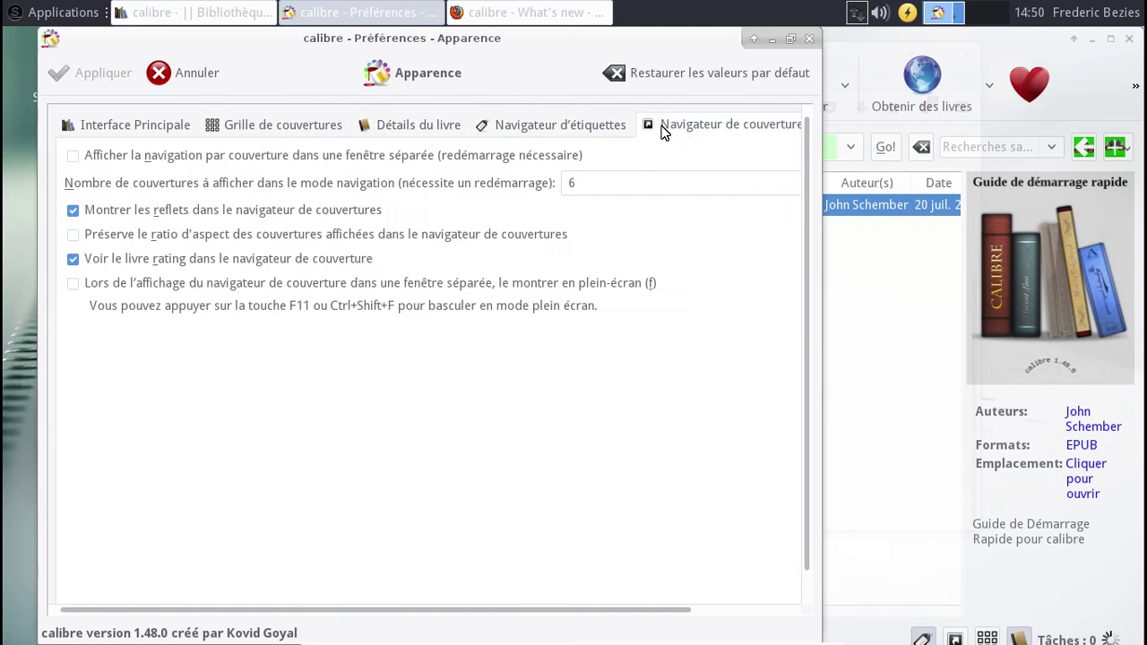
left_click_drag(671, 610, 798, 609)
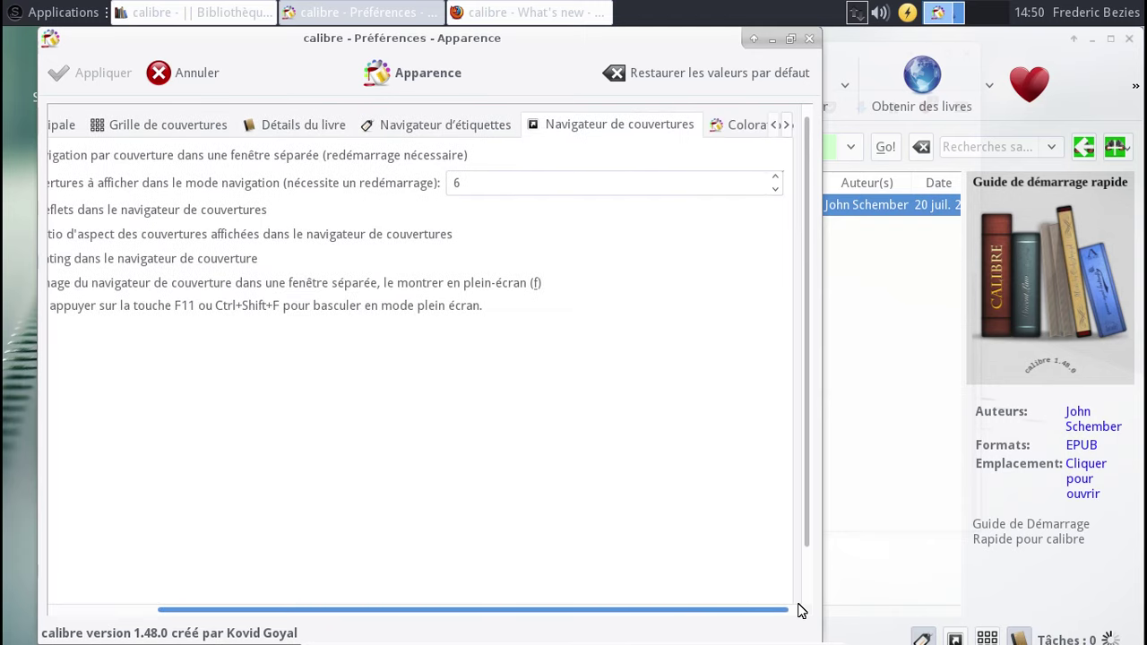
left_click(788, 130)
left_click(789, 131)
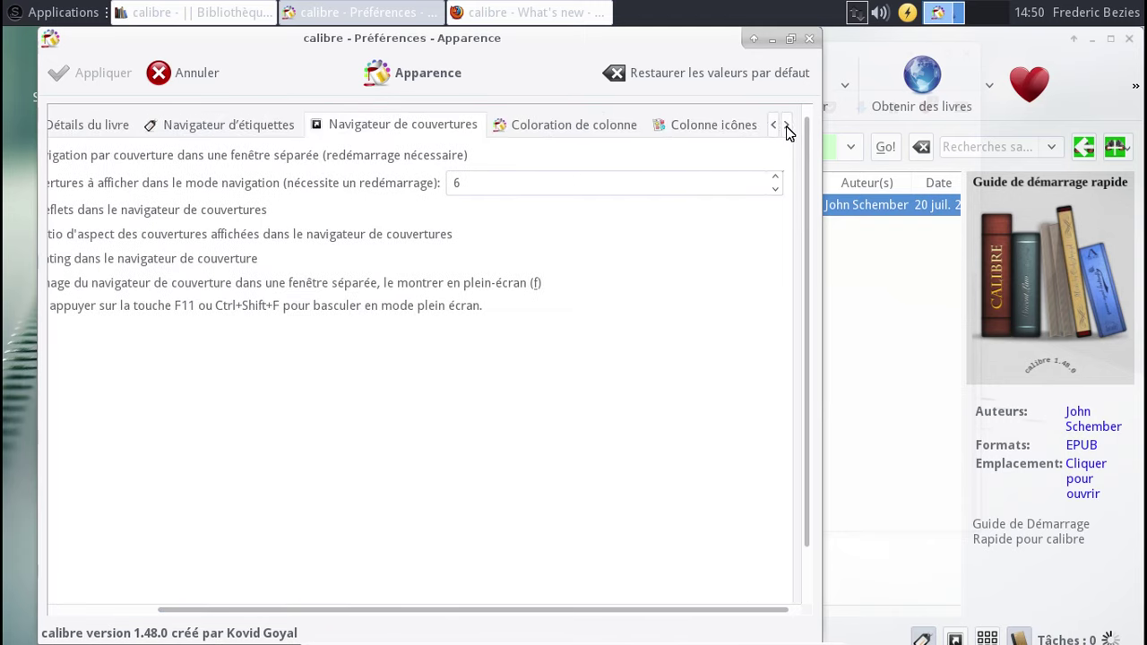
left_click(776, 128)
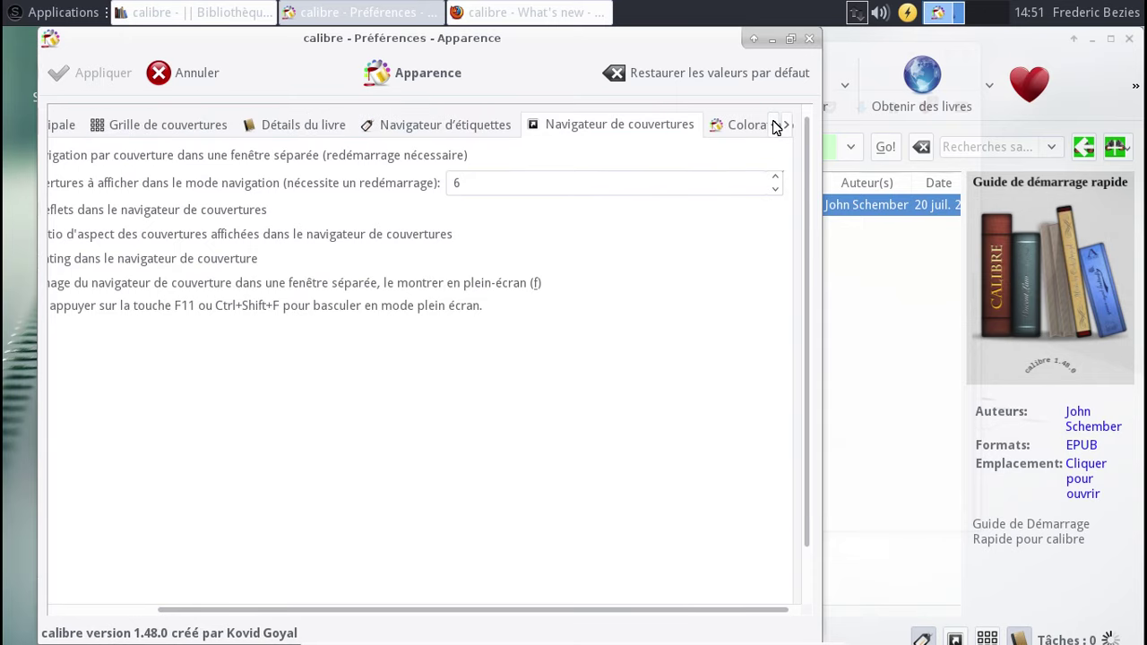
left_click_drag(195, 618, 97, 615)
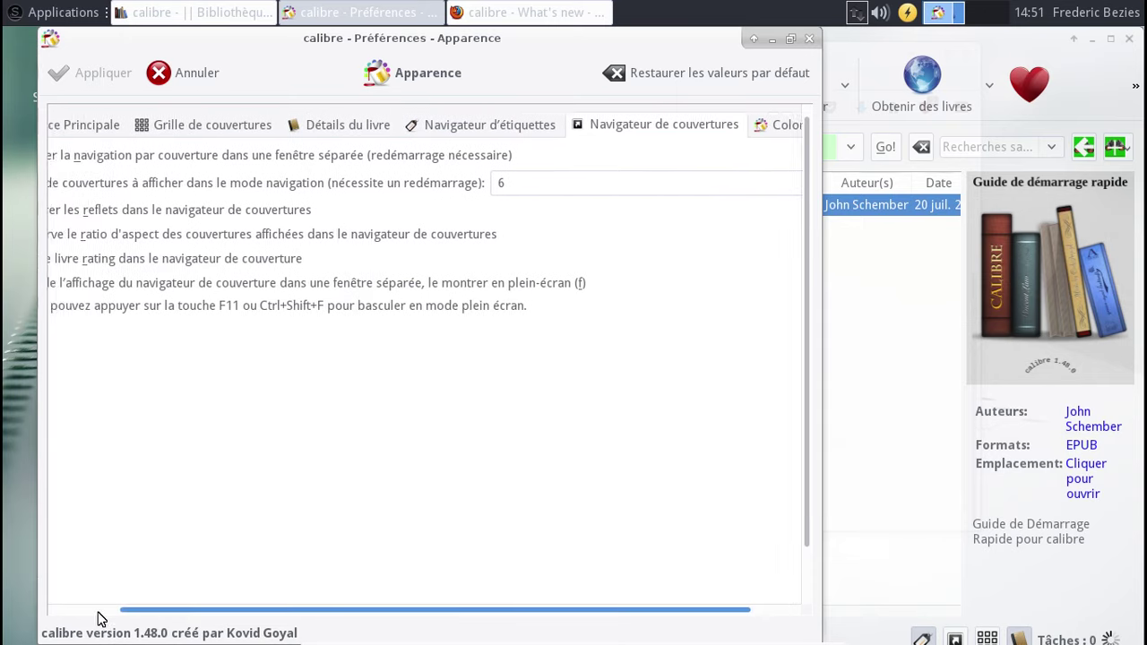
- Return to the main interface settings and view the available choices for interface style and layout
left_click(123, 130)
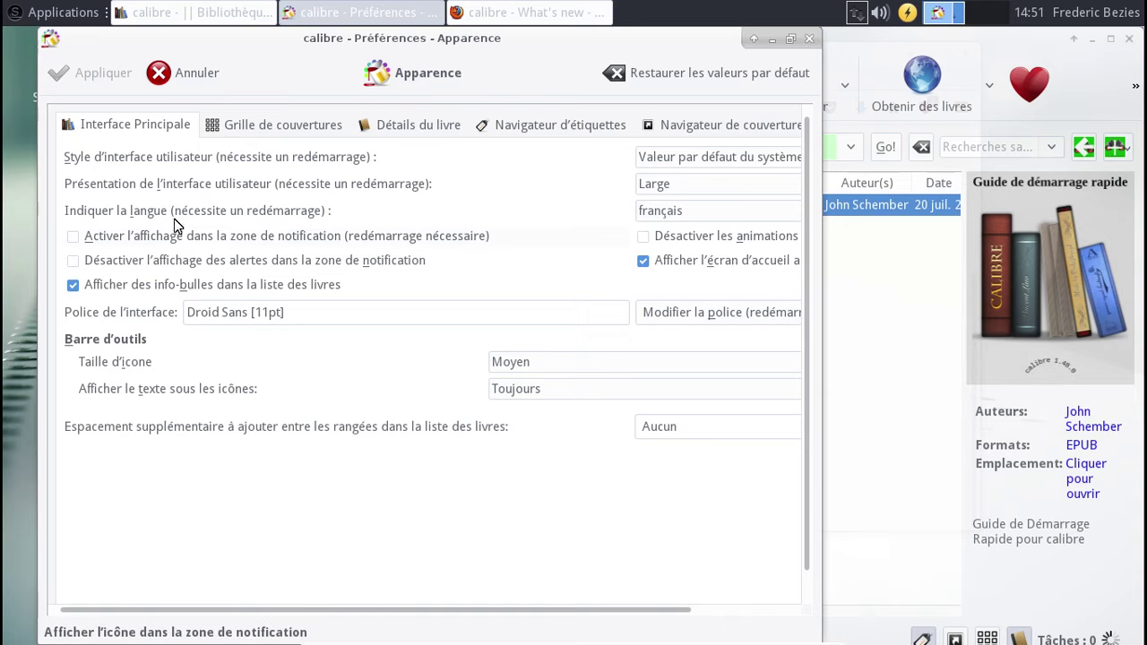
left_click(682, 155)
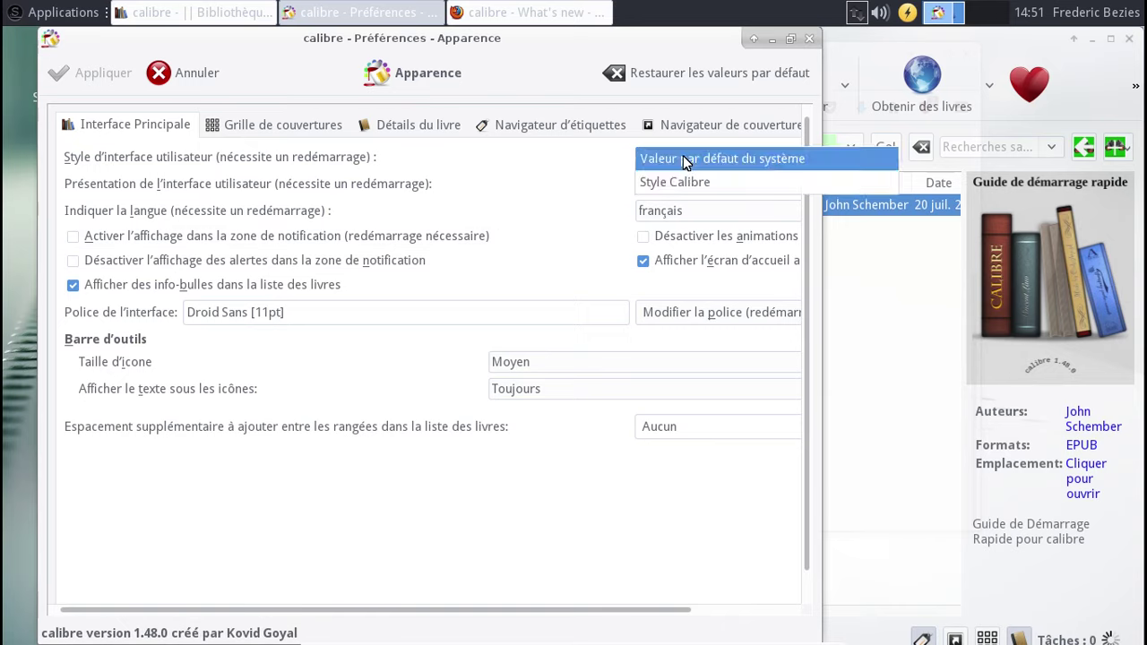
left_click(683, 155)
left_click(680, 184)
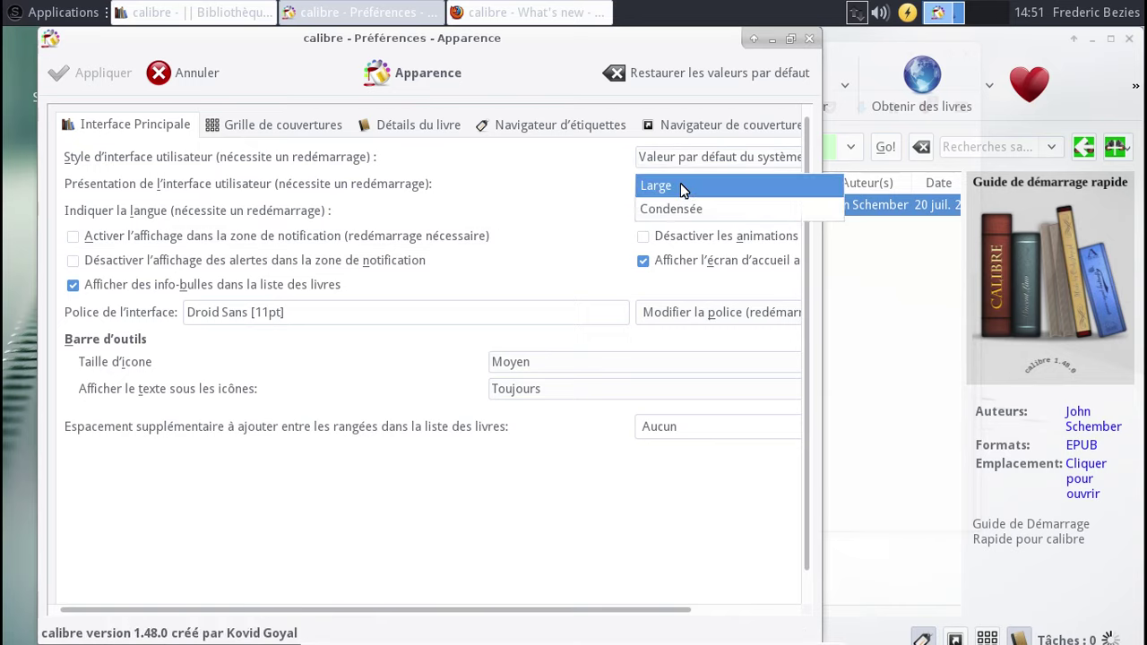
left_click(680, 184)
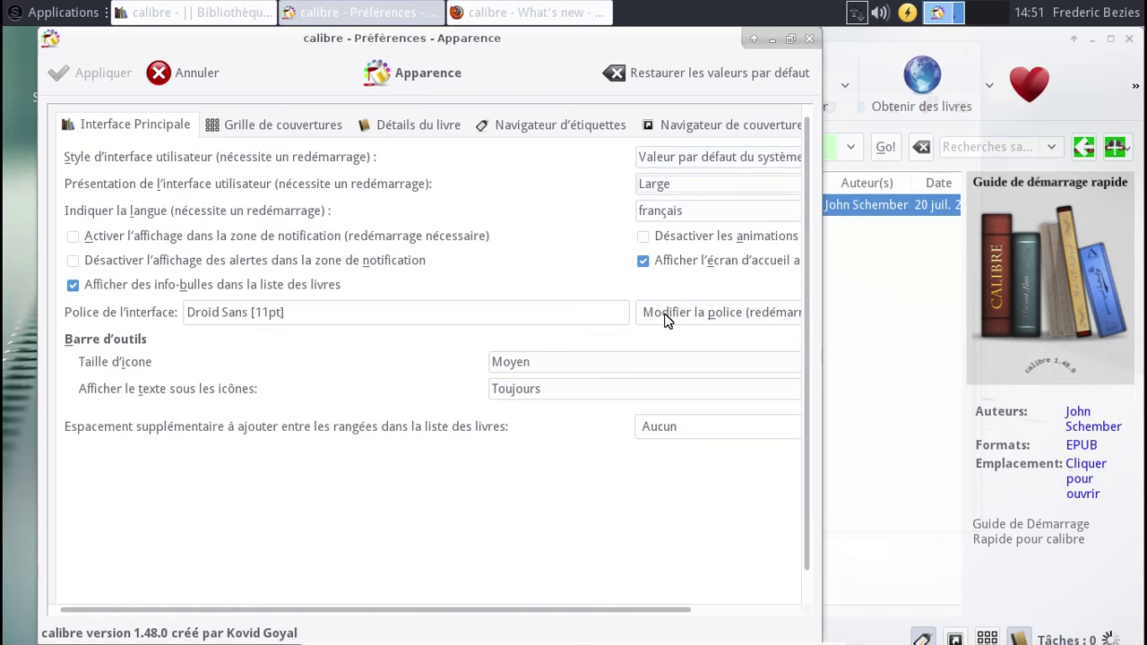
- Set the toolbar icon size to Petit, apply the change and close the preferences
left_click(627, 370)
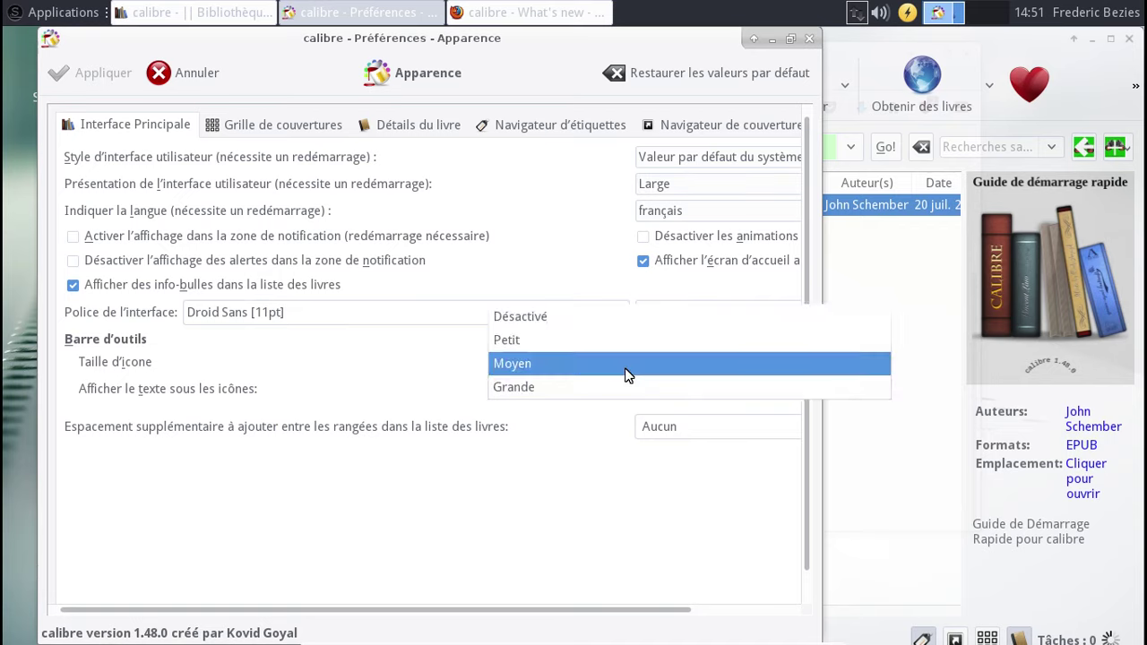
left_click(581, 337)
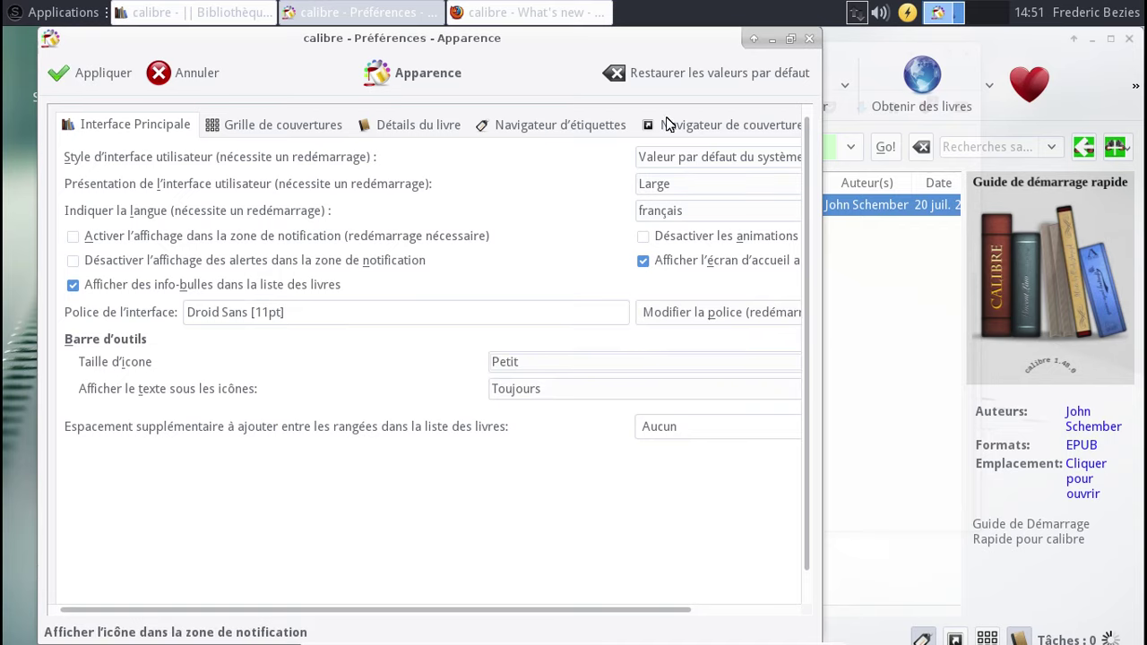
left_click(81, 77)
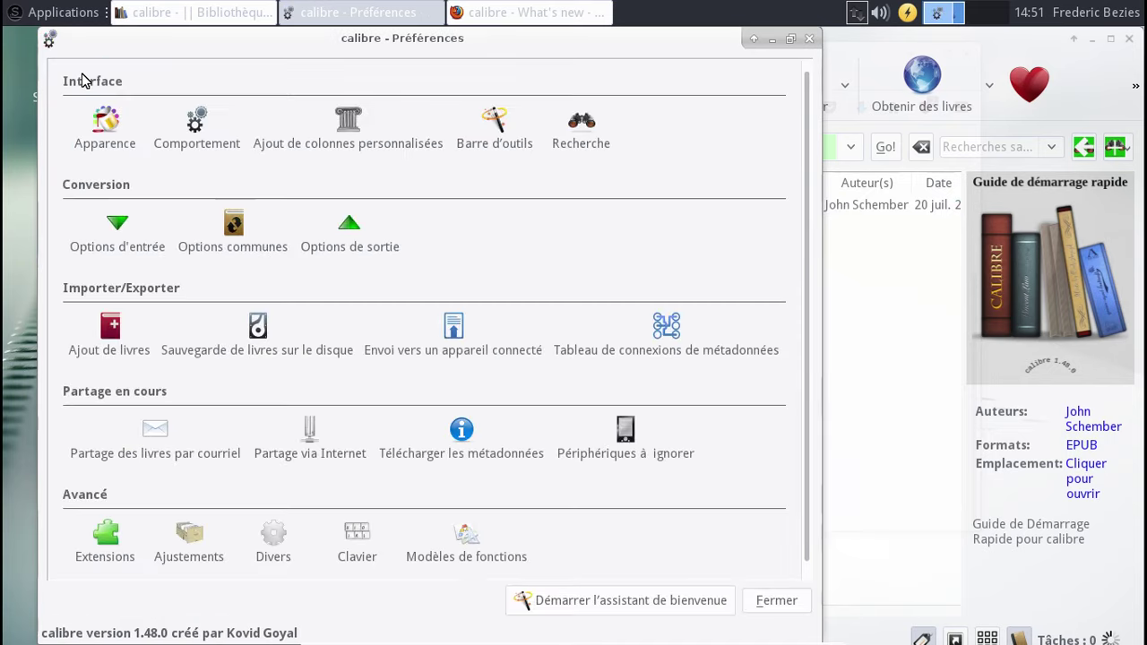
left_click(809, 39)
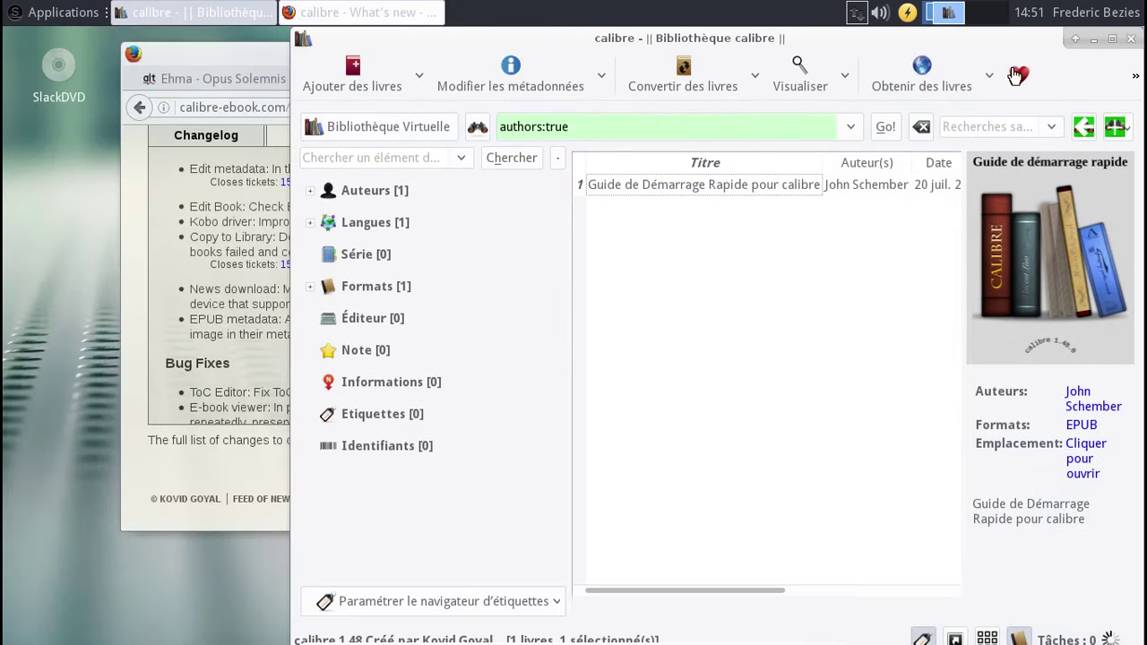
- Close Calibre and look back through the changelog in Firefox up to the most recent release
left_click(1131, 39)
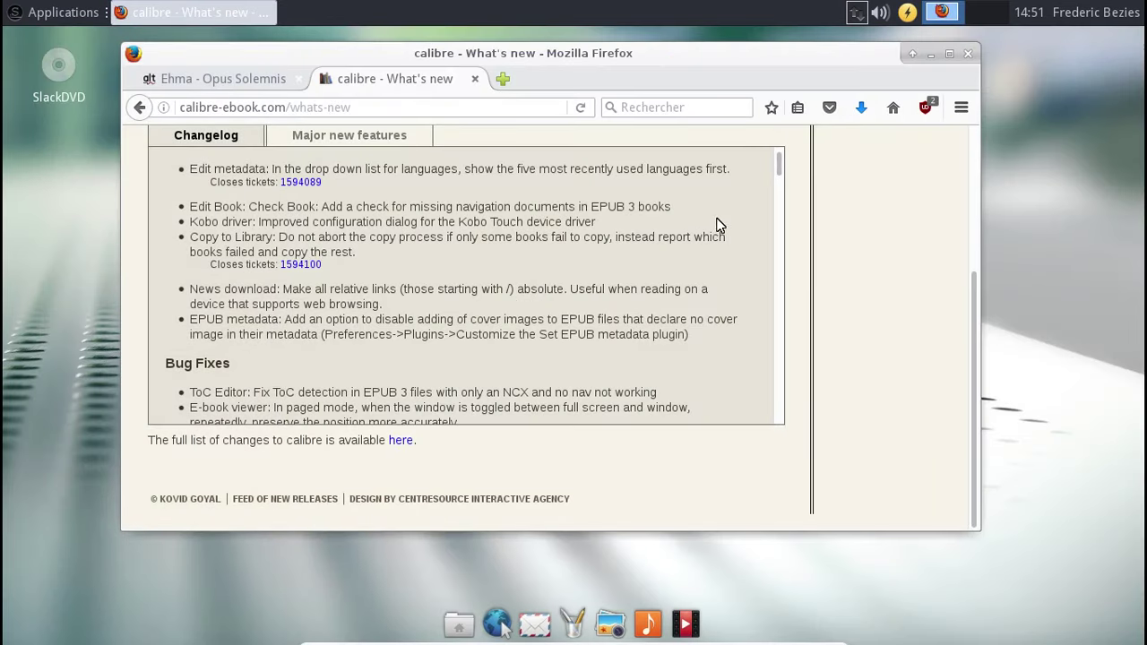
scroll(744, 273, "up", 4)
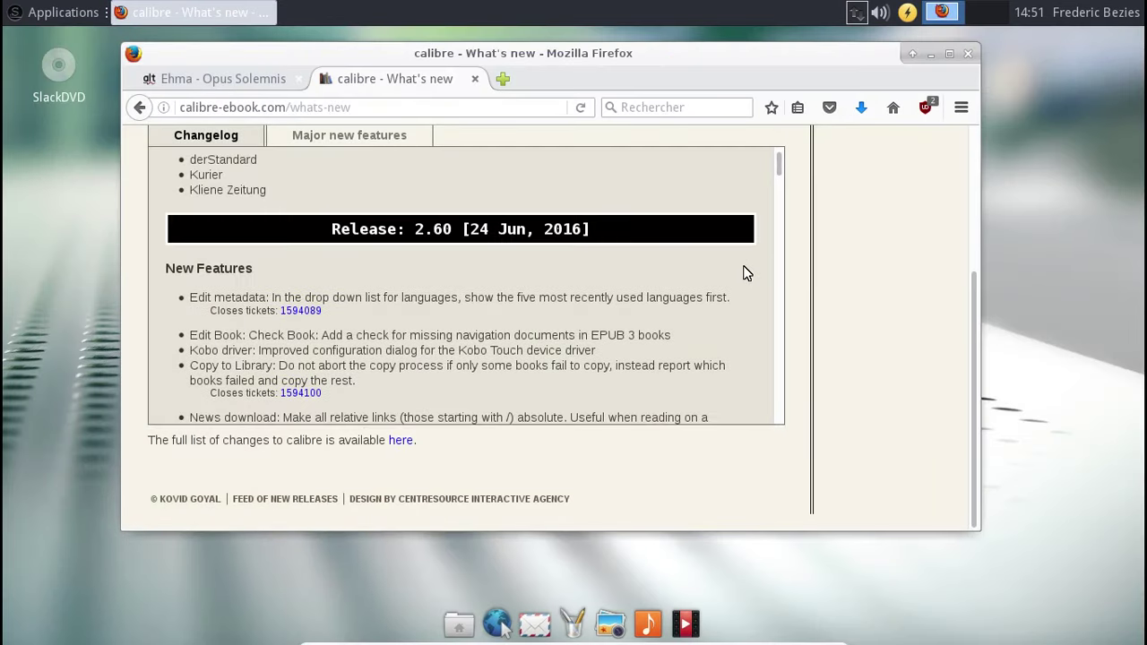
scroll(744, 273, "up", 4)
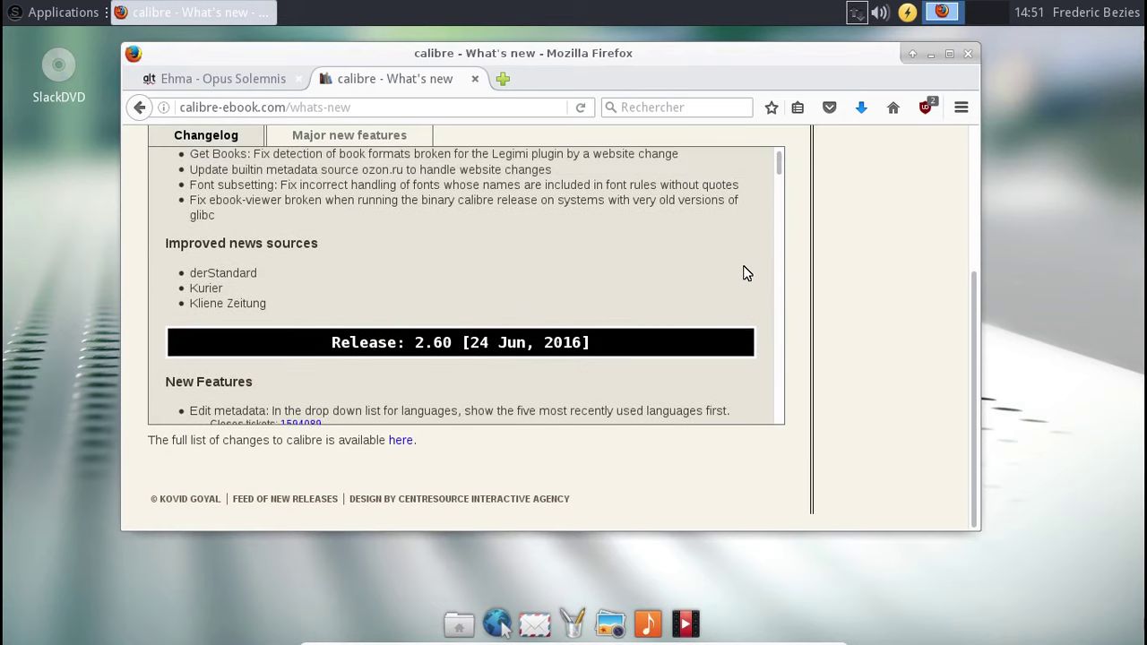
scroll(744, 274, "up", 2)
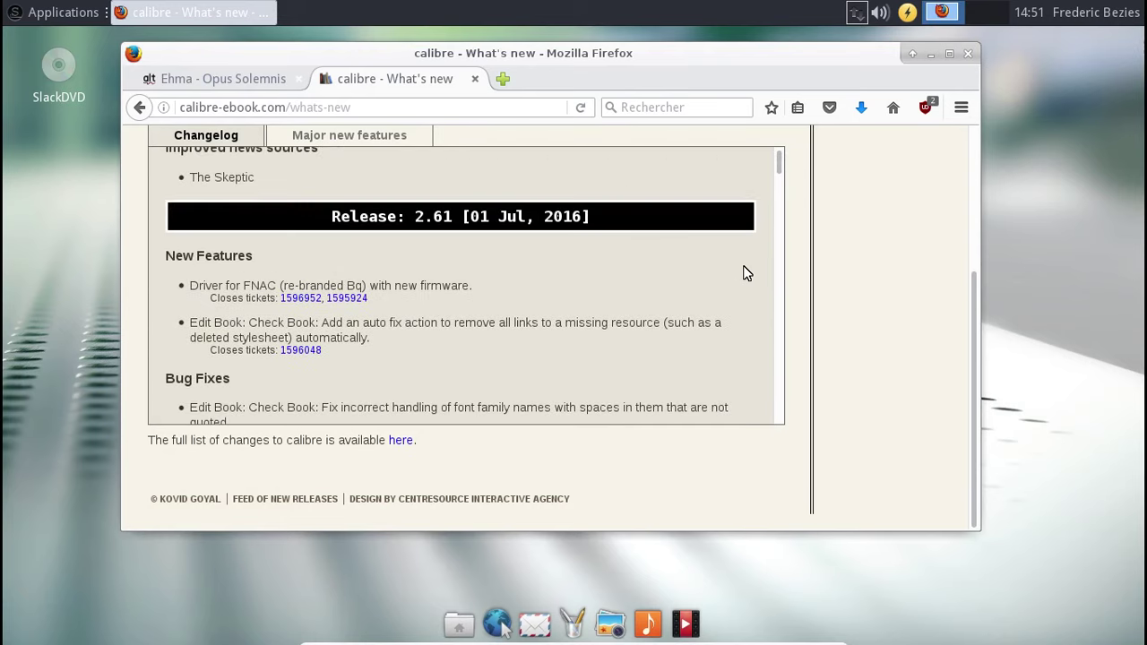
scroll(744, 273, "up", 5)
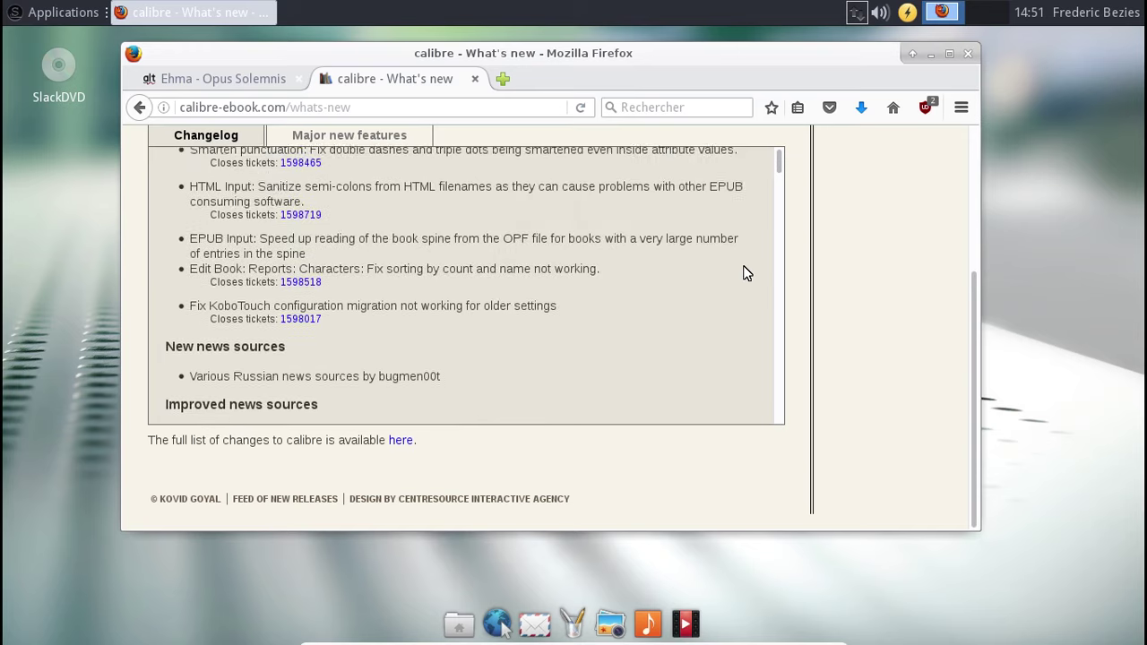
scroll(744, 273, "up", 2)
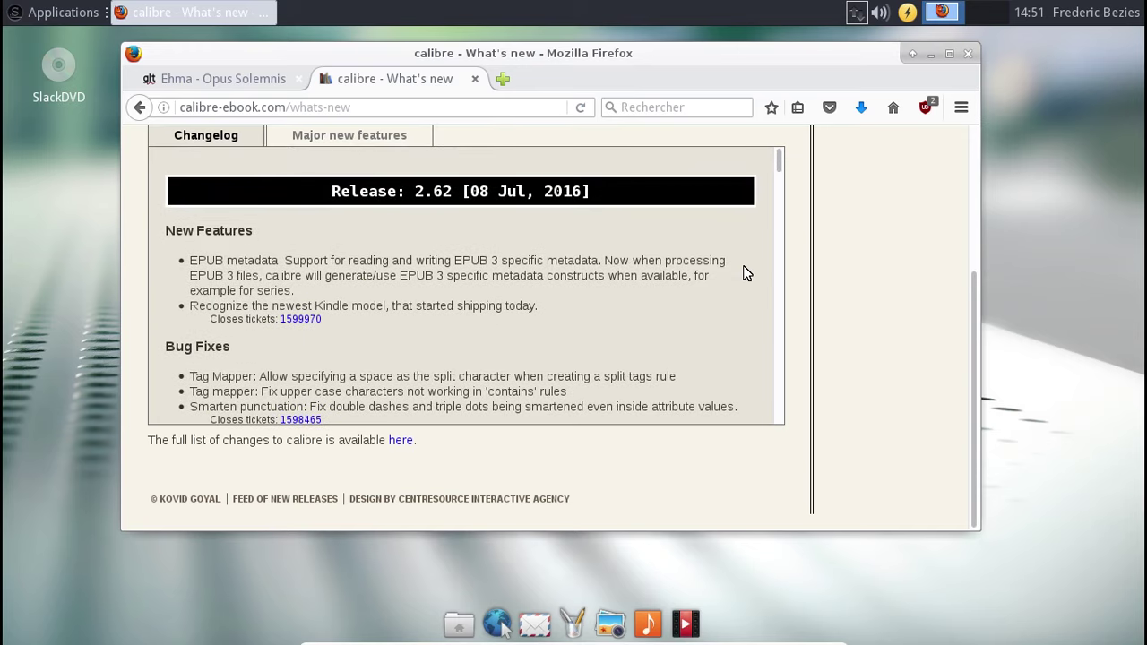
- Skim the Calibre changelog from release 2.62 back to the 2014 entries and return to the recent releases
scroll(745, 273, "down", 4)
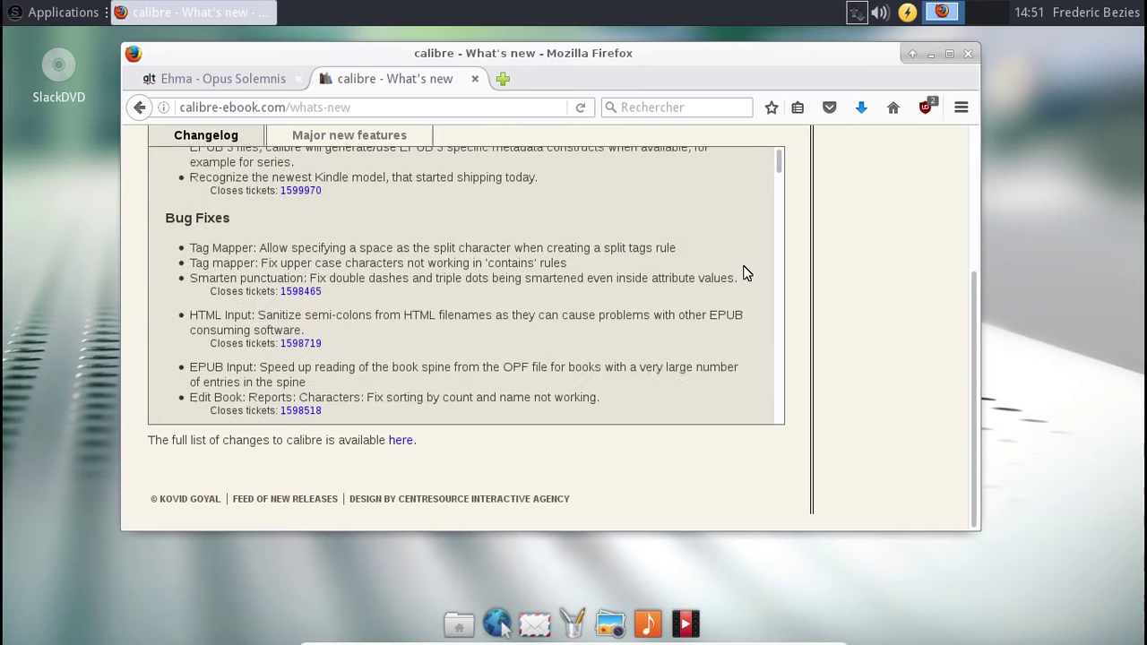
left_click_drag(778, 174, 758, 315)
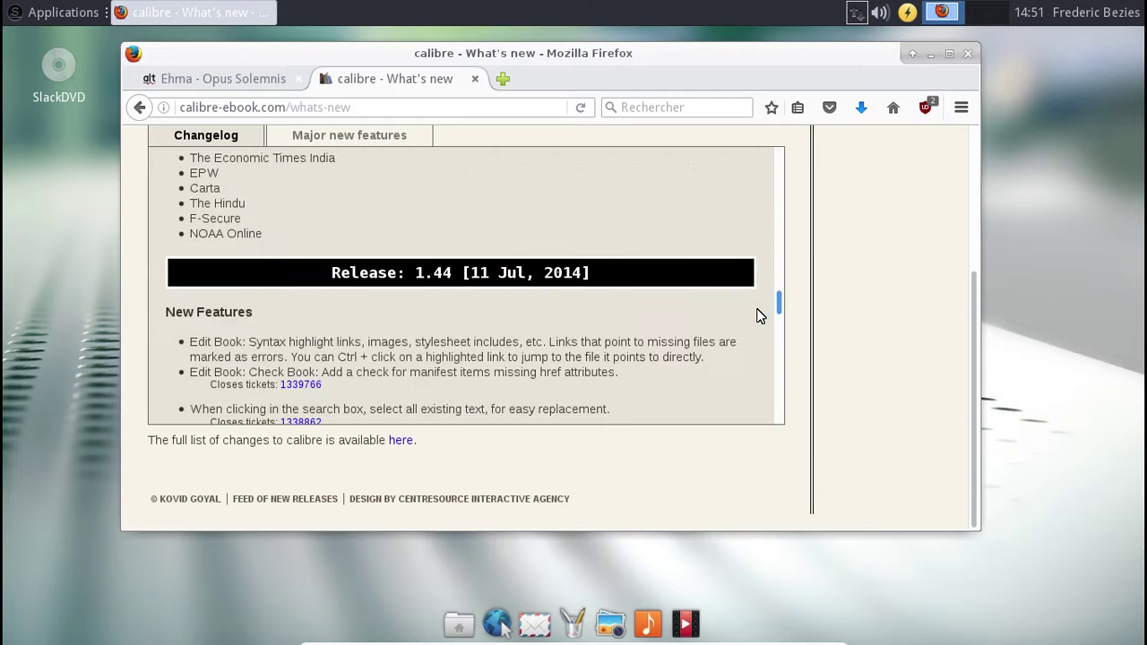
scroll(722, 302, "up", 10)
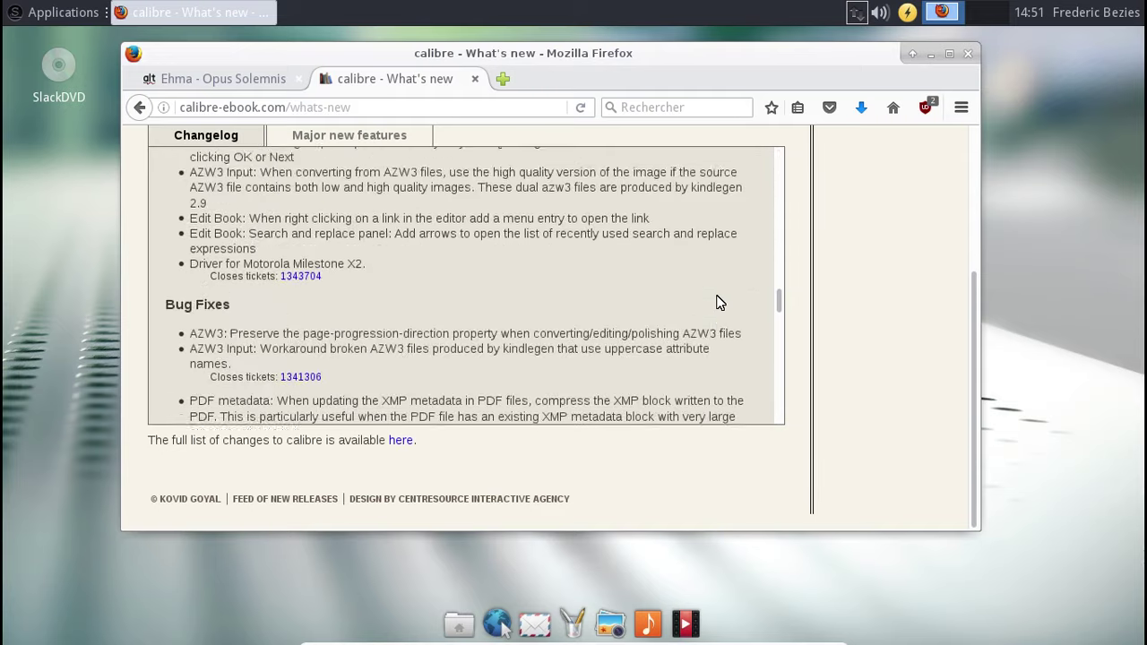
scroll(717, 303, "up", 10)
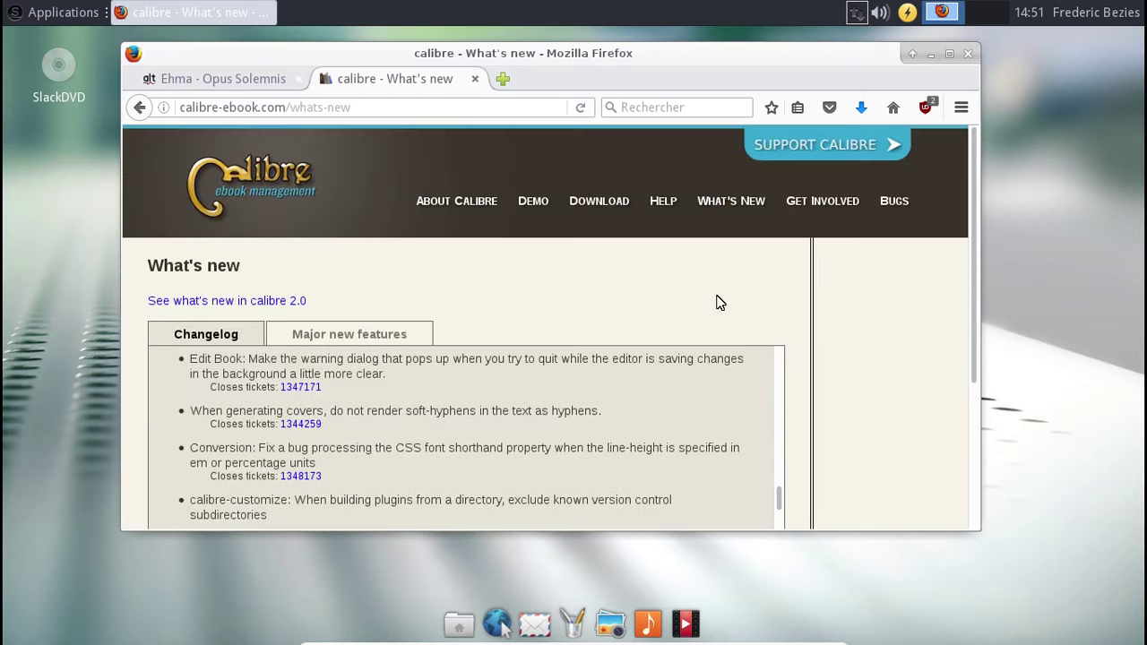
left_click(779, 365)
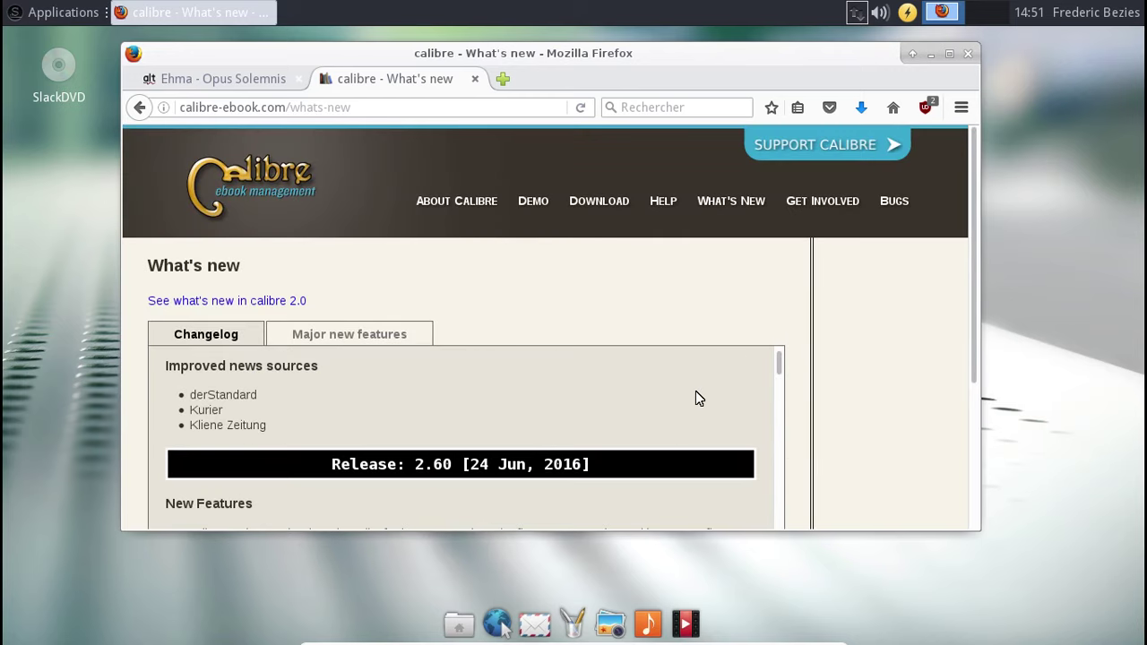
- Look through the 2016 release notes from 2.60 down to 2.55
scroll(696, 392, "down", 15)
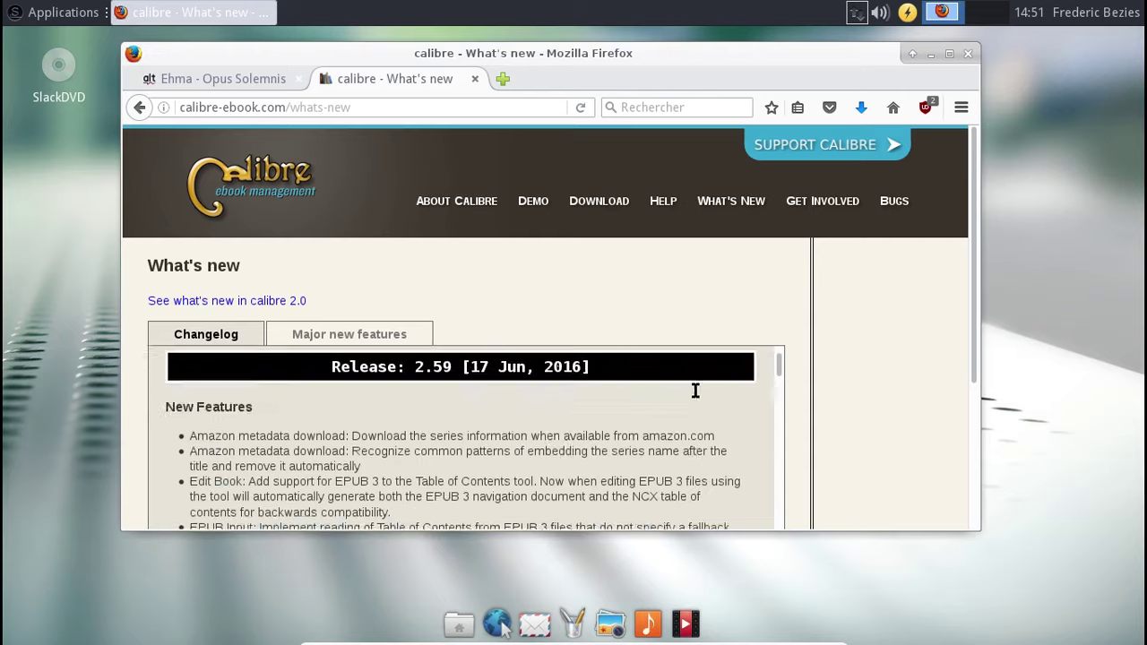
scroll(697, 395, "down", 10)
scroll(834, 287, "down", 3)
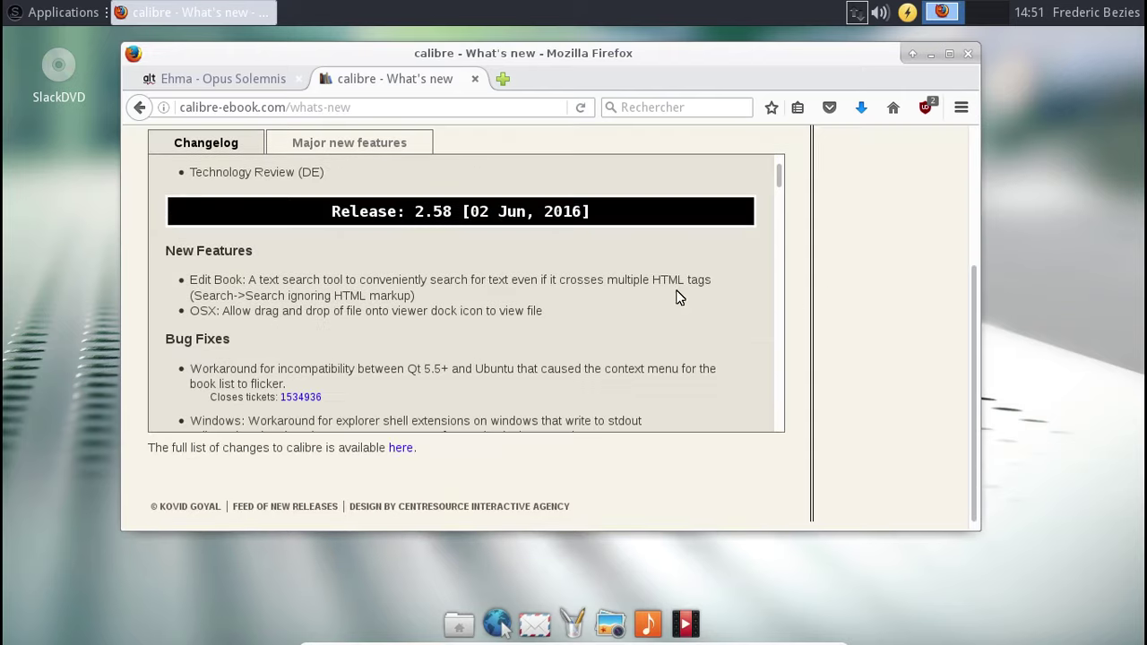
scroll(678, 296, "down", 2)
scroll(641, 276, "down", 10)
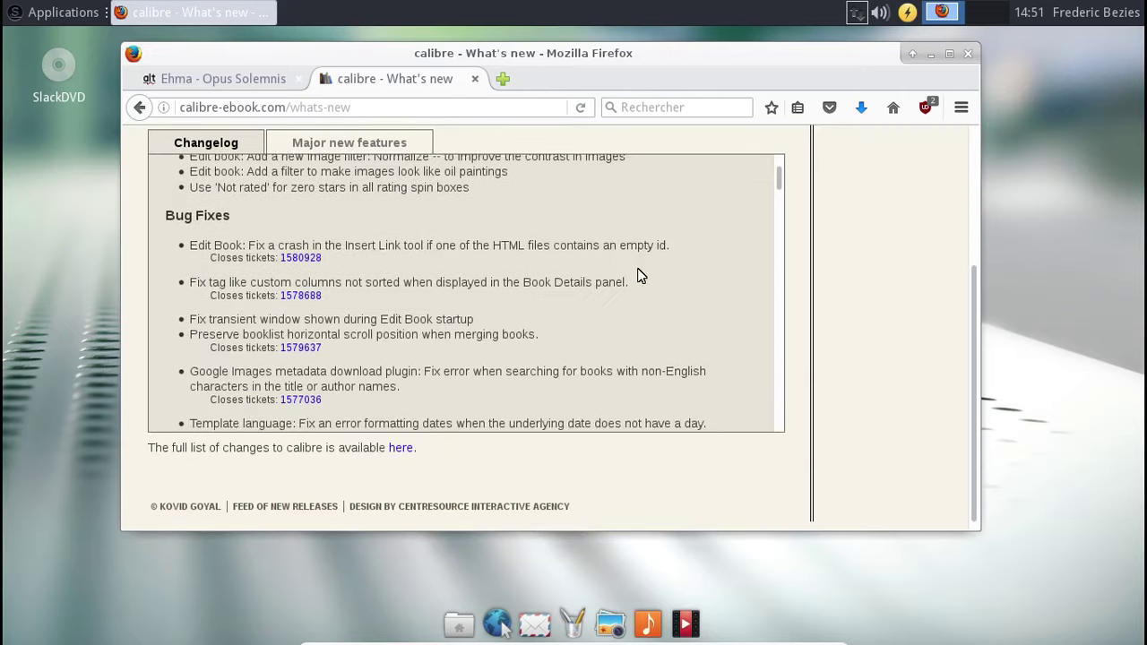
scroll(641, 275, "down", 12)
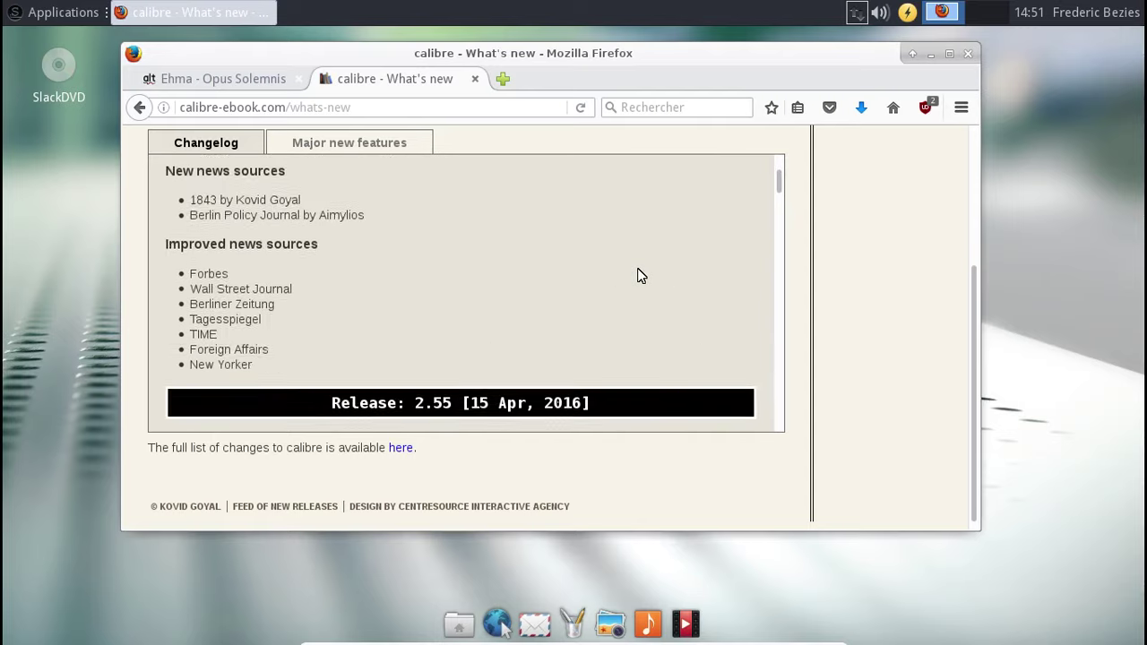
- Skip further back in the changelog to the early 2015 and late 2014 releases
left_click_drag(781, 187, 780, 248)
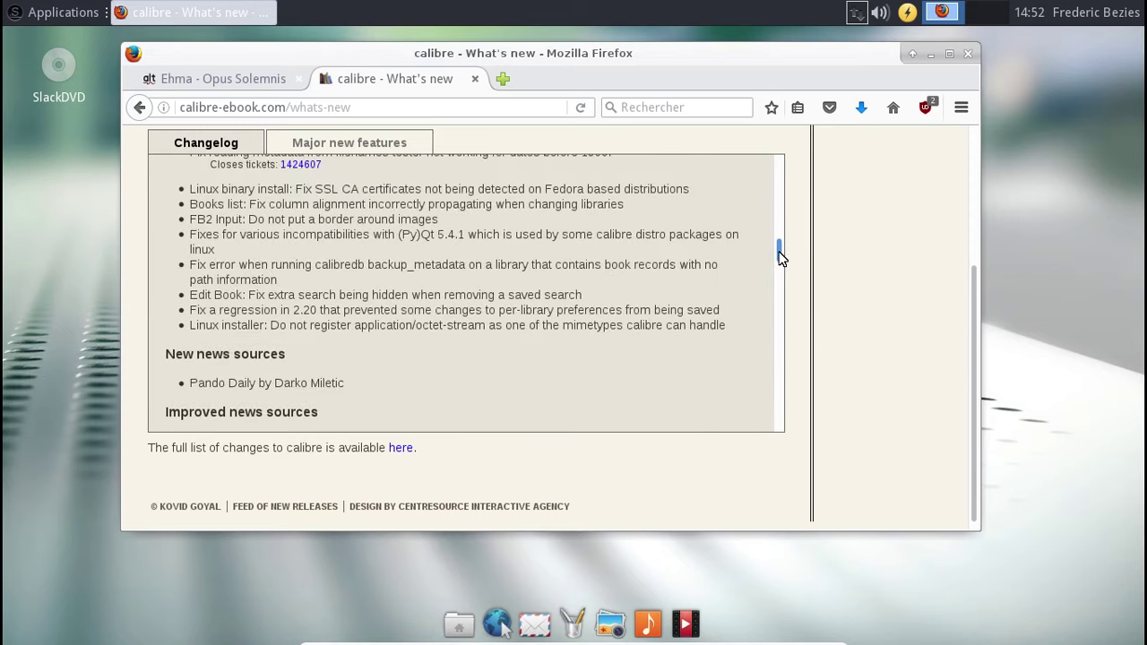
scroll(683, 269, "down", 10)
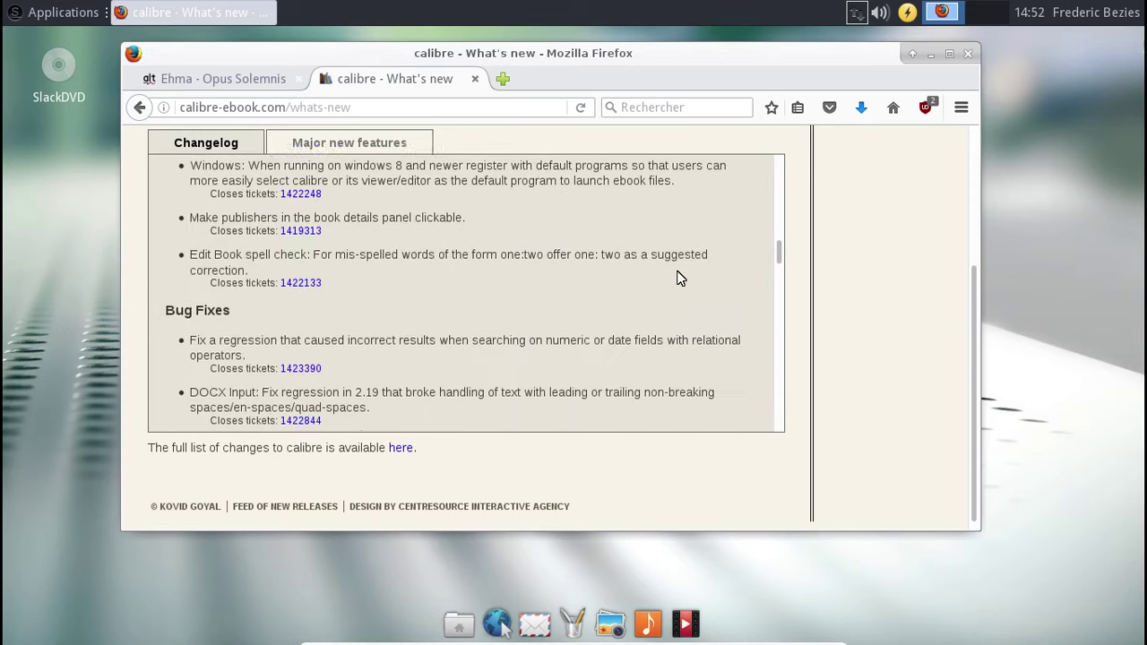
scroll(678, 278, "down", 10)
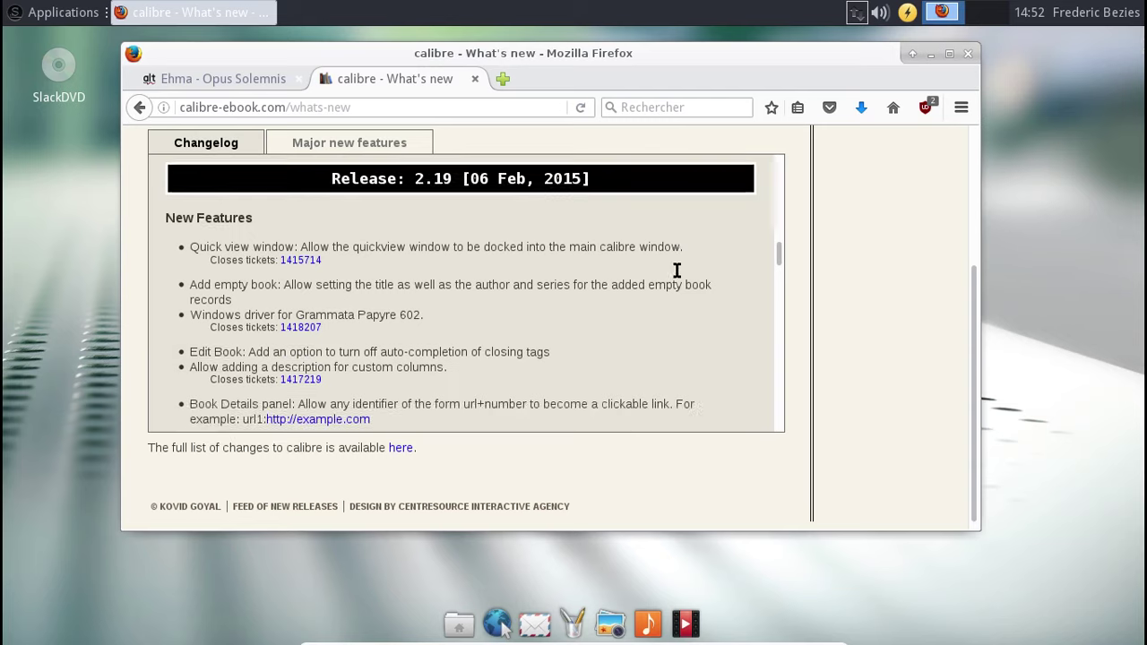
scroll(705, 280, "down", 2)
left_click_drag(777, 259, 778, 275)
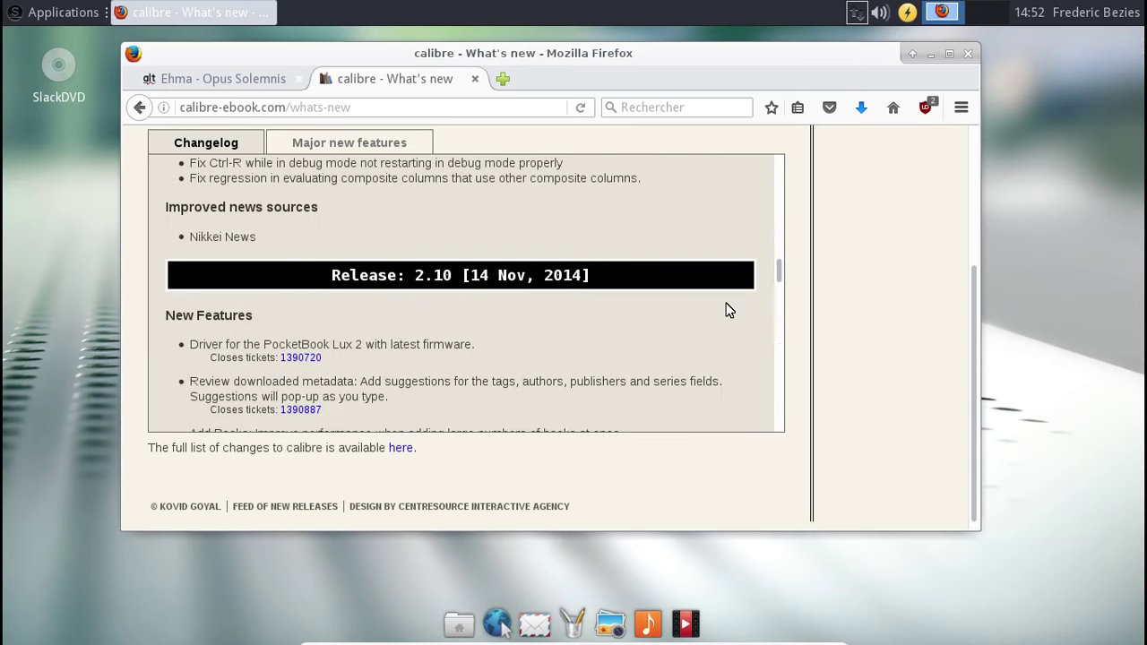
- Read through the 2014 changelog entries from release 2.10 back to release 2.0
scroll(727, 310, "down", 6)
scroll(727, 310, "down", 15)
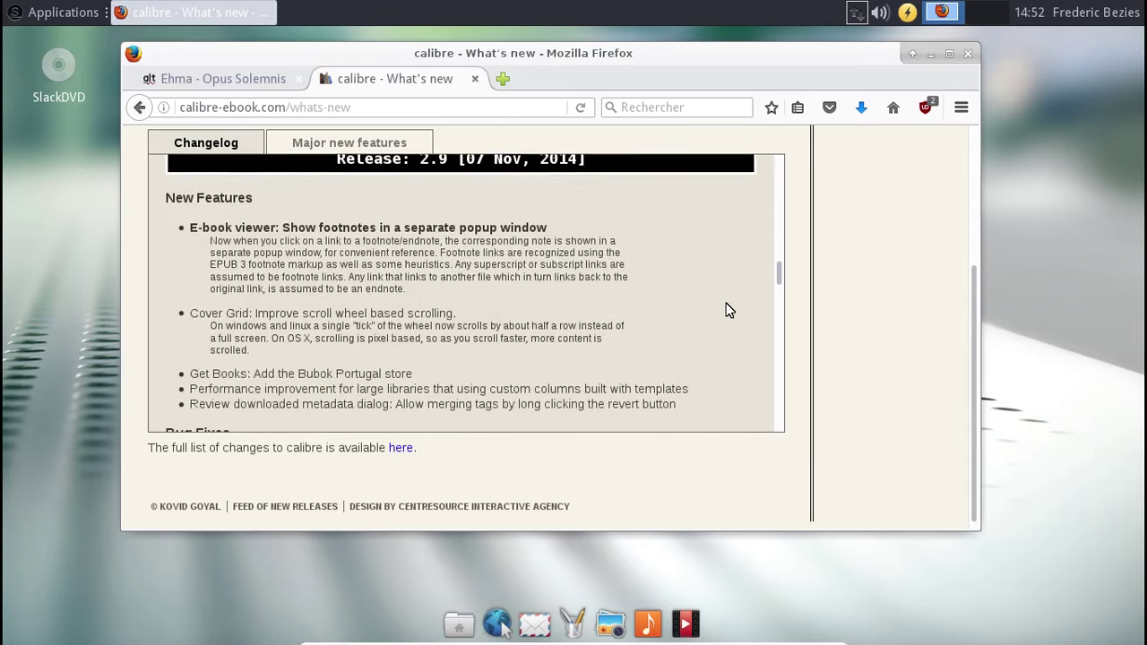
scroll(727, 310, "down", 12)
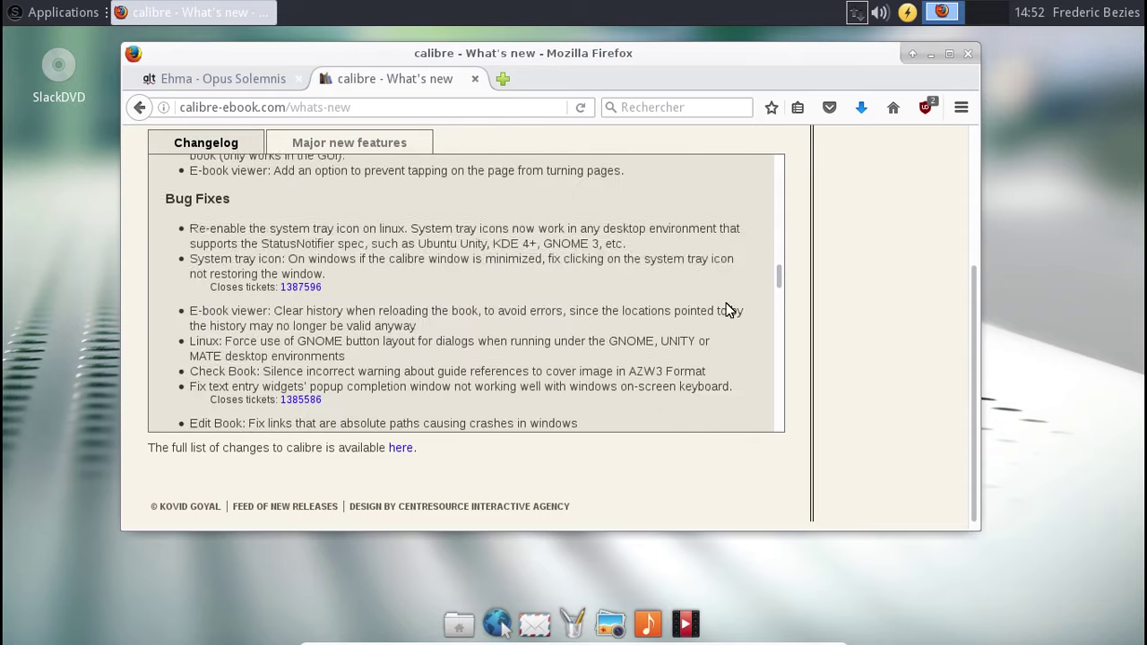
scroll(727, 310, "down", 12)
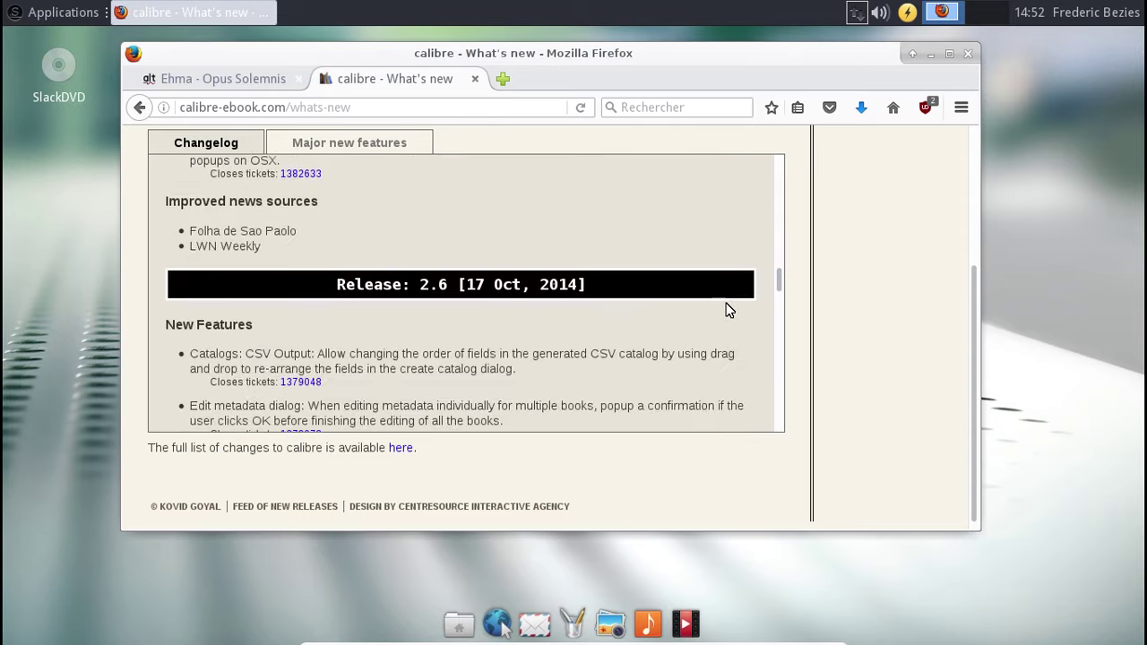
scroll(727, 310, "down", 12)
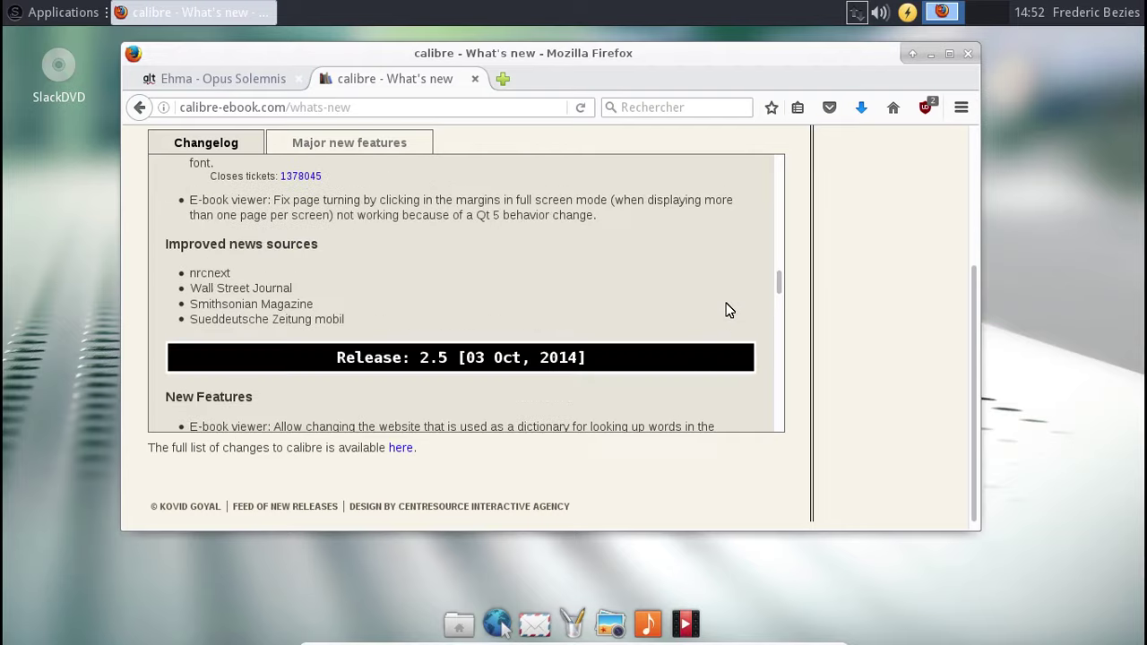
scroll(726, 309, "down", 12)
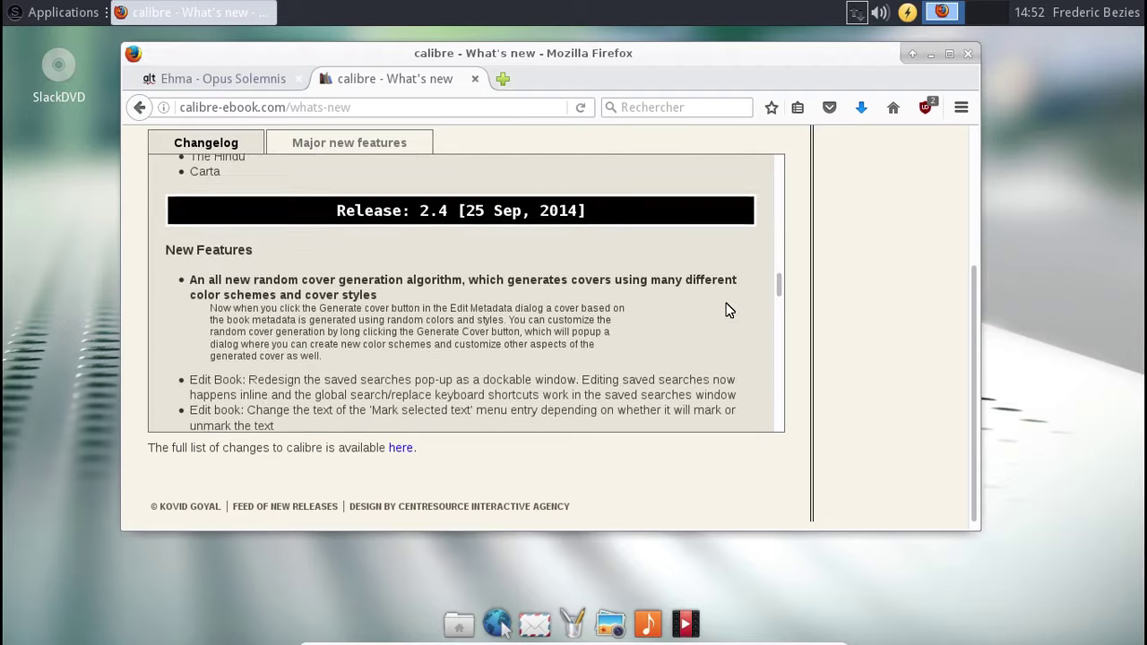
scroll(727, 310, "down", 9)
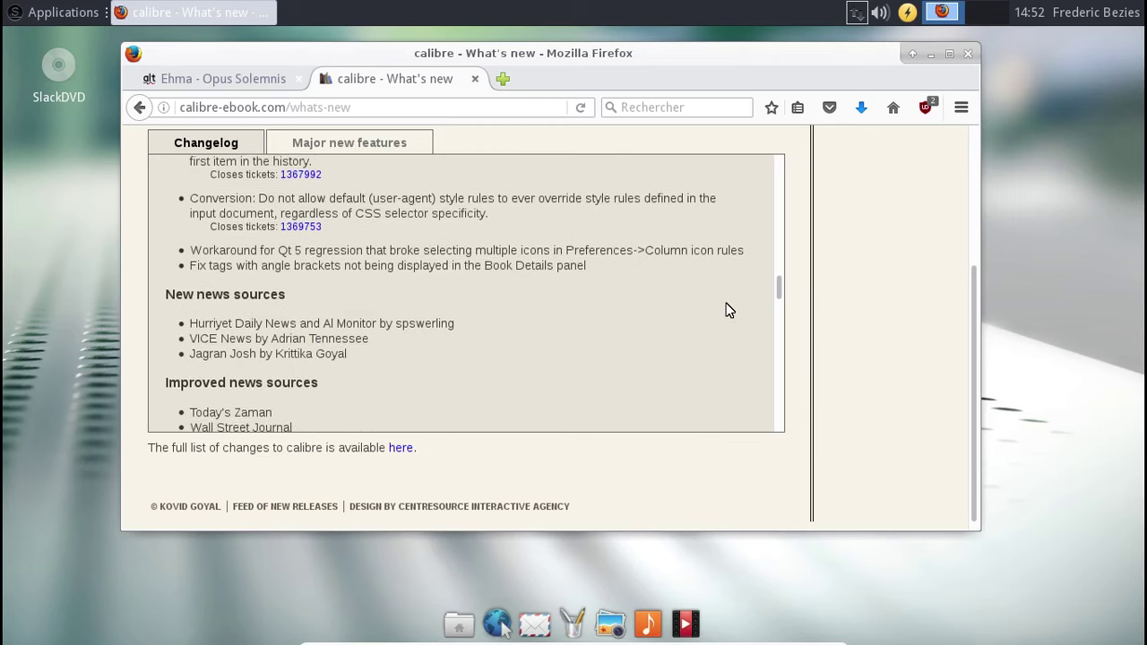
scroll(727, 310, "down", 12)
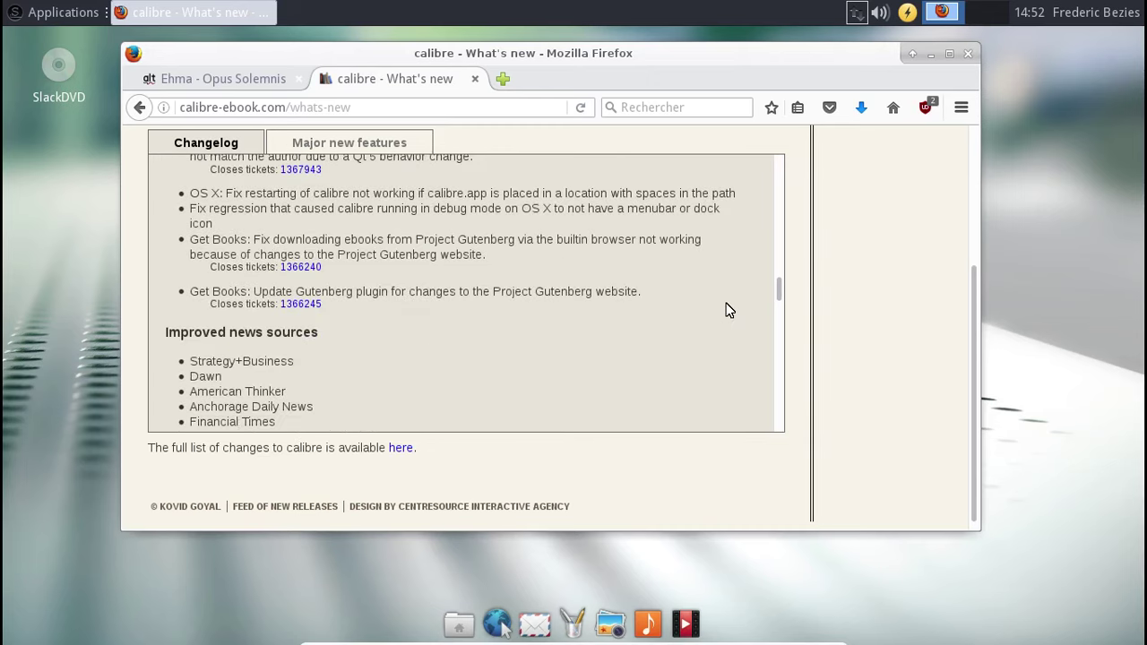
scroll(727, 310, "down", 12)
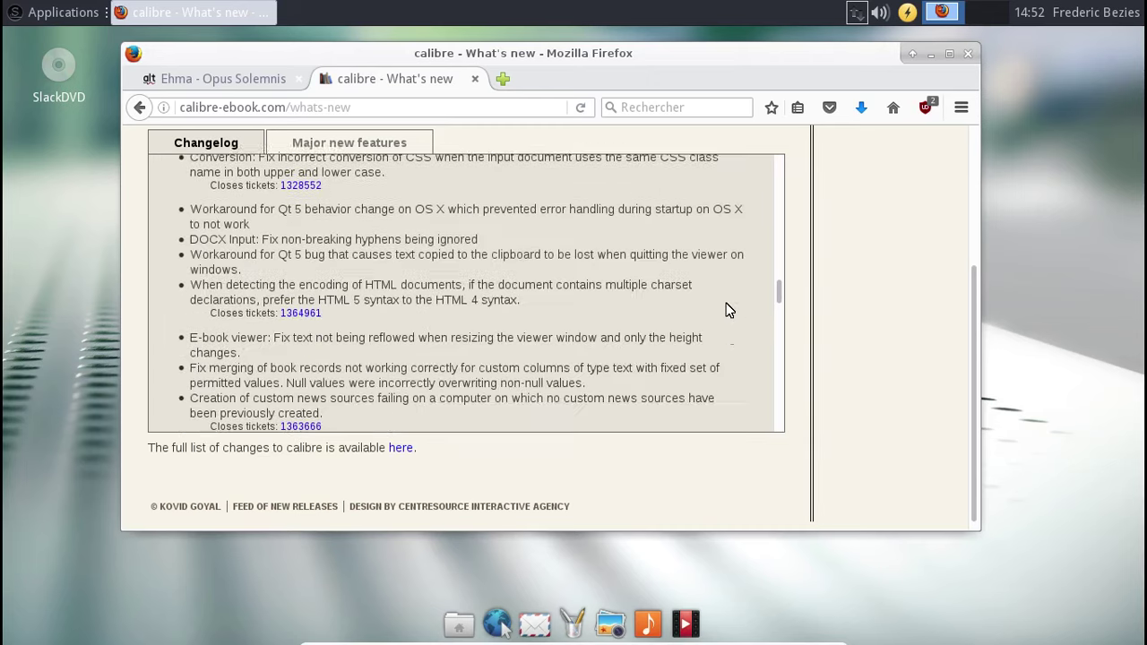
scroll(727, 310, "down", 10)
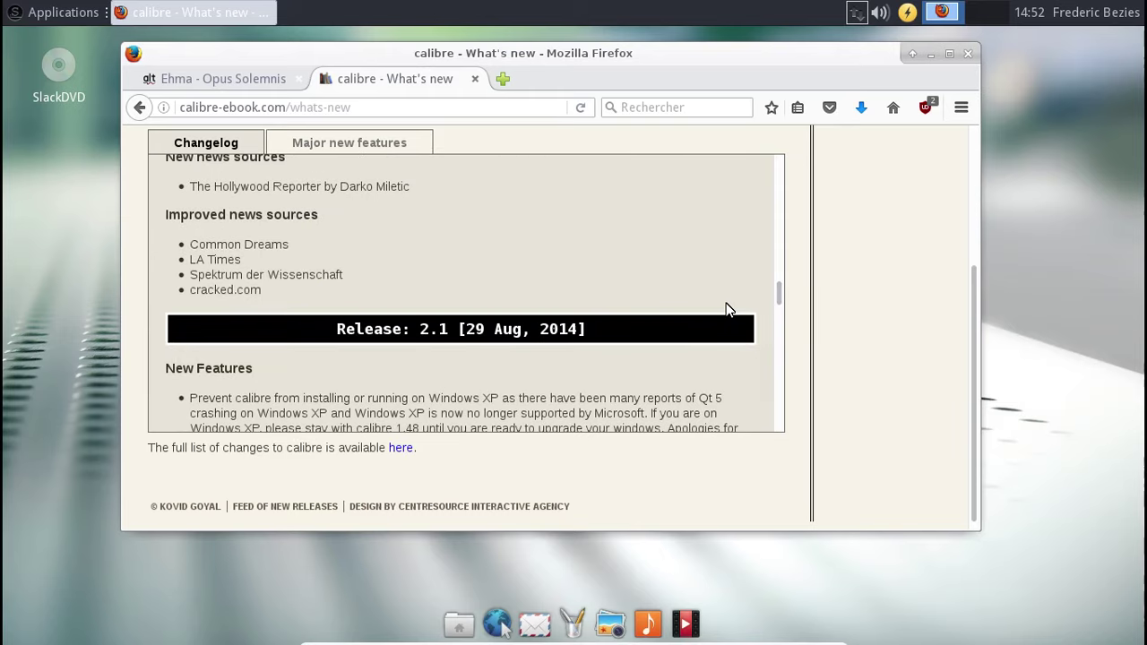
scroll(726, 310, "down", 12)
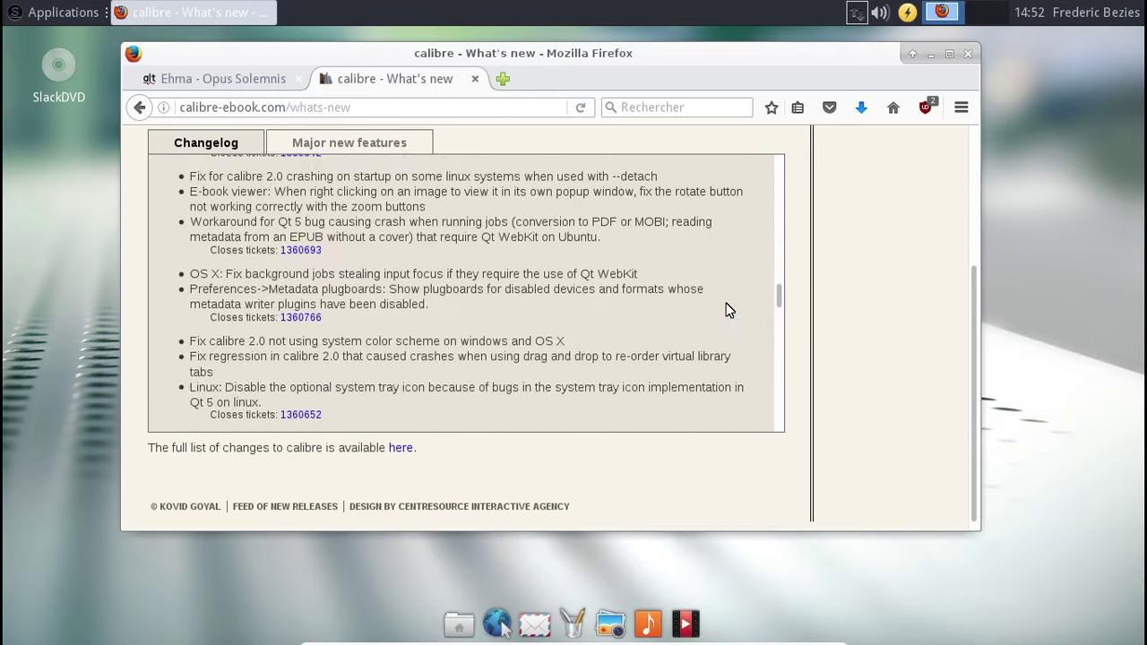
scroll(726, 310, "down", 2)
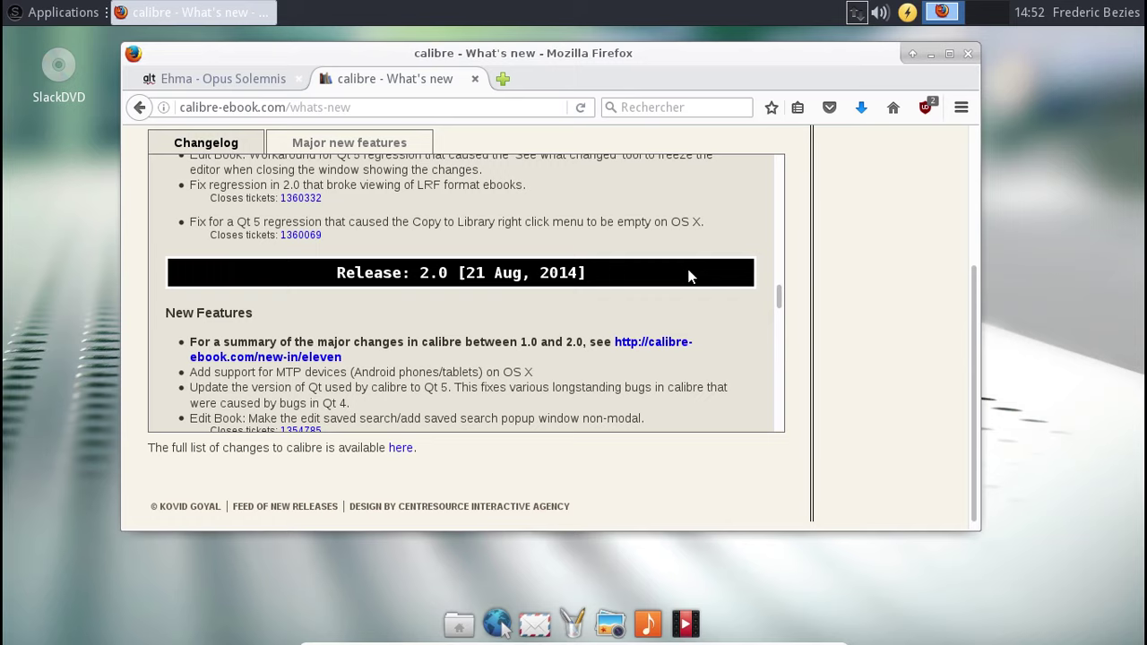
- Return to the newest changelog entry, and close the Calibre page and Firefox
left_click_drag(779, 296, 779, 166)
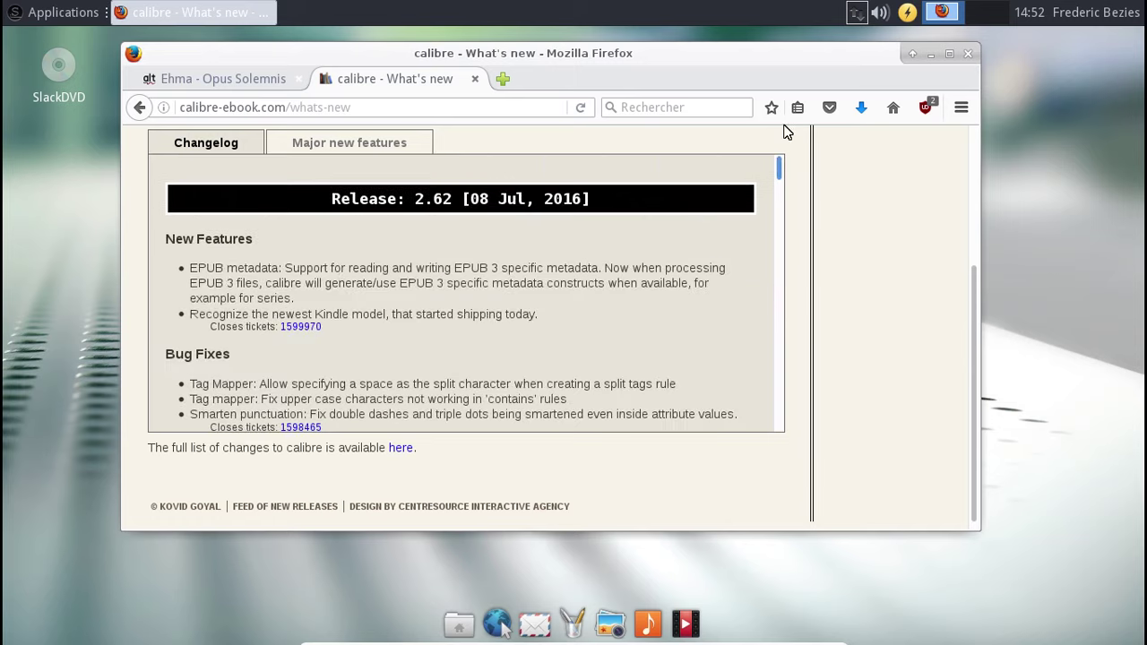
left_click(474, 80)
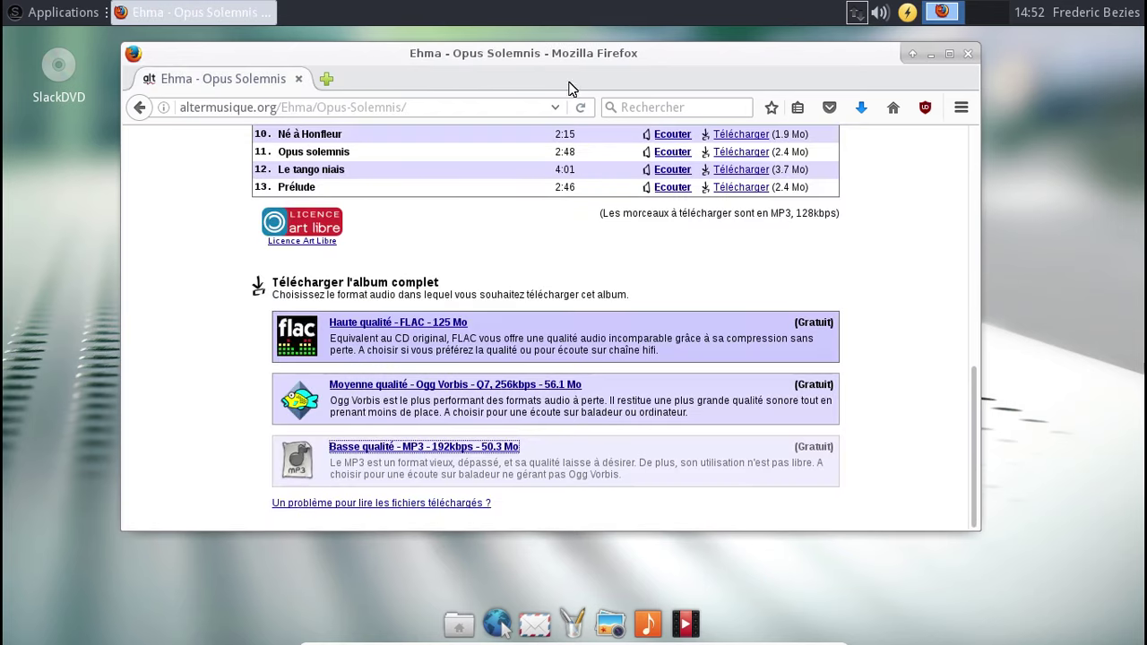
left_click(965, 55)
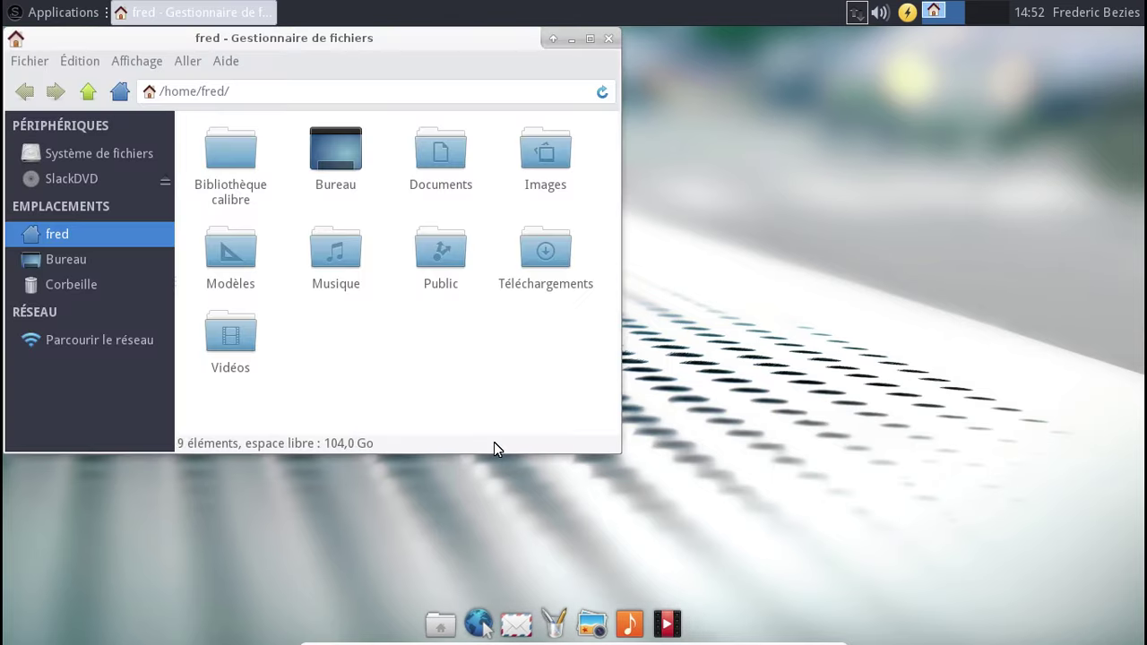
- In the file manager's Téléchargements folder, extract Ehma-Opus-Solemnis-LOW.zip in place and open the extracted album folder
double_click(543, 240)
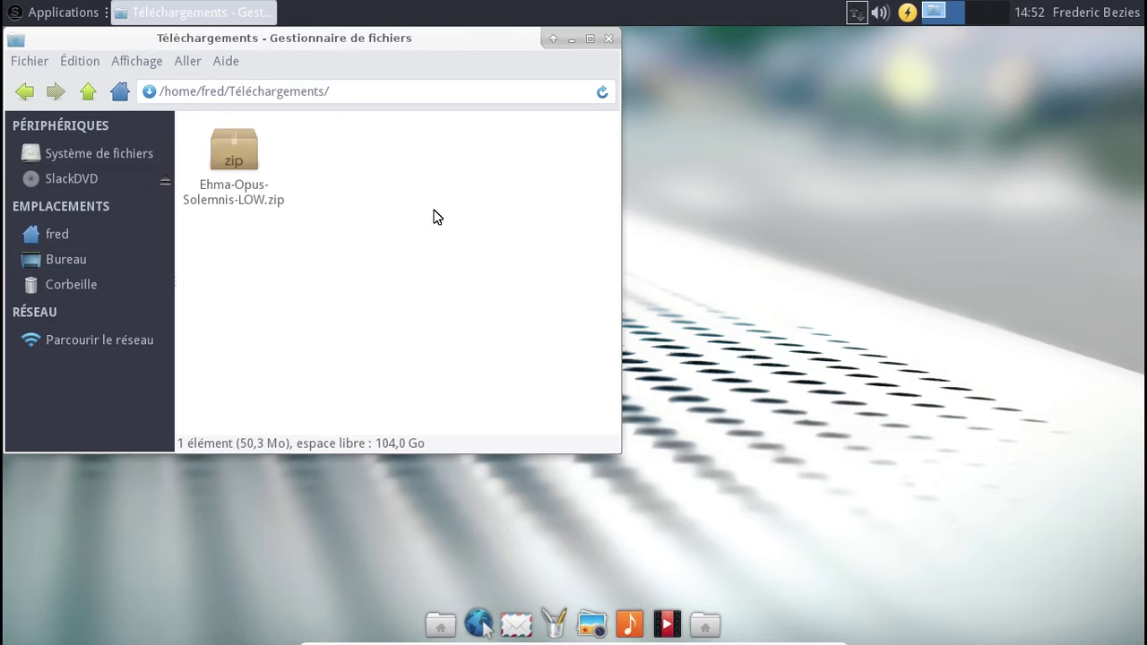
right_click(227, 160)
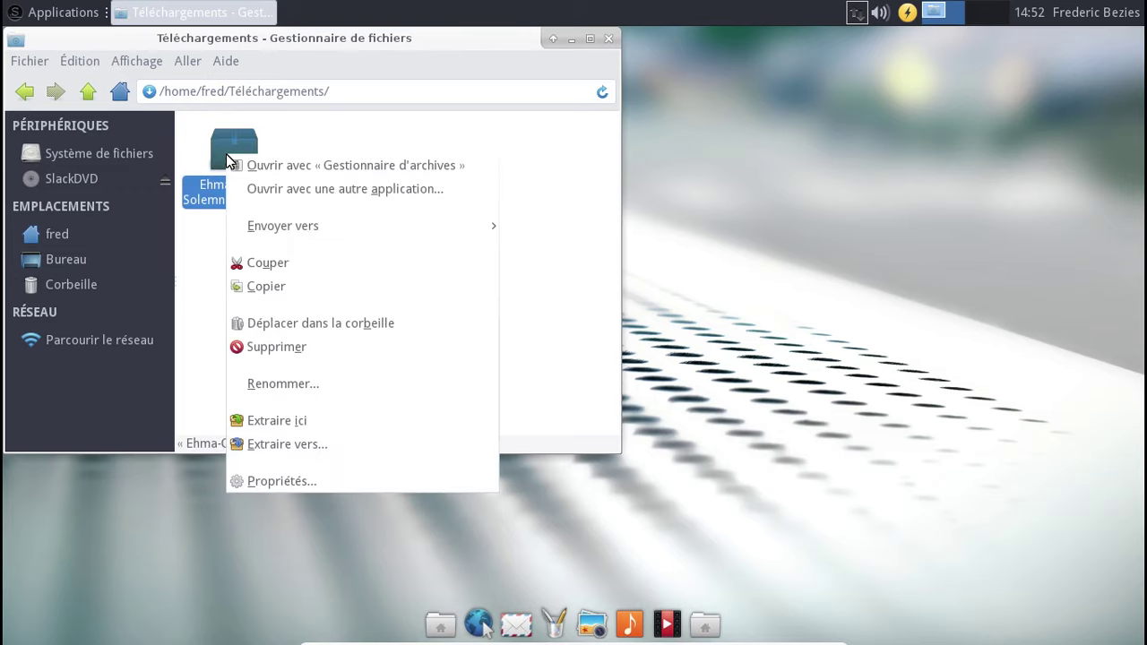
left_click(324, 428)
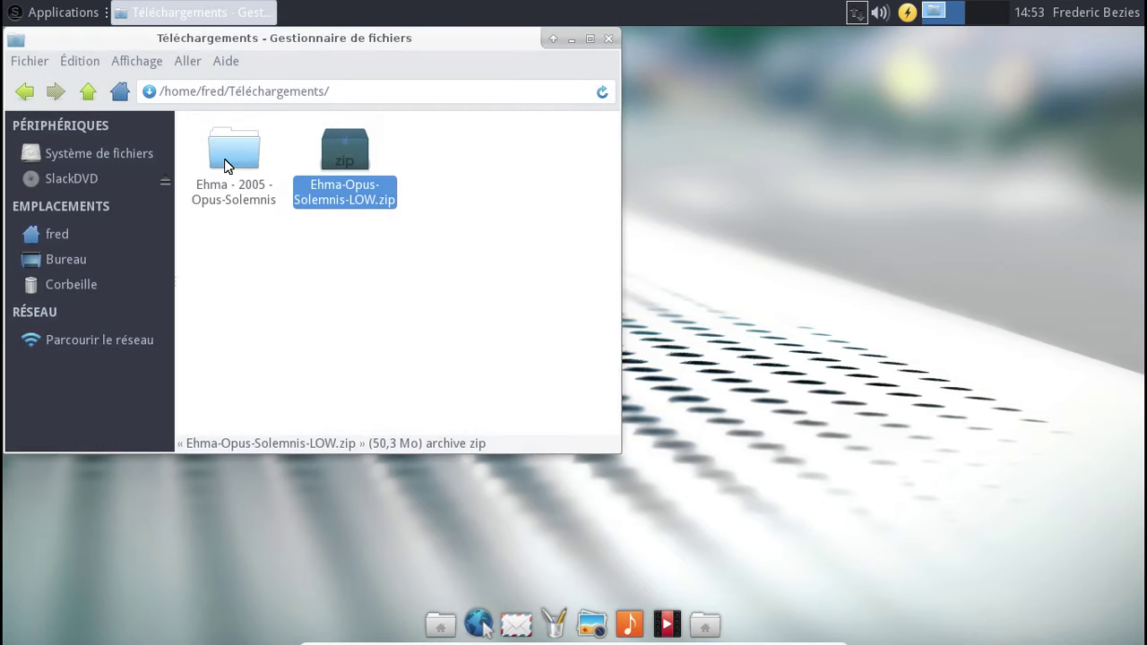
double_click(226, 163)
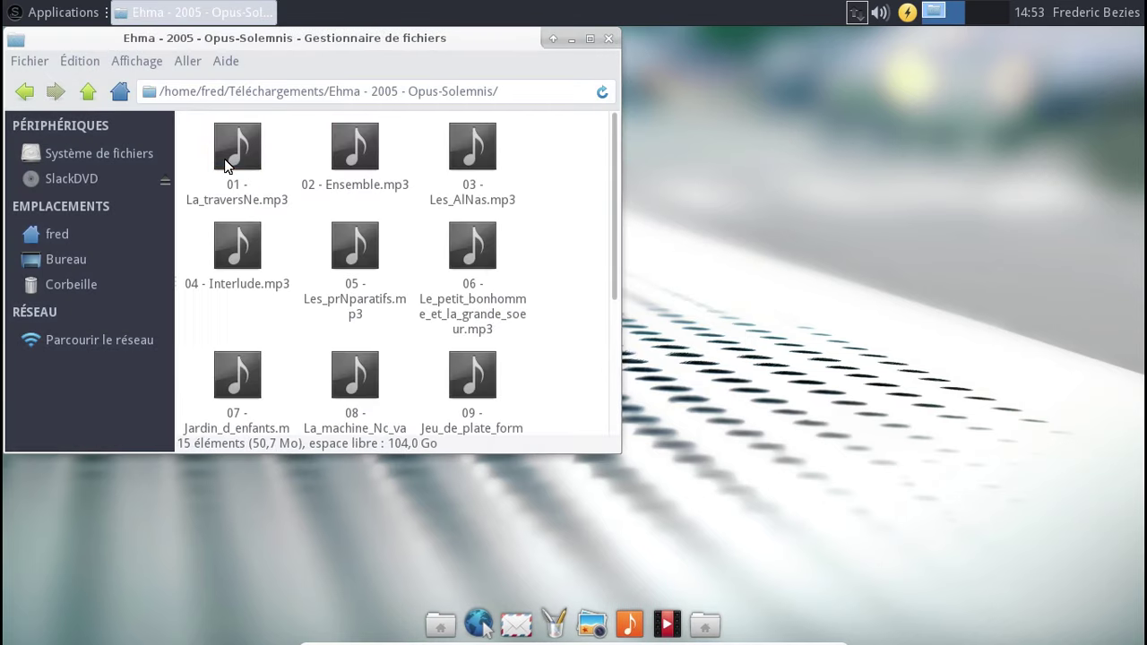
- Transfer the "Ehma - 2005 - Opus-Solemnis" folder from Téléchargements into Musique and close the file manager
left_click(87, 93)
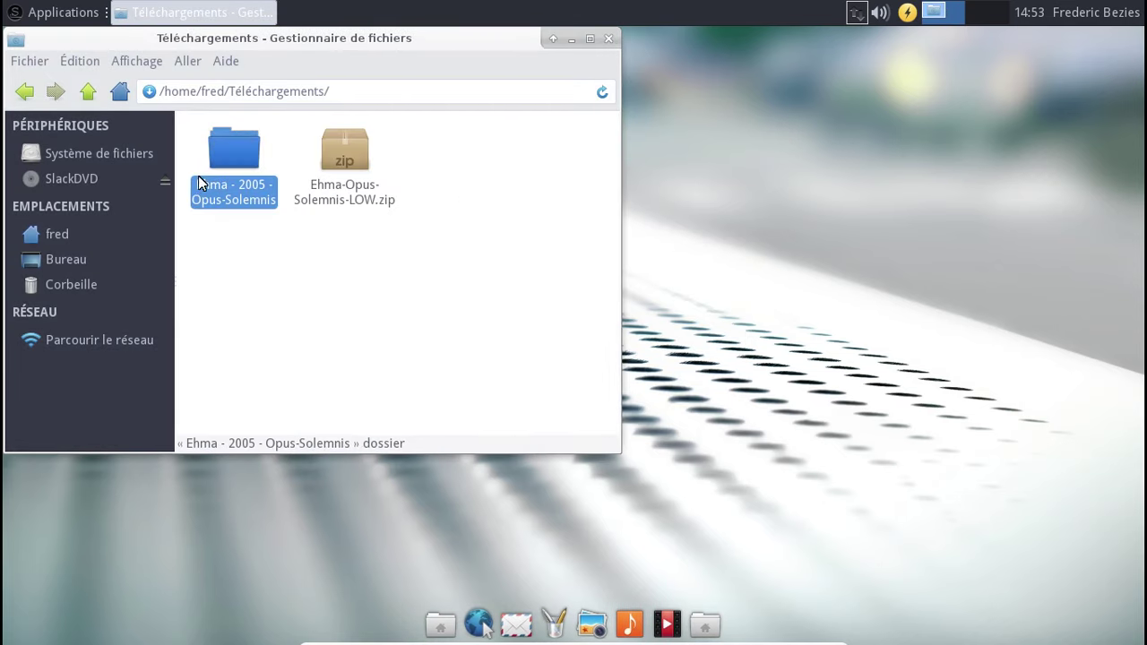
left_click(79, 95)
double_click(333, 249)
right_click(292, 193)
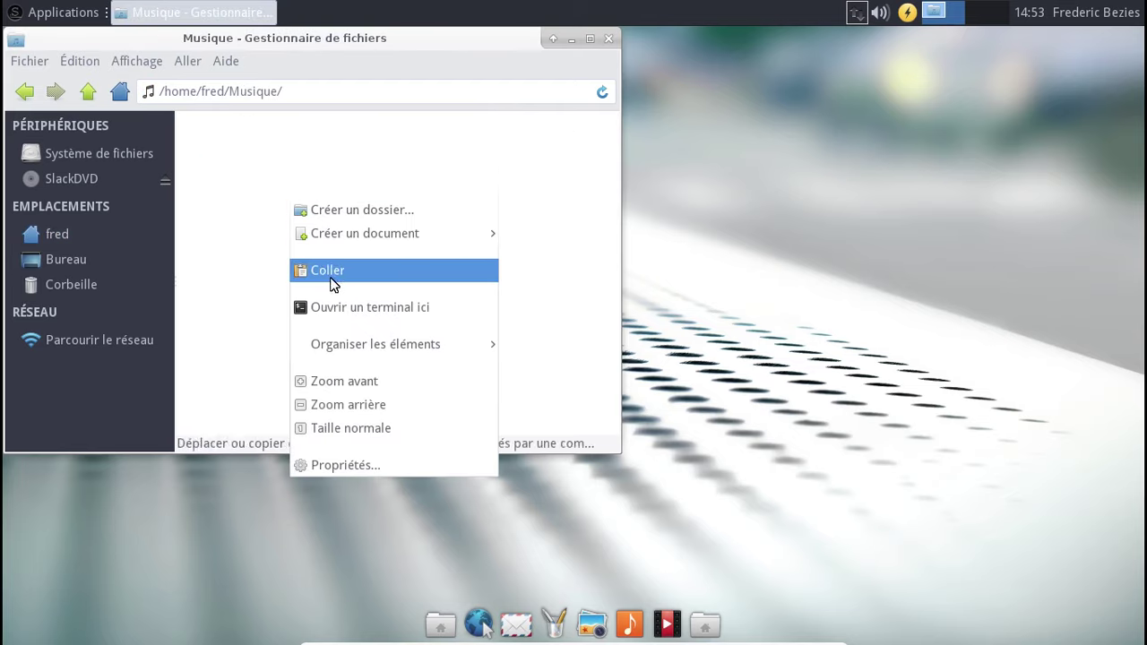
left_click(340, 280)
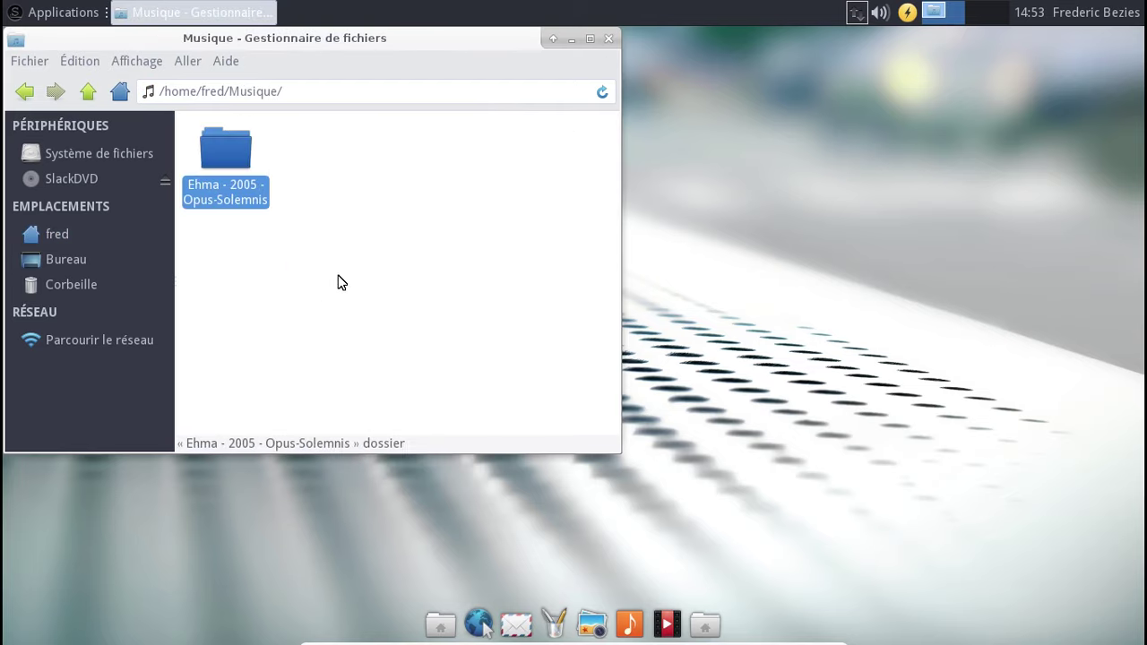
left_click(608, 39)
- Launch Audacious and add the "Ehma - 2005 - Opus-Solemnis" folder from Musique to the playlist
left_click(12, 15)
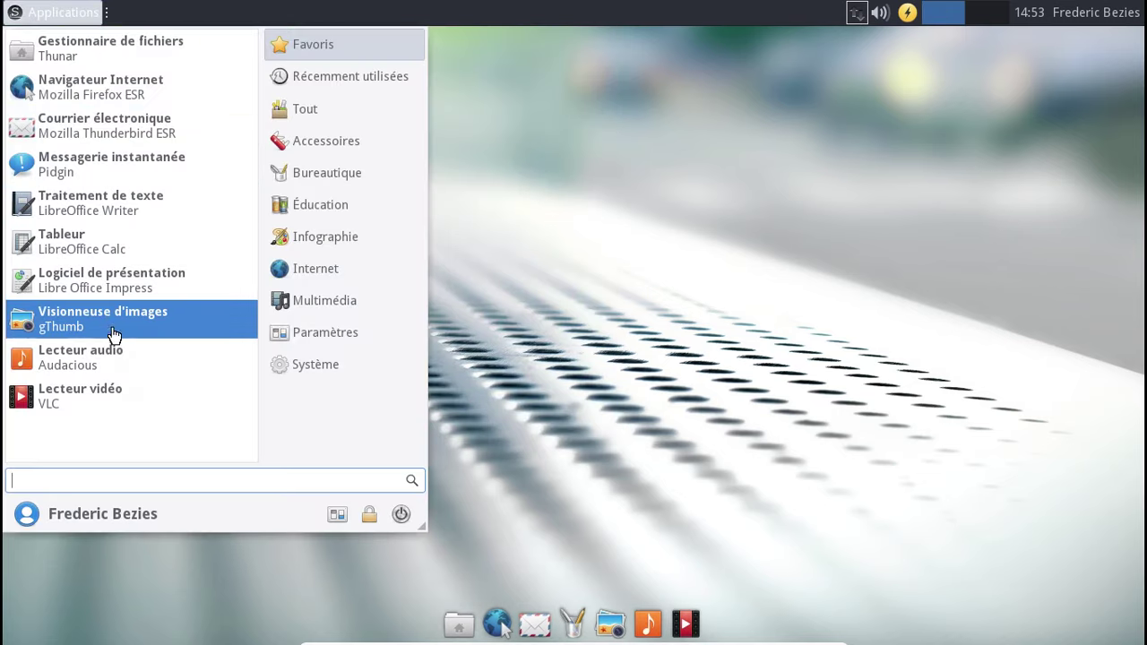
left_click(121, 361)
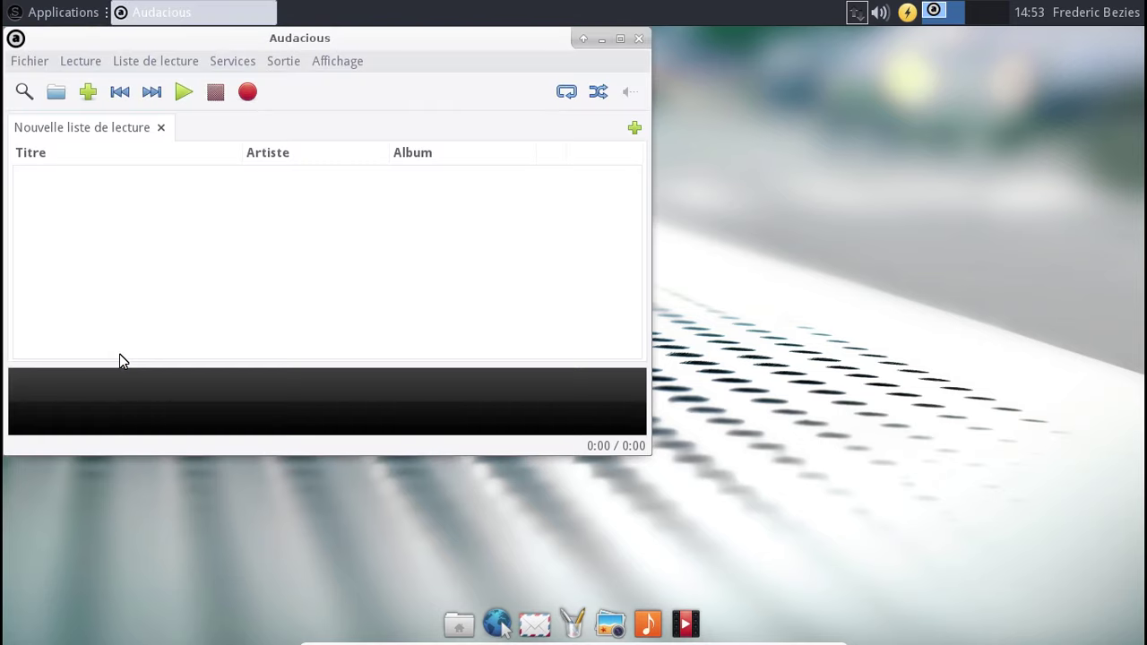
left_click(87, 91)
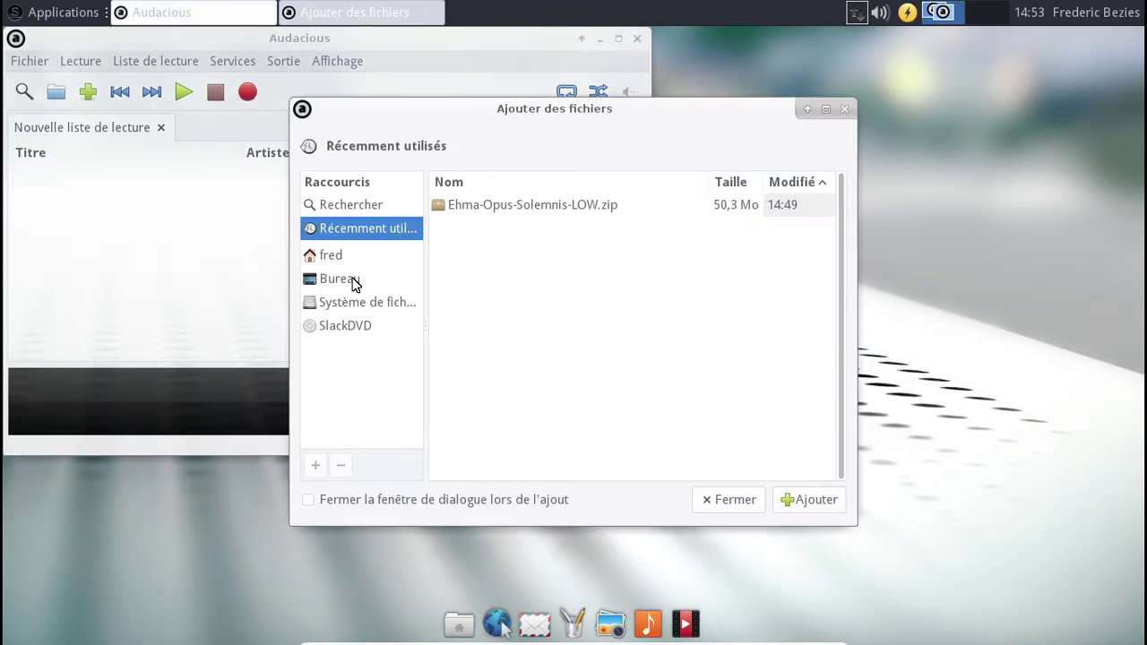
left_click(345, 262)
double_click(493, 325)
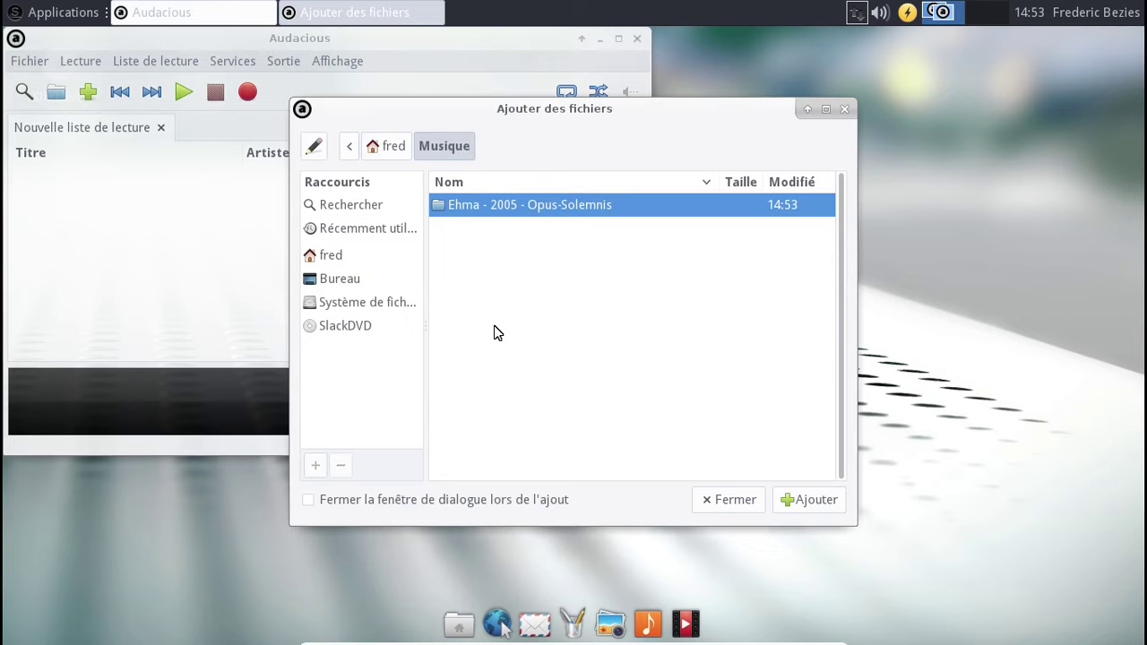
left_click(805, 504)
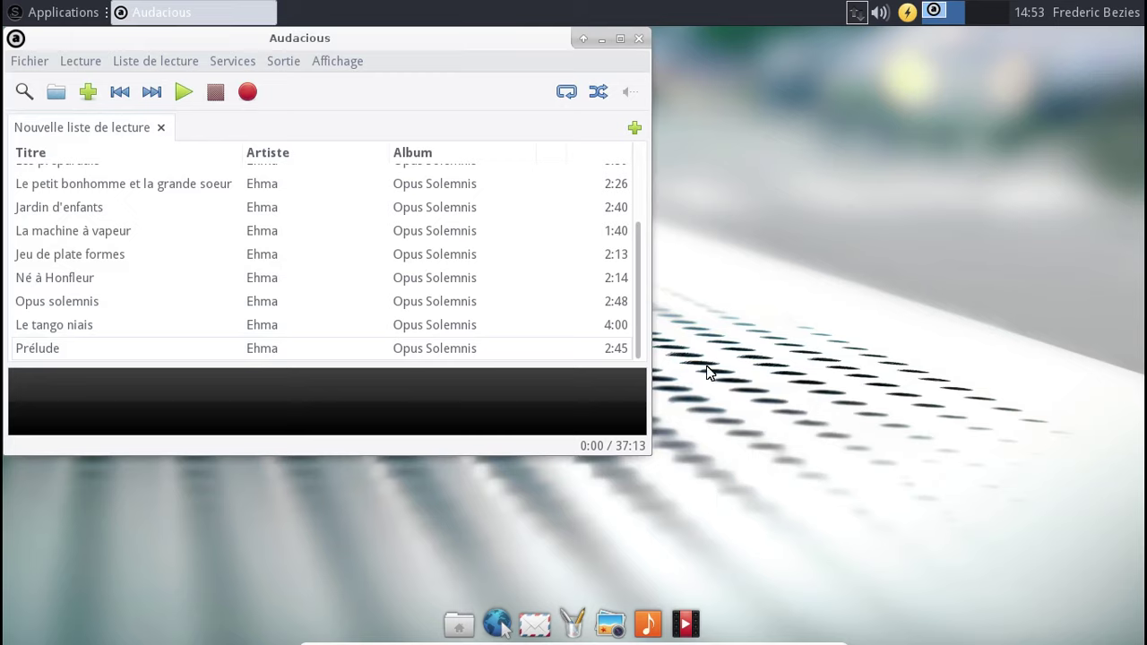
- Play the first track, "La traversée", and skip ahead to about 1:45
left_click_drag(636, 264, 634, 158)
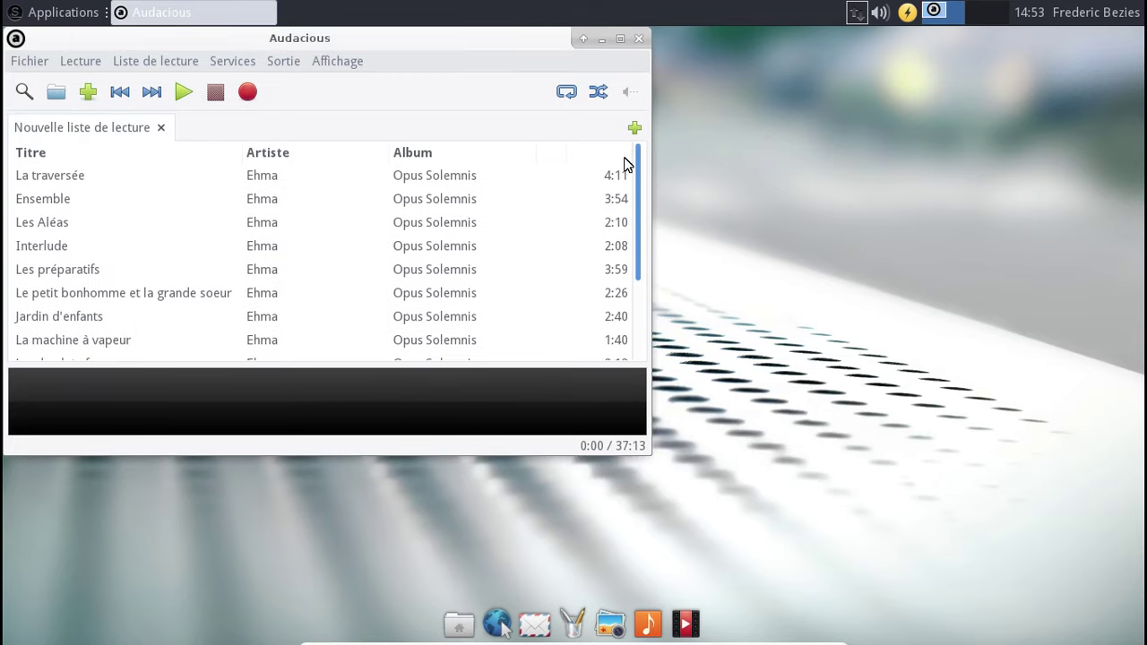
double_click(168, 176)
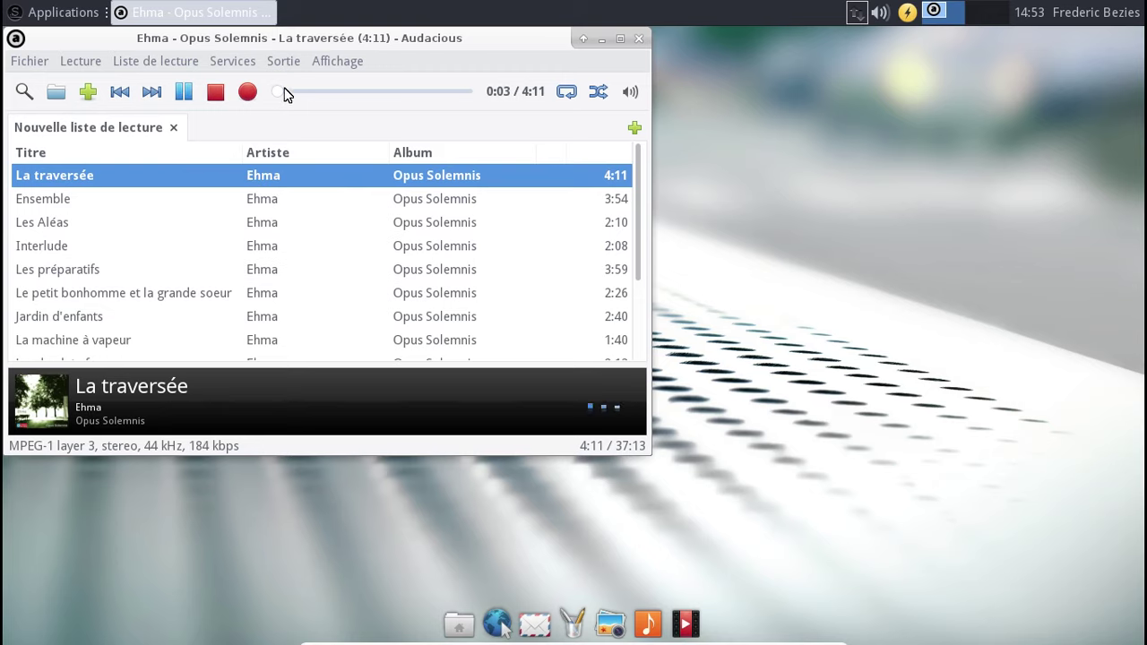
left_click_drag(280, 91, 338, 91)
left_click(353, 95)
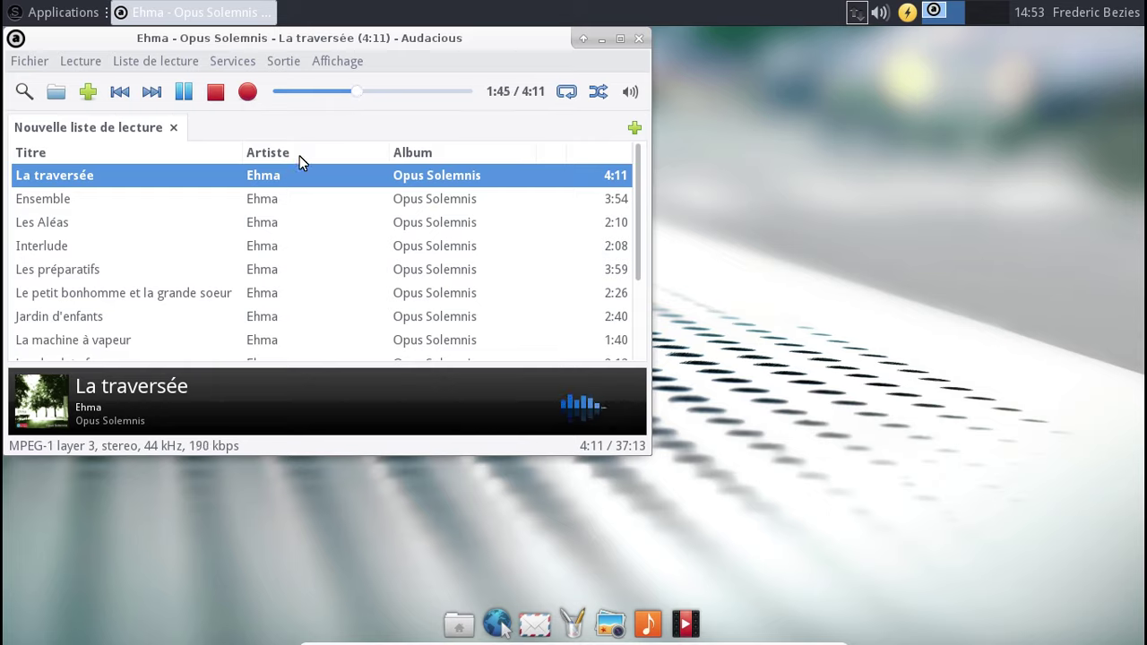
- Play "Interlude", skip ahead to about 0:55, and close Audacious
double_click(153, 245)
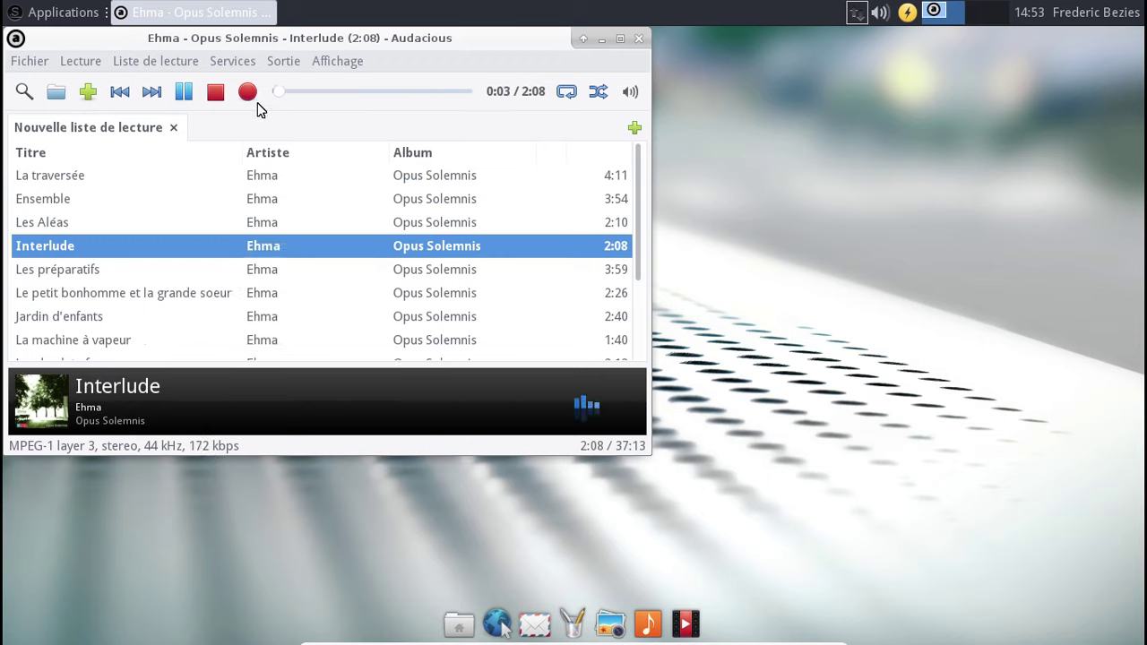
left_click_drag(280, 94, 356, 93)
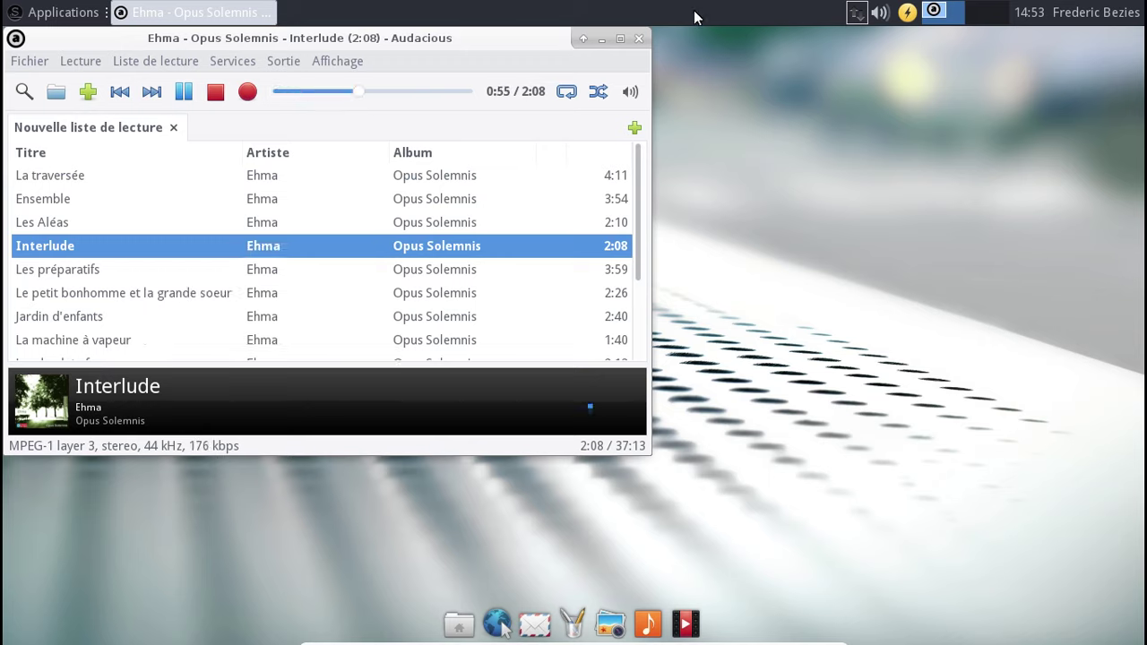
left_click(640, 39)
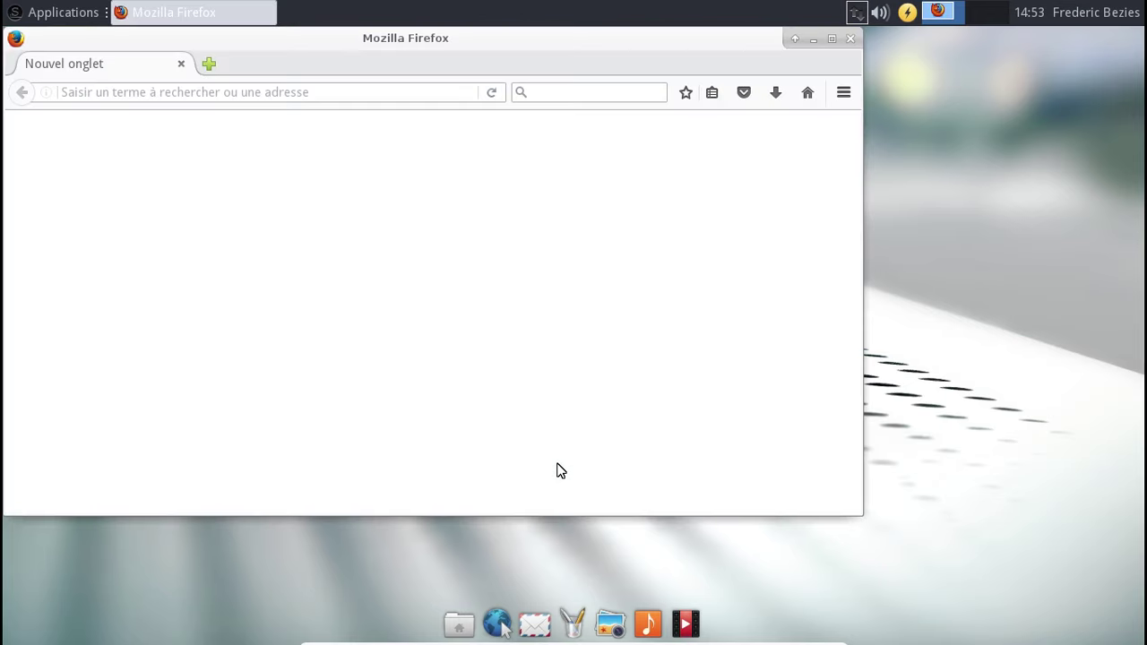
- Switch to Firefox and load youtube.com
left_click(264, 94)
type("youtube.com")
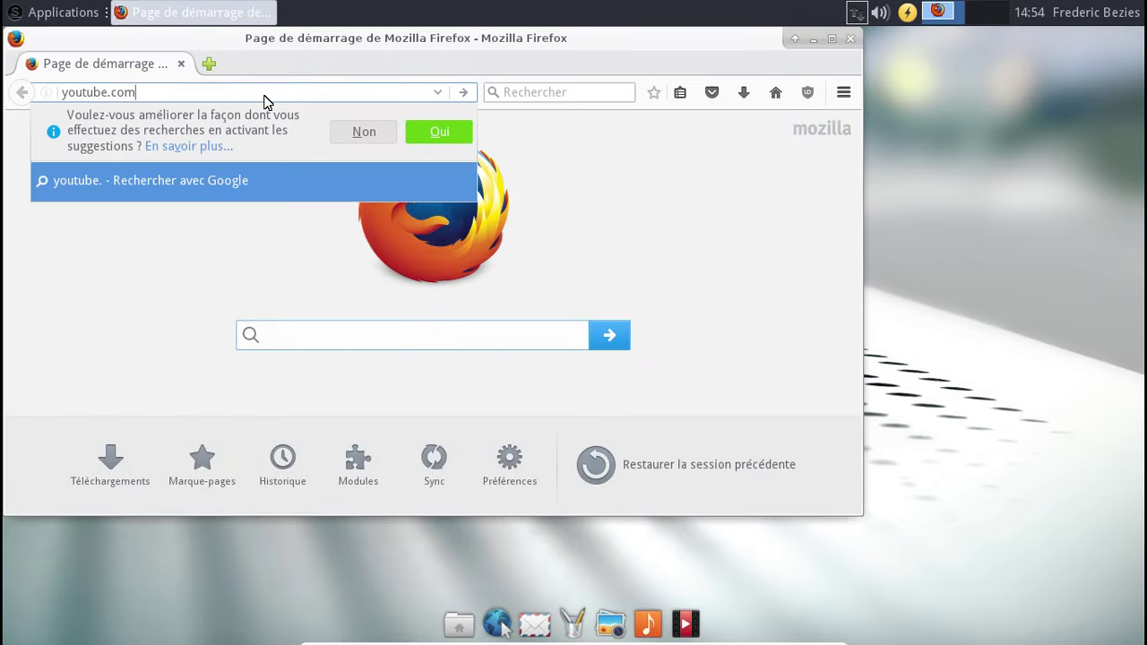
key("Return")
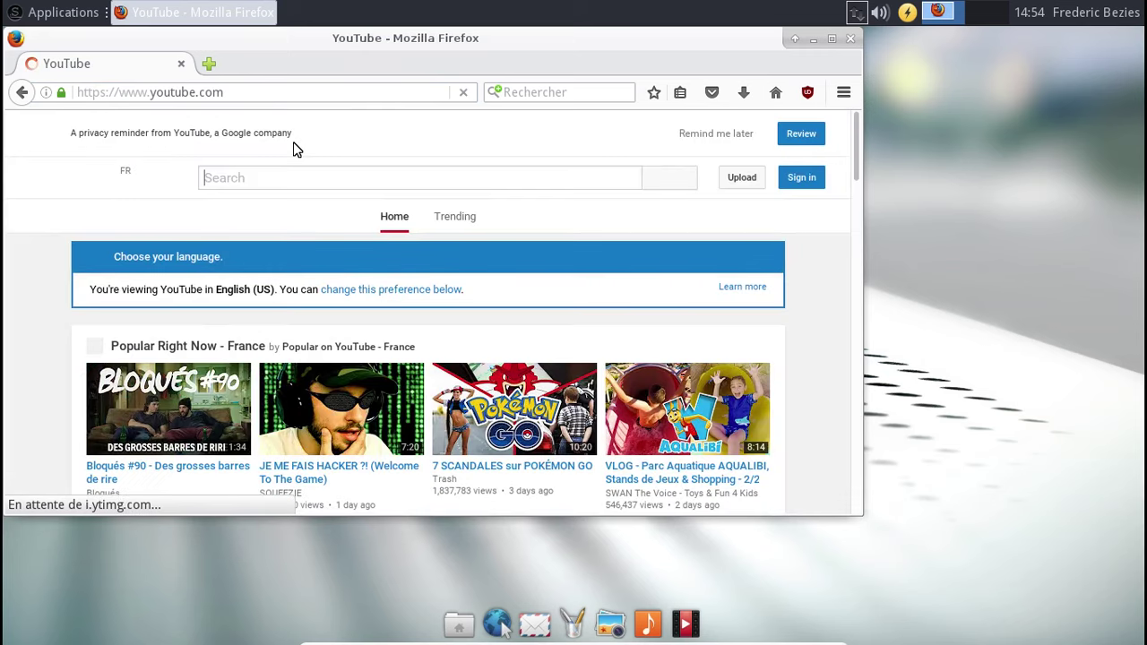
- Play the "Le FLOP TEN 18 juin 2016" video from the On n'est pas couché channel, then pause it and close Firefox
scroll(505, 228, "down", 3)
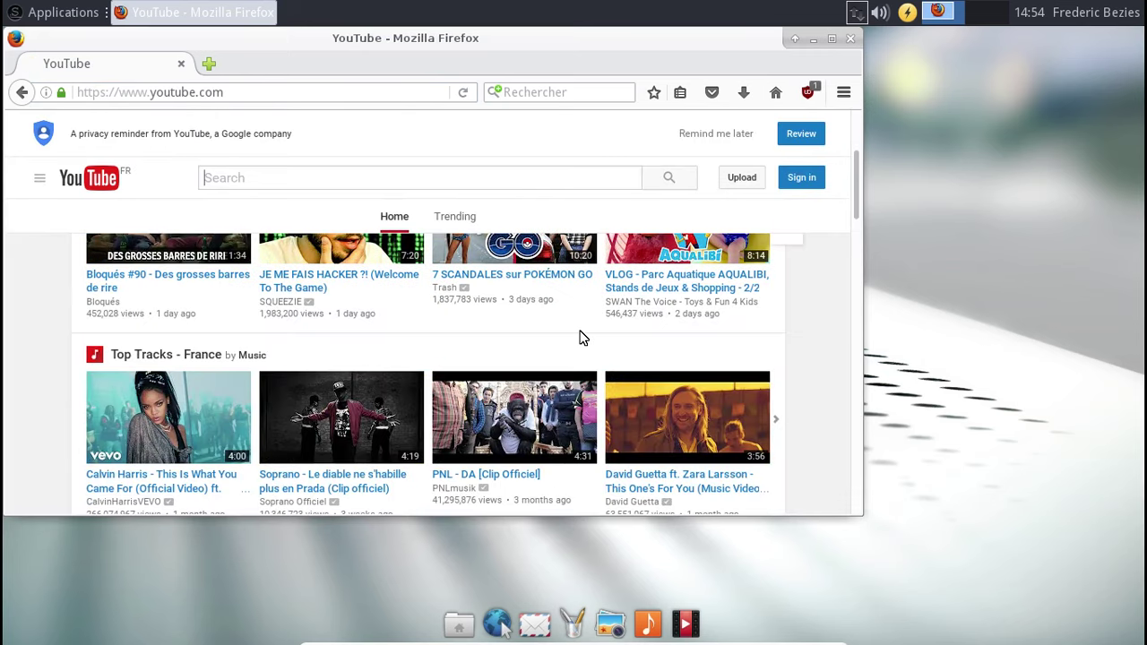
scroll(579, 335, "down", 3)
scroll(579, 335, "down", 8)
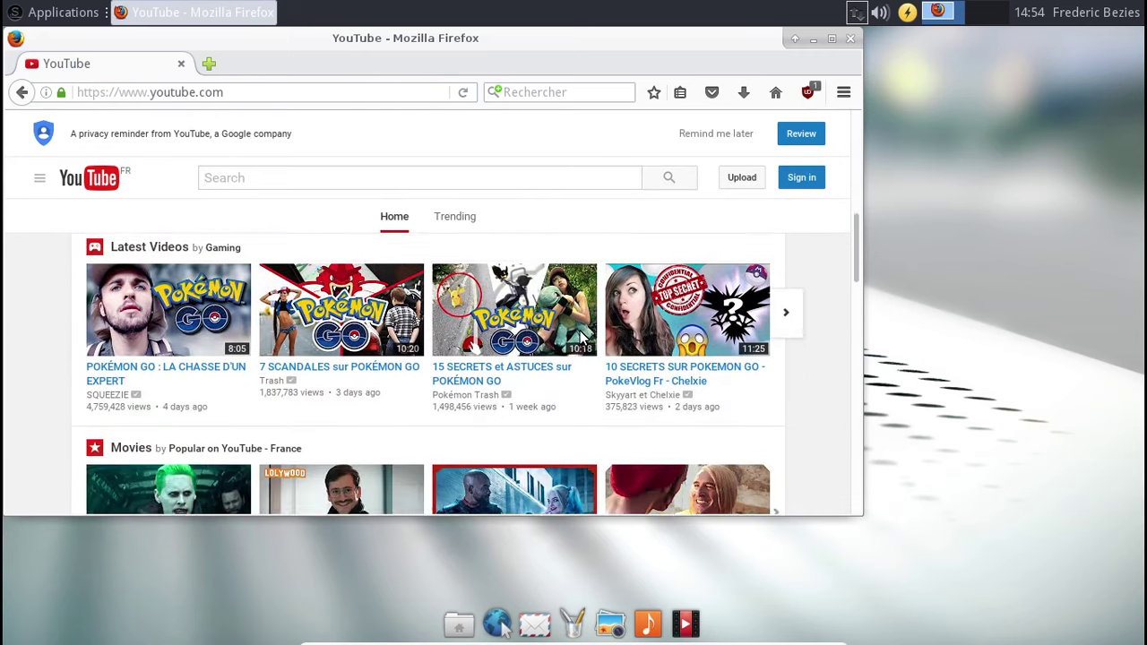
scroll(581, 335, "down", 1)
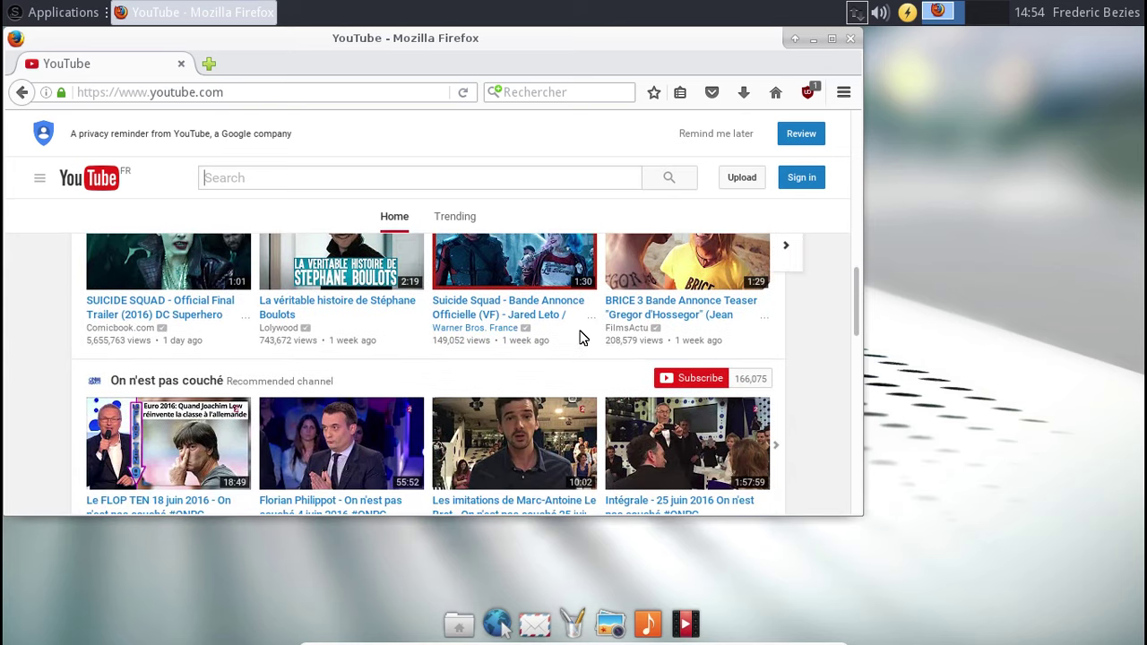
scroll(580, 337, "down", 2)
scroll(581, 337, "down", 3)
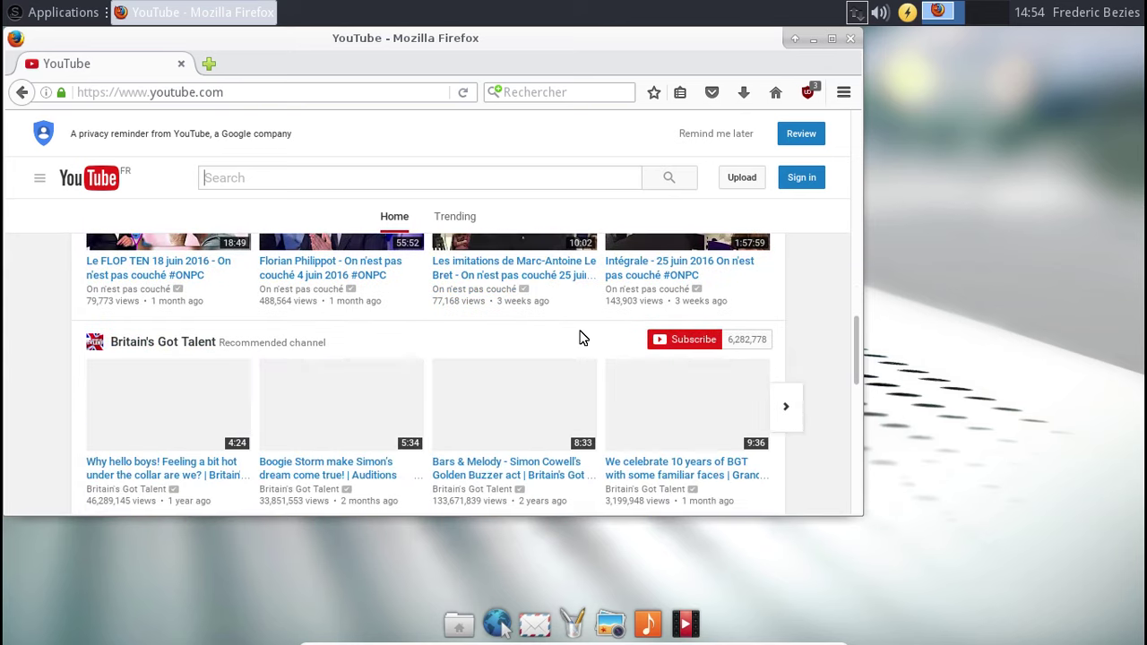
scroll(578, 337, "up", 4)
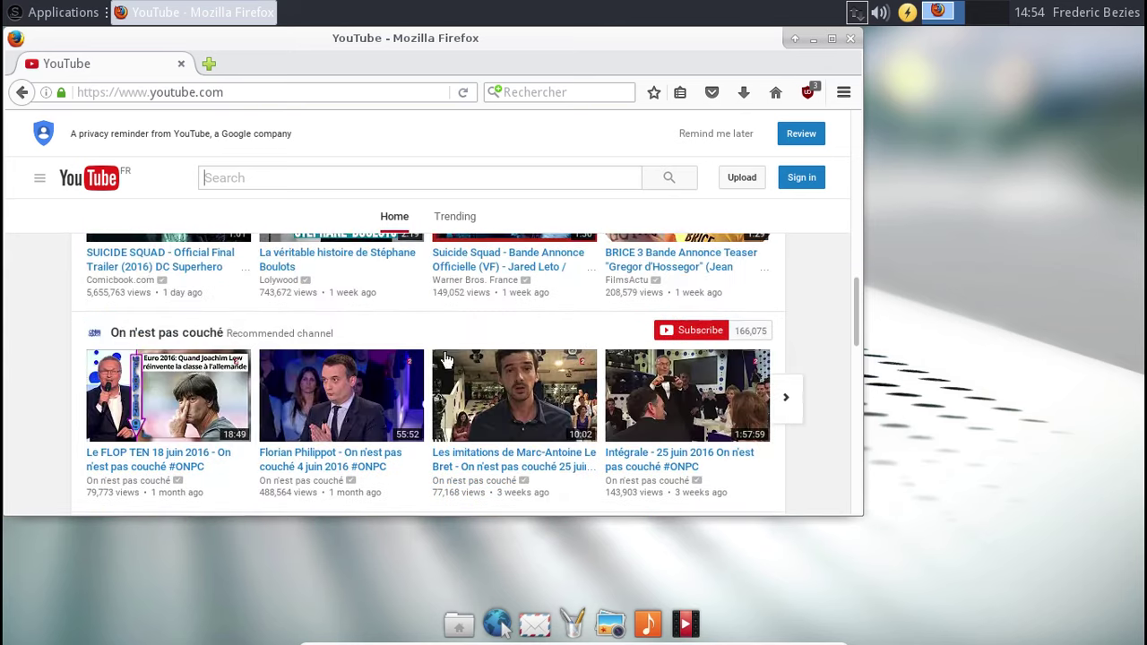
left_click(171, 386)
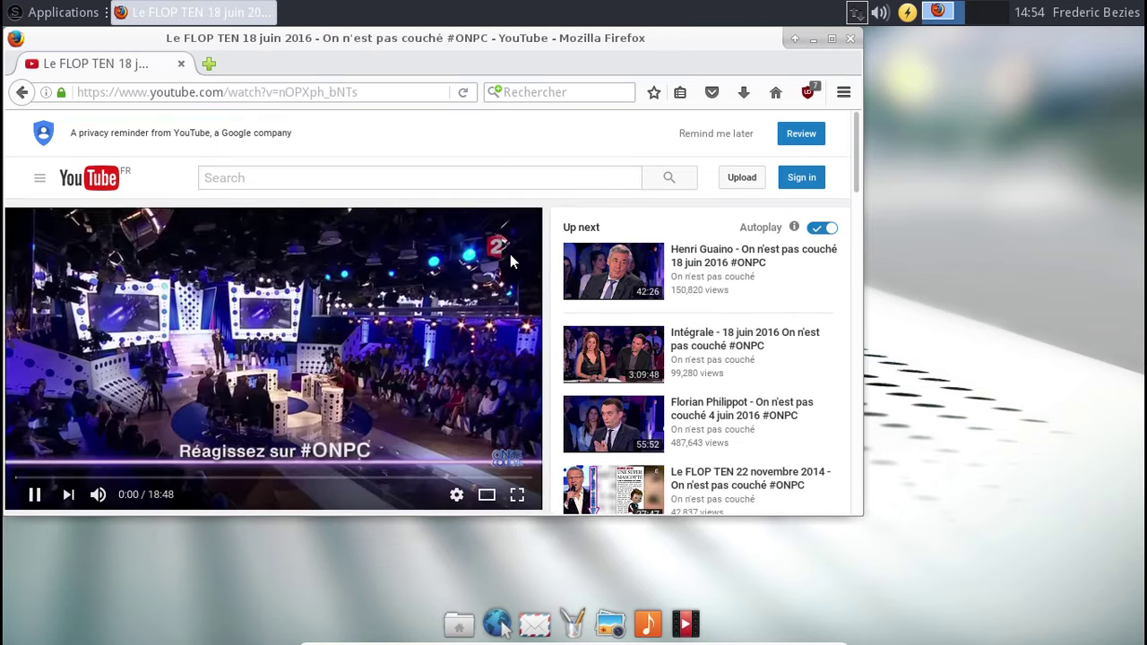
left_click(285, 304)
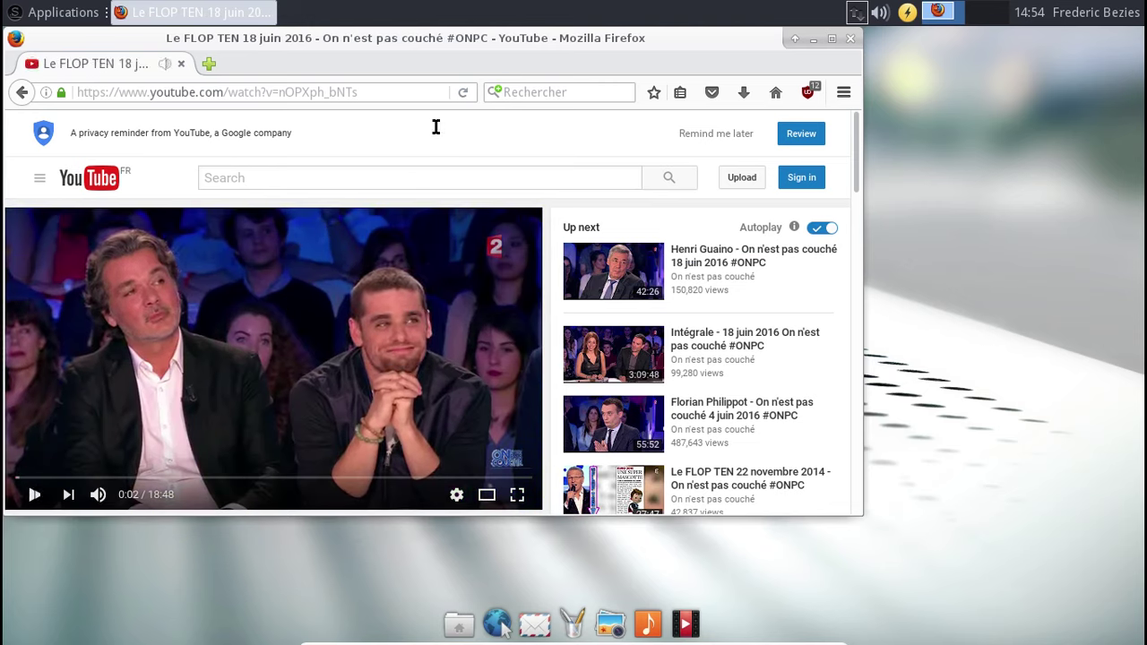
left_click(854, 40)
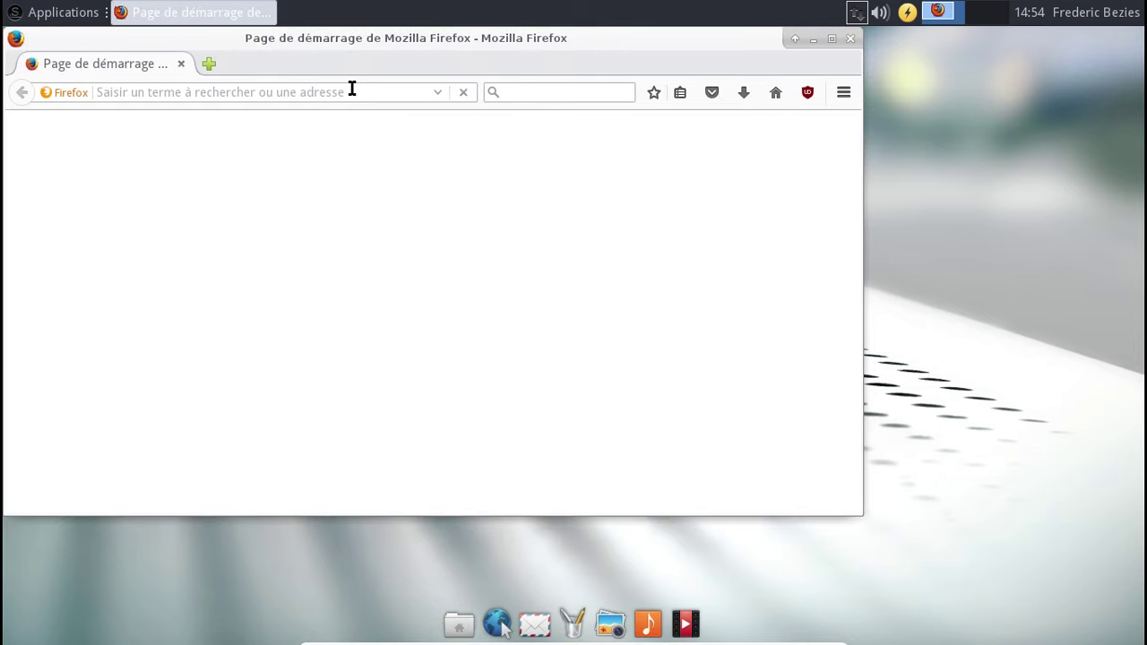
- Load the about:plugins page in a new Firefox session
left_click(350, 90)
type("about:plu")
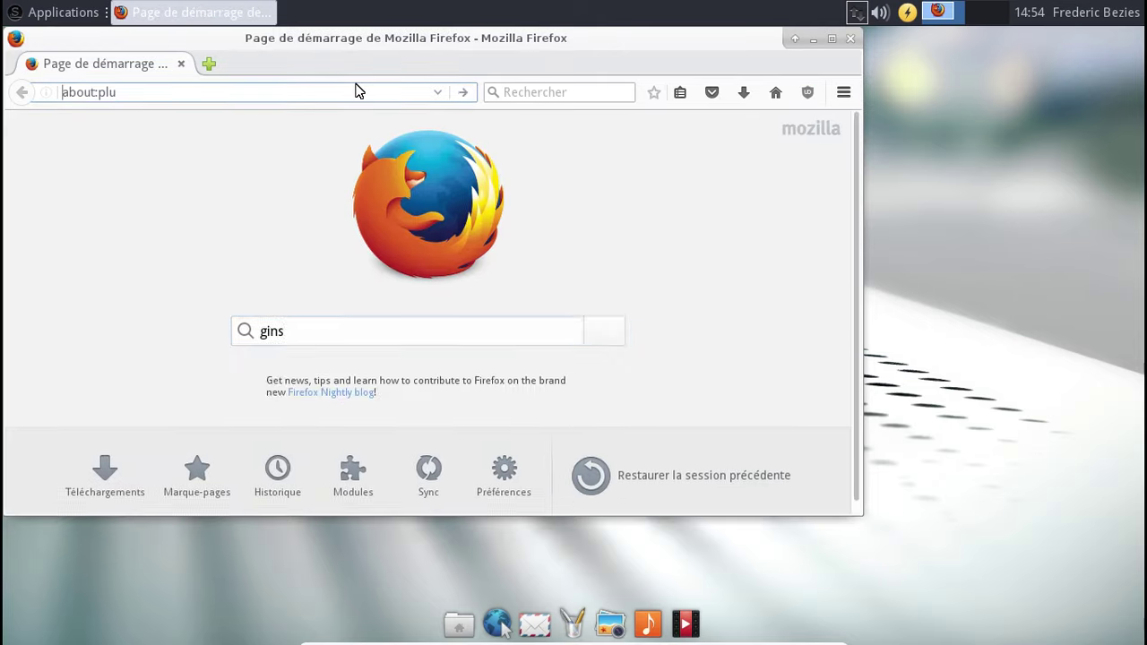
type("ginsgins")
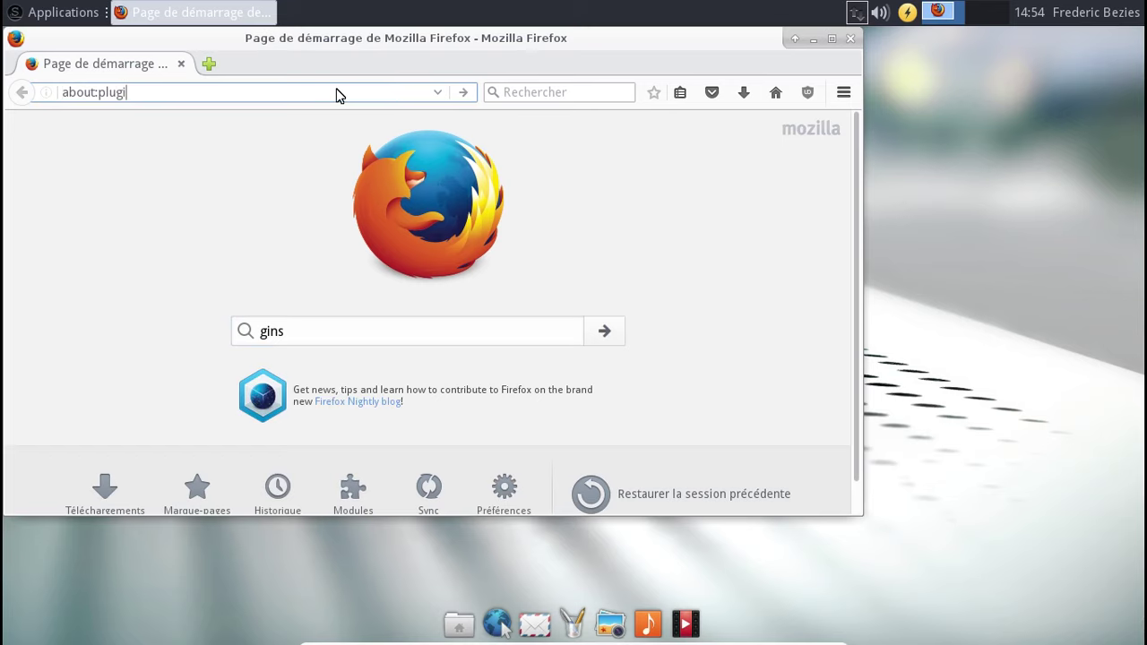
key("Return")
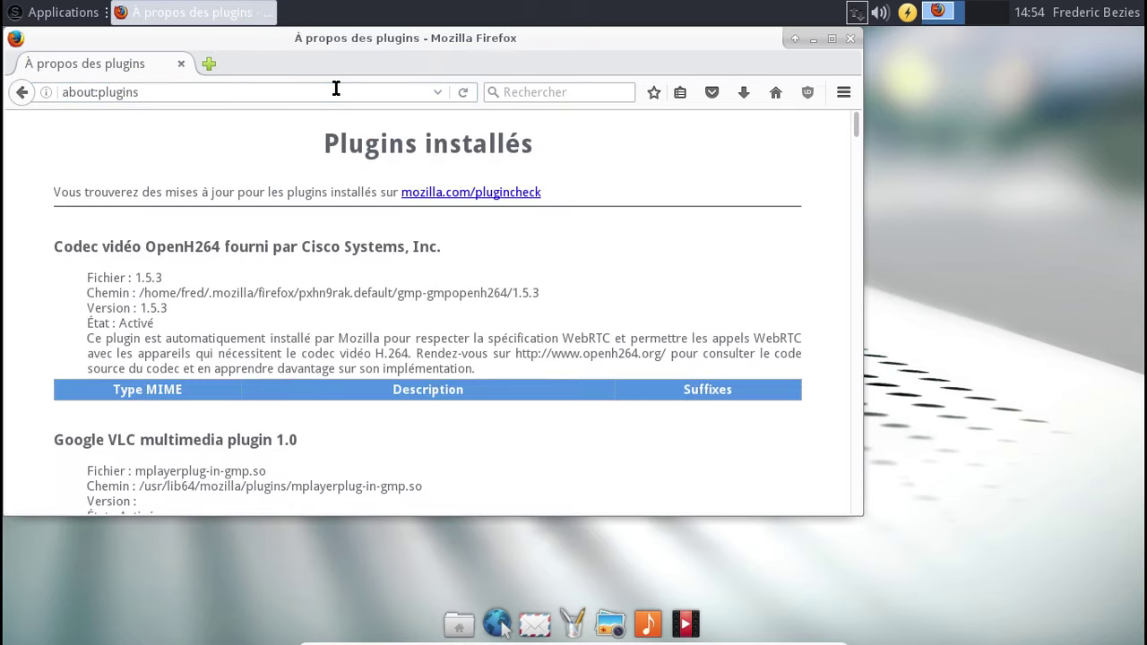
- Examine the installed plugins down to the Shockwave Flash and Evince entries, and return to the start of the list
scroll(574, 249, "down", 10)
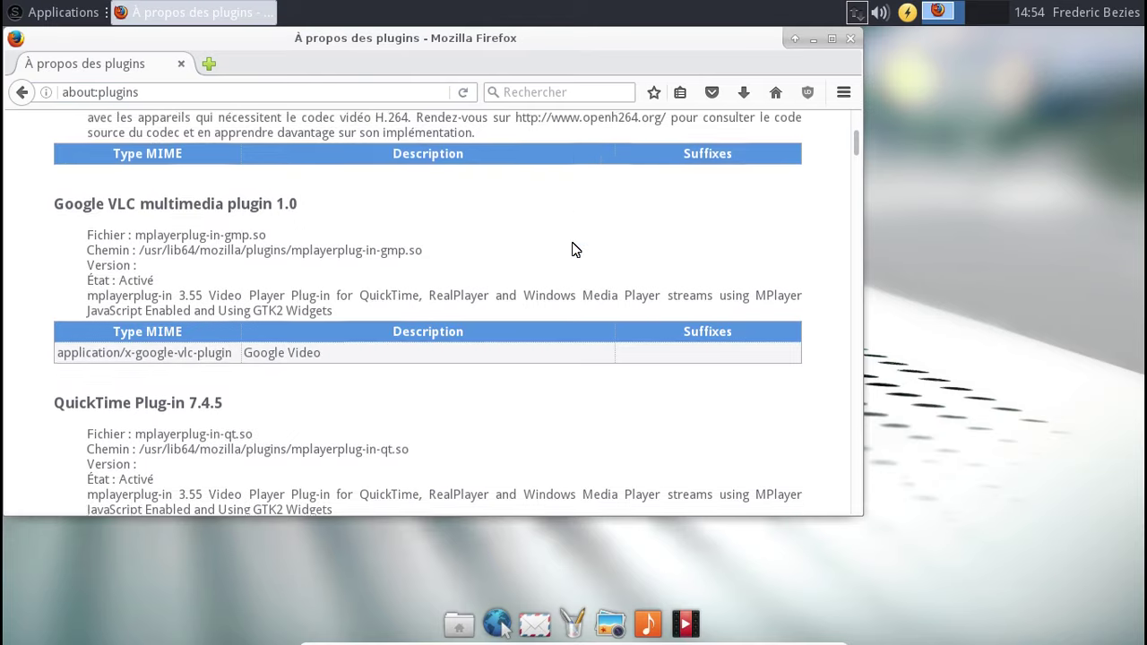
scroll(574, 249, "down", 10)
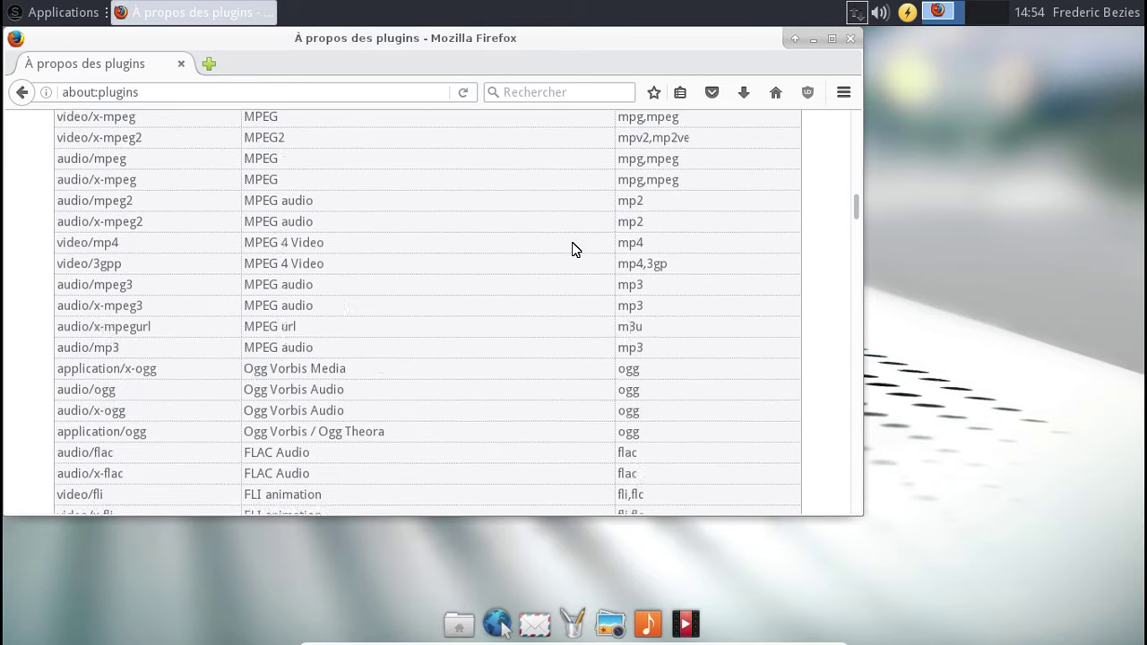
scroll(576, 250, "down", 4)
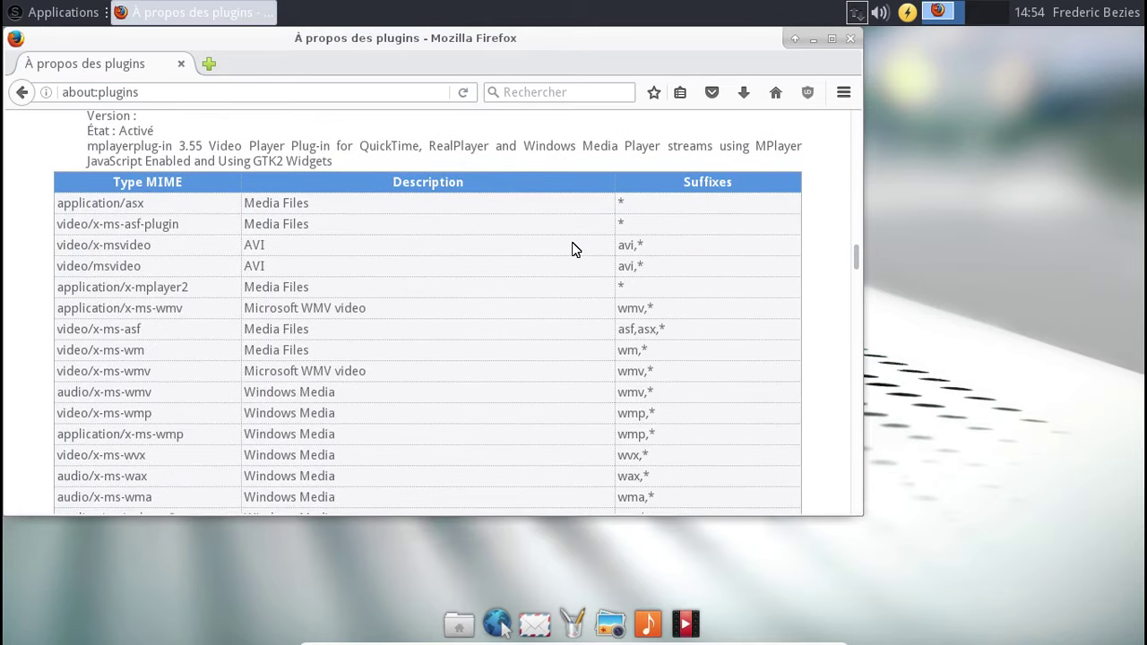
scroll(574, 250, "up", 3)
scroll(575, 249, "down", 13)
scroll(575, 249, "down", 16)
scroll(576, 250, "down", 20)
scroll(575, 250, "down", 9)
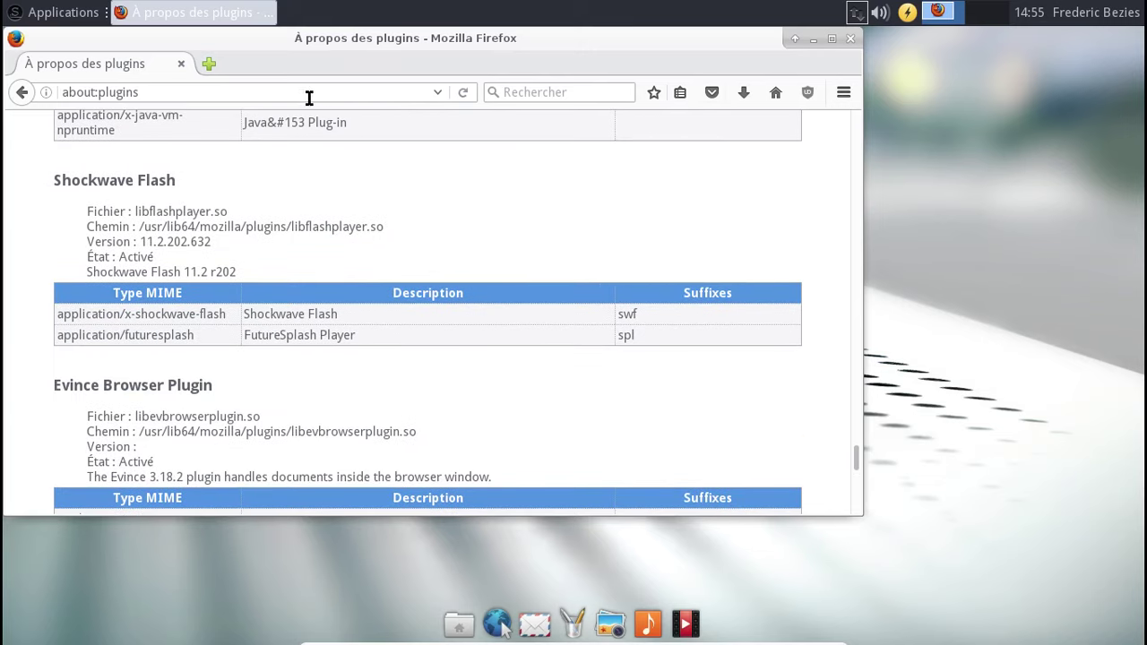
left_click(855, 121)
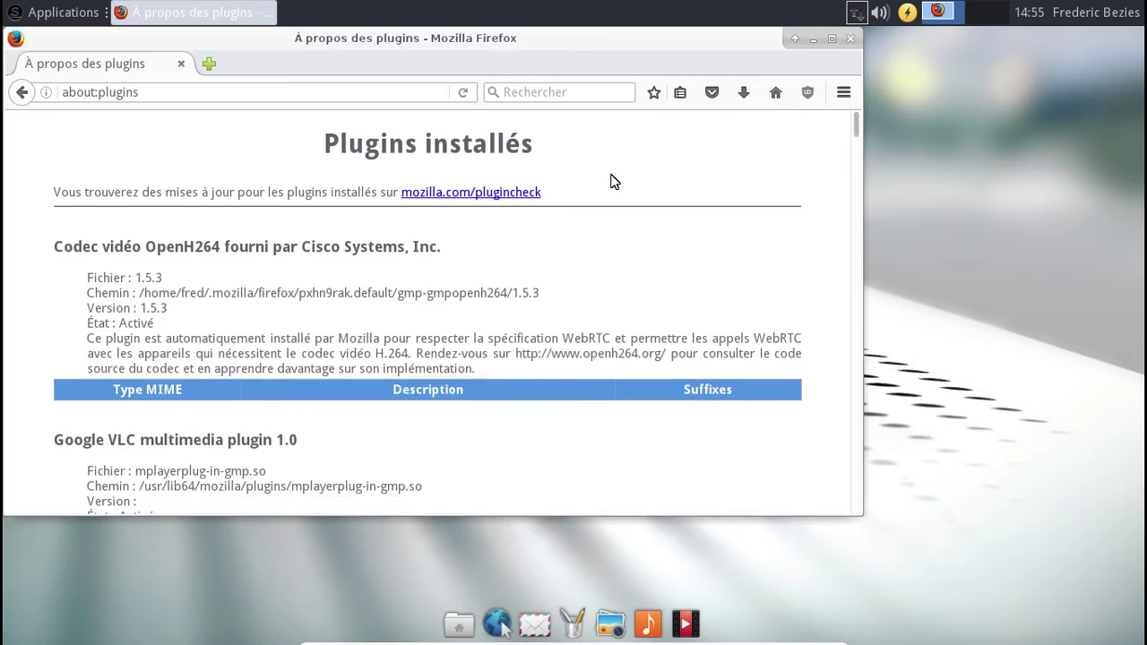
left_click(241, 92)
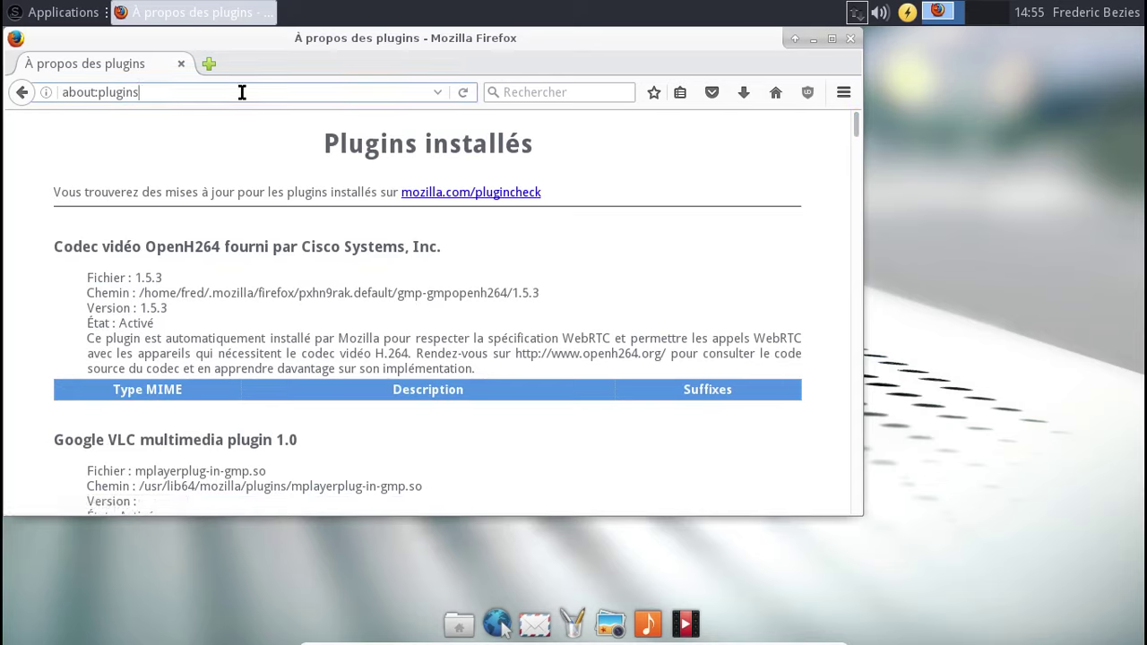
- In Firefox's add-ons manager, set the Shockwave Flash plugin to "Ne jamais activer"
left_click(844, 93)
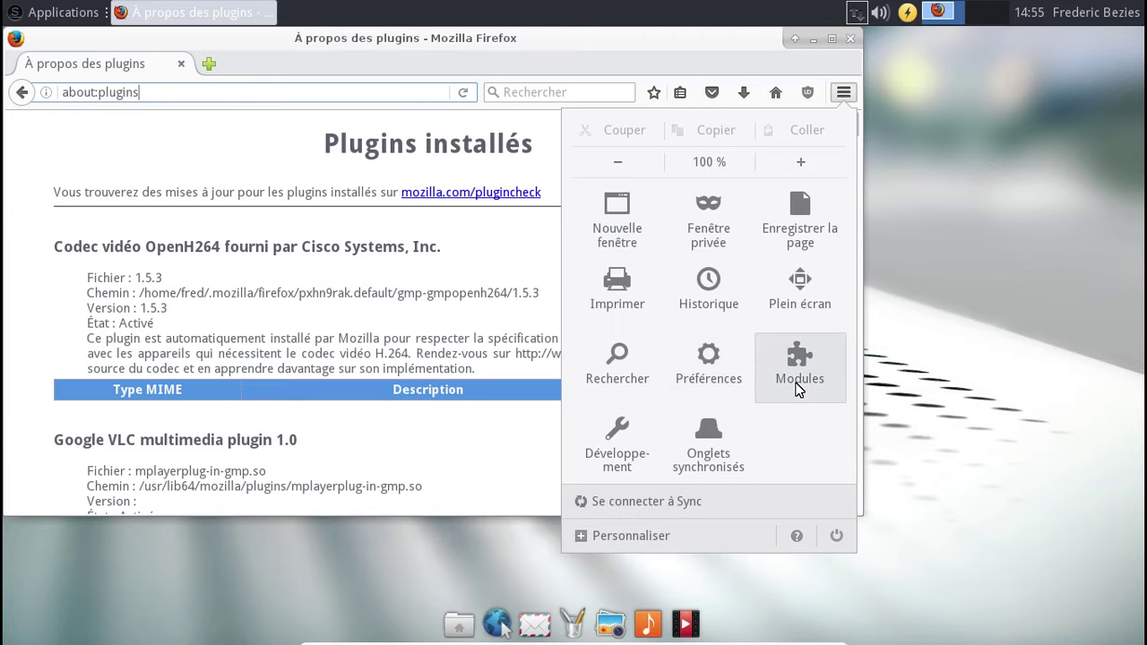
left_click(797, 380)
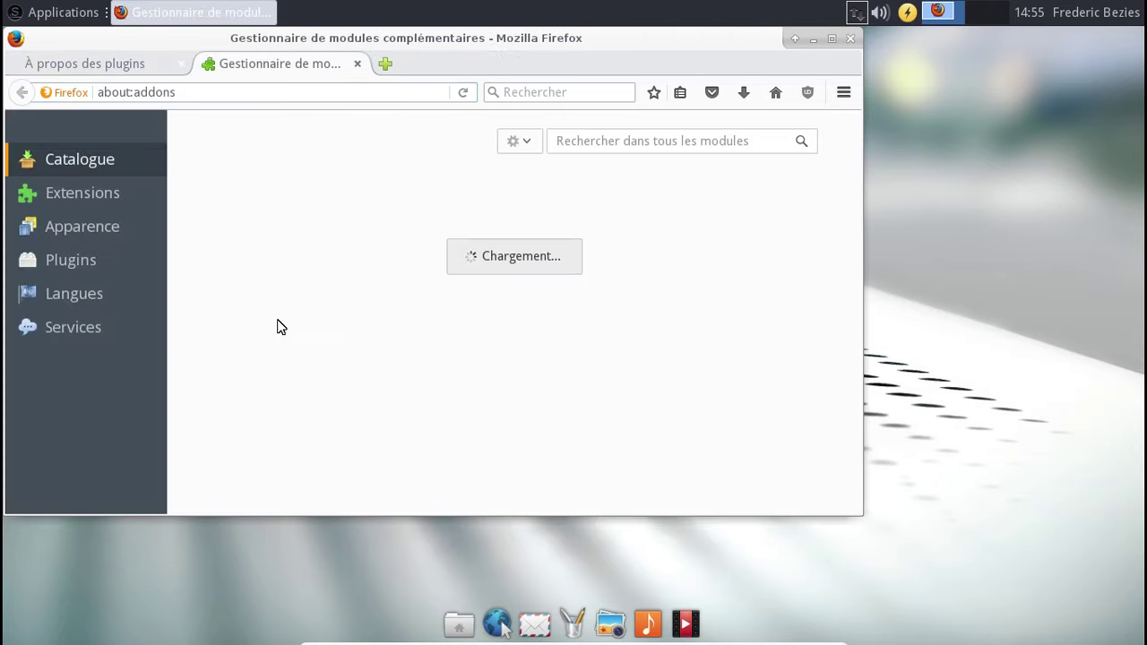
left_click(81, 263)
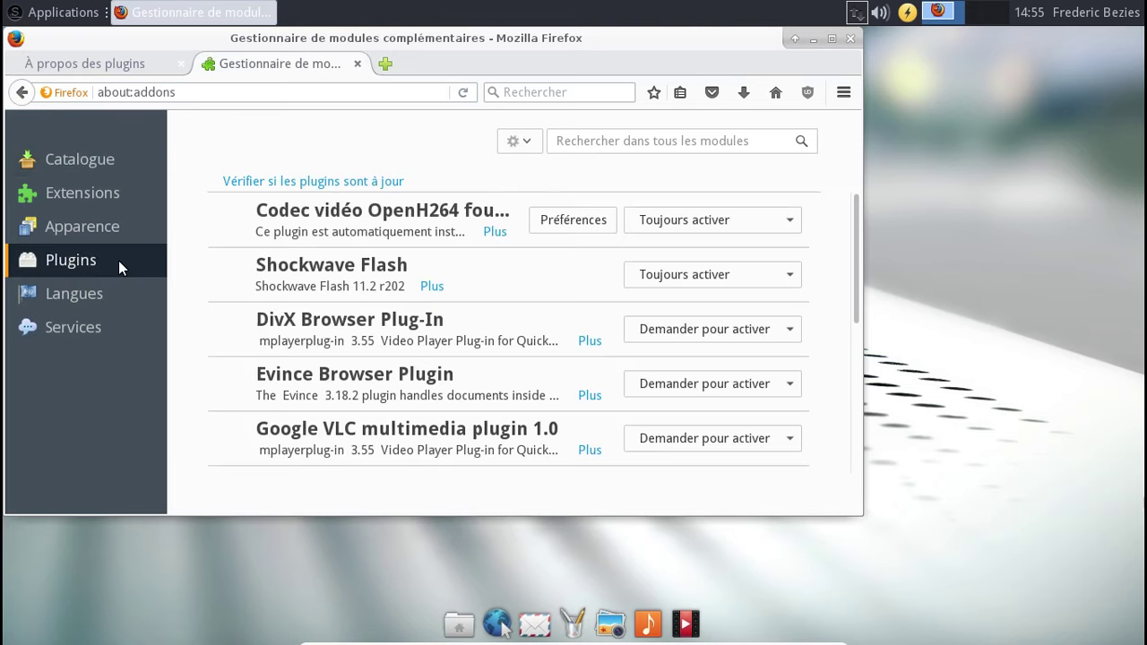
left_click(751, 281)
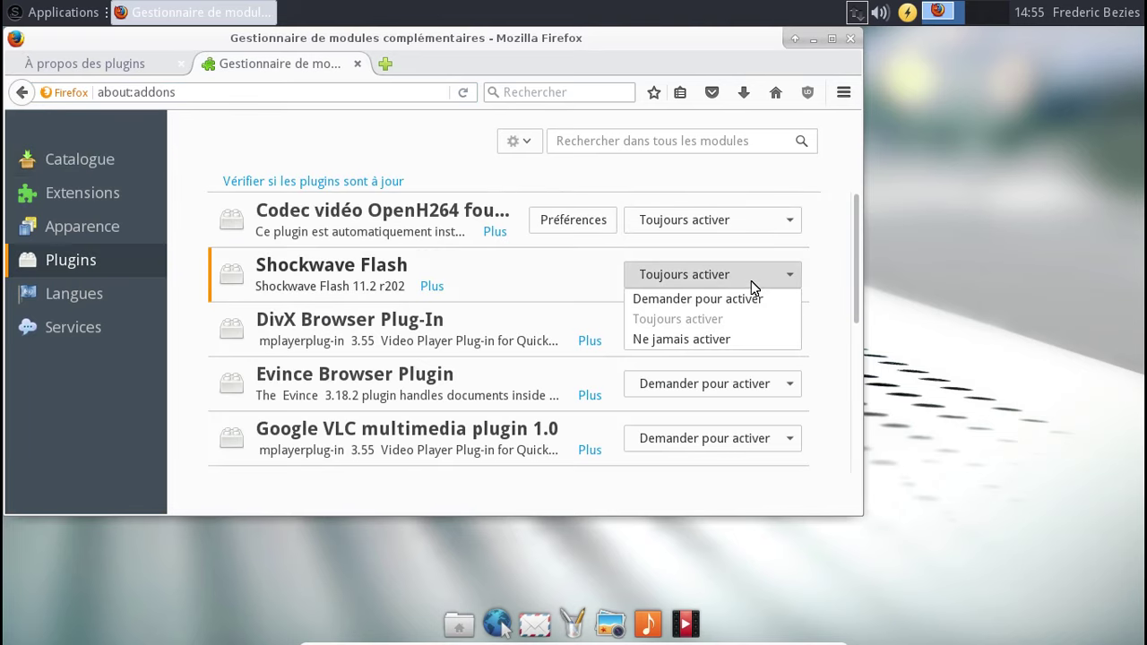
left_click(708, 344)
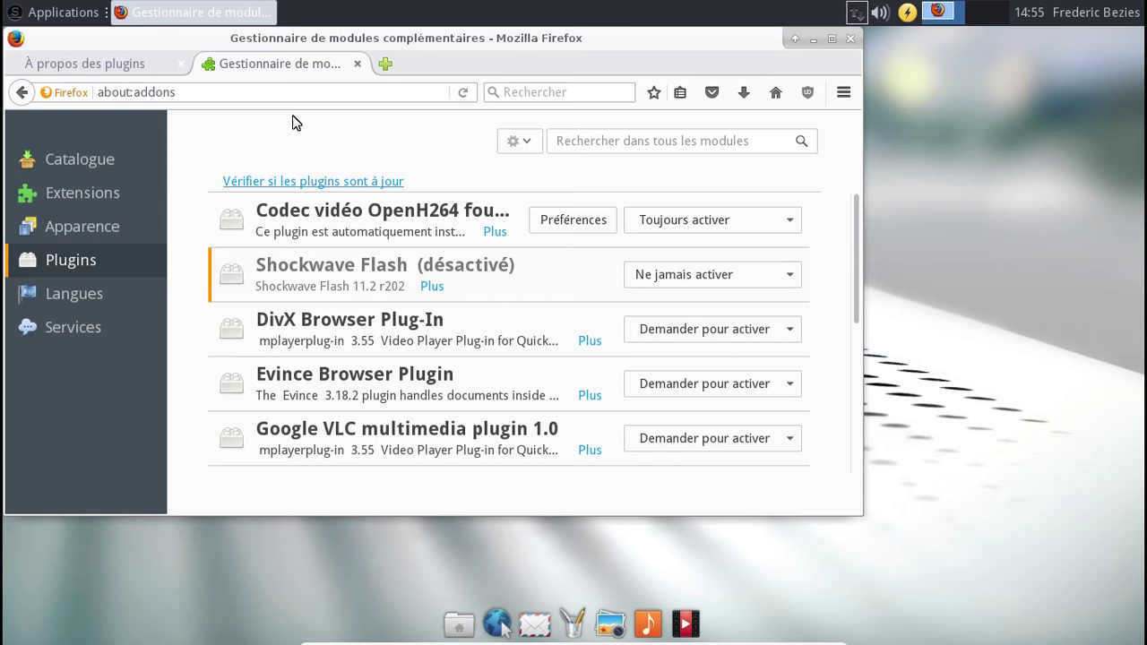
- Play the "Le FLOP TEN 18 juin 2016" YouTube video in a new tab and check which player type its context options name
left_click(385, 65)
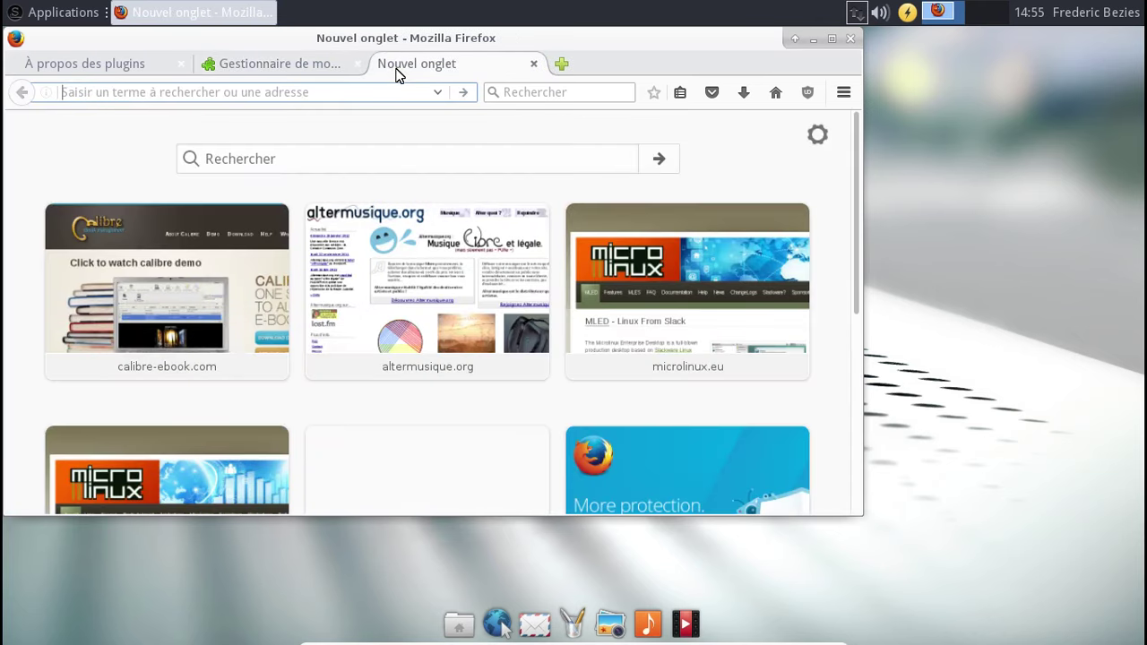
scroll(484, 276, "down", 5)
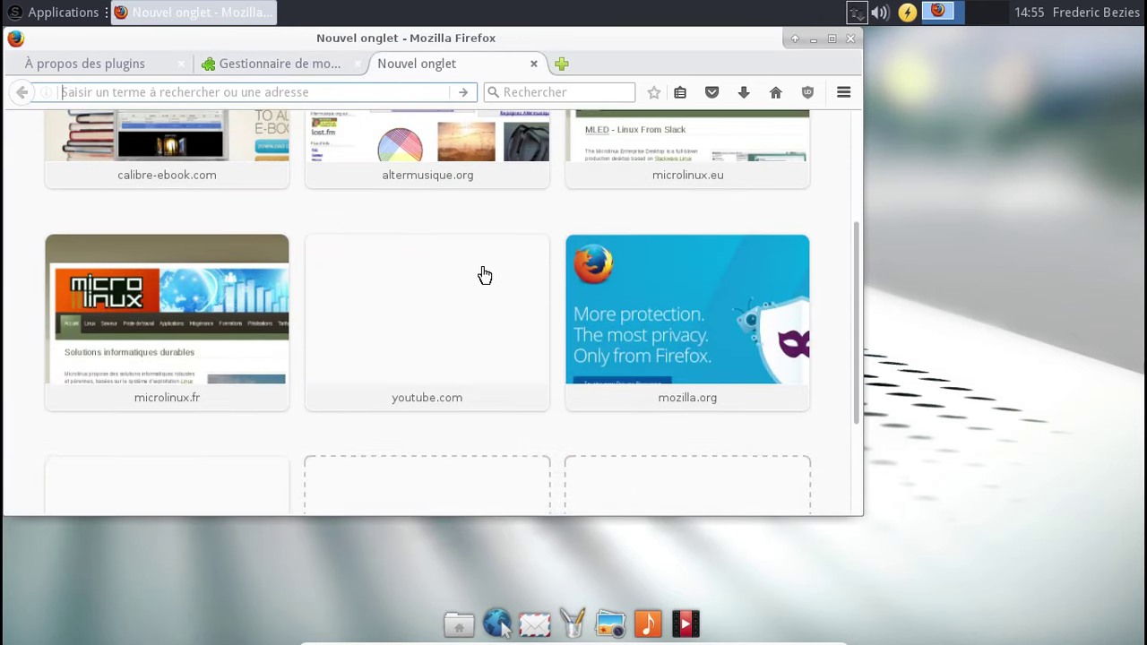
left_click(424, 153)
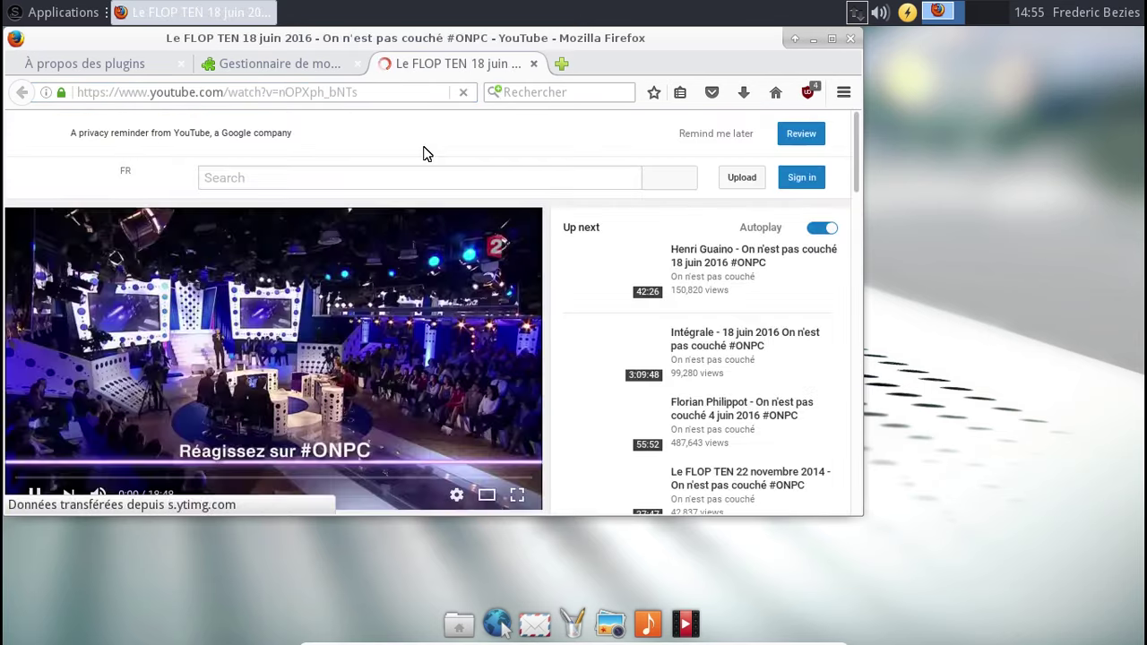
scroll(452, 274, "down", 3)
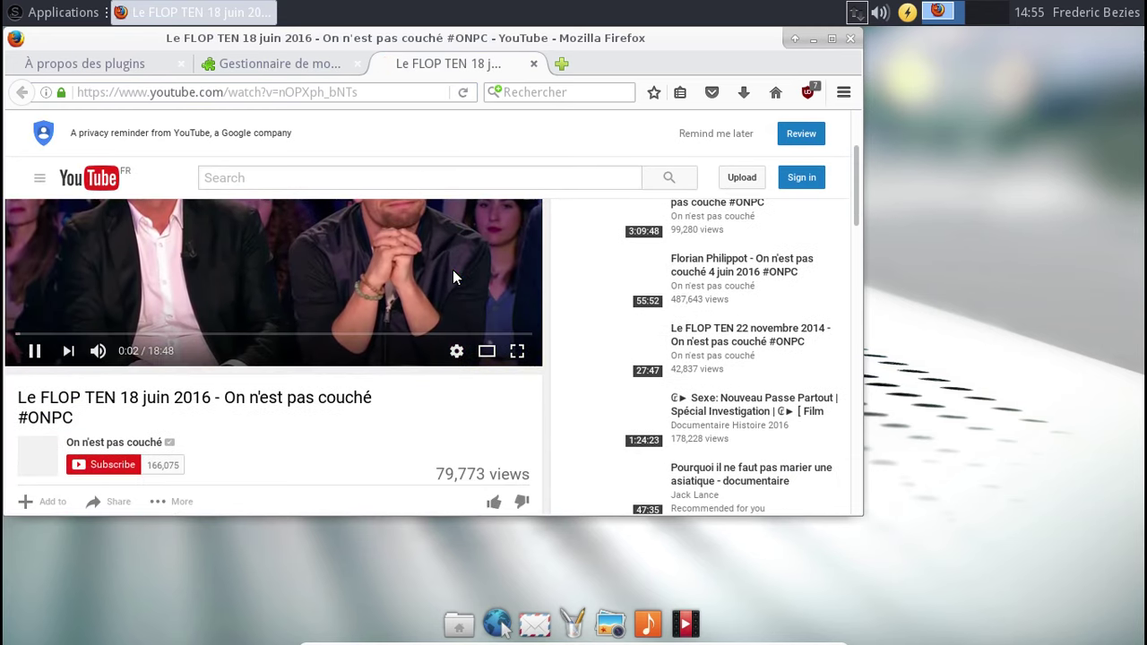
right_click(453, 270)
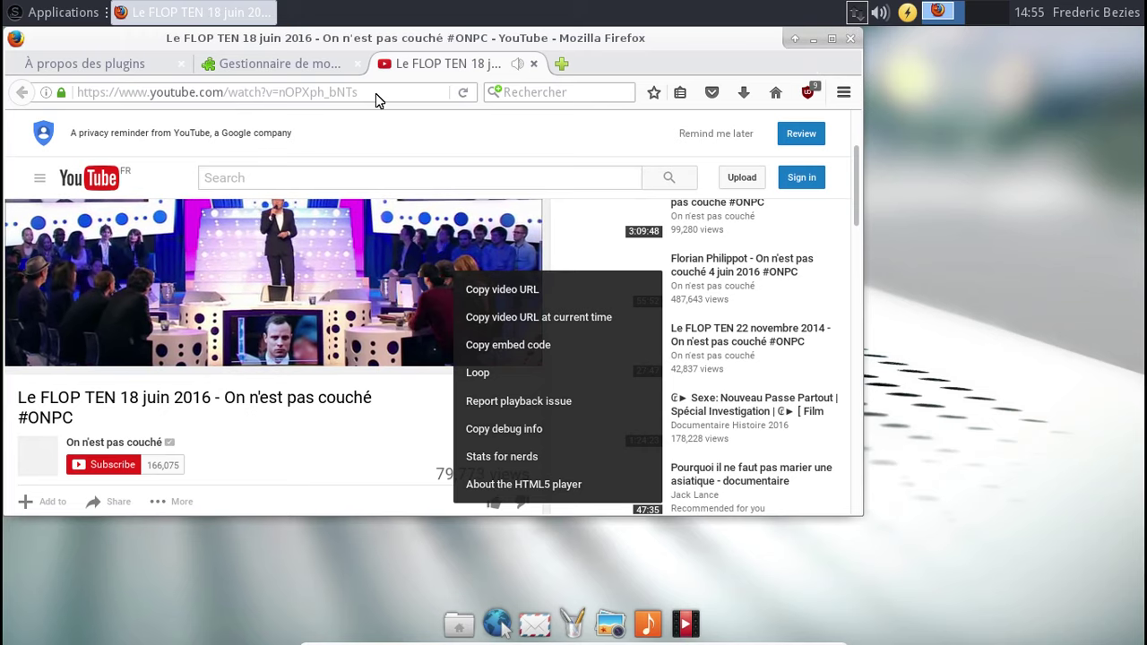
- Dismiss the video player's options and quit Firefox, closing all open tabs
left_click(508, 96)
key("ctrl+q")
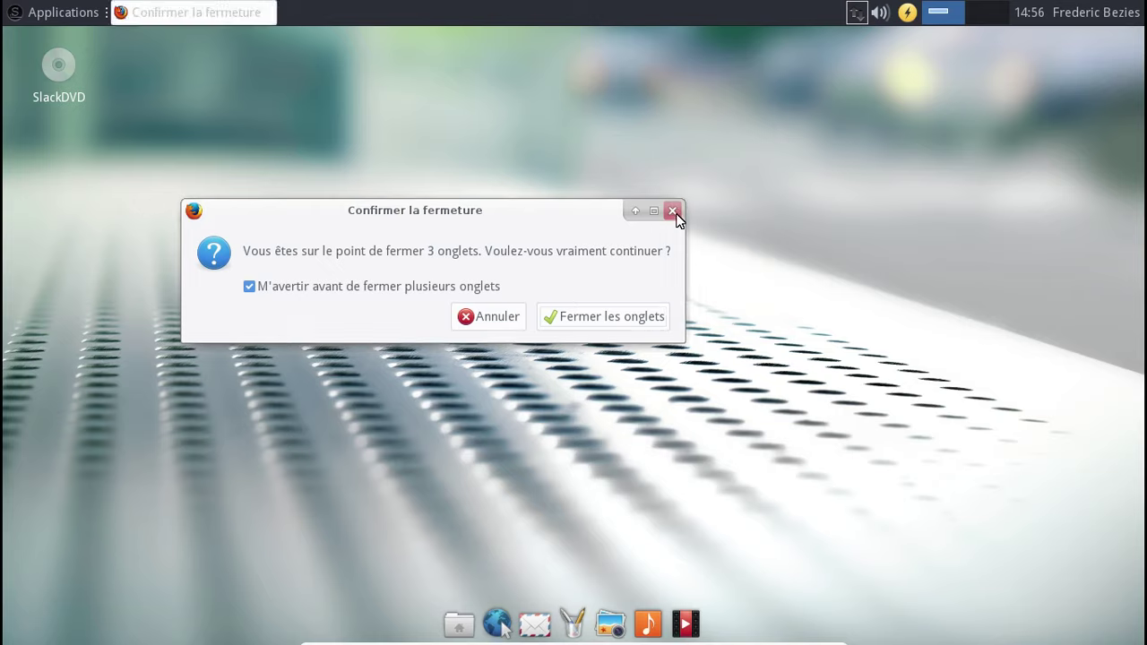
left_click(574, 318)
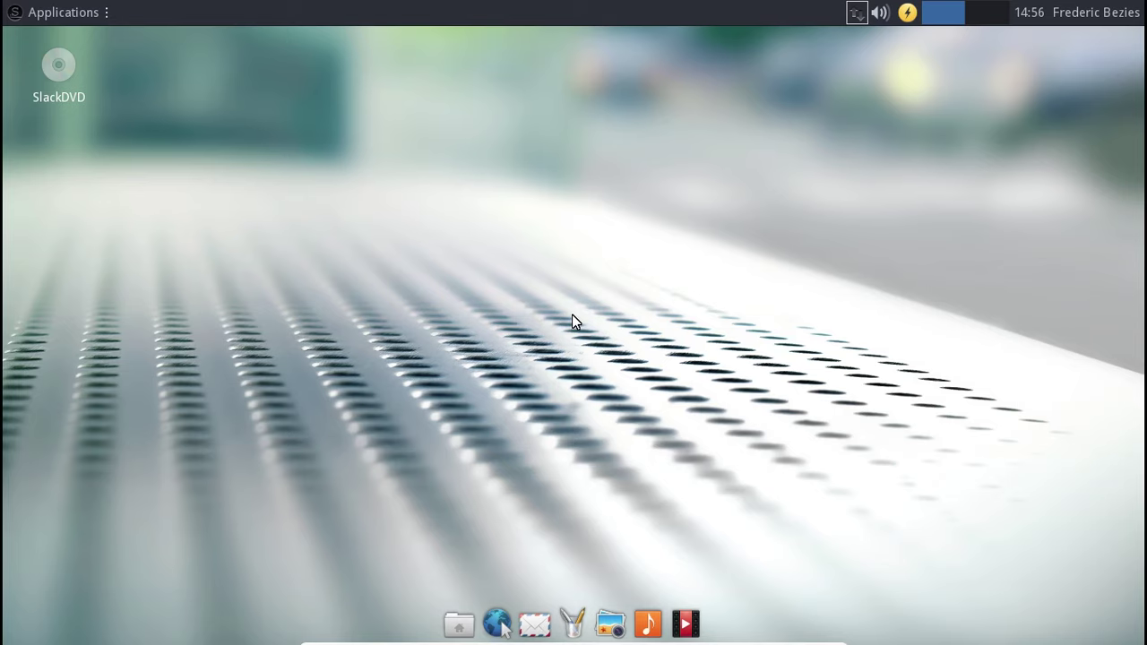
- Try to launch the VLC video player, and start the Scribus desktop publishing program
left_click(43, 12)
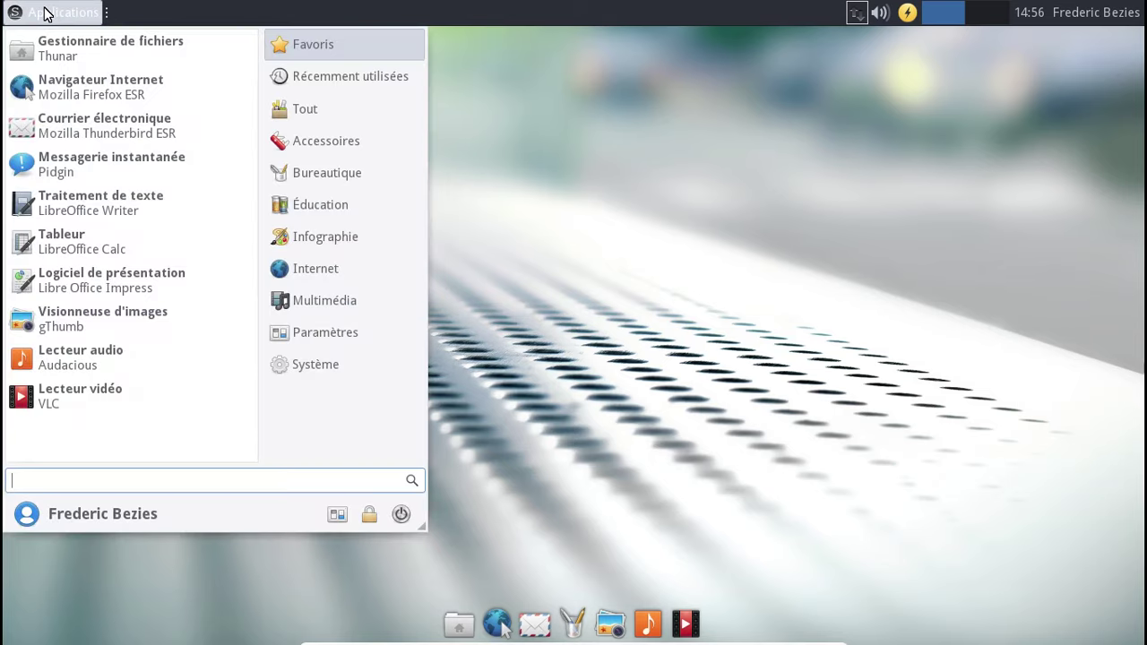
left_click(125, 394)
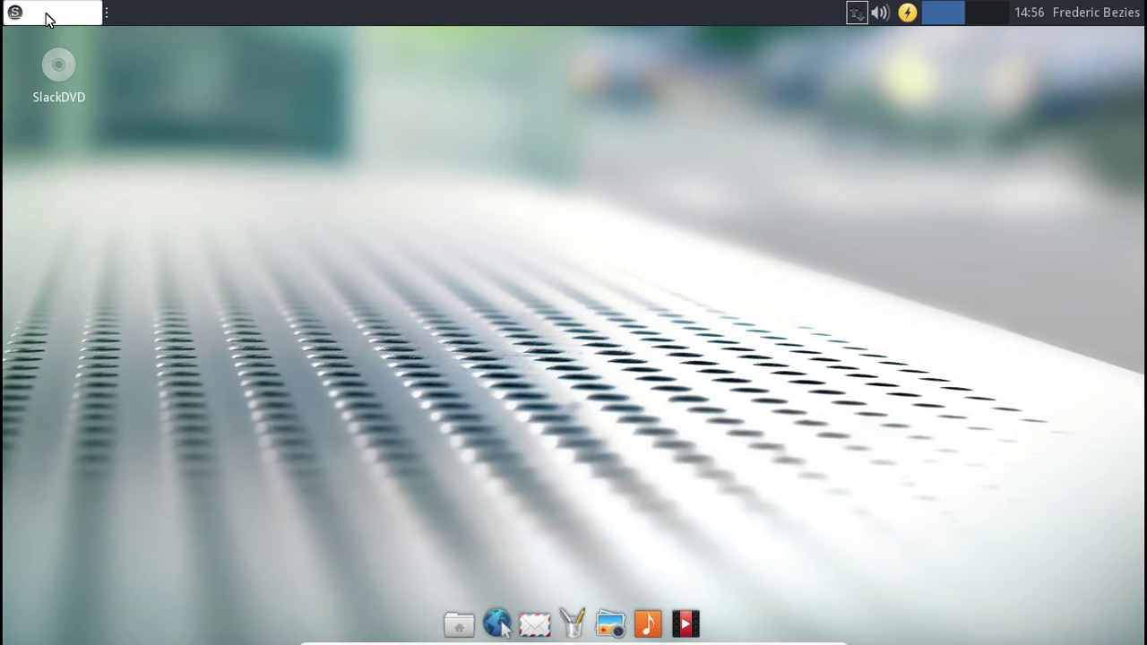
left_click(46, 16)
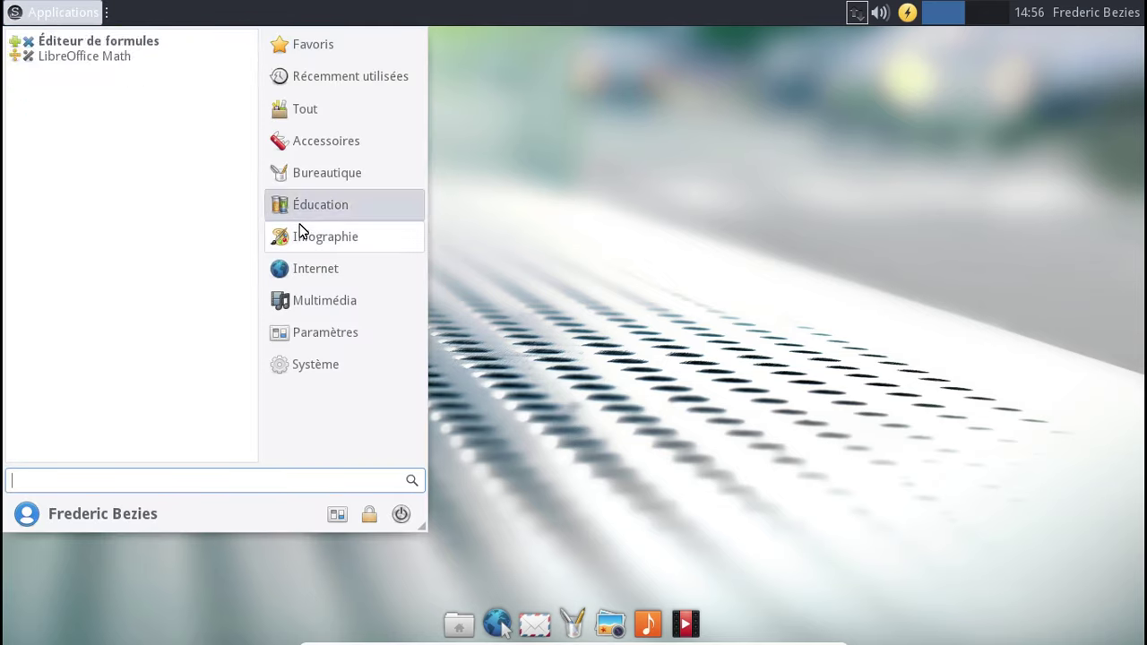
mouse_move(307, 235)
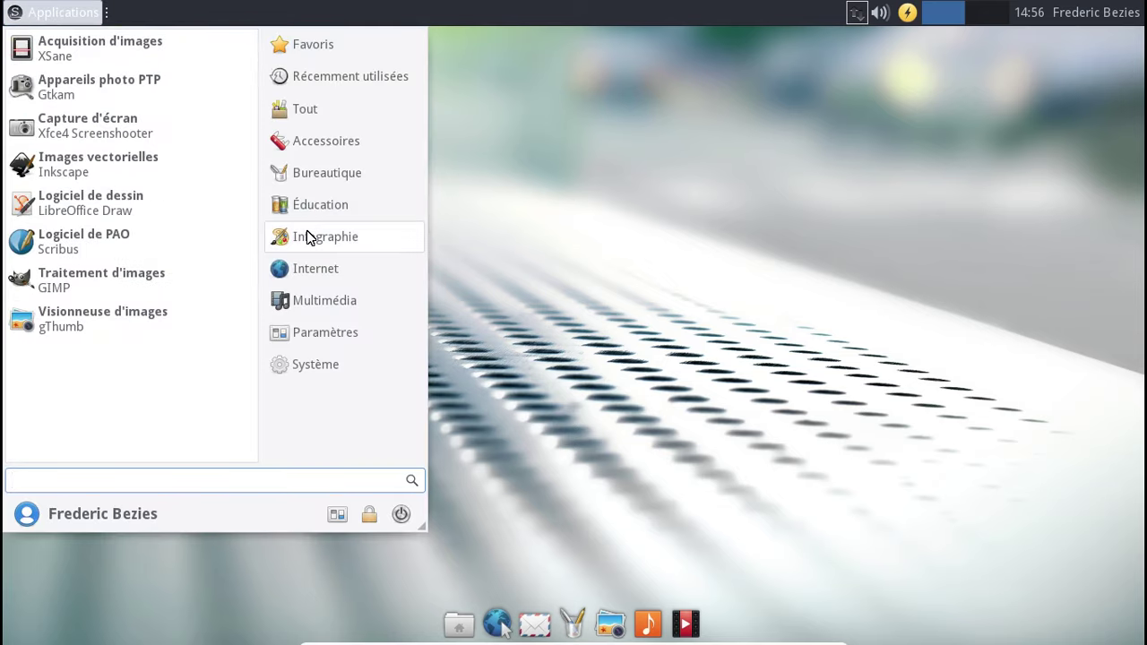
left_click(121, 240)
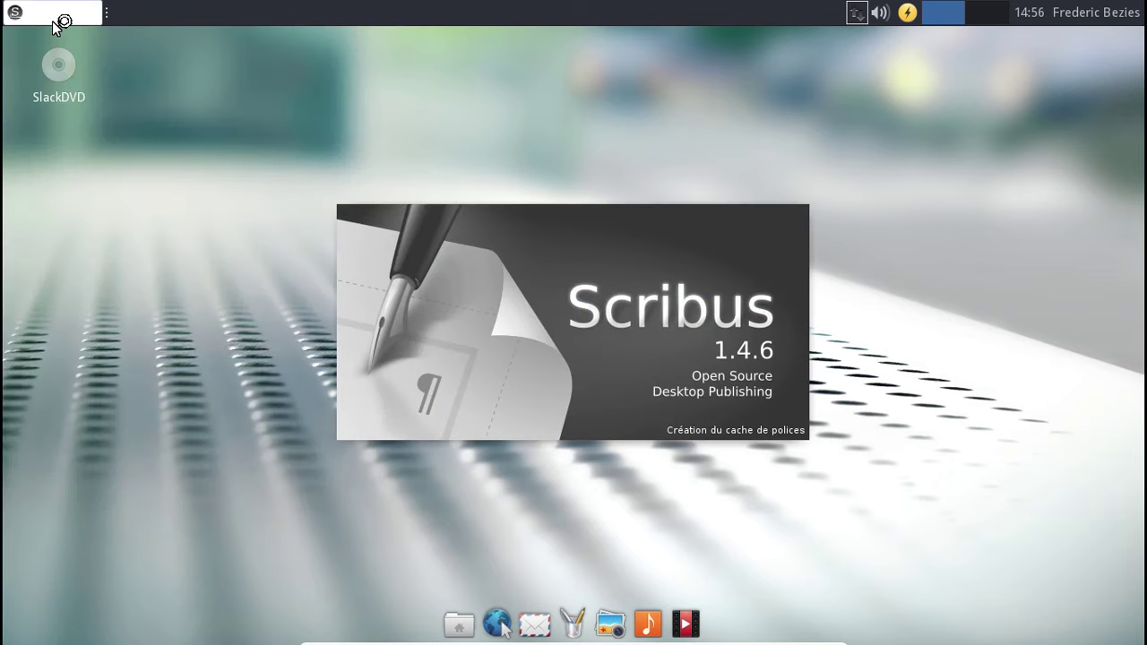
- Create an A4 portrait document with the "Pages en regard" layout in Scribus, and close the program
left_click(55, 20)
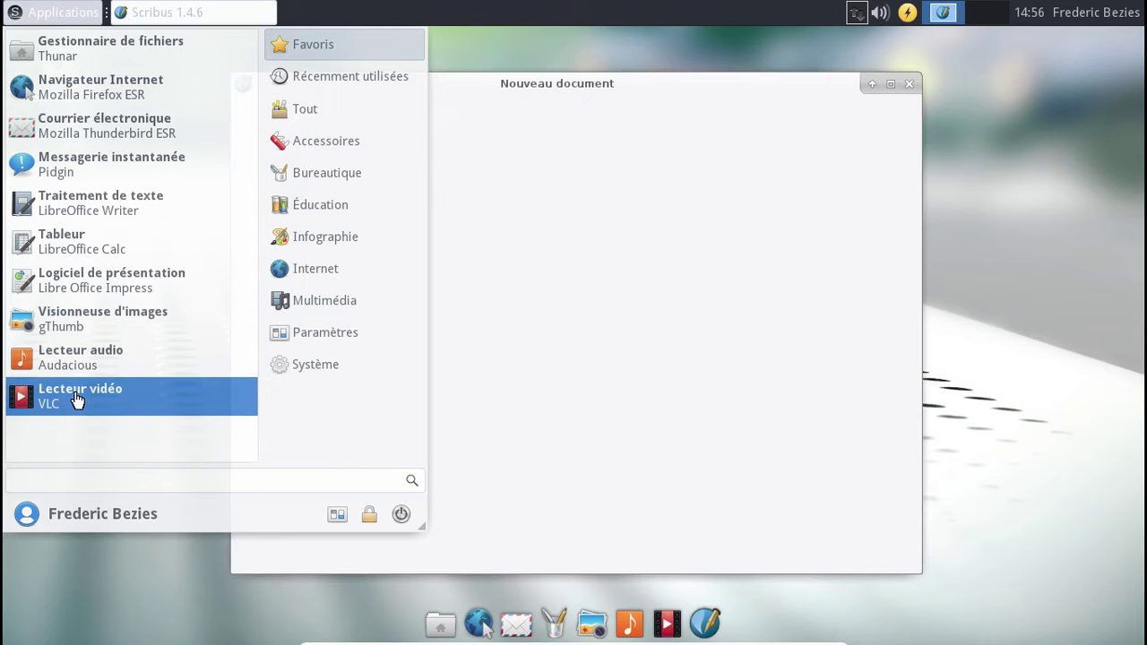
key("Escape")
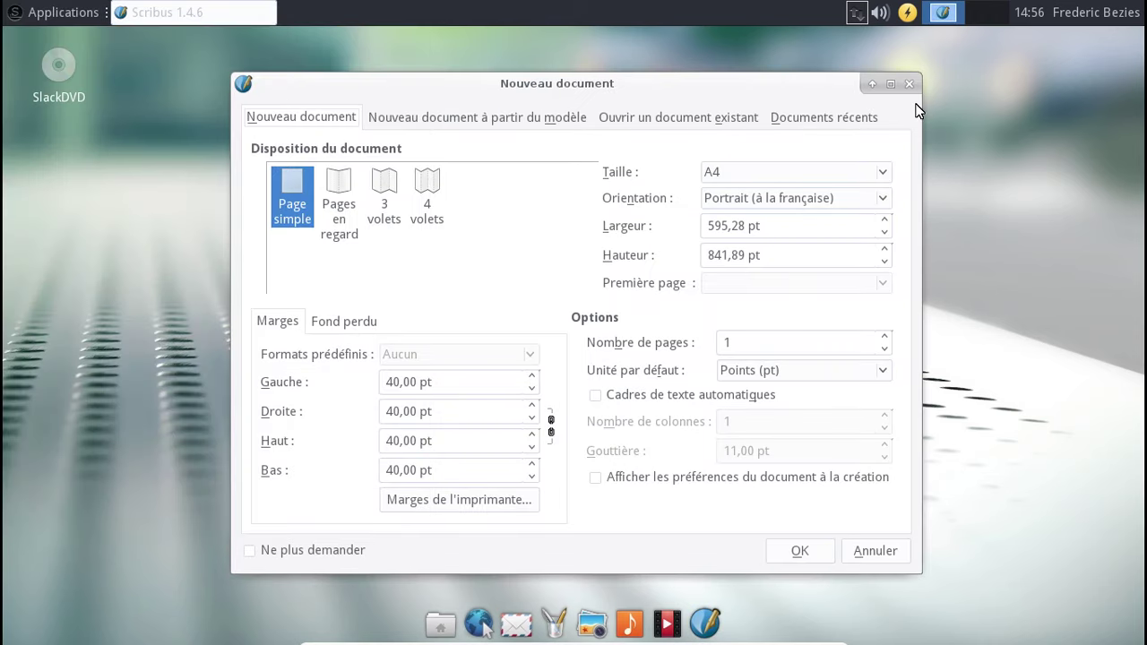
left_click(352, 207)
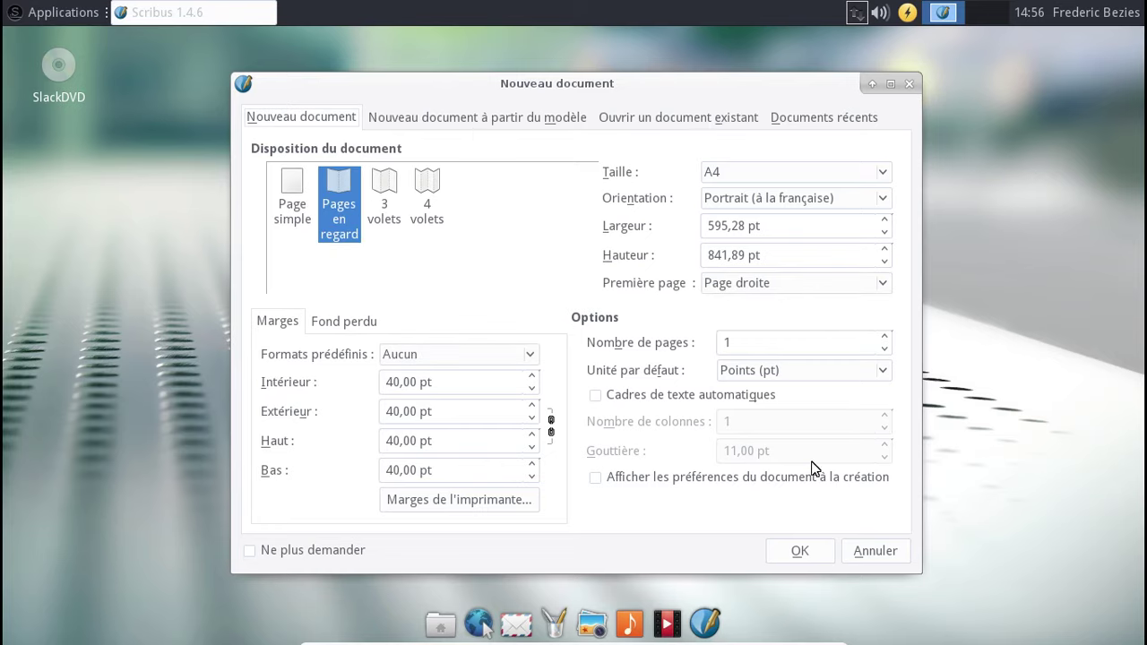
left_click(823, 550)
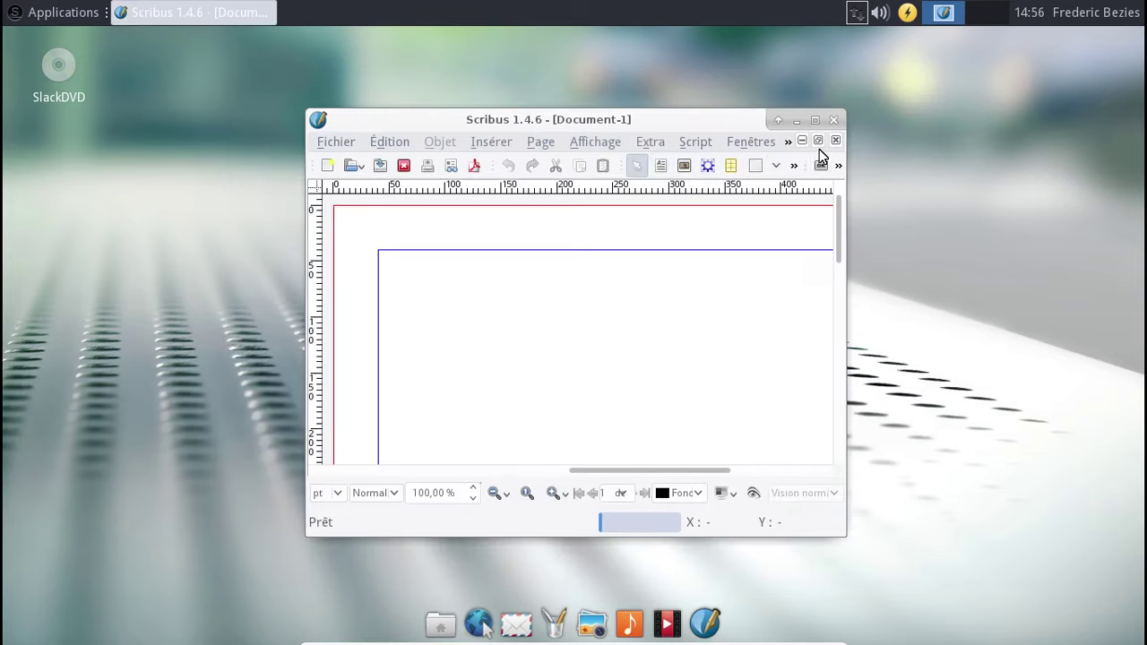
left_click(832, 120)
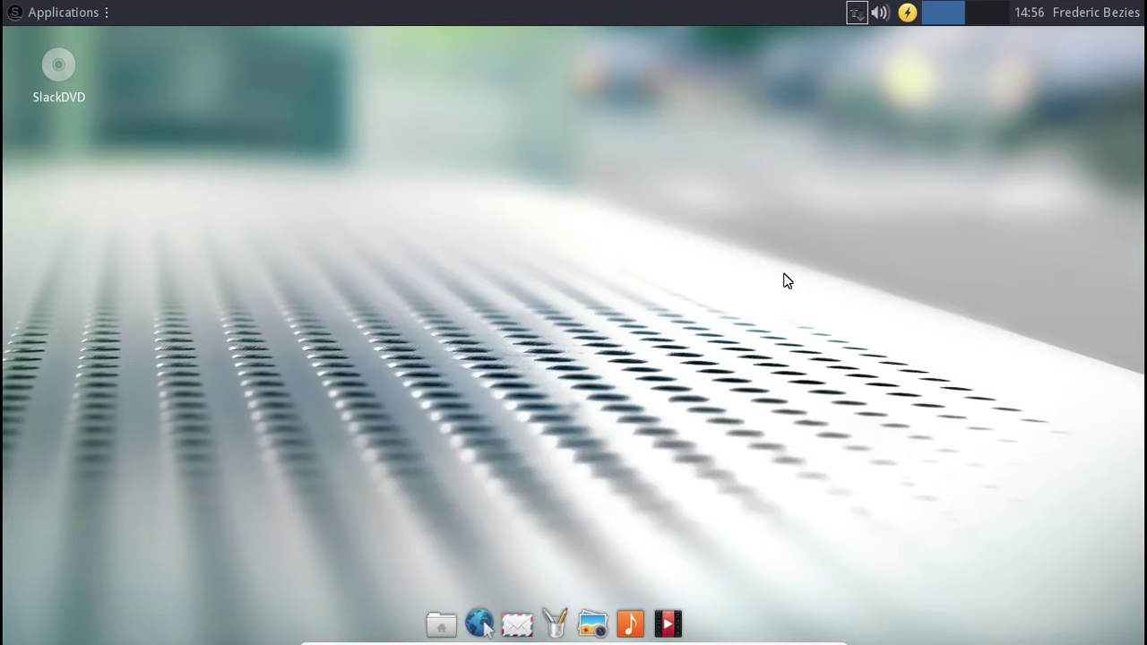
- Try once more to start the VLC video player from the desktop
left_click(691, 627)
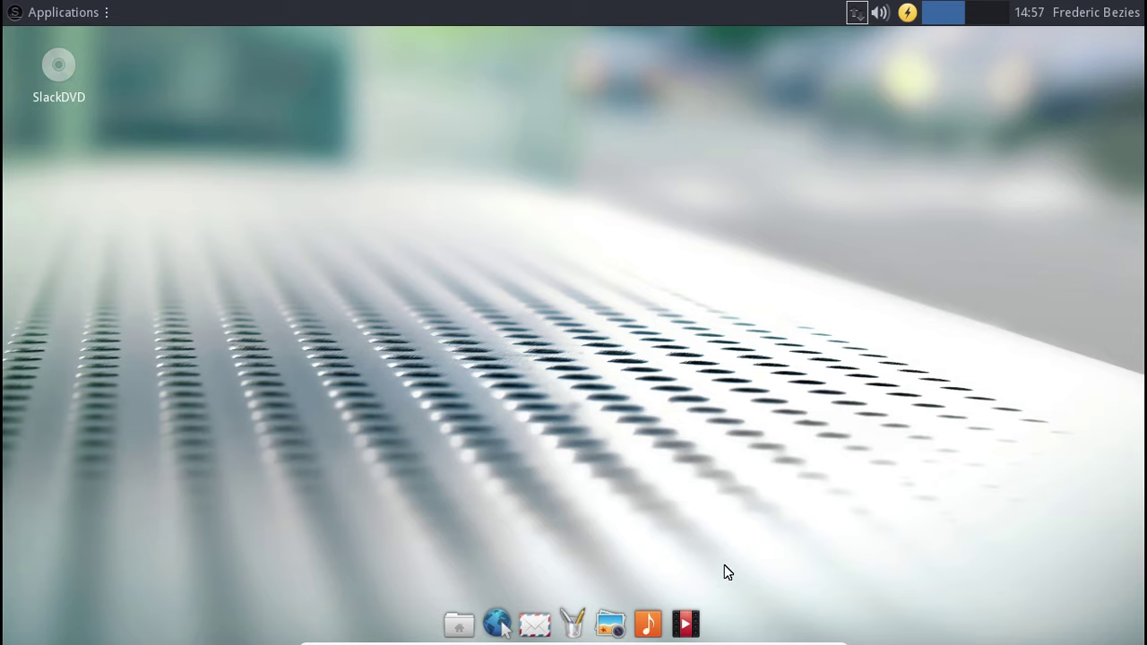
left_click(41, 13)
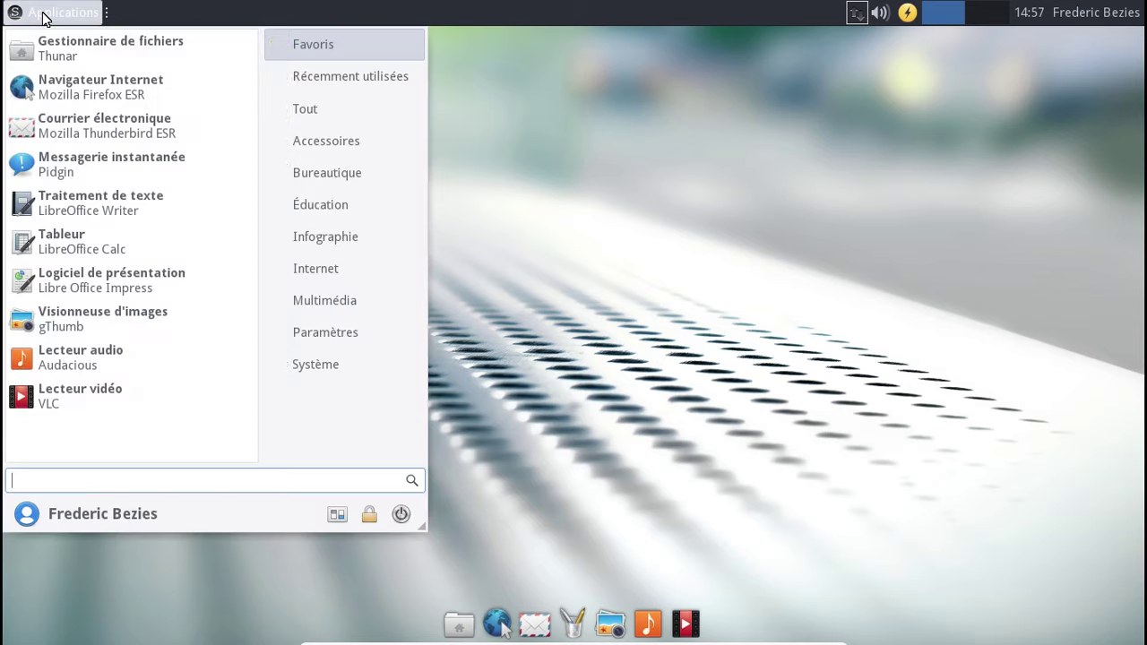
left_click(588, 519)
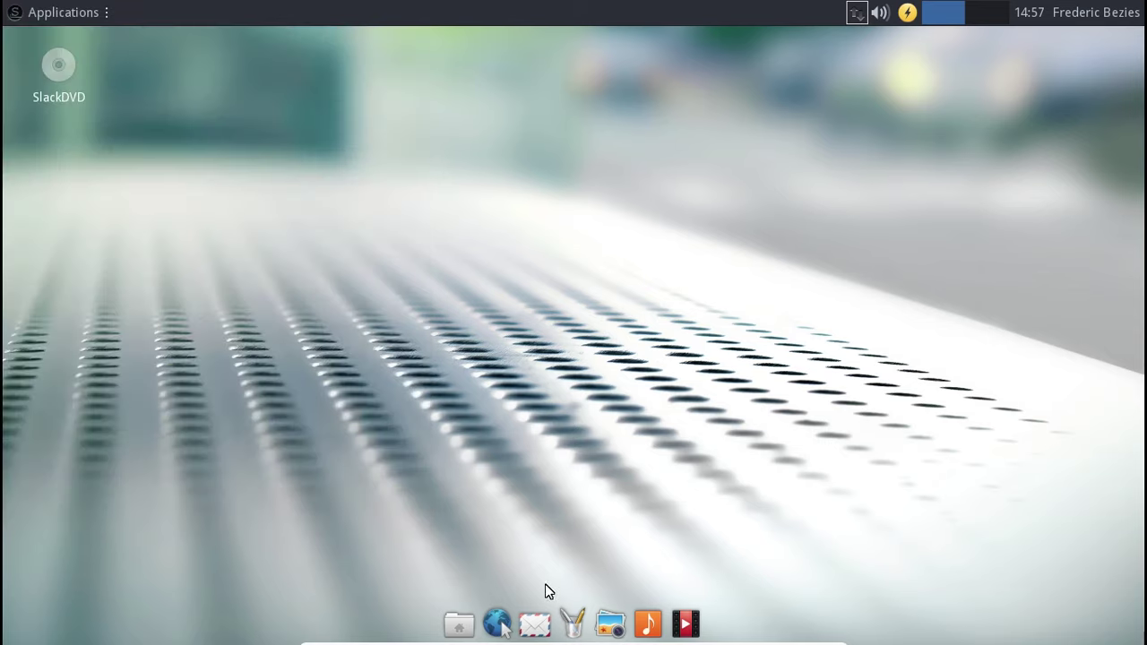
- Open an Xfce4 Terminal window from the system applications
left_click(81, 9)
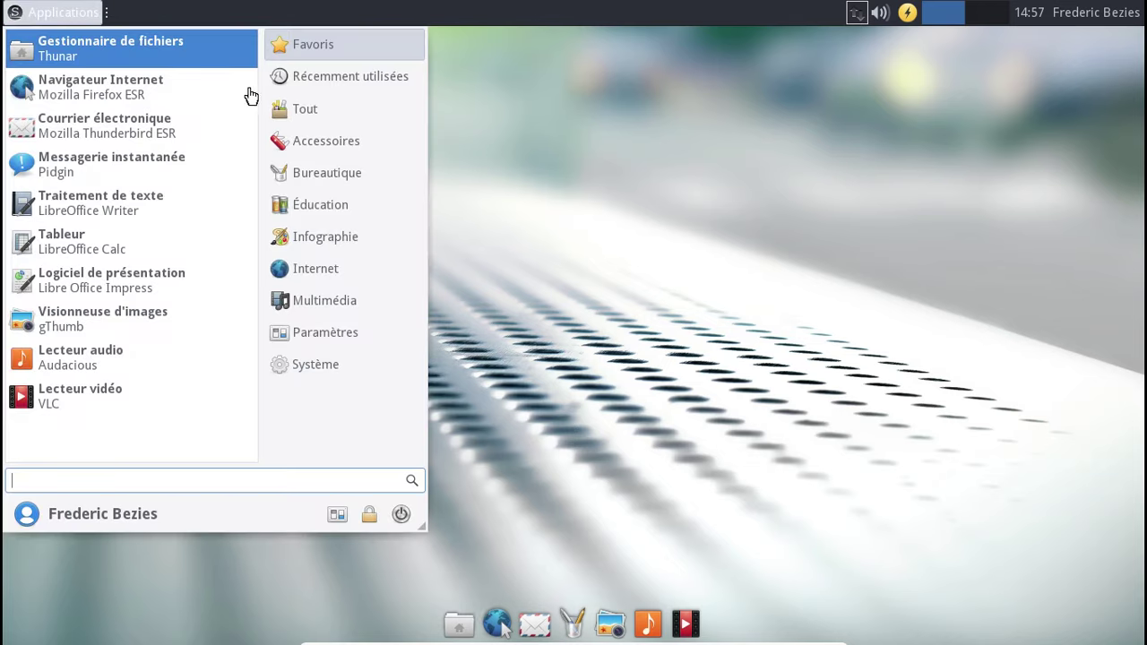
left_click(324, 369)
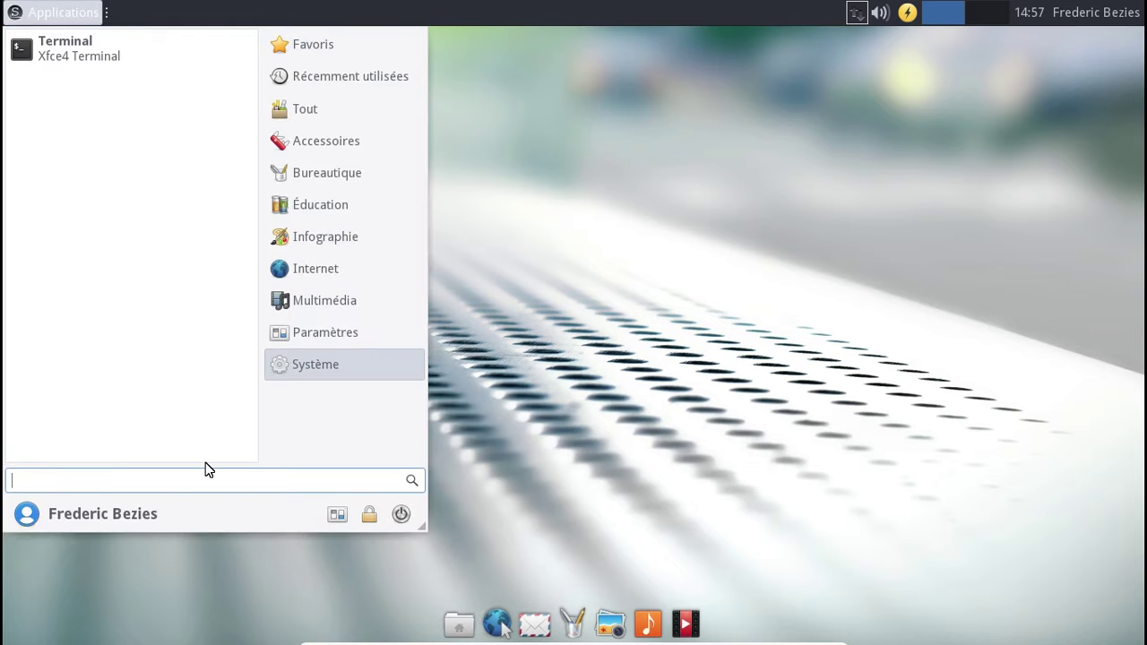
left_click(76, 52)
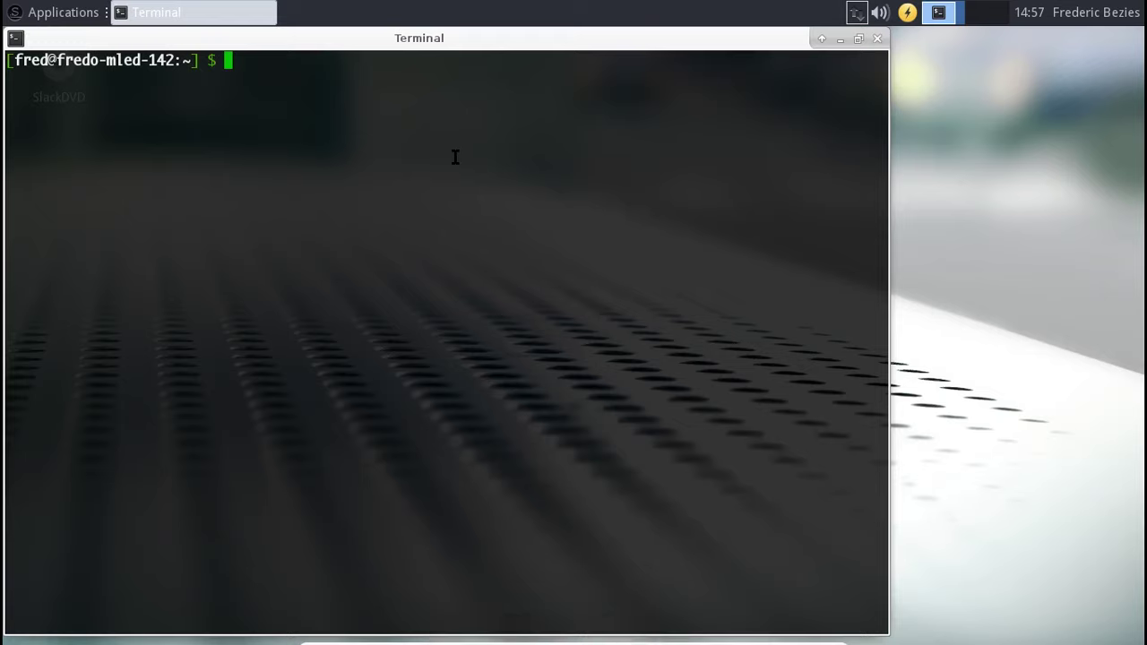
- Run "vlc &" in the terminal to check VLC's startup output, and close the terminal
type("bl")
key("BackSpace")
key("BackSpace")
type("vlc &")
key("Return")
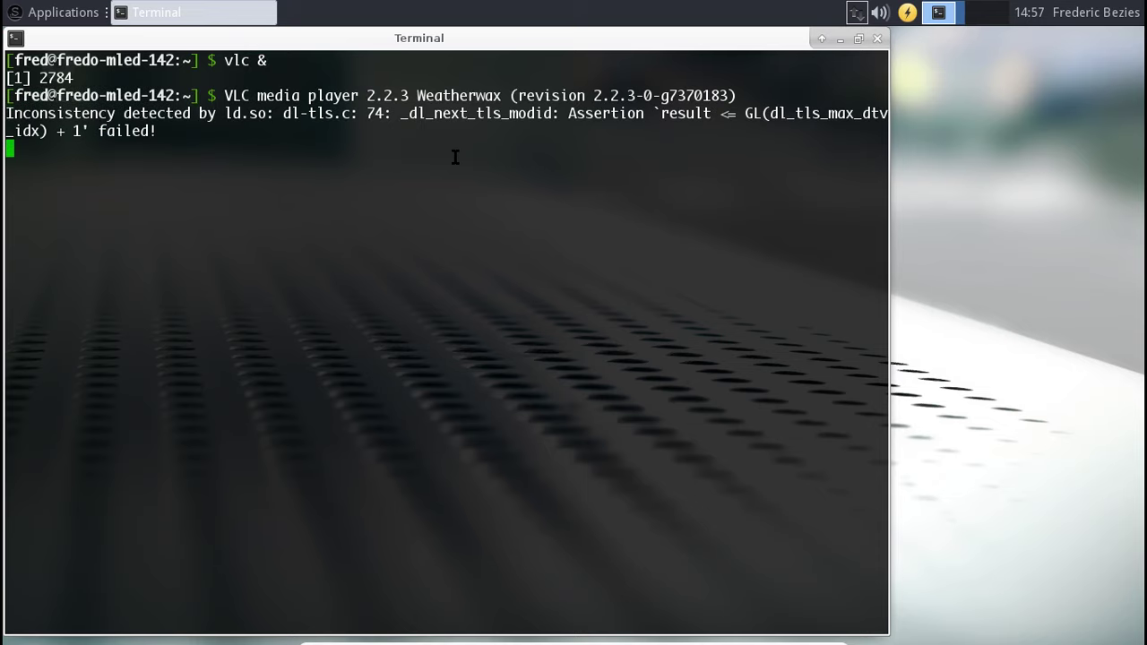
key("Return")
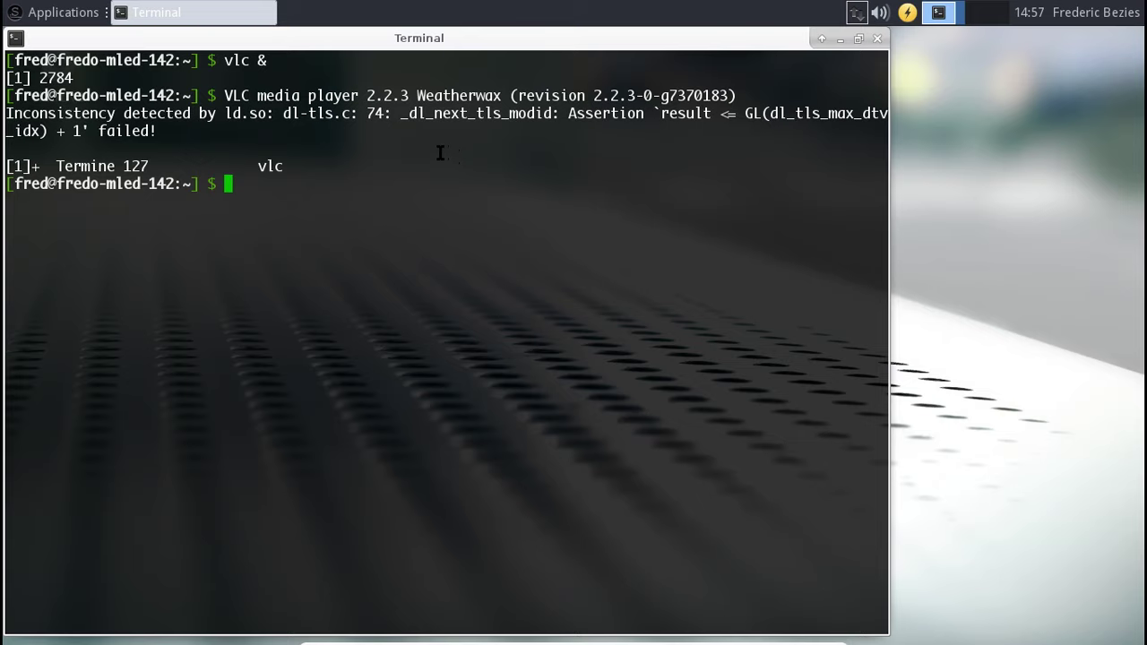
left_click(878, 40)
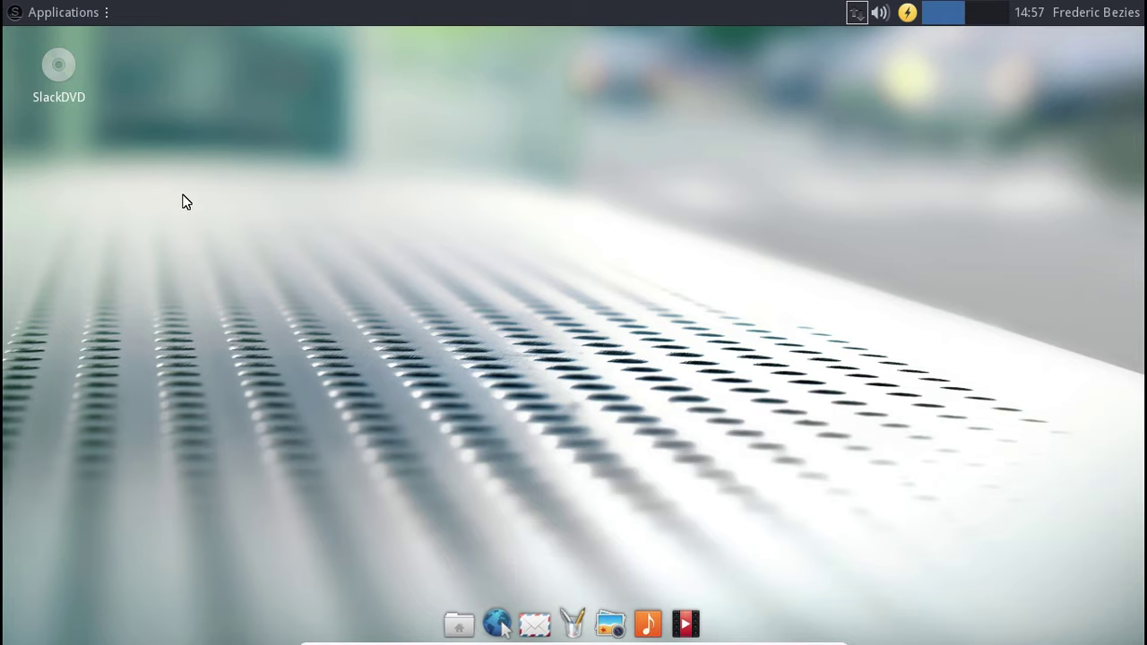
- Launch the OpenShot video editor from the multimedia applications
left_click(78, 19)
left_click(309, 303)
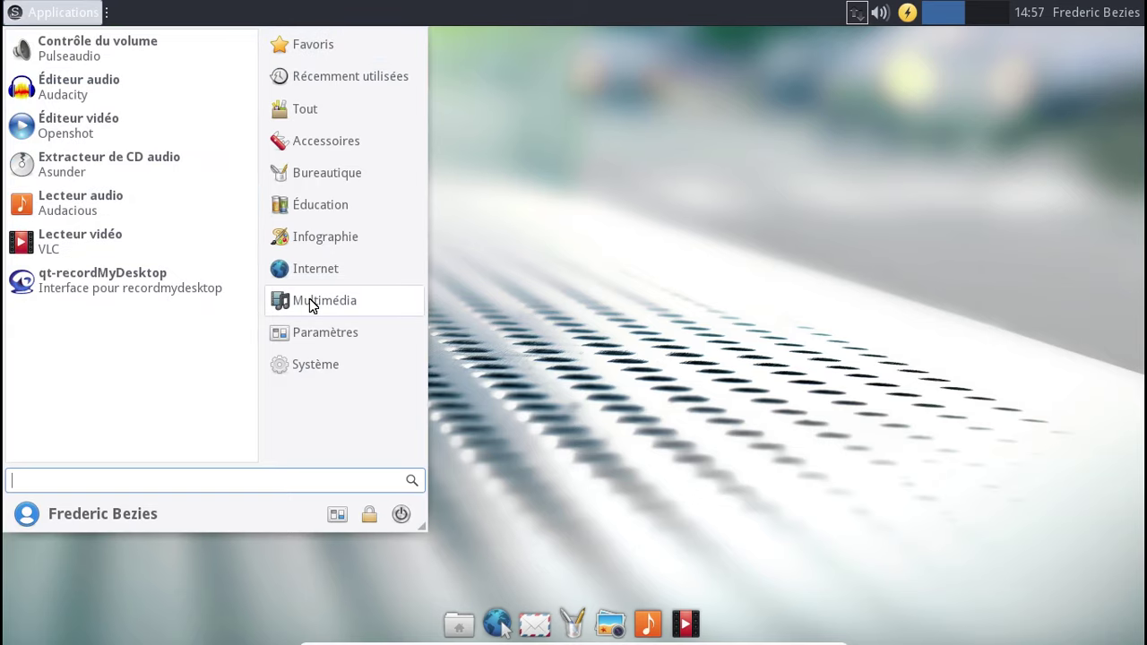
left_click(144, 124)
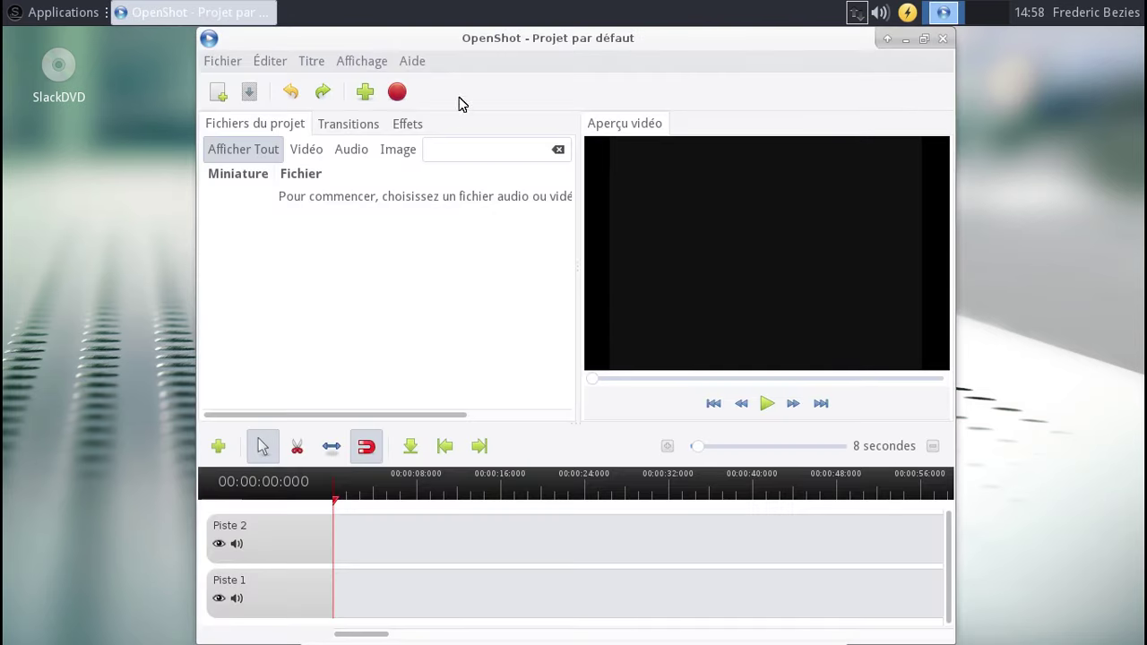
- View OpenShot's version and licence information, and close the editor
left_click(419, 61)
left_click(476, 224)
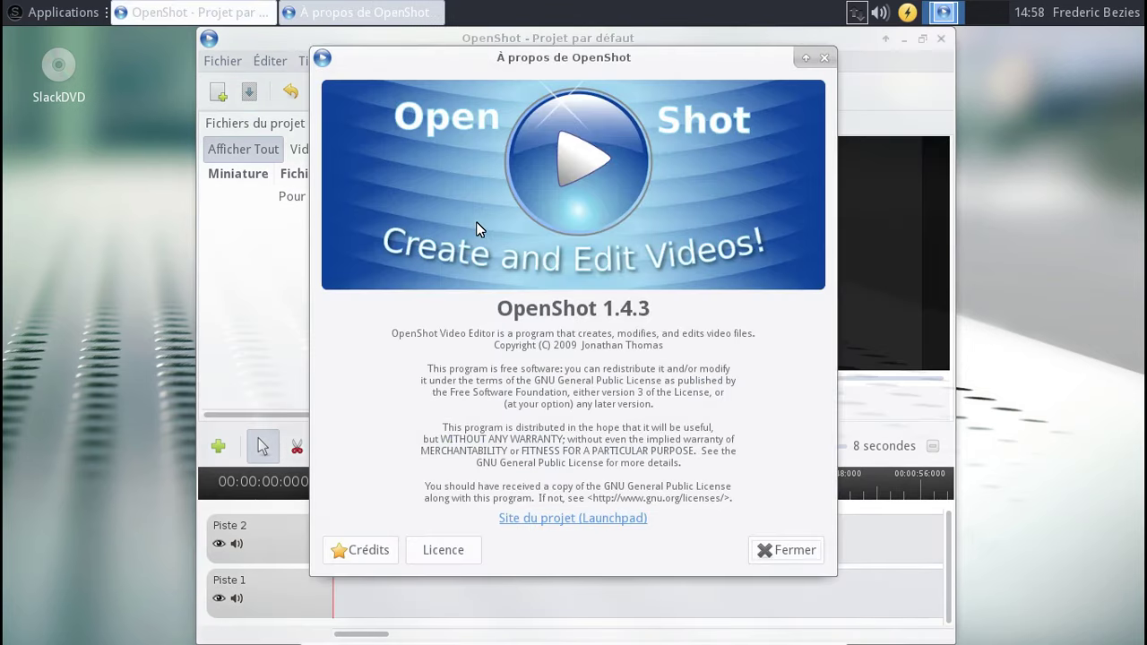
left_click(784, 550)
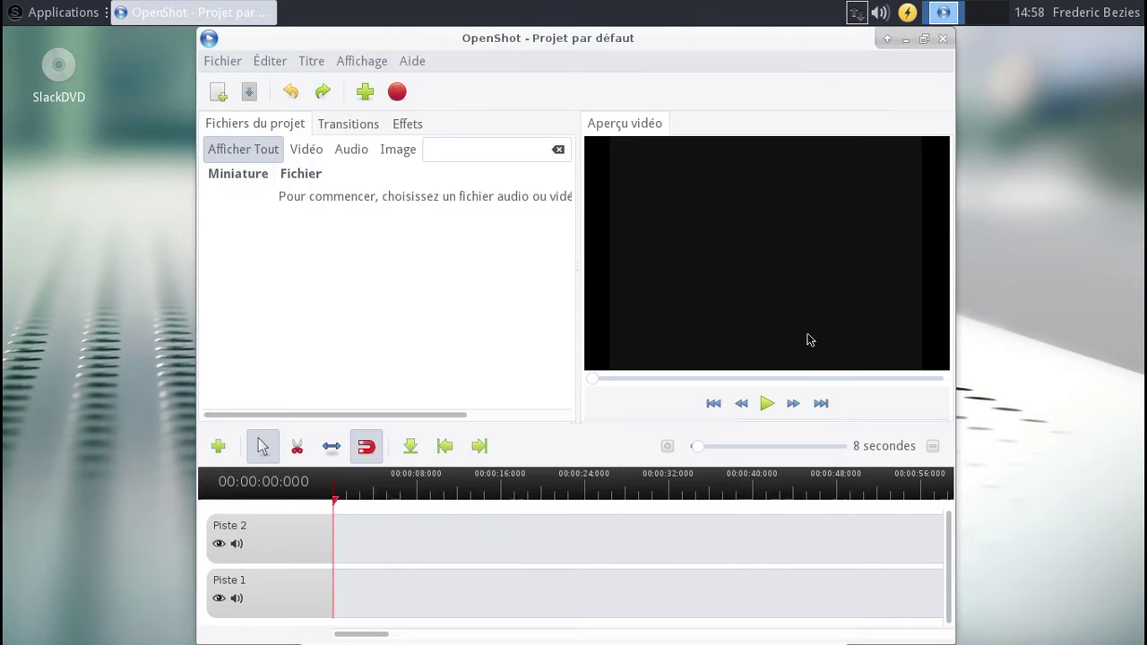
left_click(941, 39)
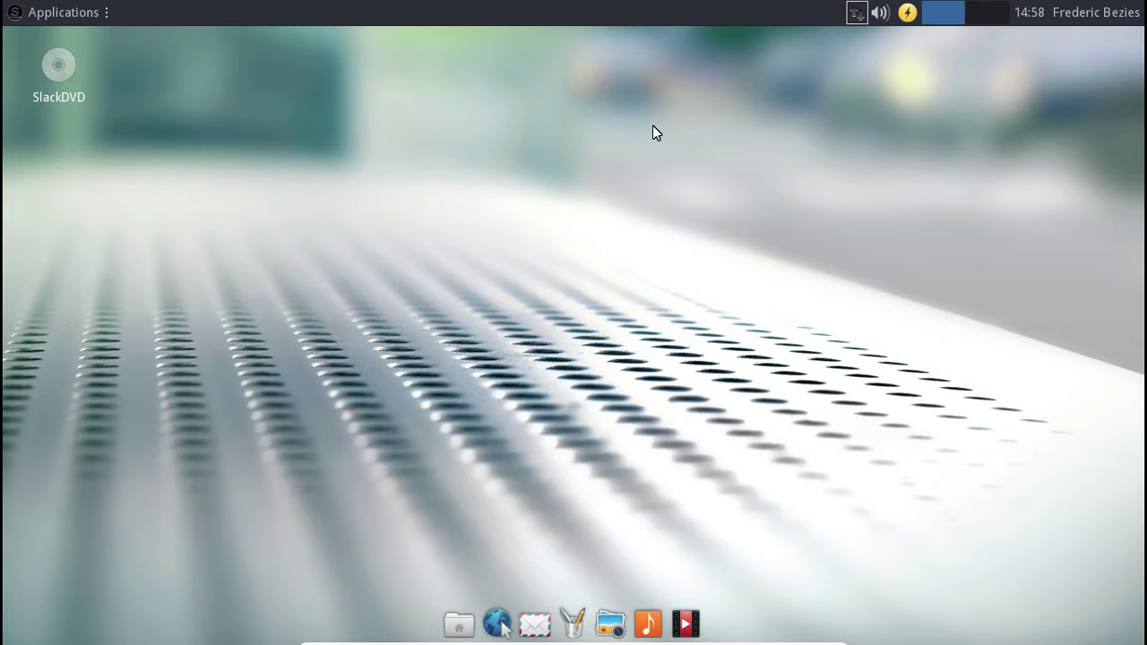
- Look through the graphics and Internet application categories, and launch the gFTP file transfer client
left_click(83, 15)
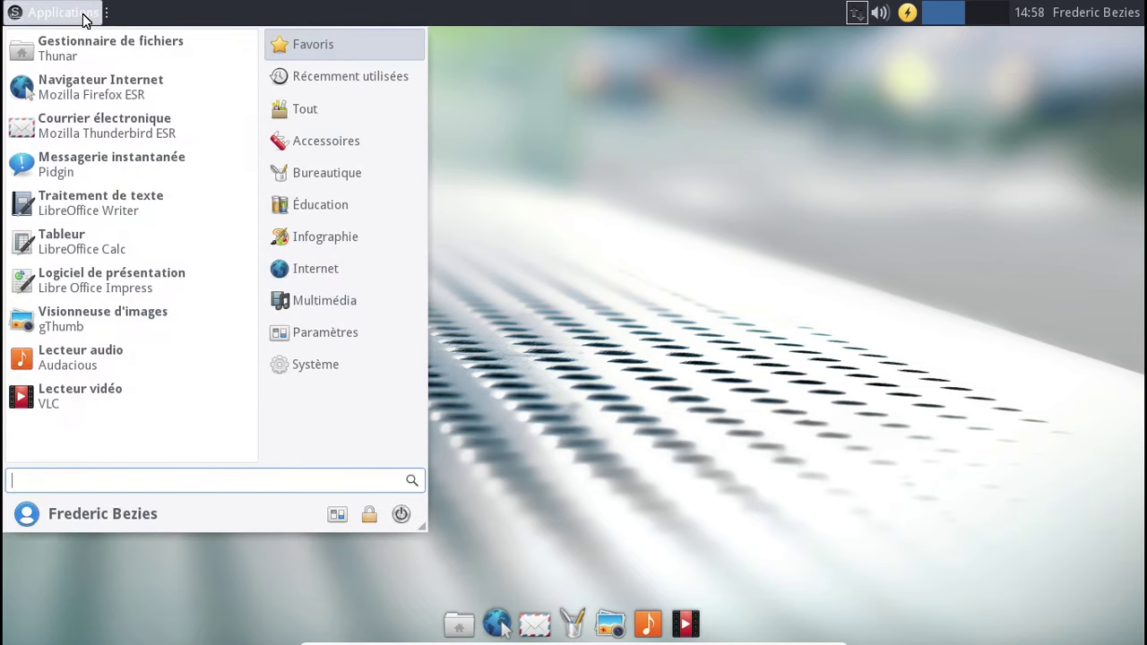
mouse_move(358, 238)
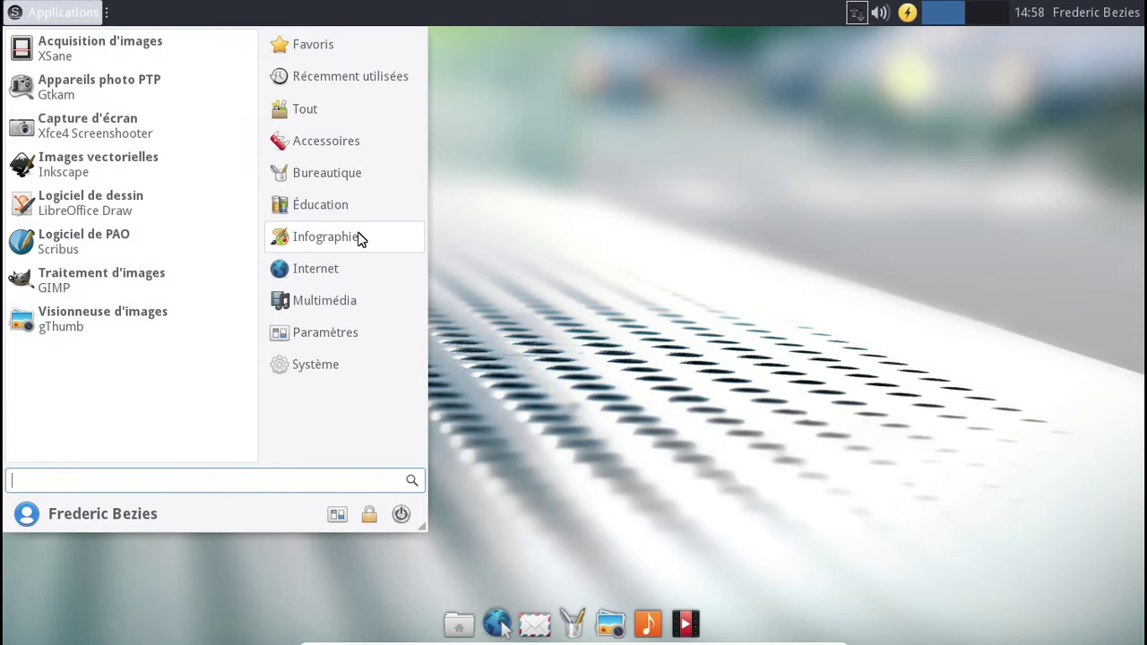
mouse_move(346, 269)
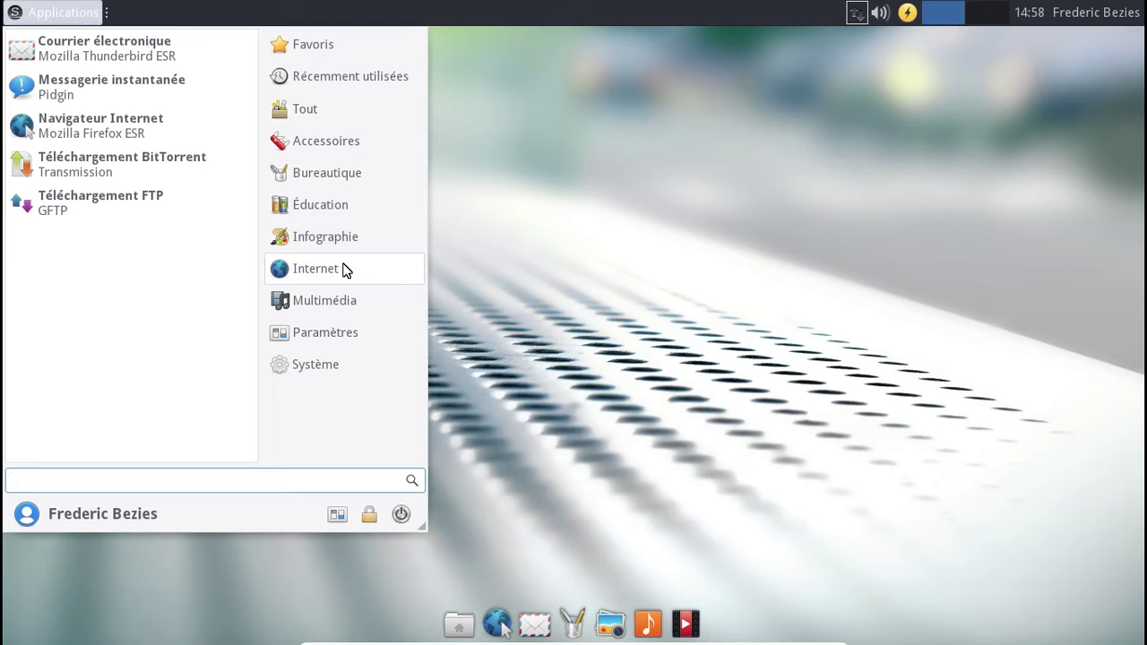
mouse_move(339, 308)
left_click(136, 199)
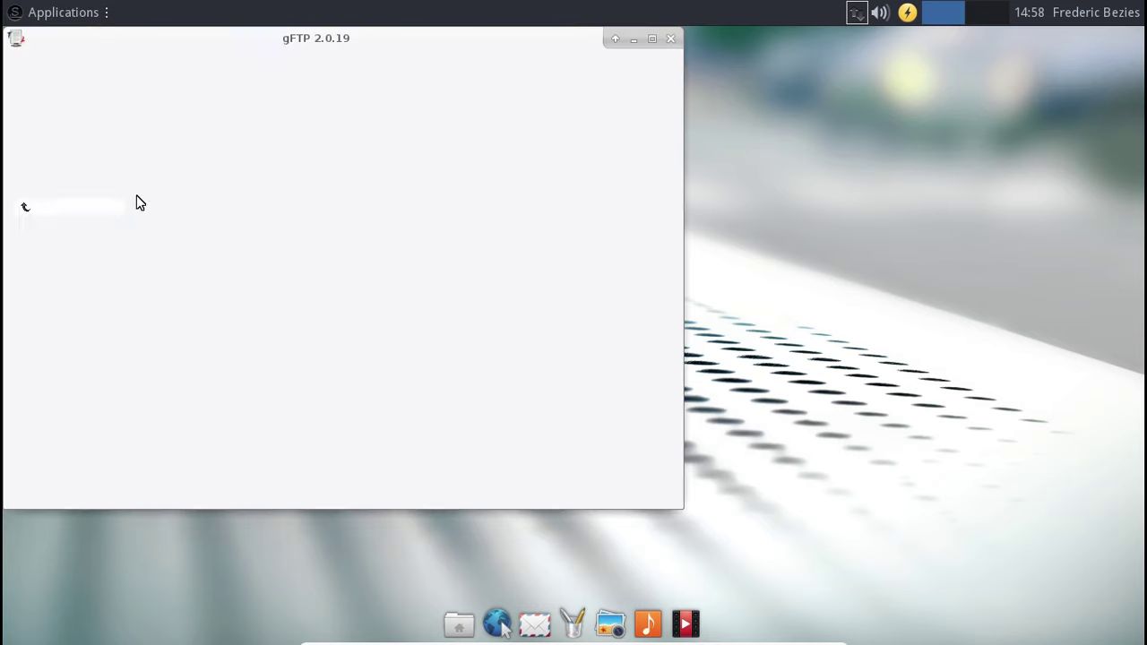
- View gFTP's version and translation credits in its about information, and close the file transfer client
left_click(410, 65)
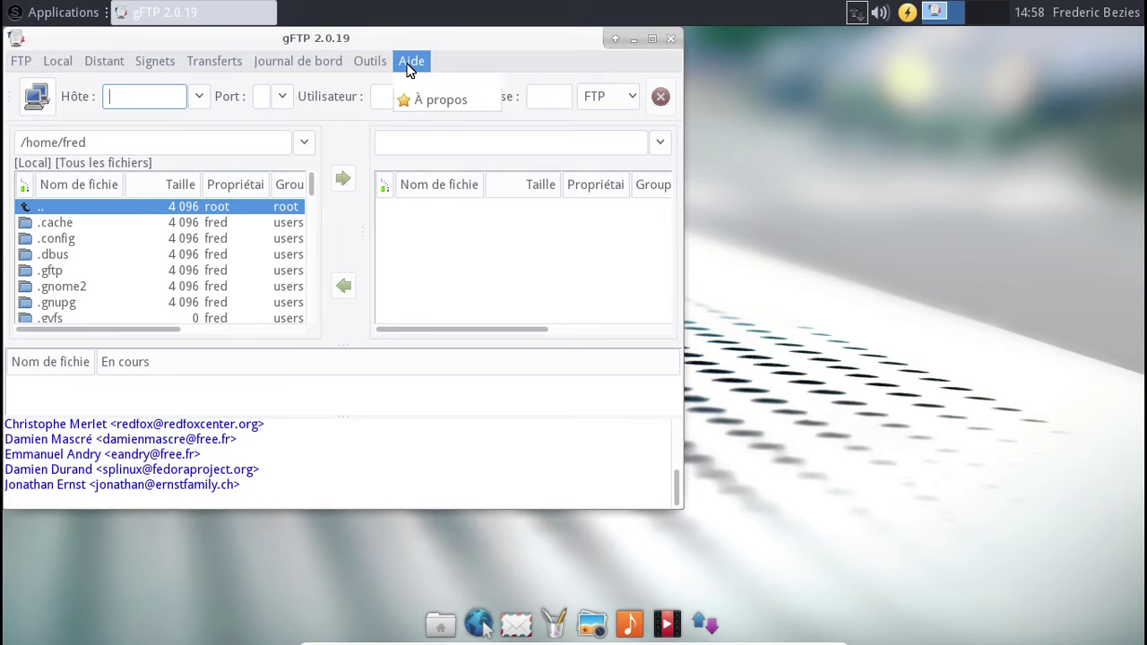
left_click(414, 97)
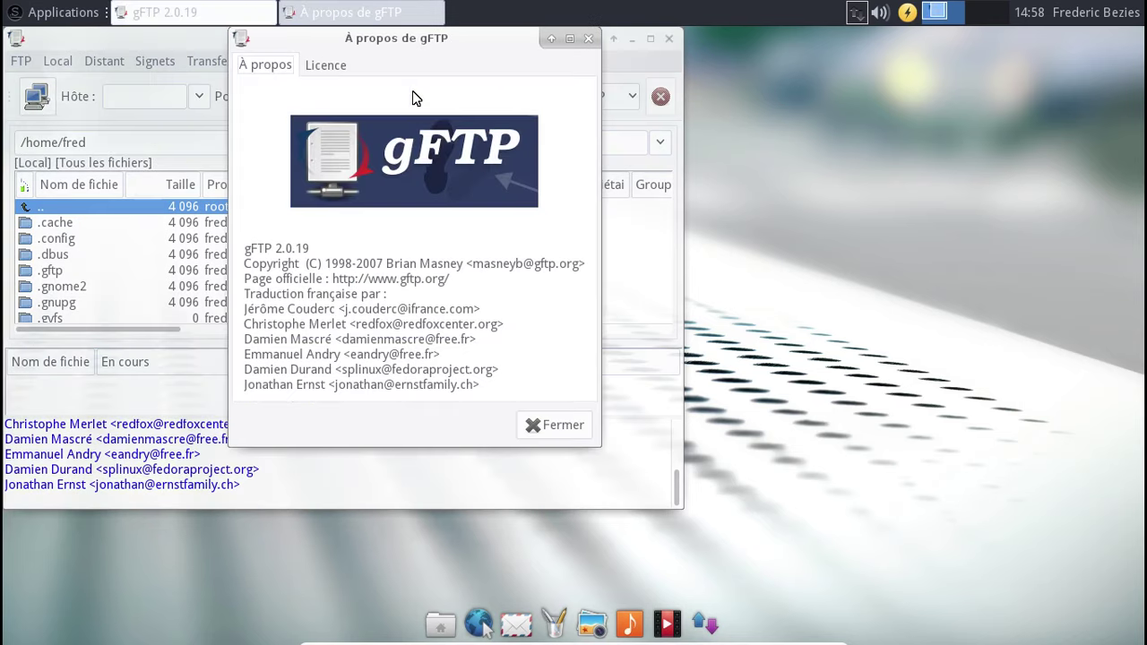
left_click(588, 42)
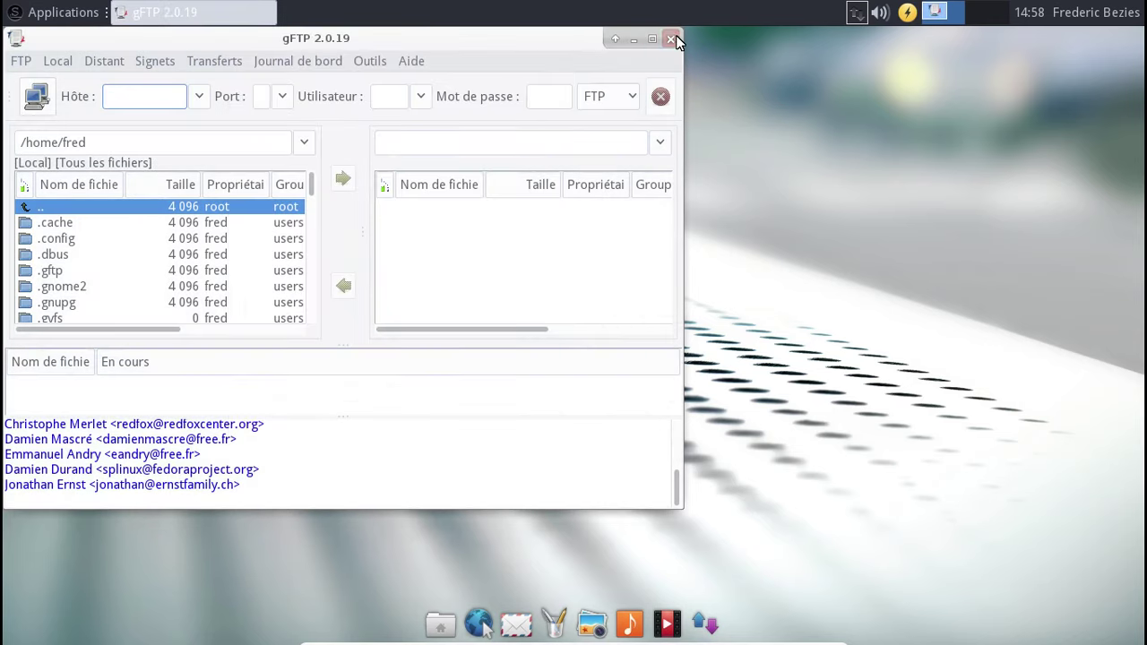
left_click(667, 37)
- Shut down the MLED system, leaving session saving enabled for future logins
left_click(97, 10)
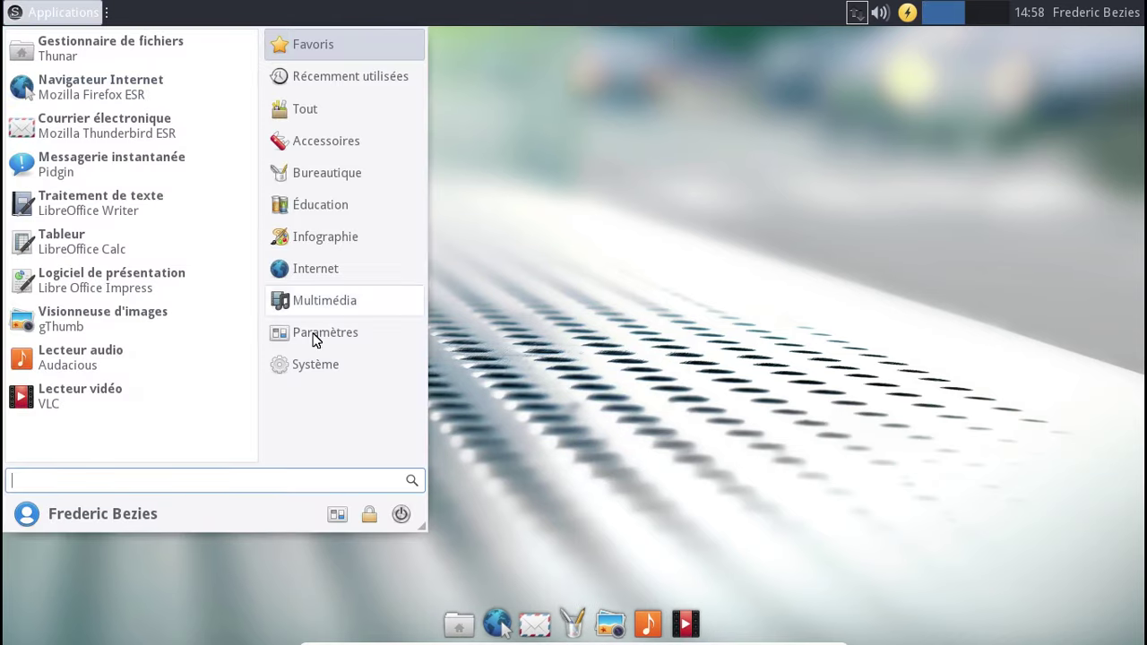
left_click(407, 519)
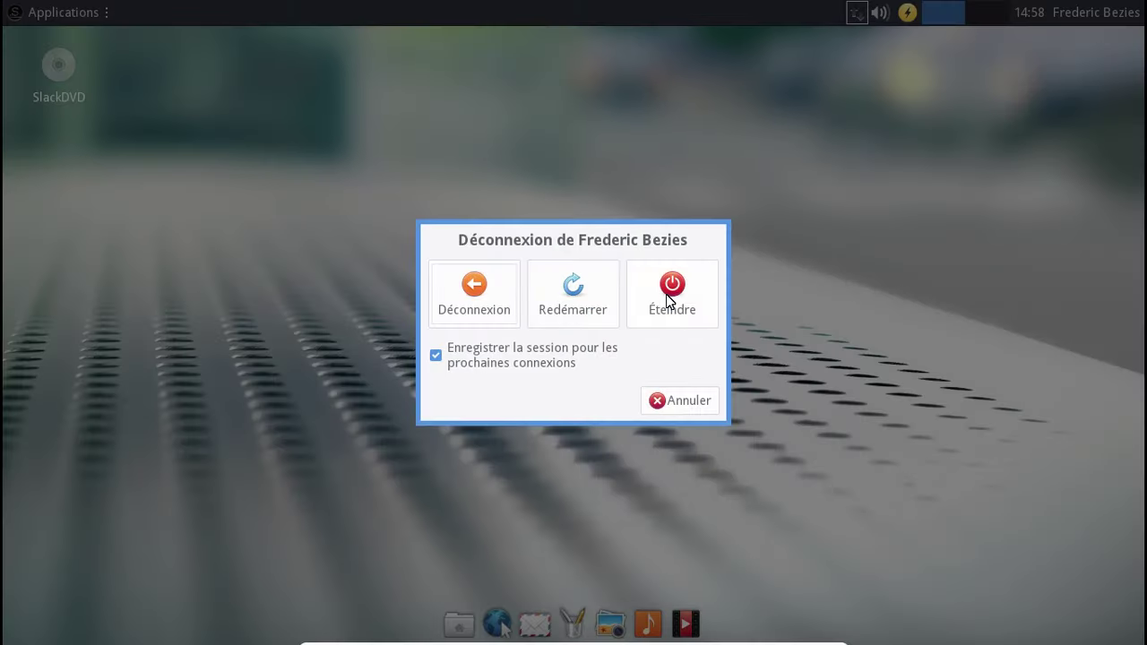
left_click(667, 301)
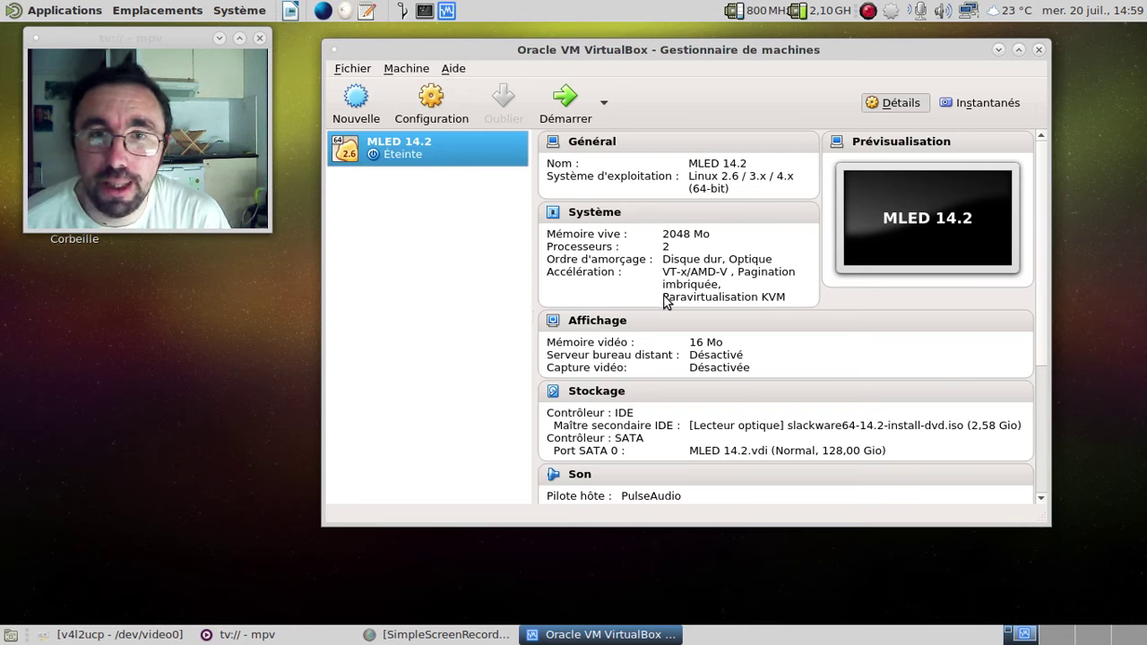
left_click(868, 12)
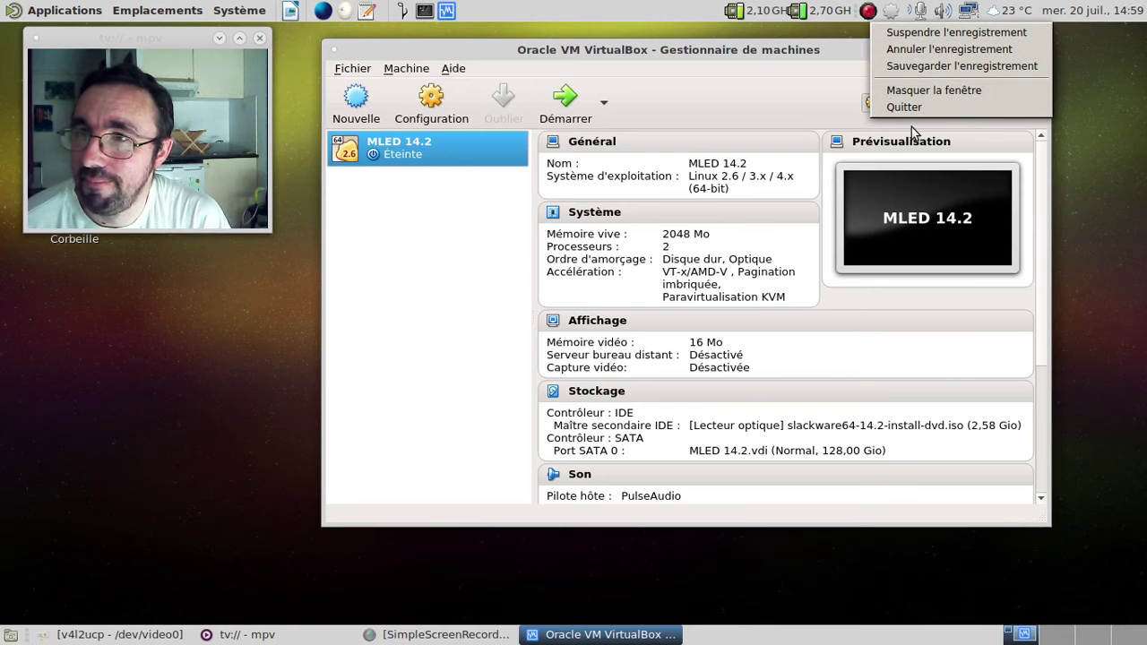
left_click(905, 108)
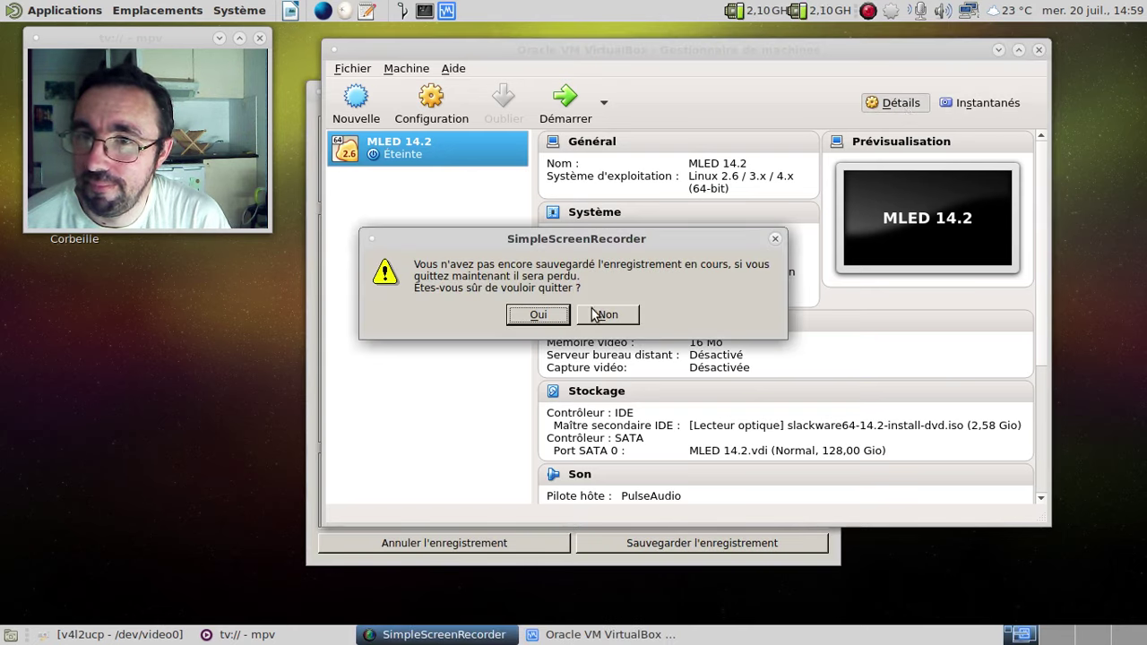